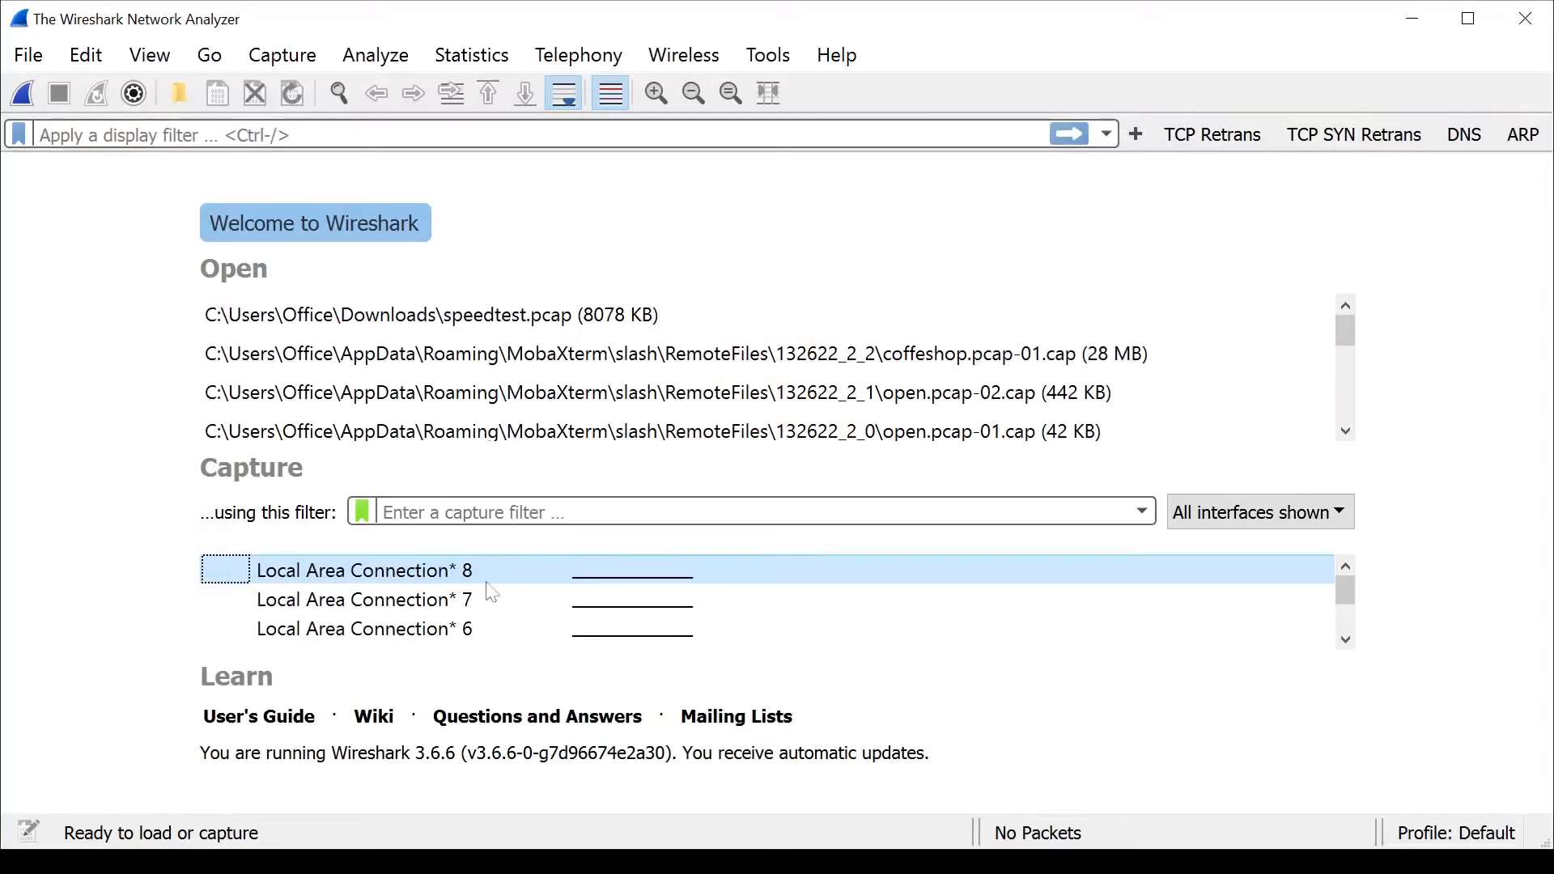
Start a live packet capture on the Ethernet interface.
scroll(559, 639, down, 3)
click(533, 607)
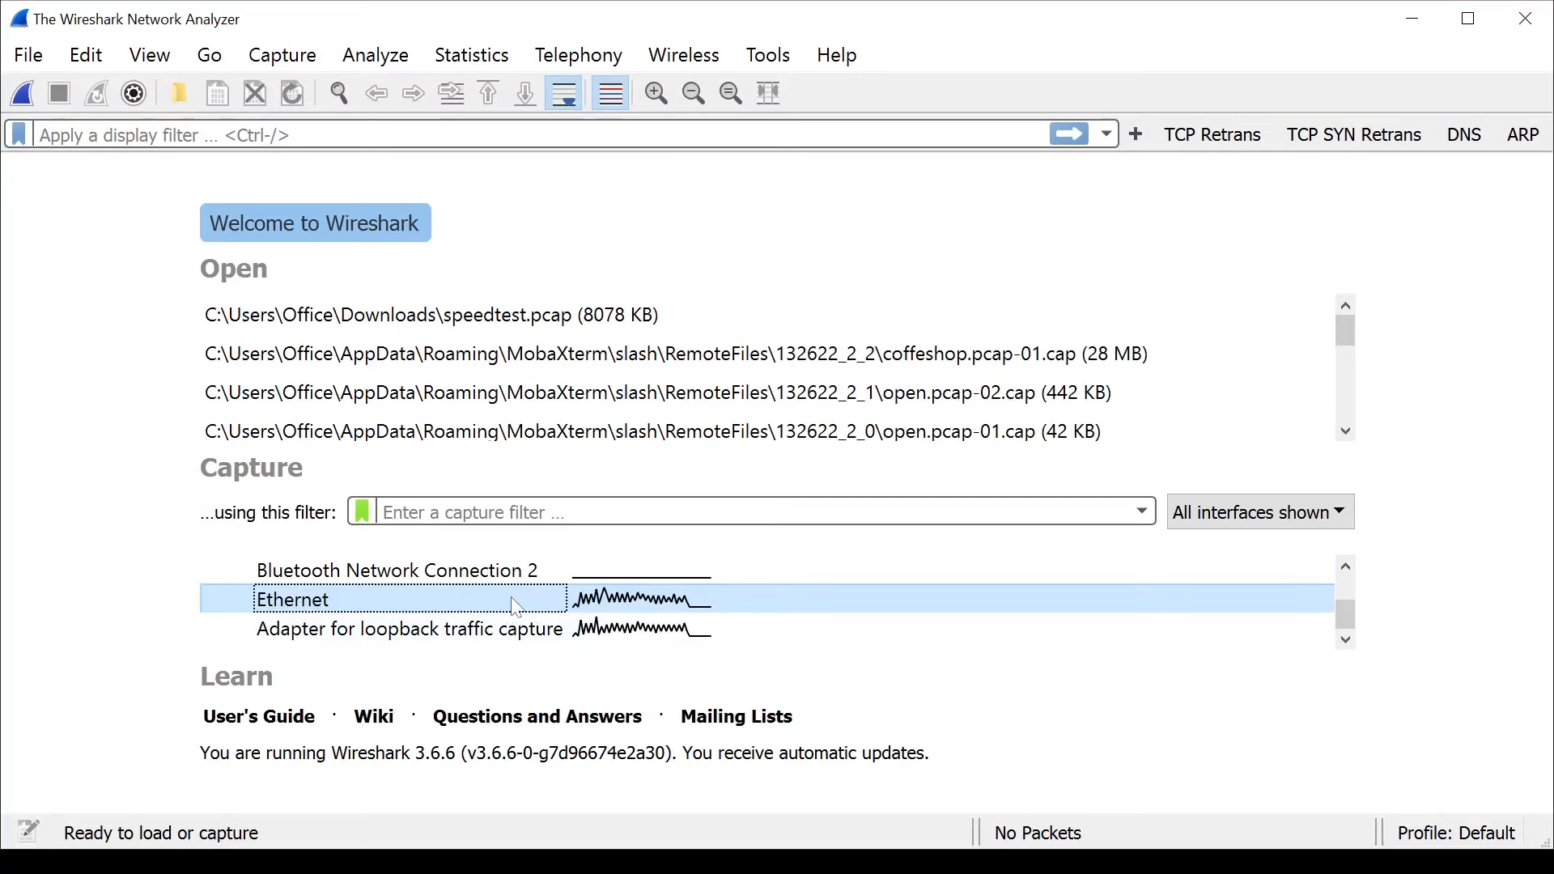
mouse_move(516, 607)
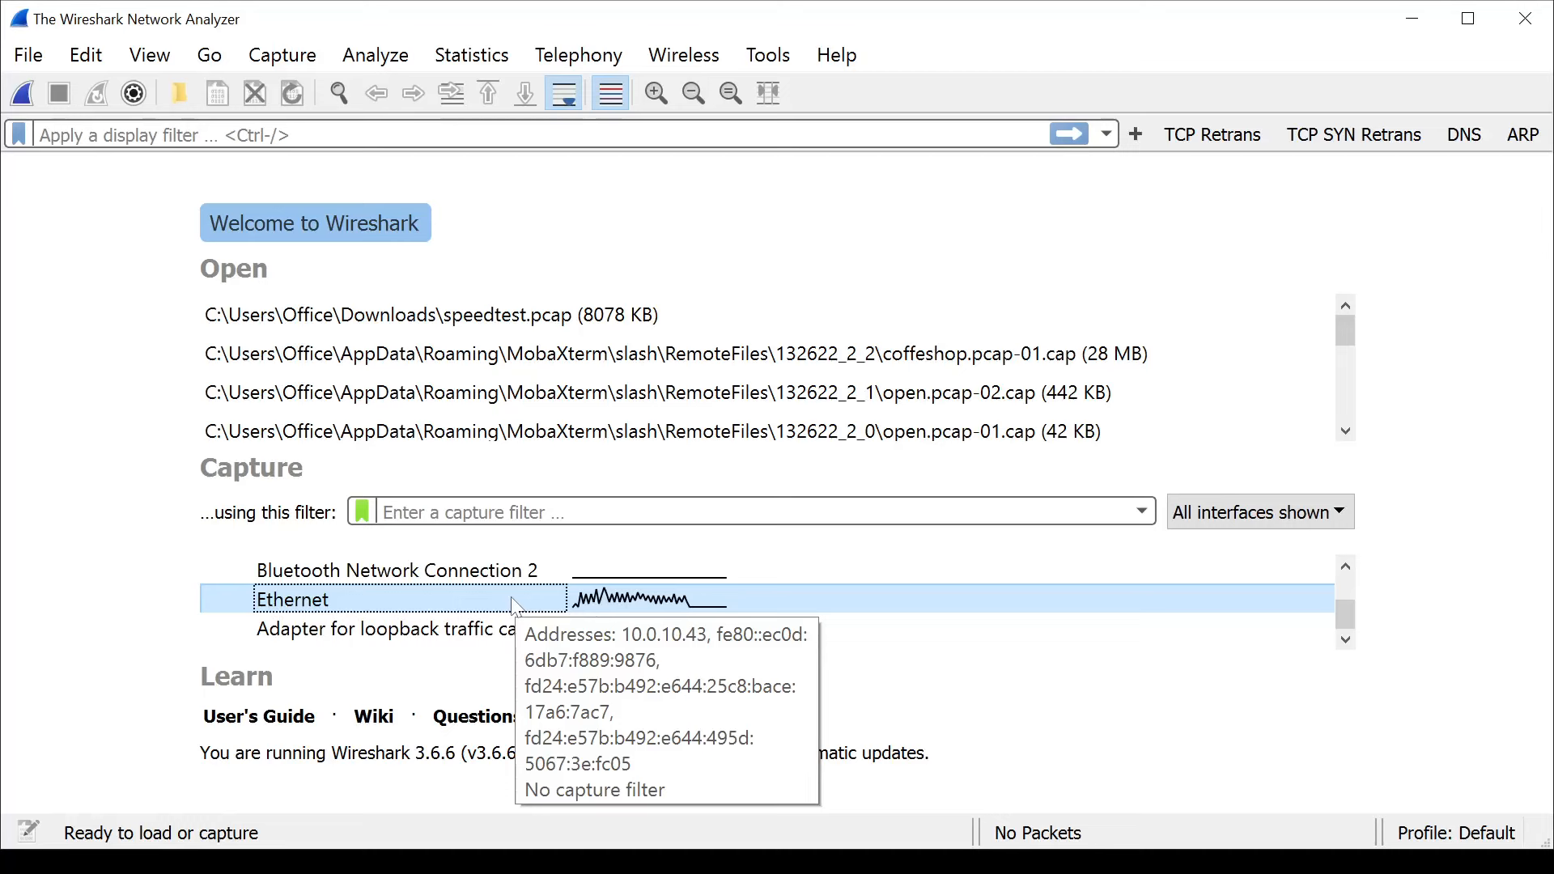
drag(450, 29, 440, 349)
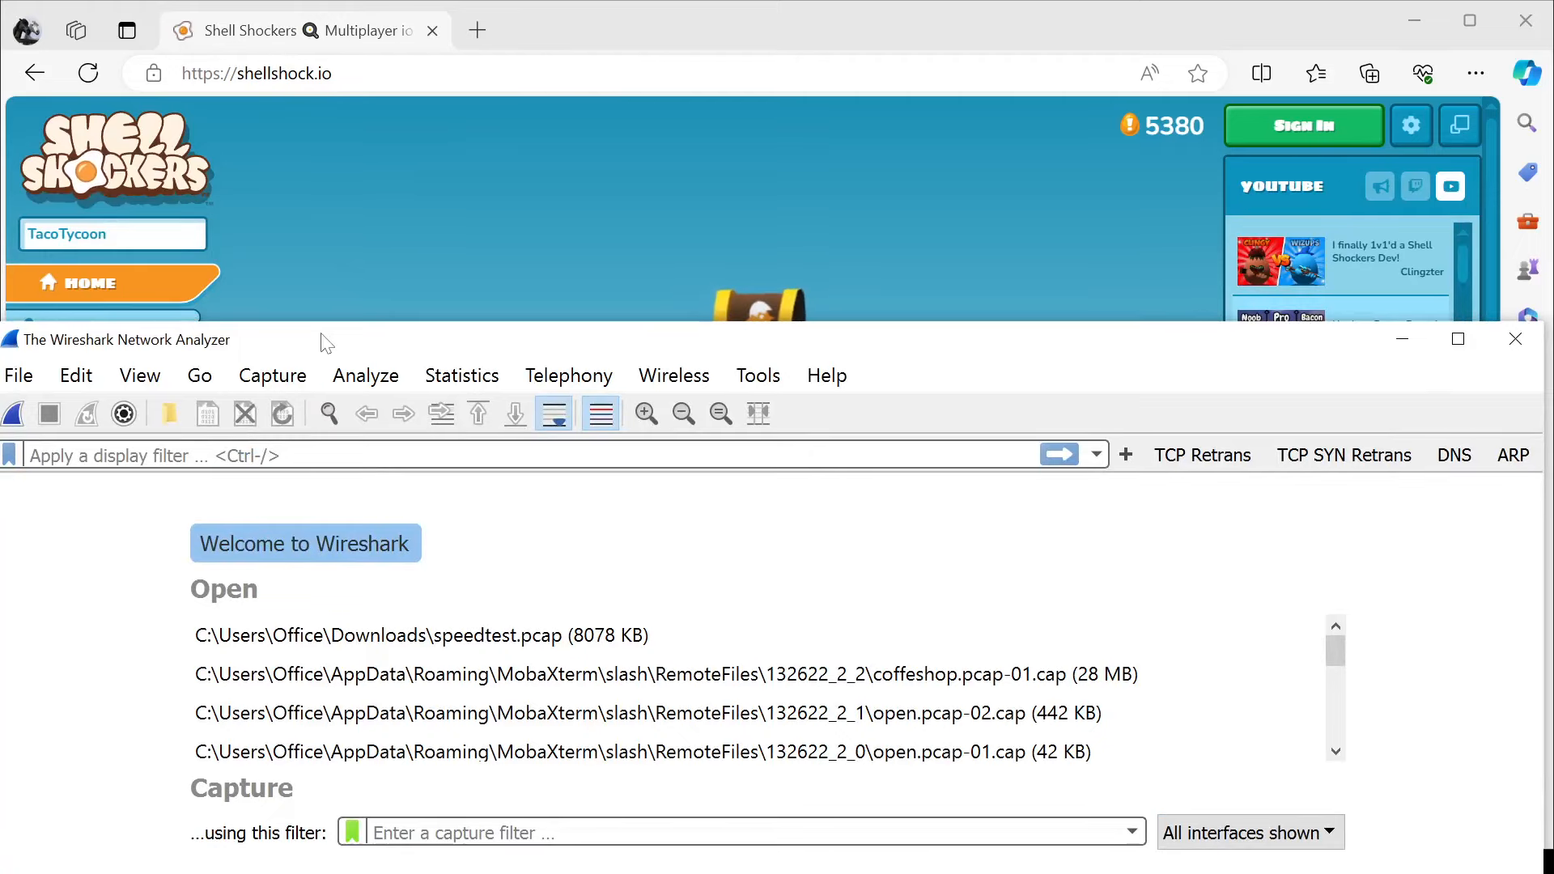
drag(947, 344, 895, 1)
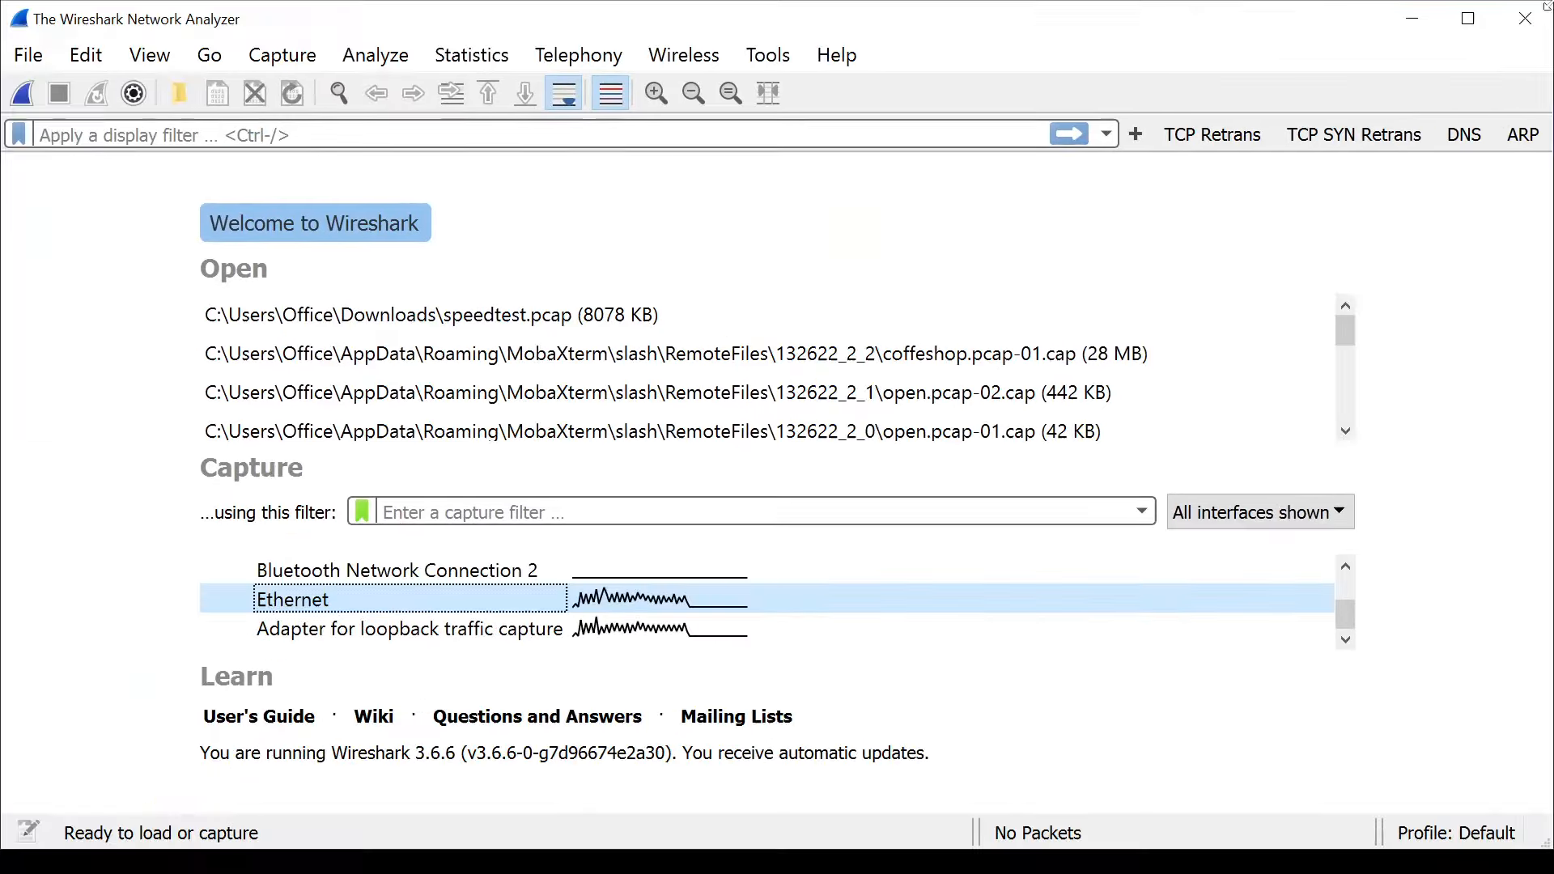
double_click(533, 615)
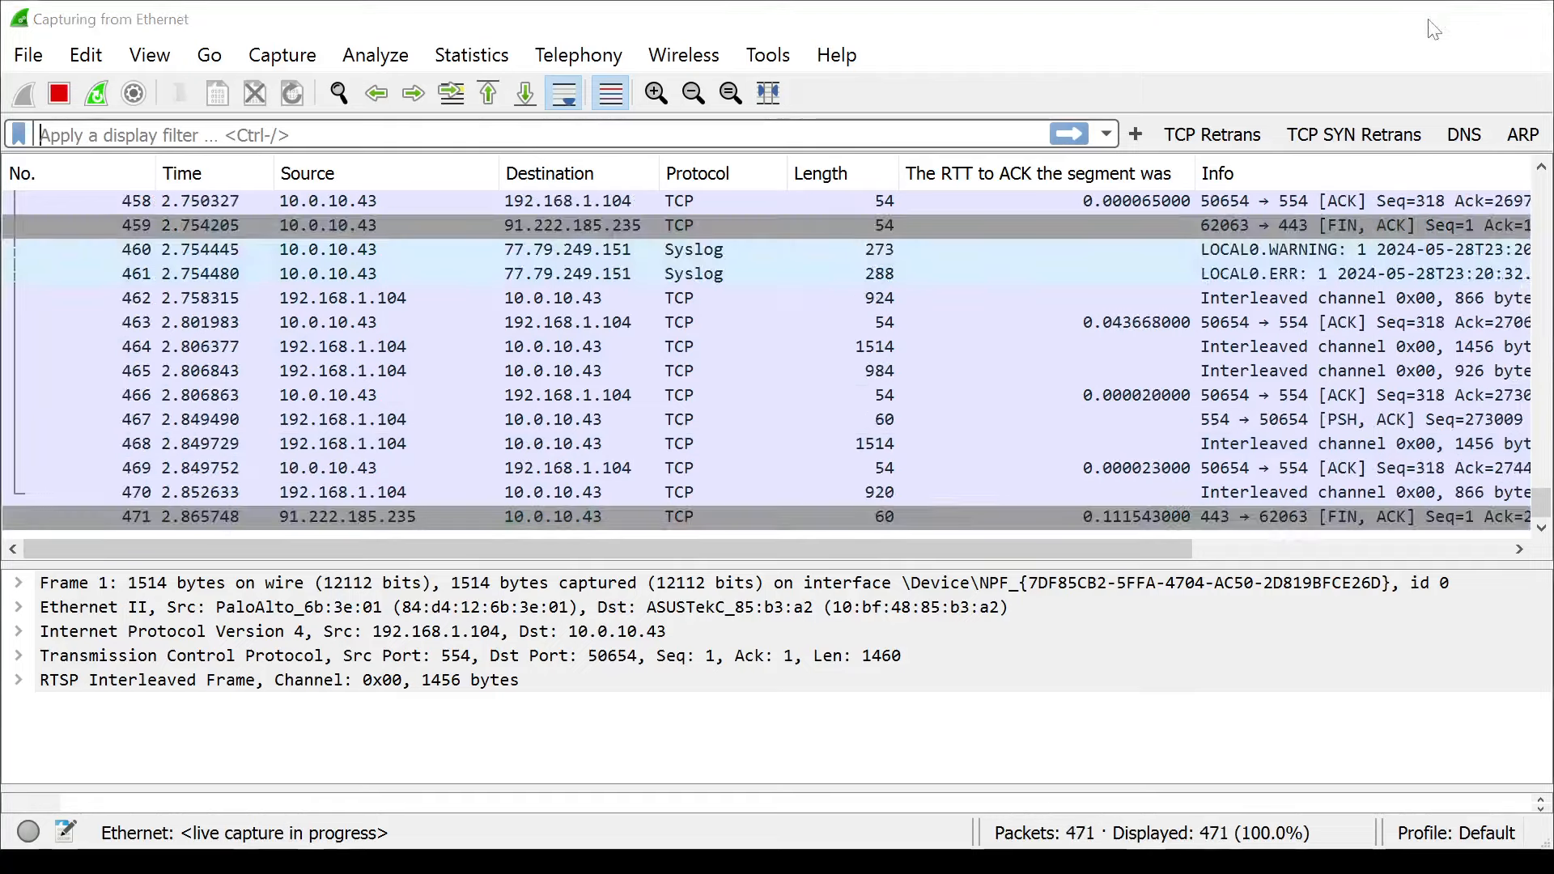
Switch to the Shell Shockers page in Edge and open the developer tools' Network tool beside the game.
click(1435, 29)
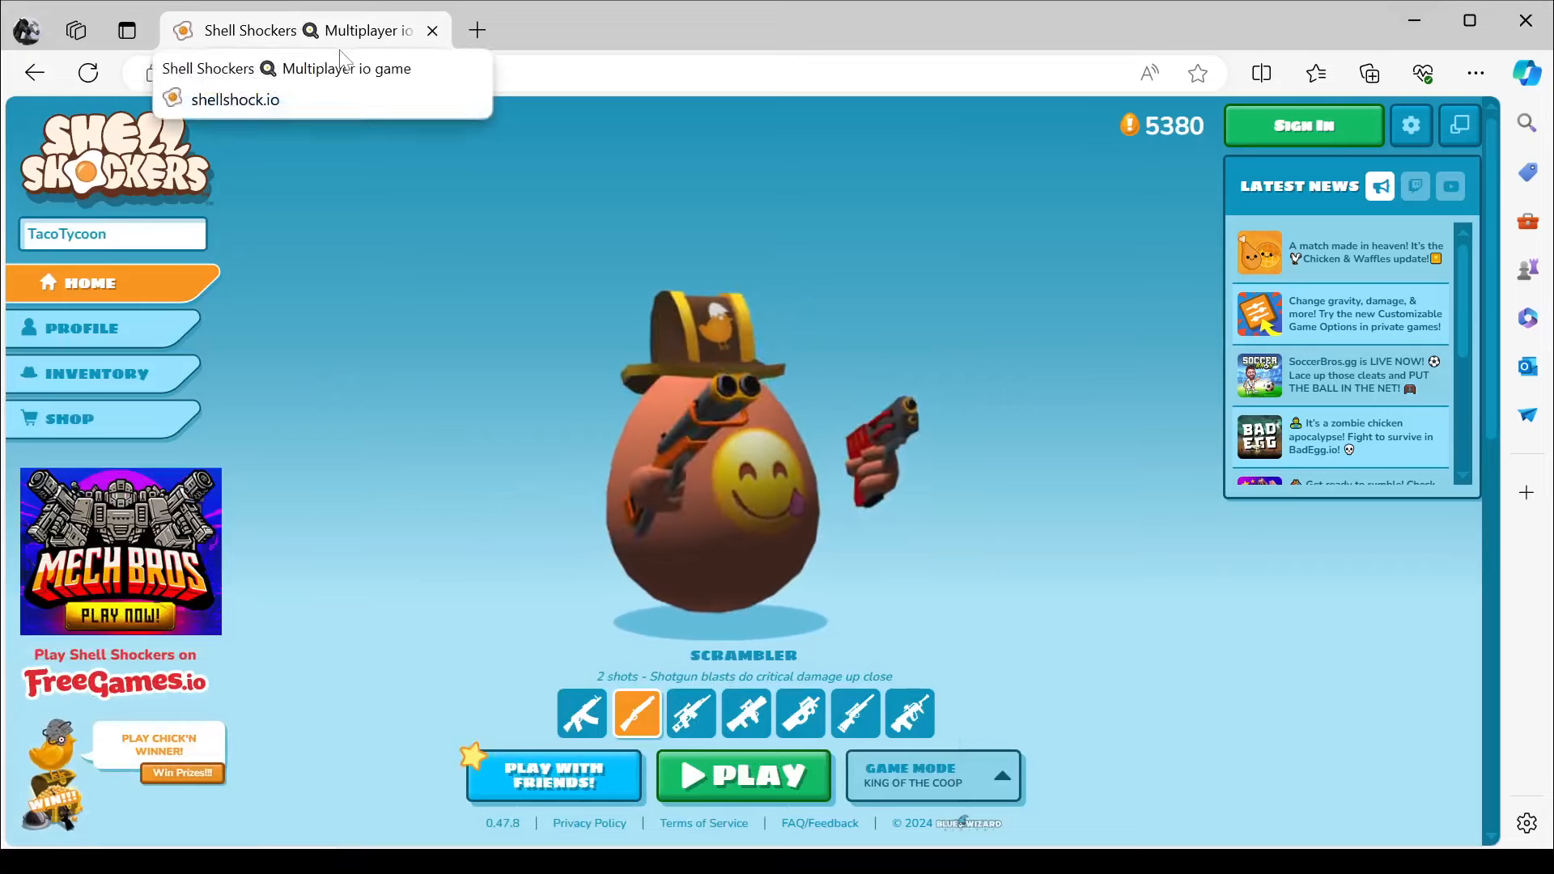
key(F12)
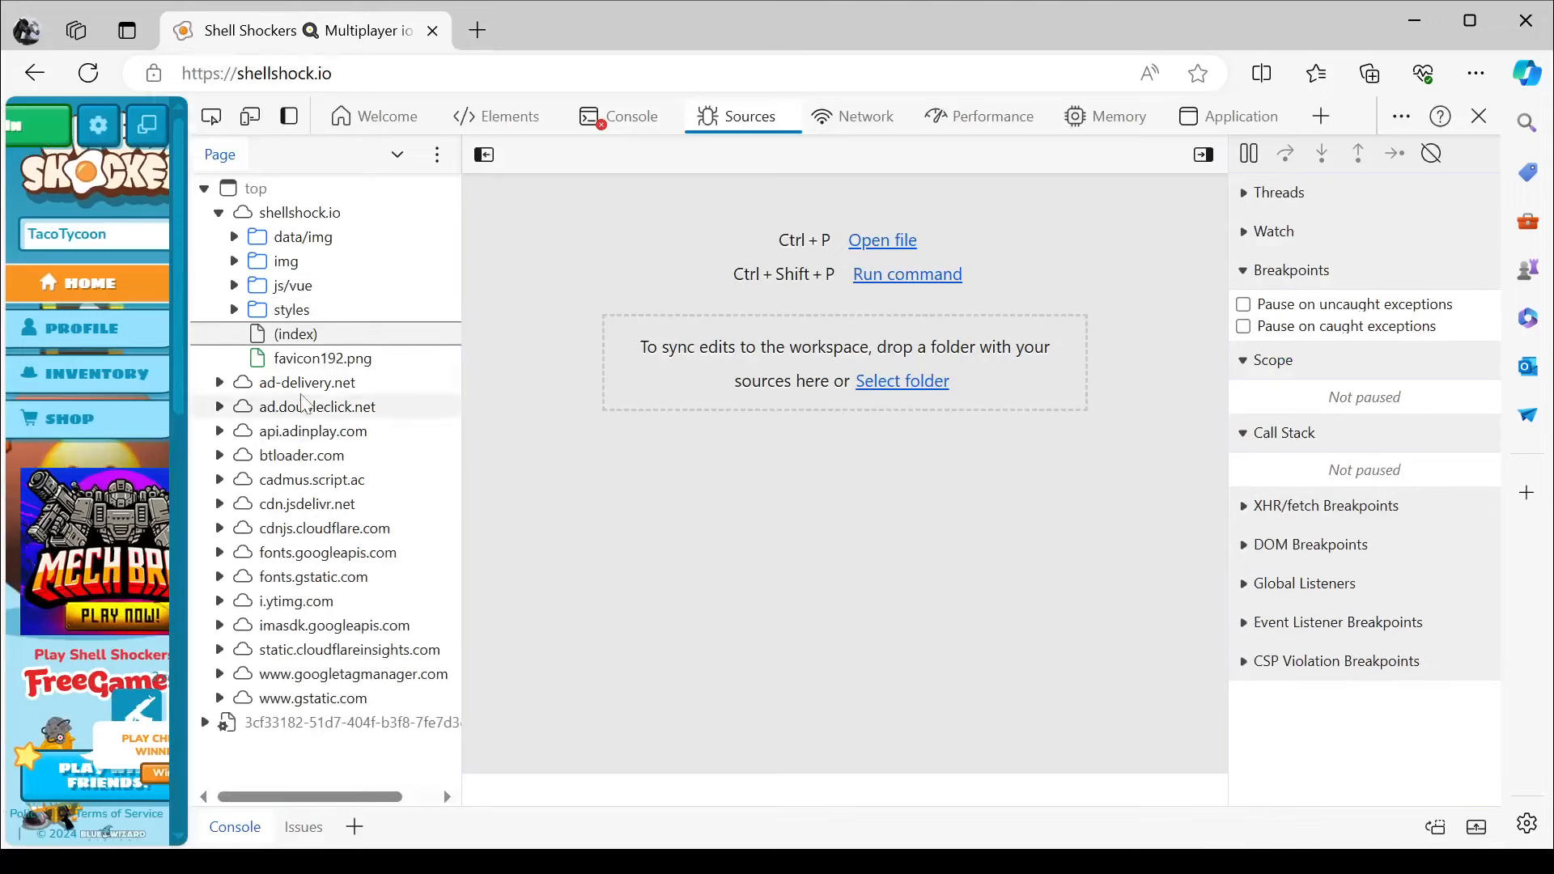
drag(187, 422, 937, 457)
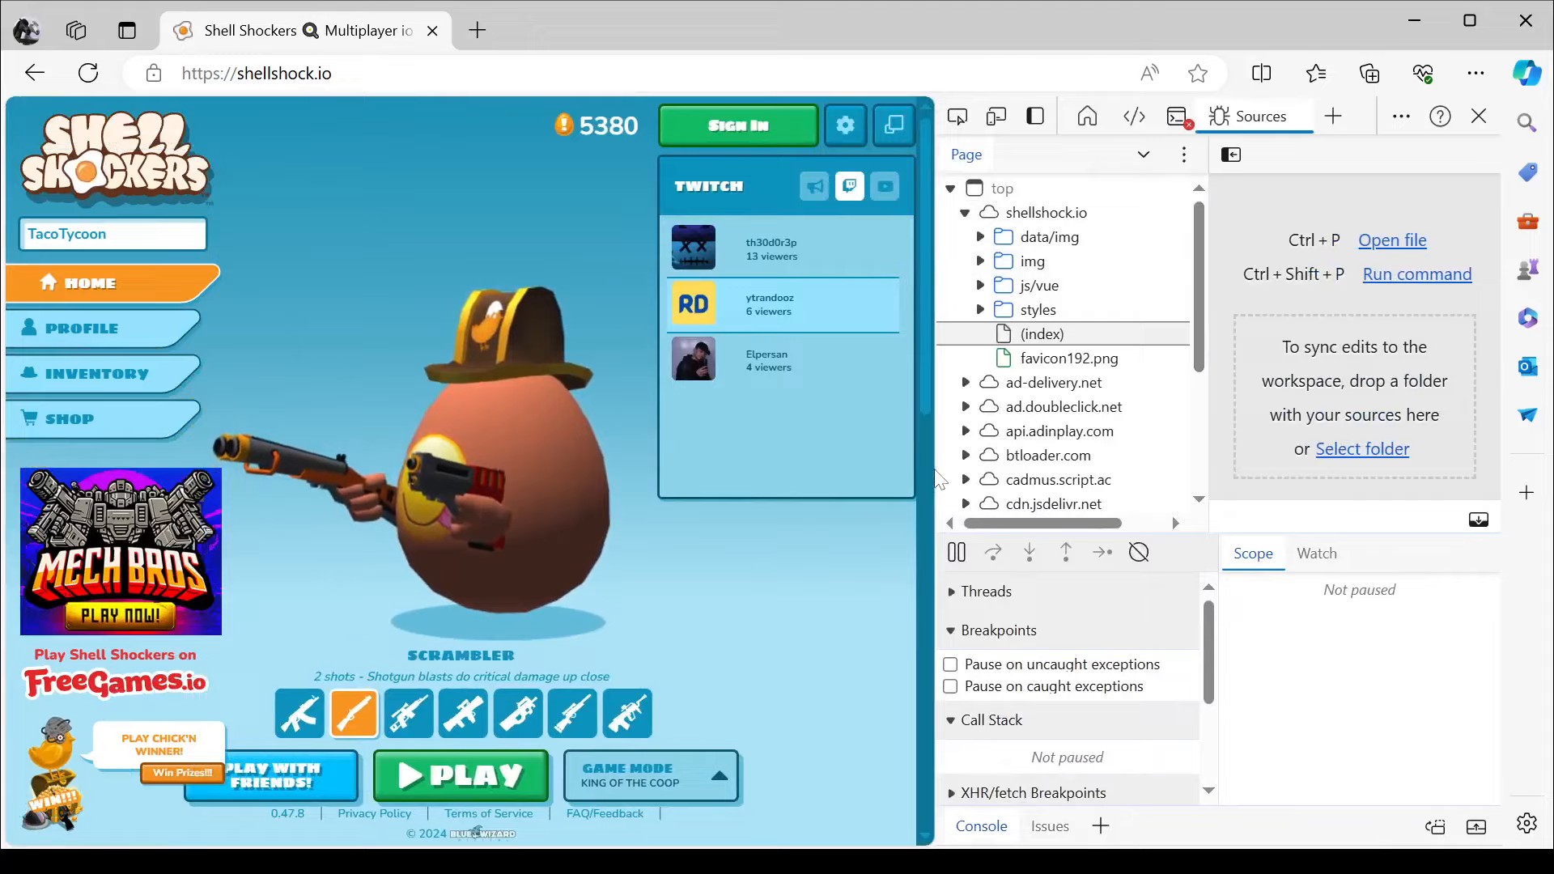
drag(930, 502, 515, 501)
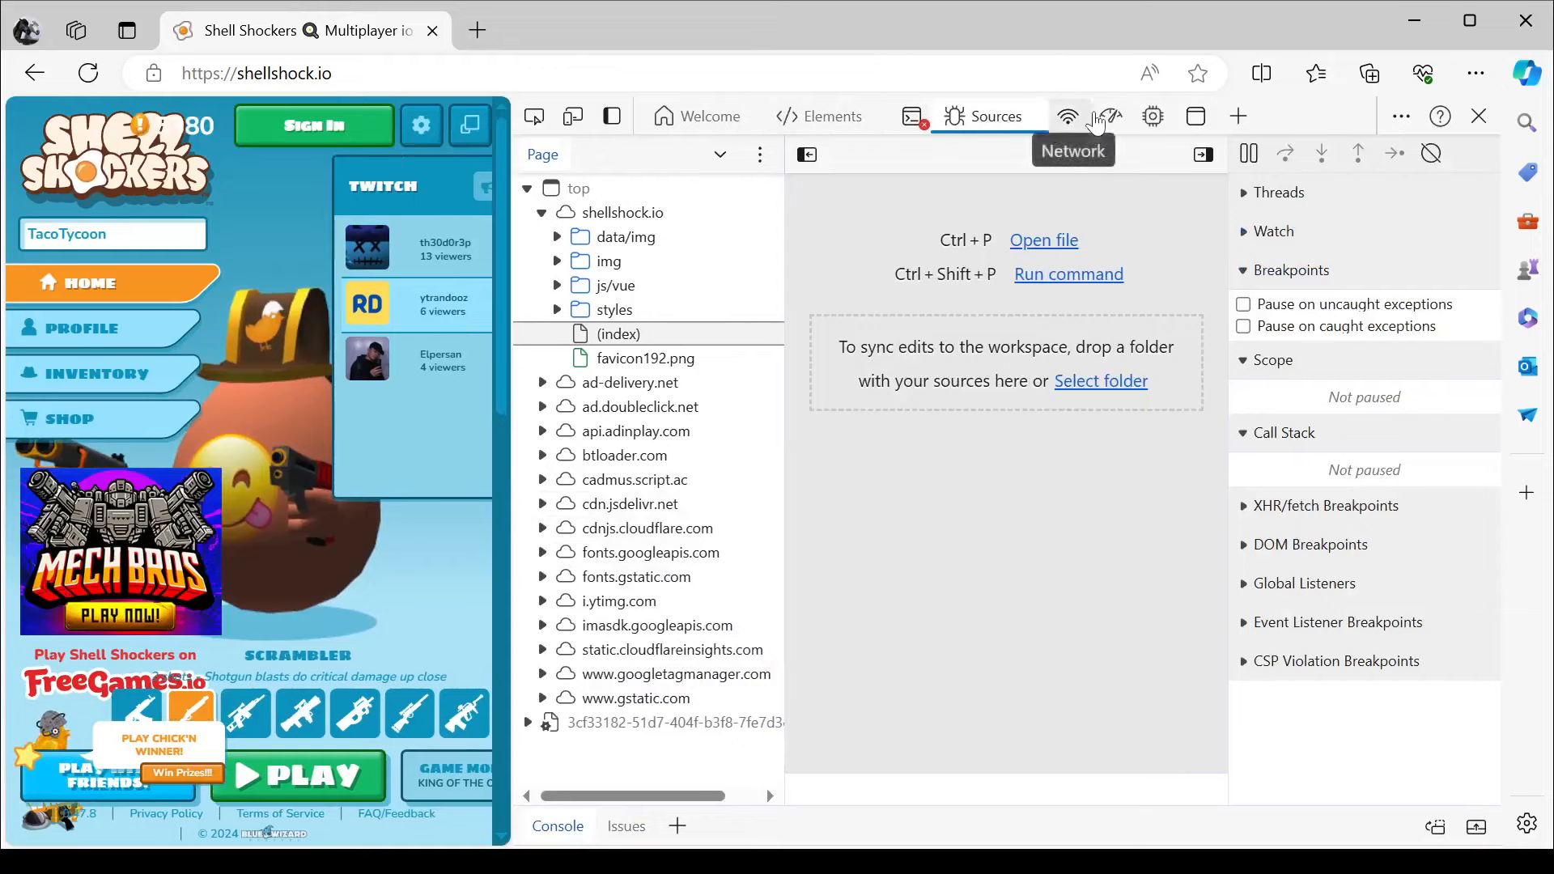
click(1069, 118)
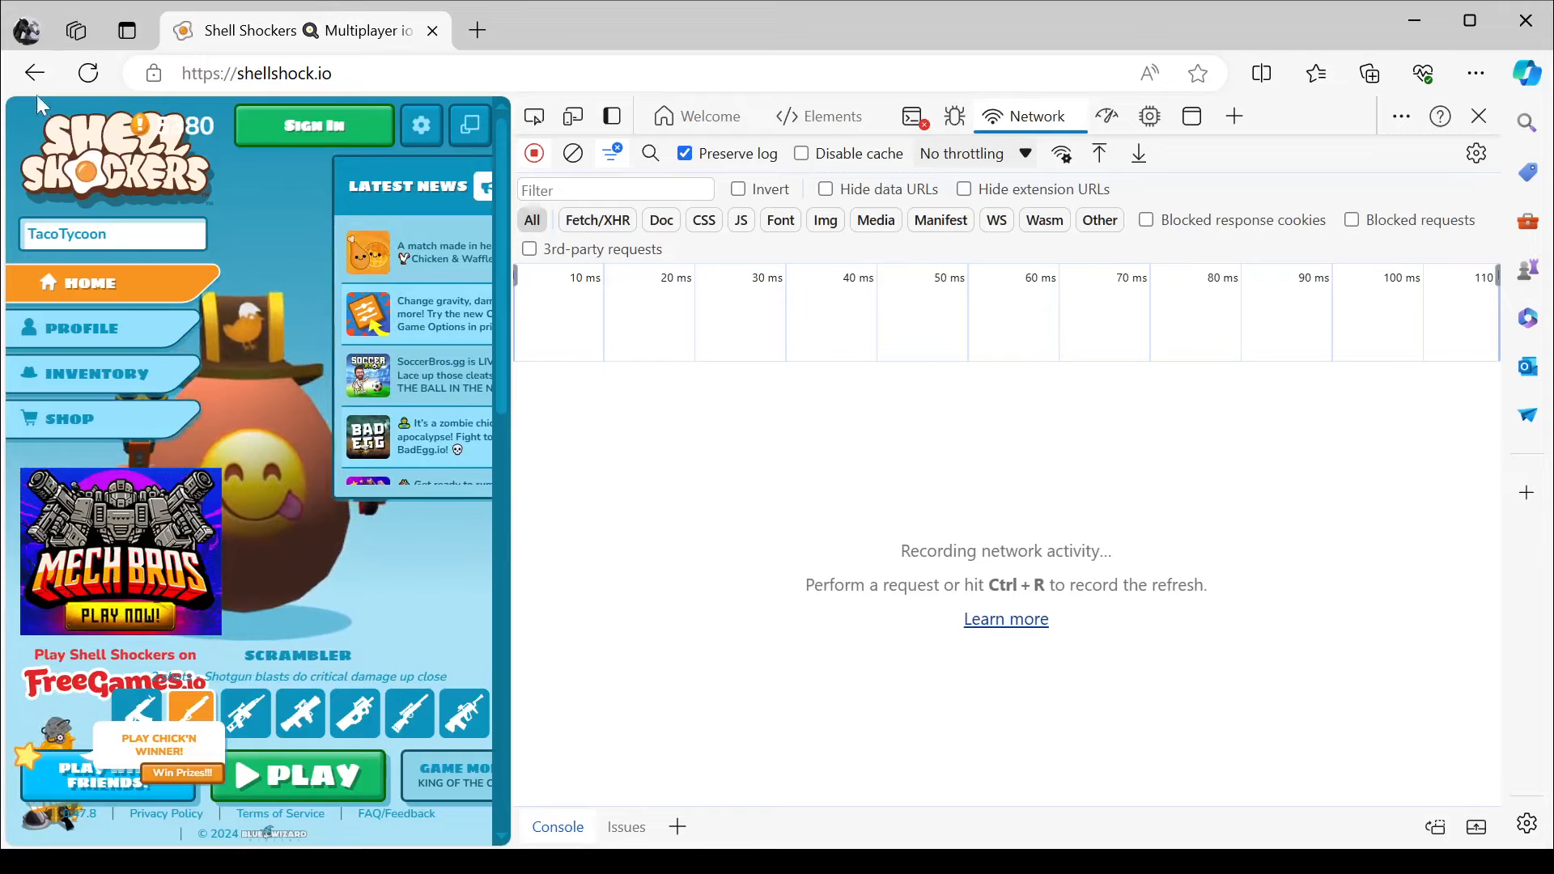
Reload shellshock.io with network recording on, clear the recorded requests and give the game more room than the developer tools.
click(89, 74)
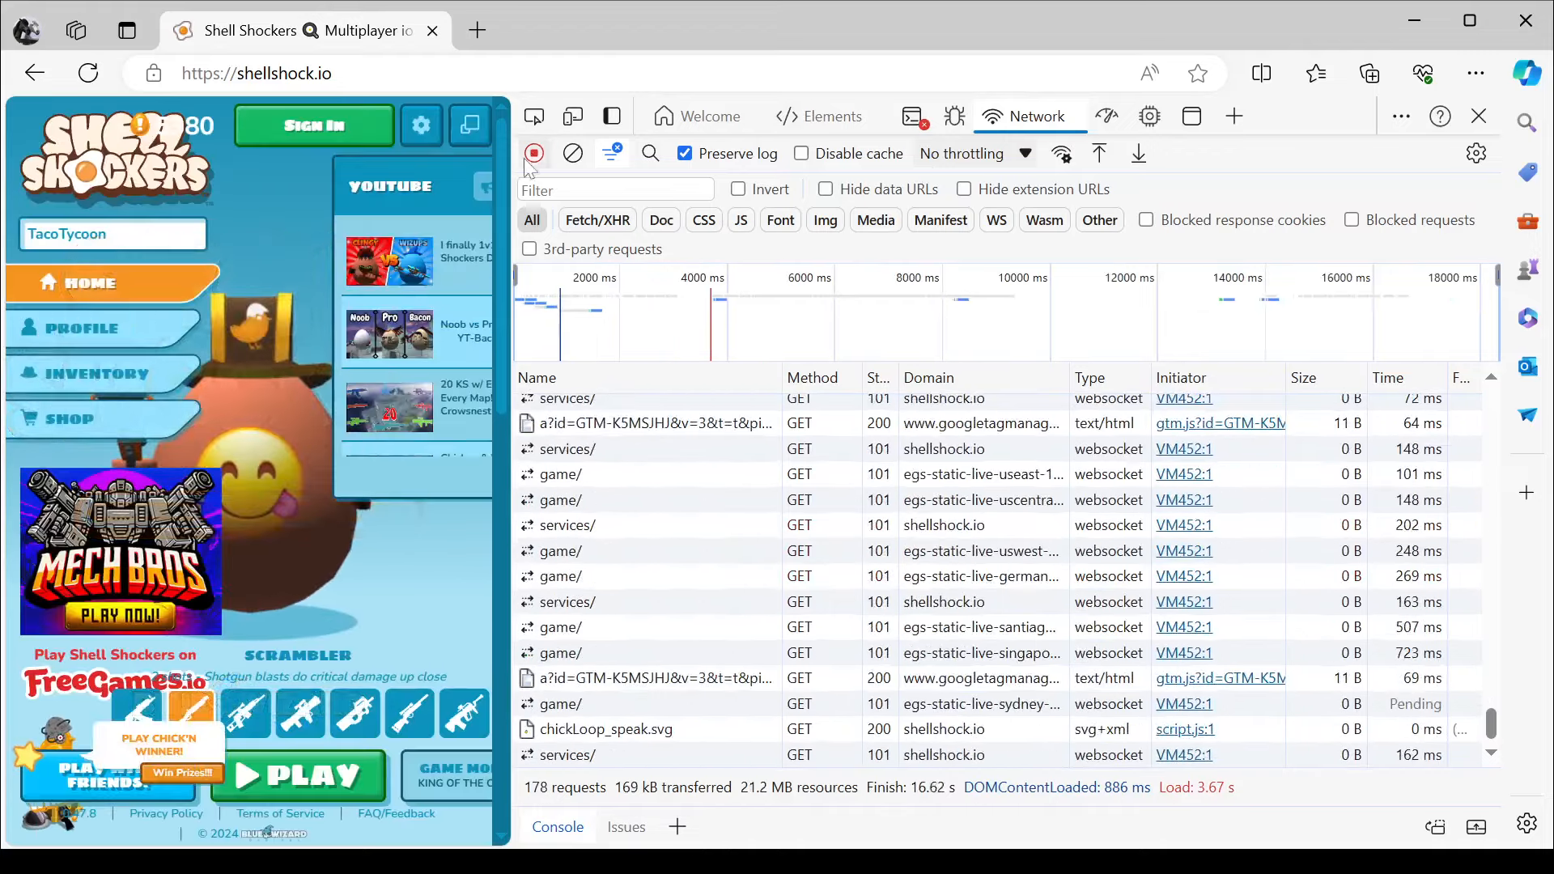
click(576, 156)
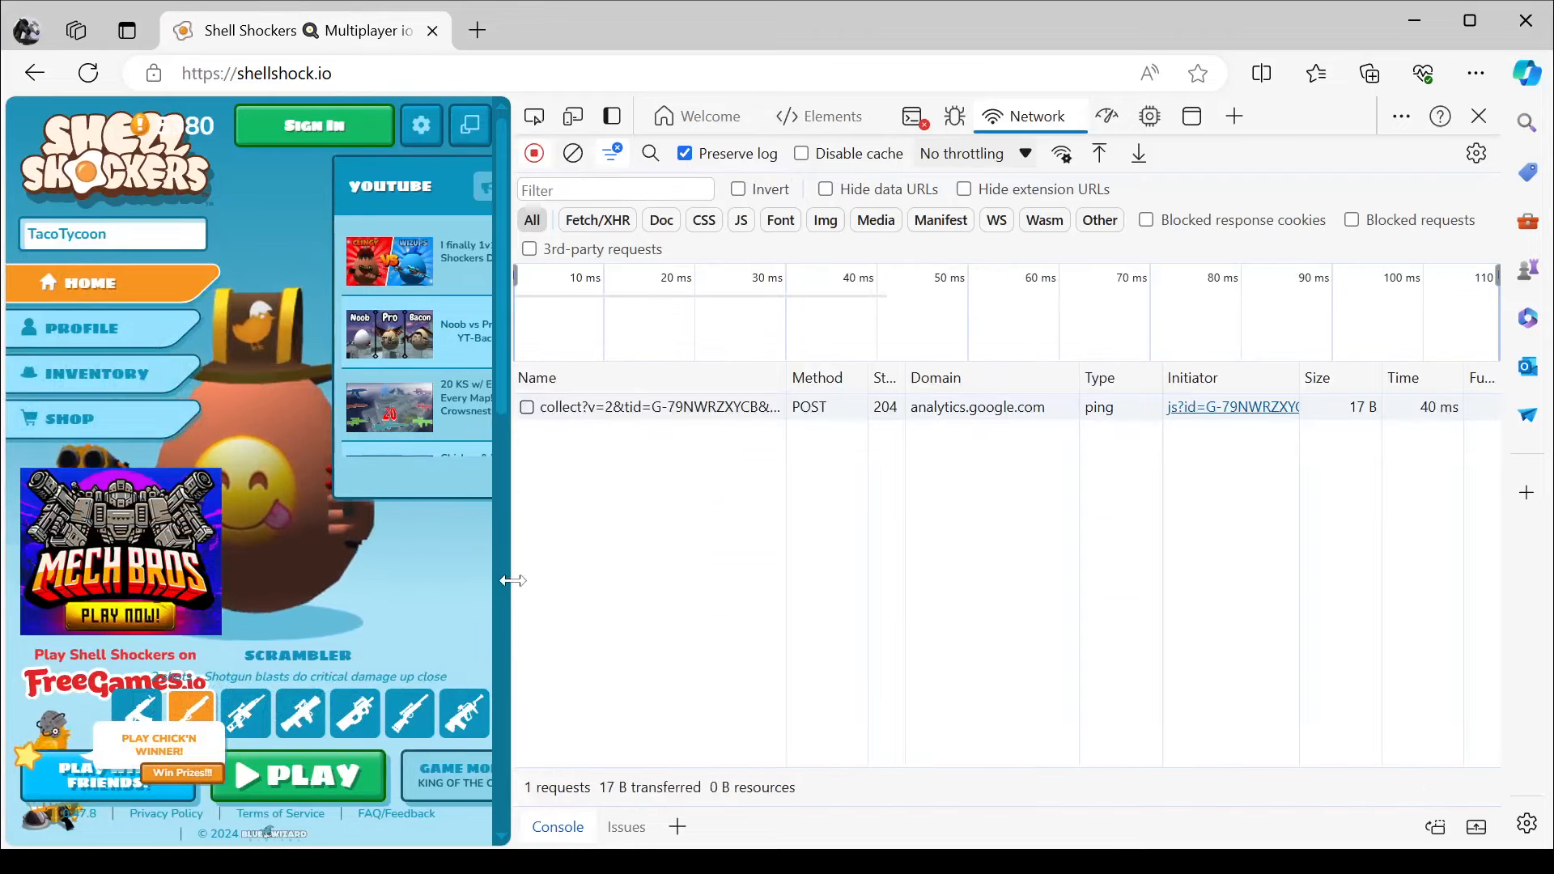
drag(511, 581, 1188, 581)
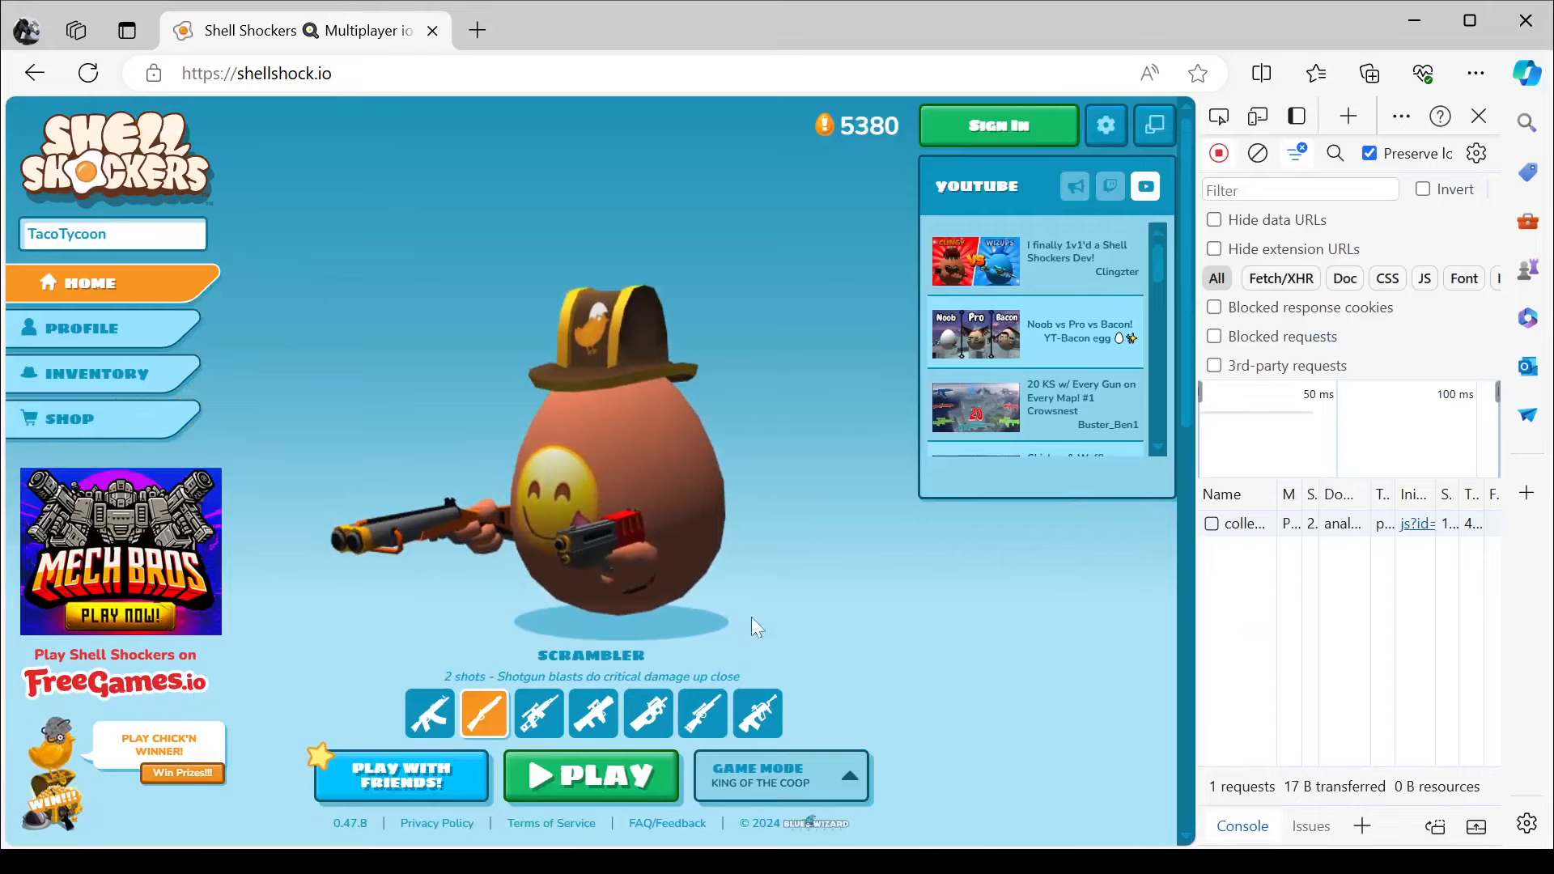
Join a King of the Coop match with the Scrambler and advance up the stairs, firing at opponents to generate game traffic.
click(658, 784)
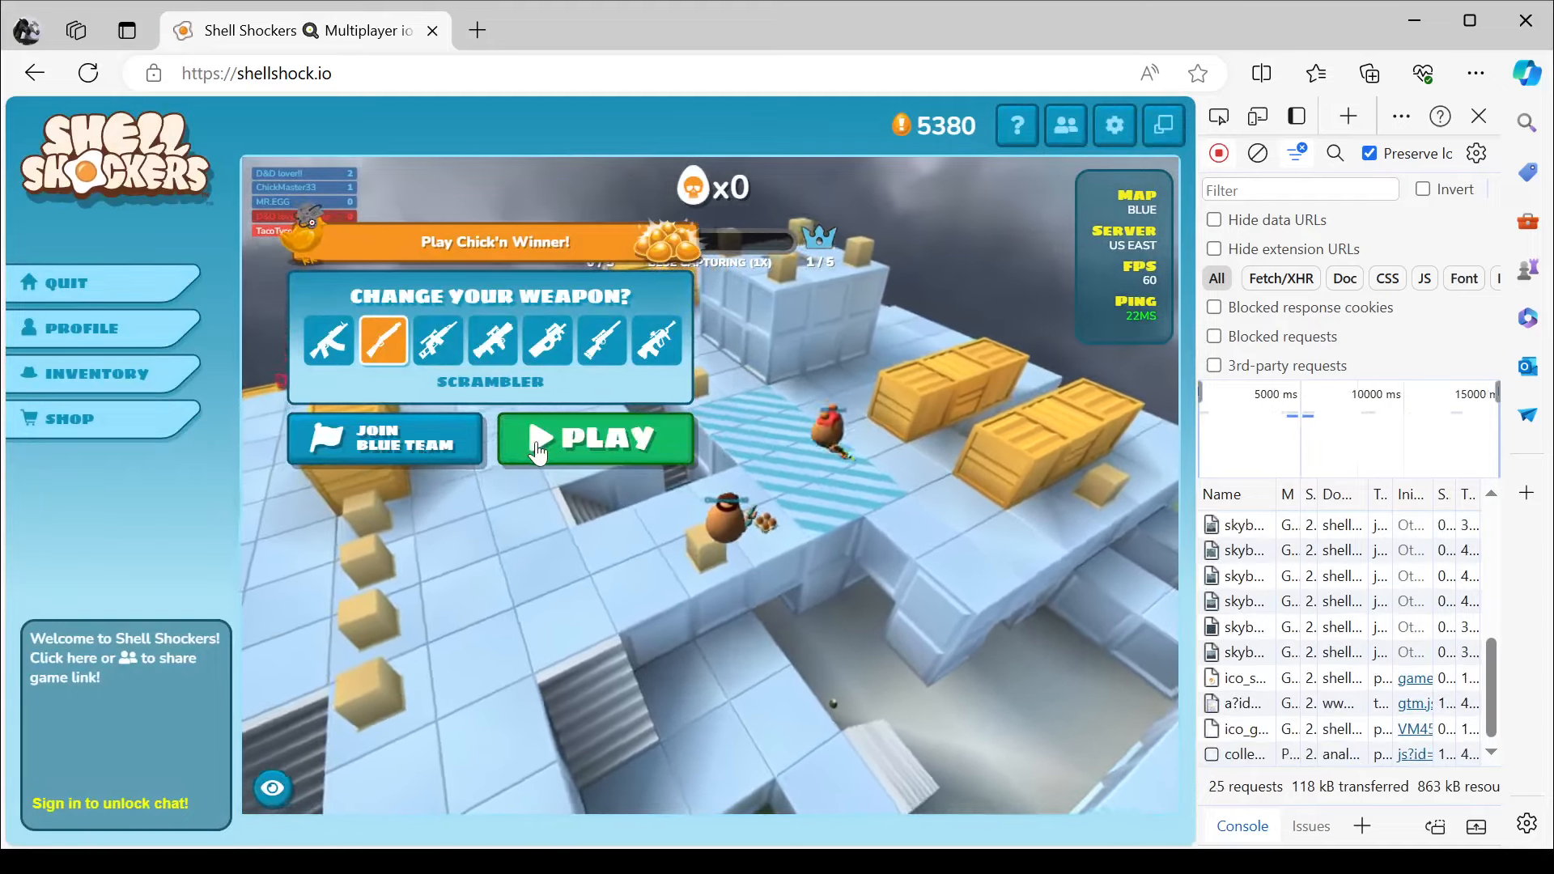
click(538, 455)
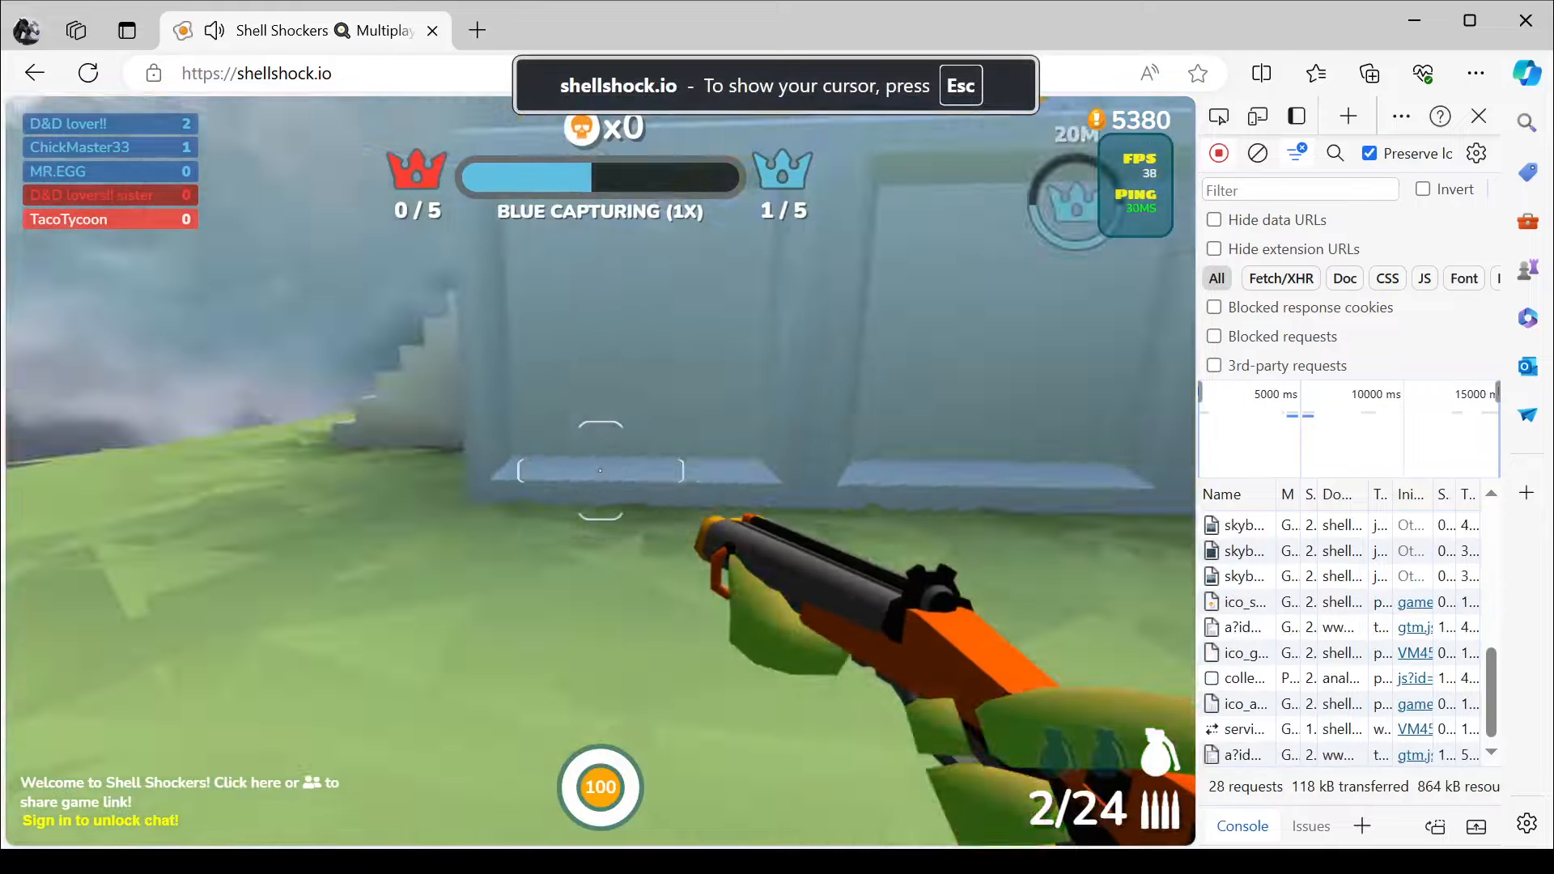
key(w)
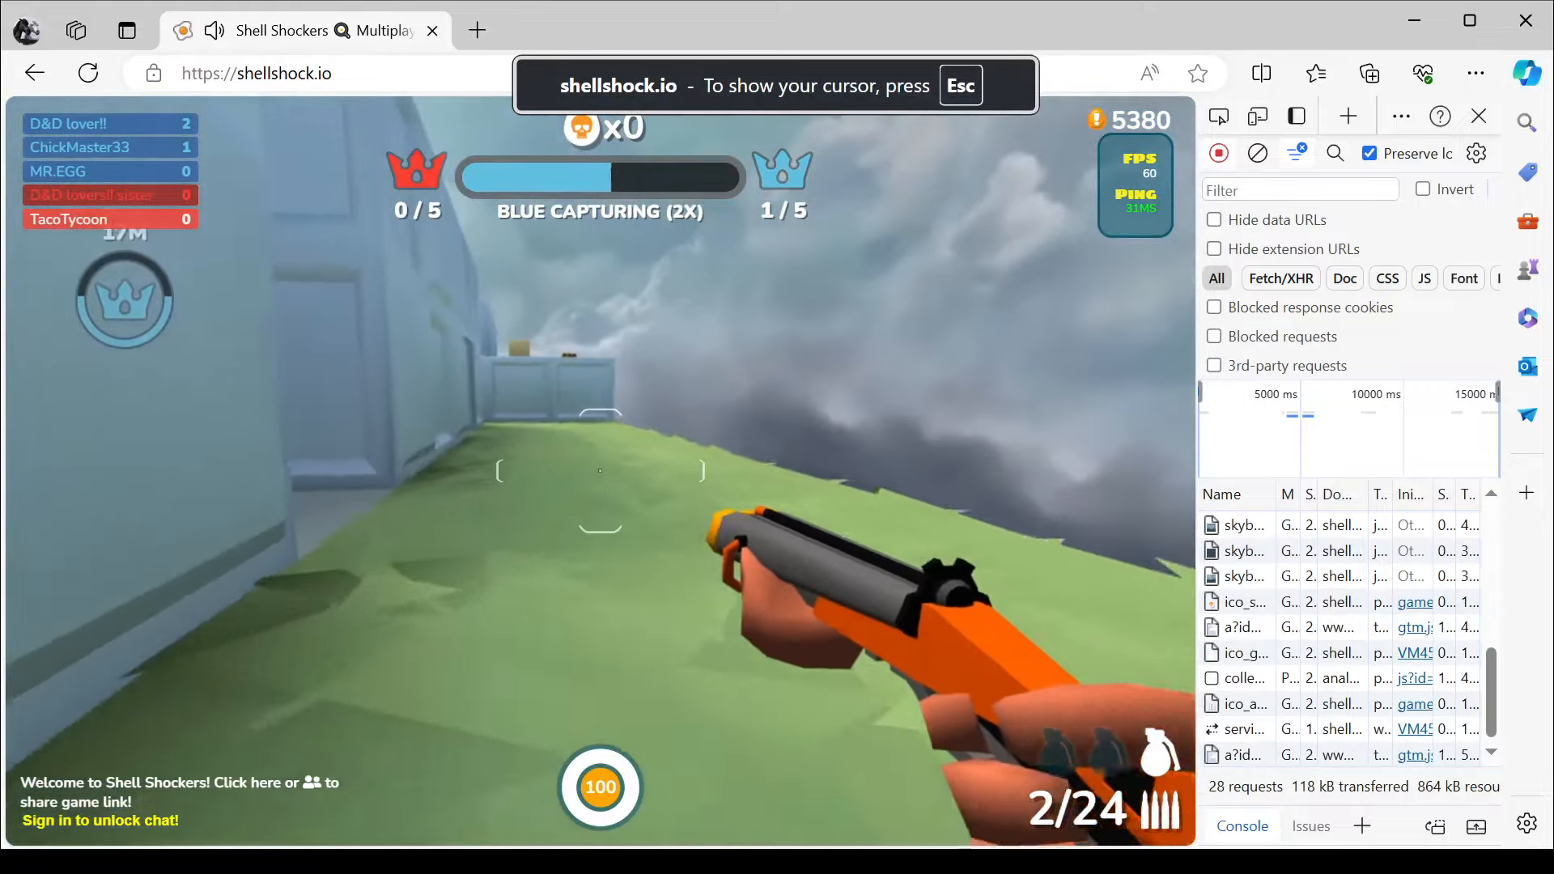
key(w)
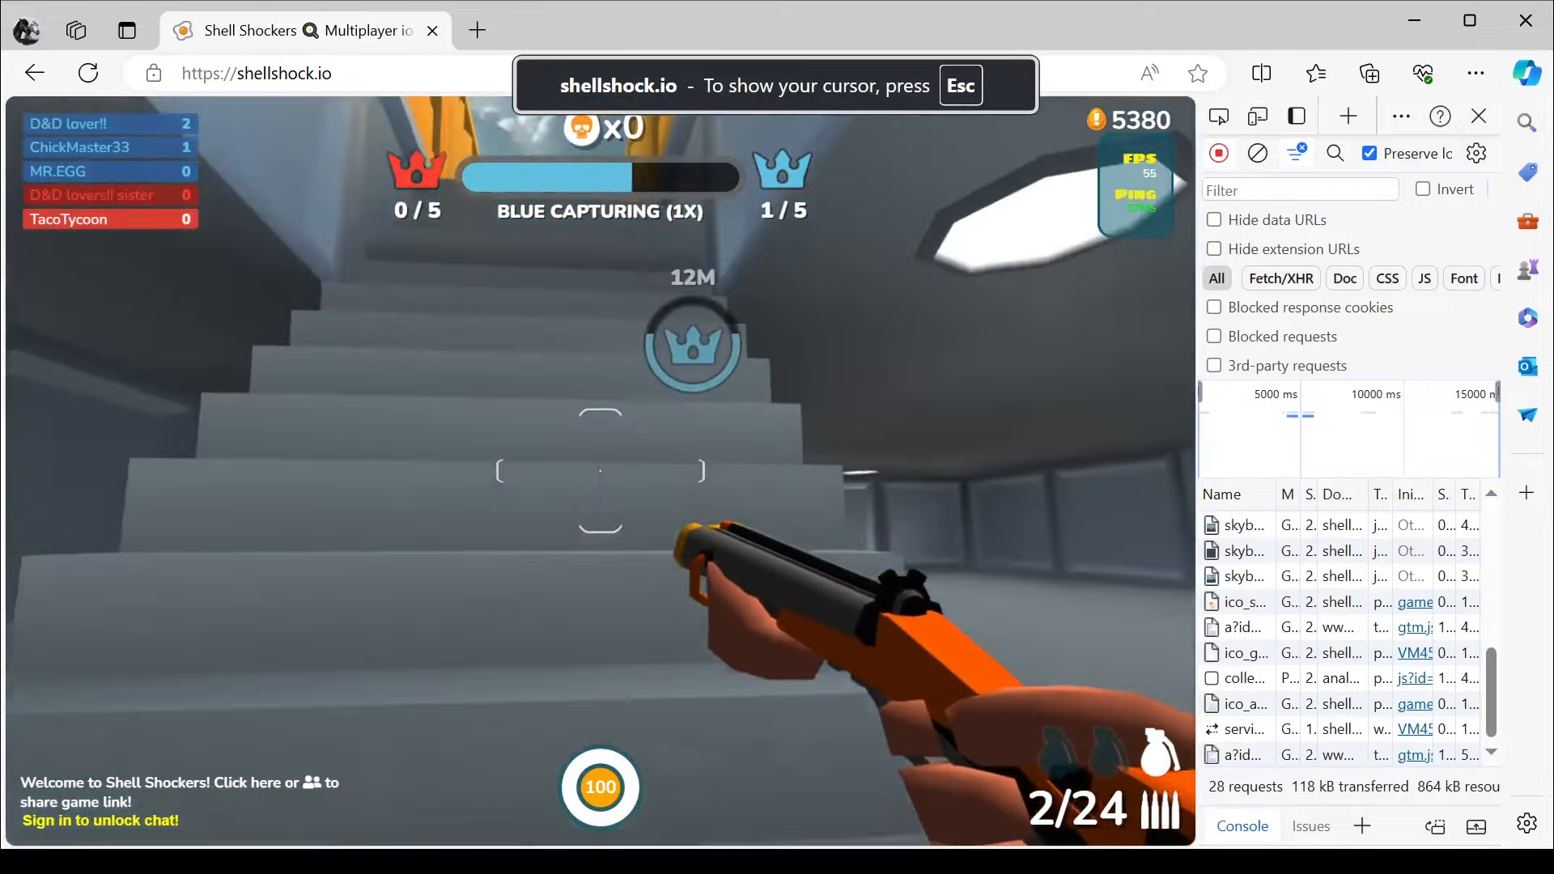
key(w)
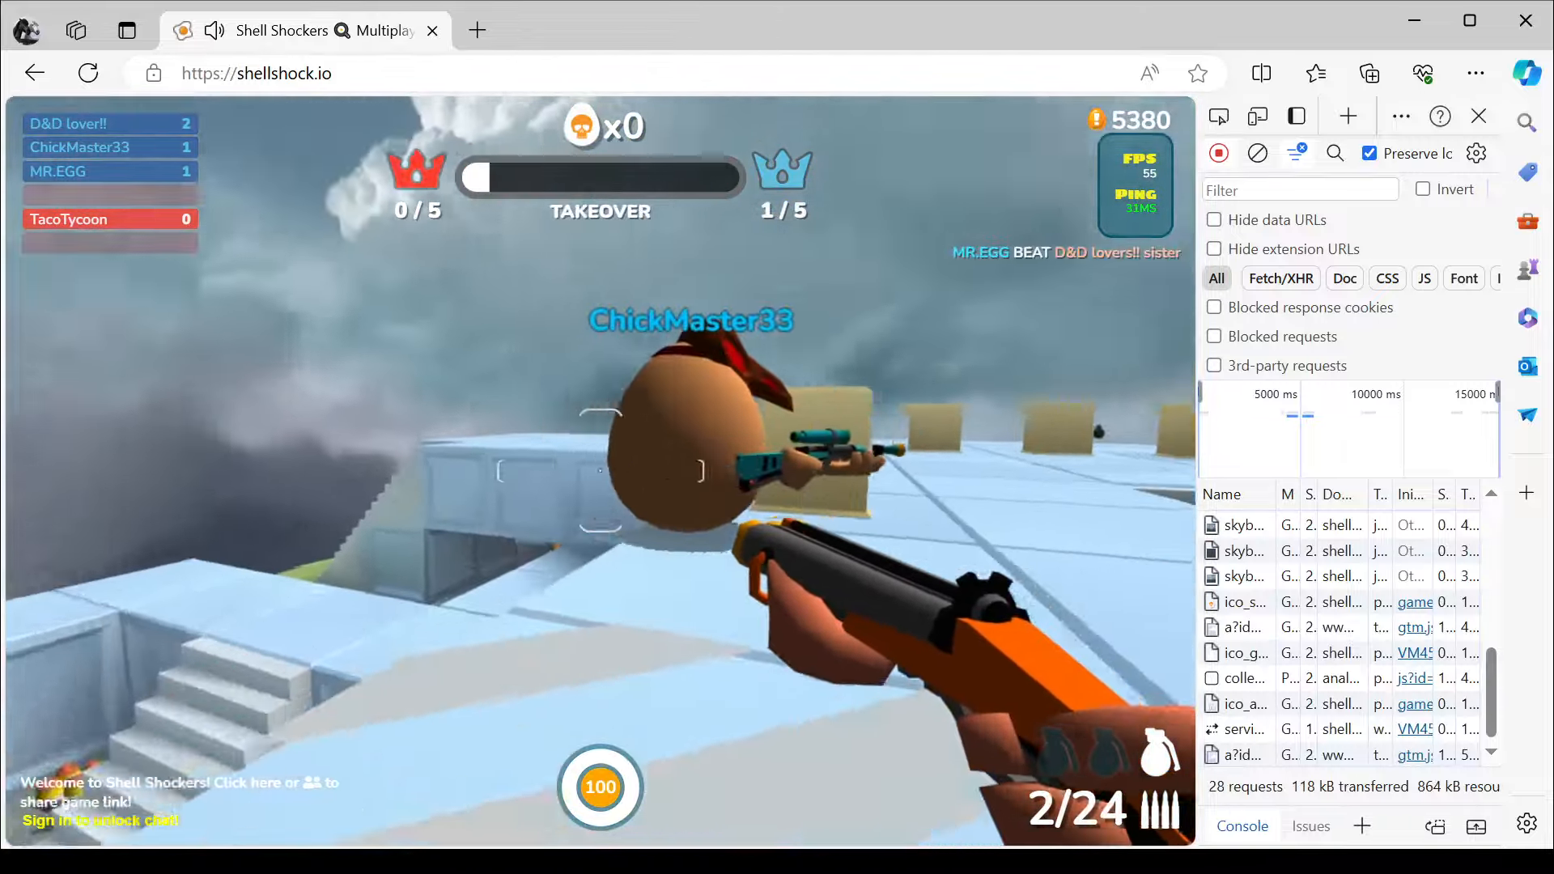
click(599, 470)
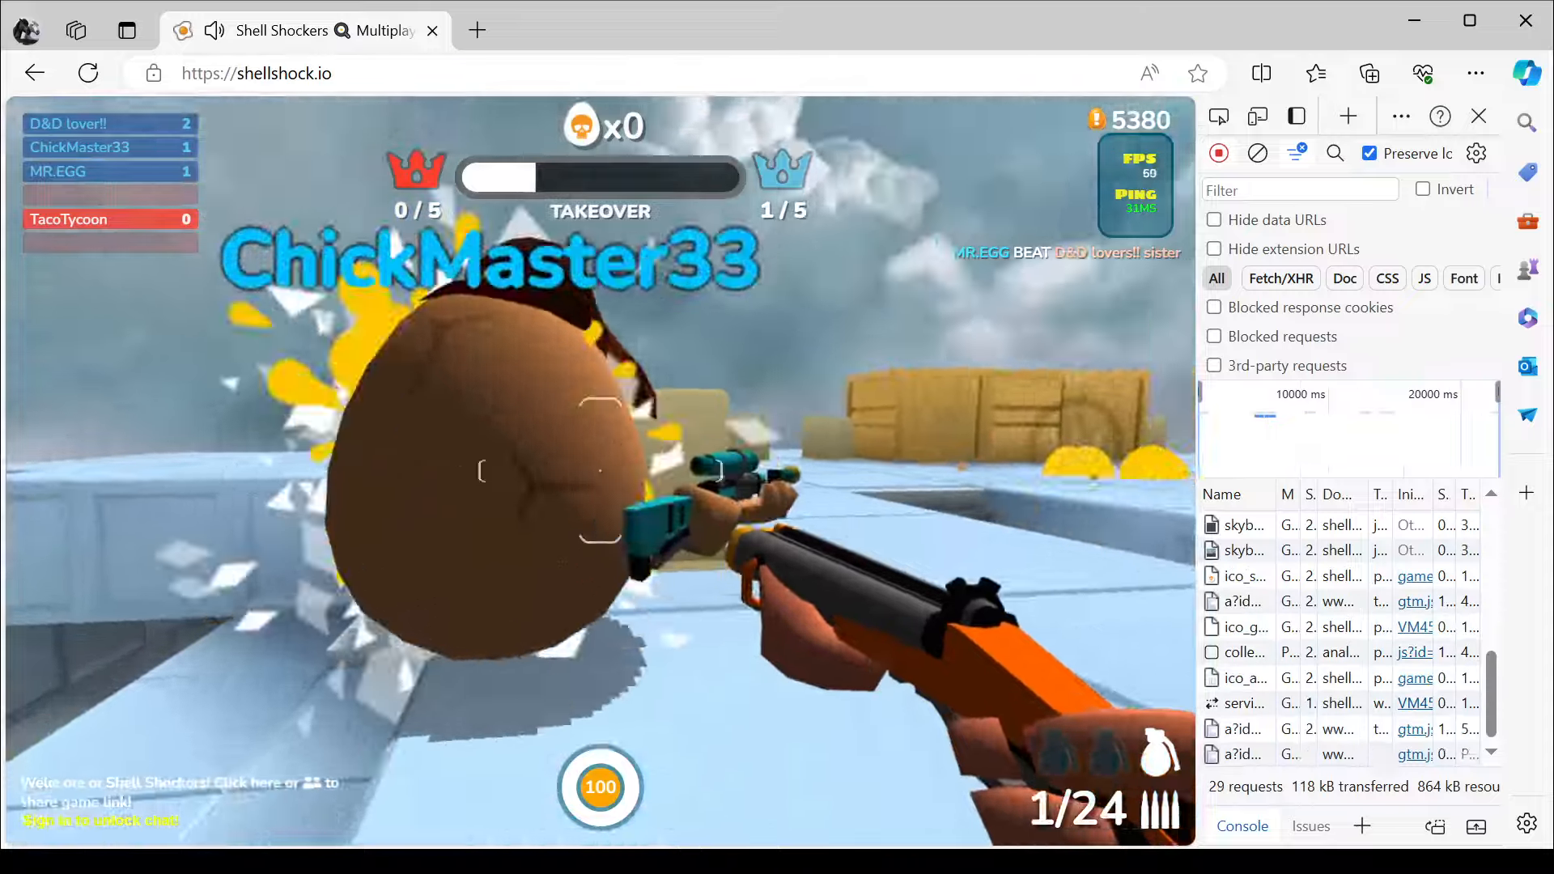
click(599, 469)
key(w)
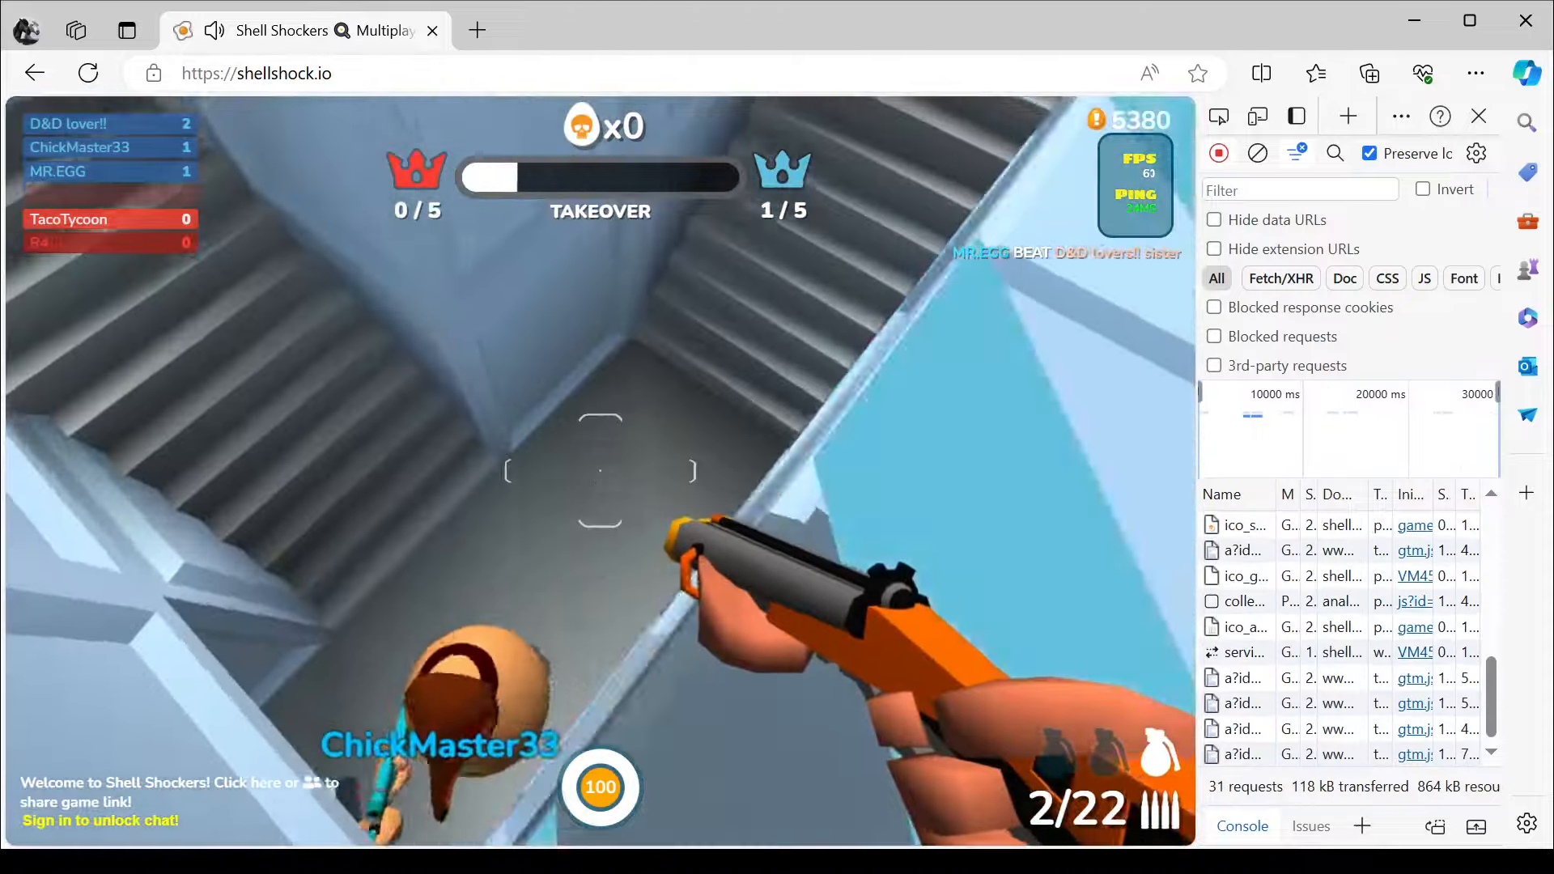
click(600, 469)
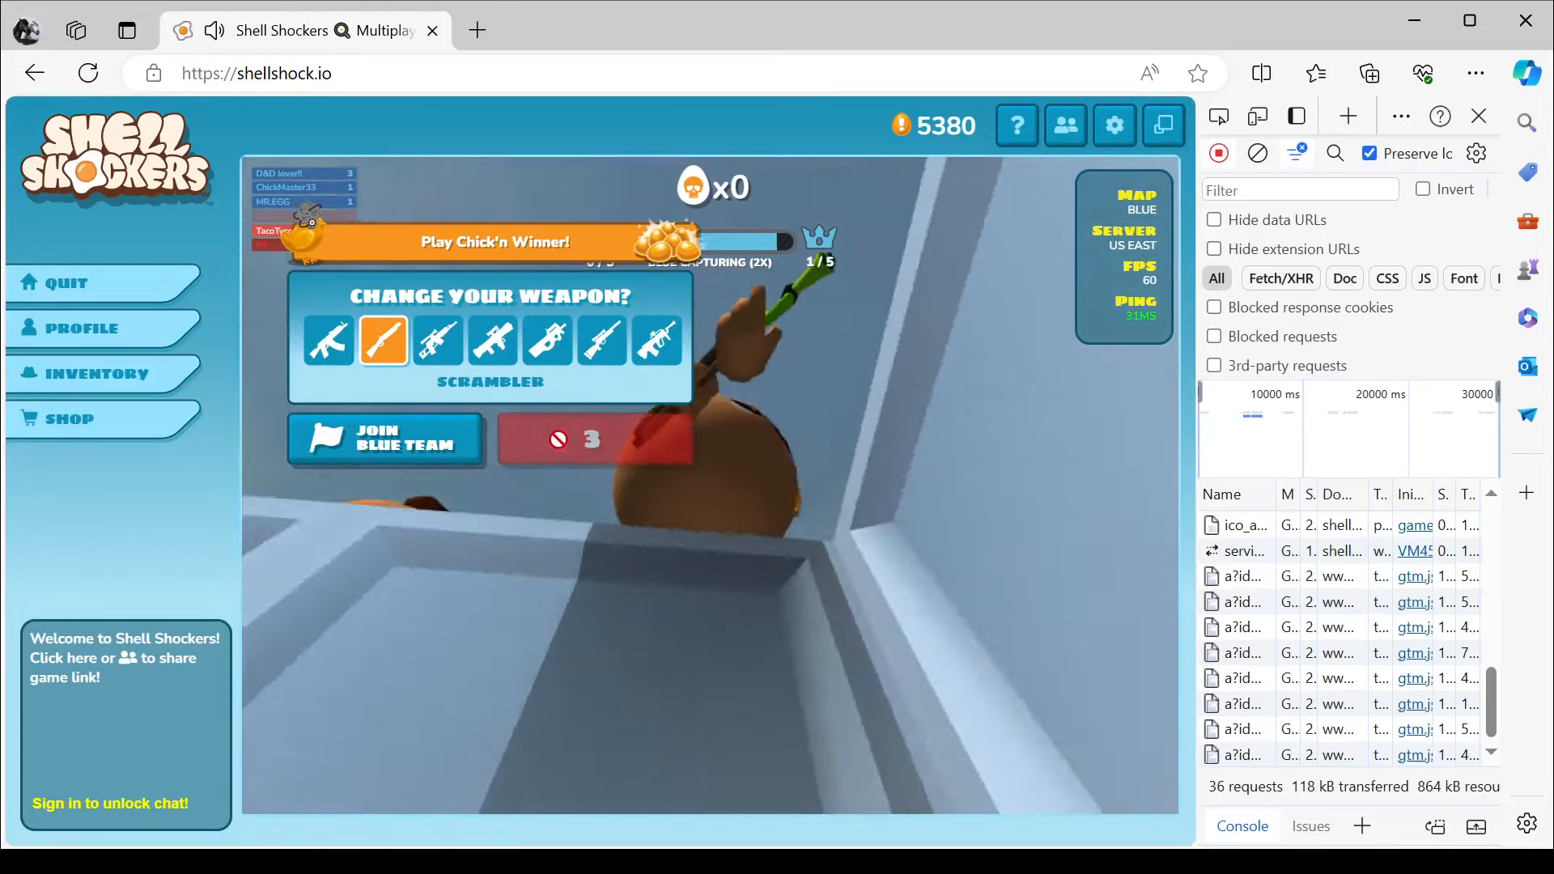
Respawn in the match, run through the lower level up to the rooftop and shoot at the opponents there, reloading the Scrambler.
click(546, 448)
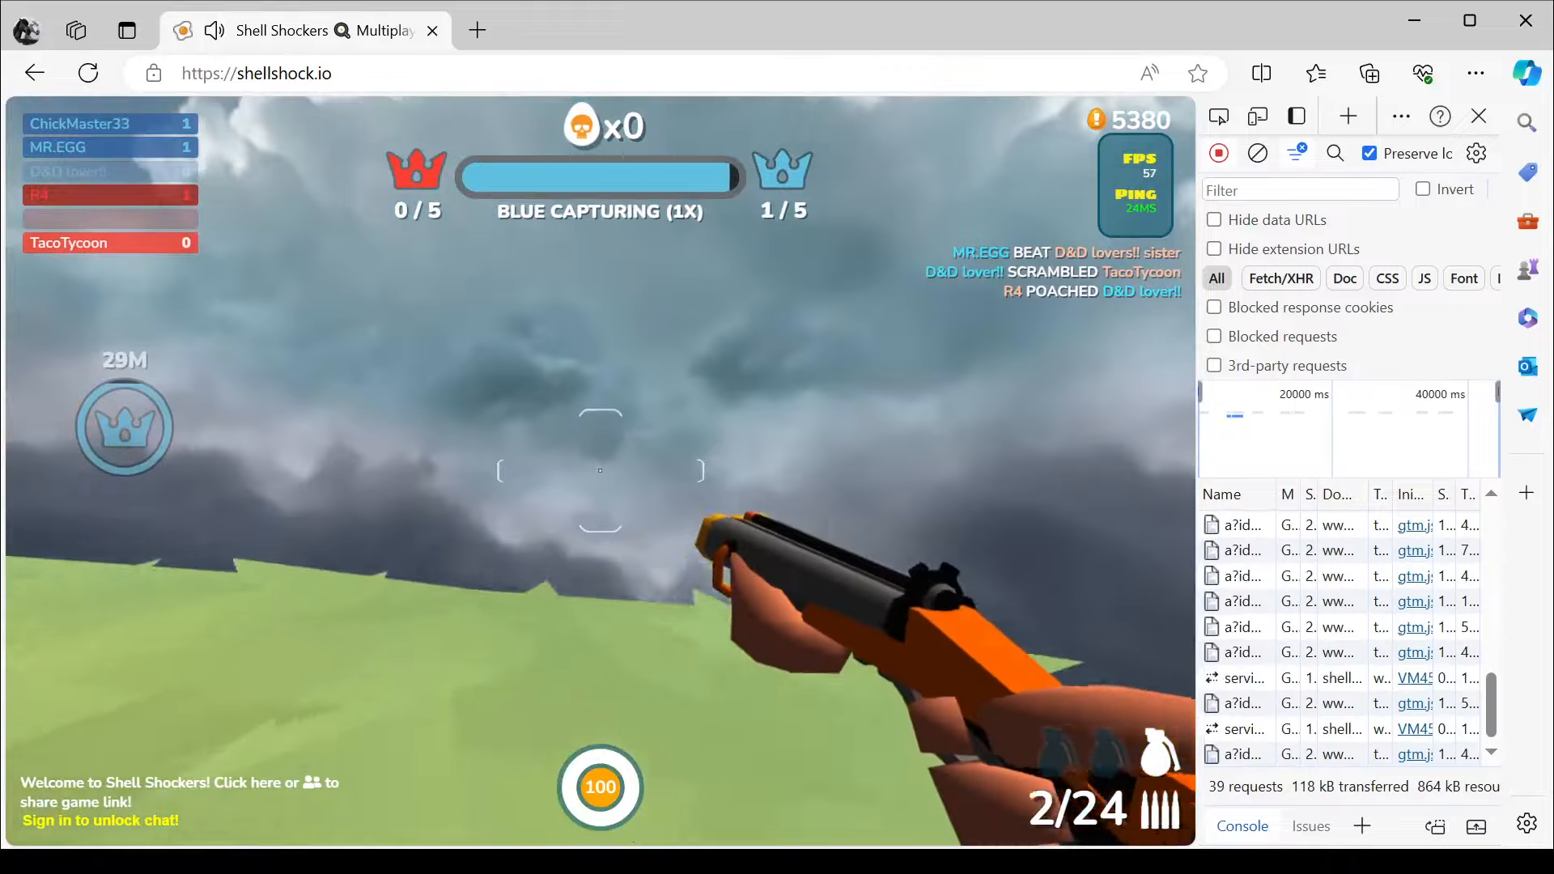
key(w)
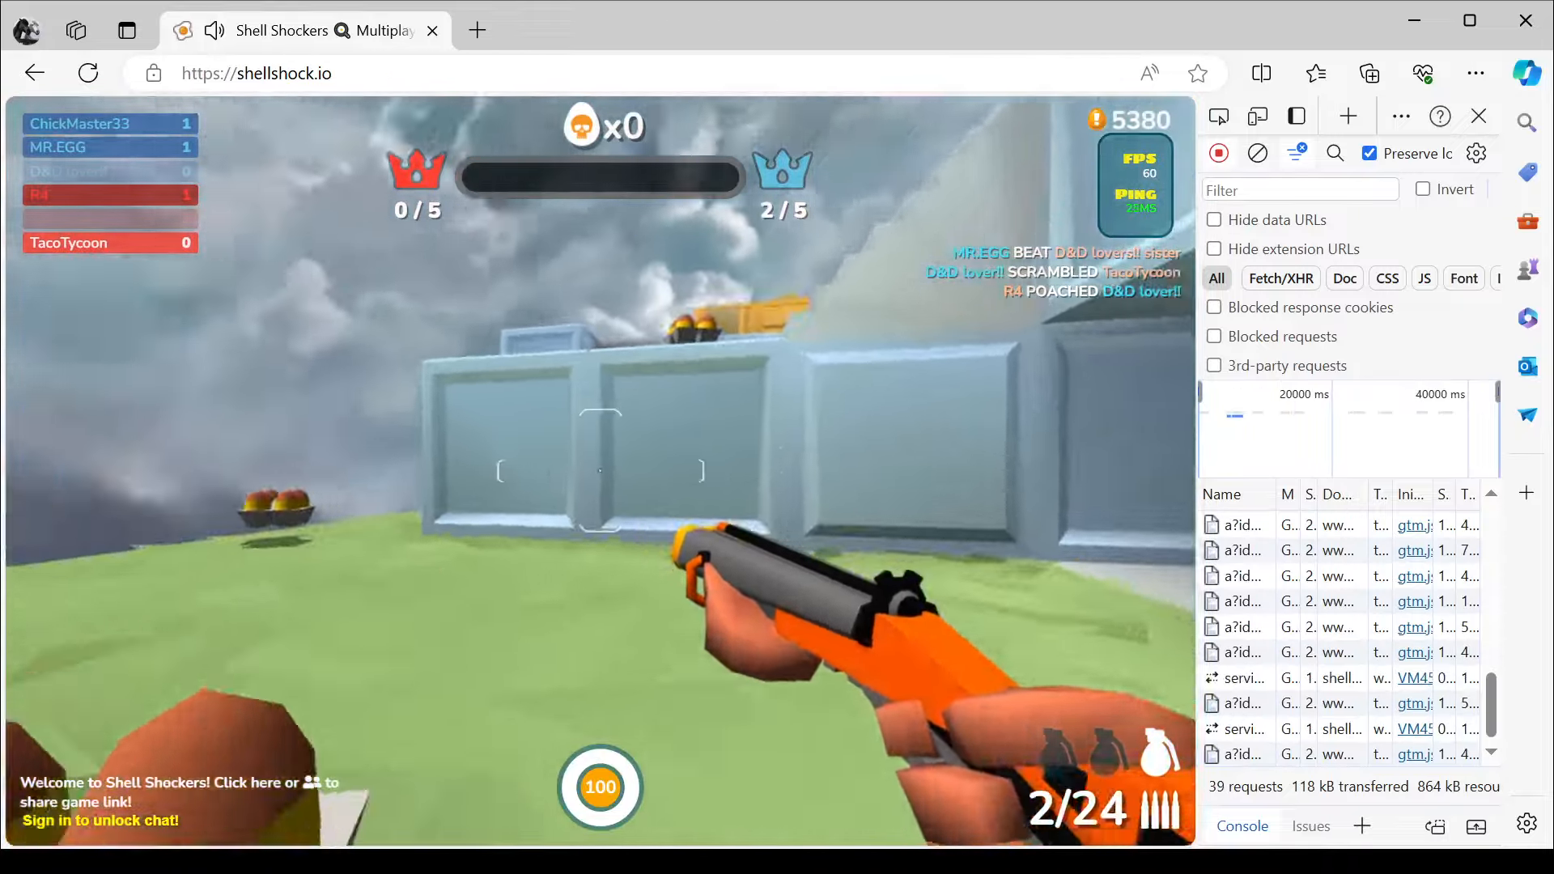
key(w)
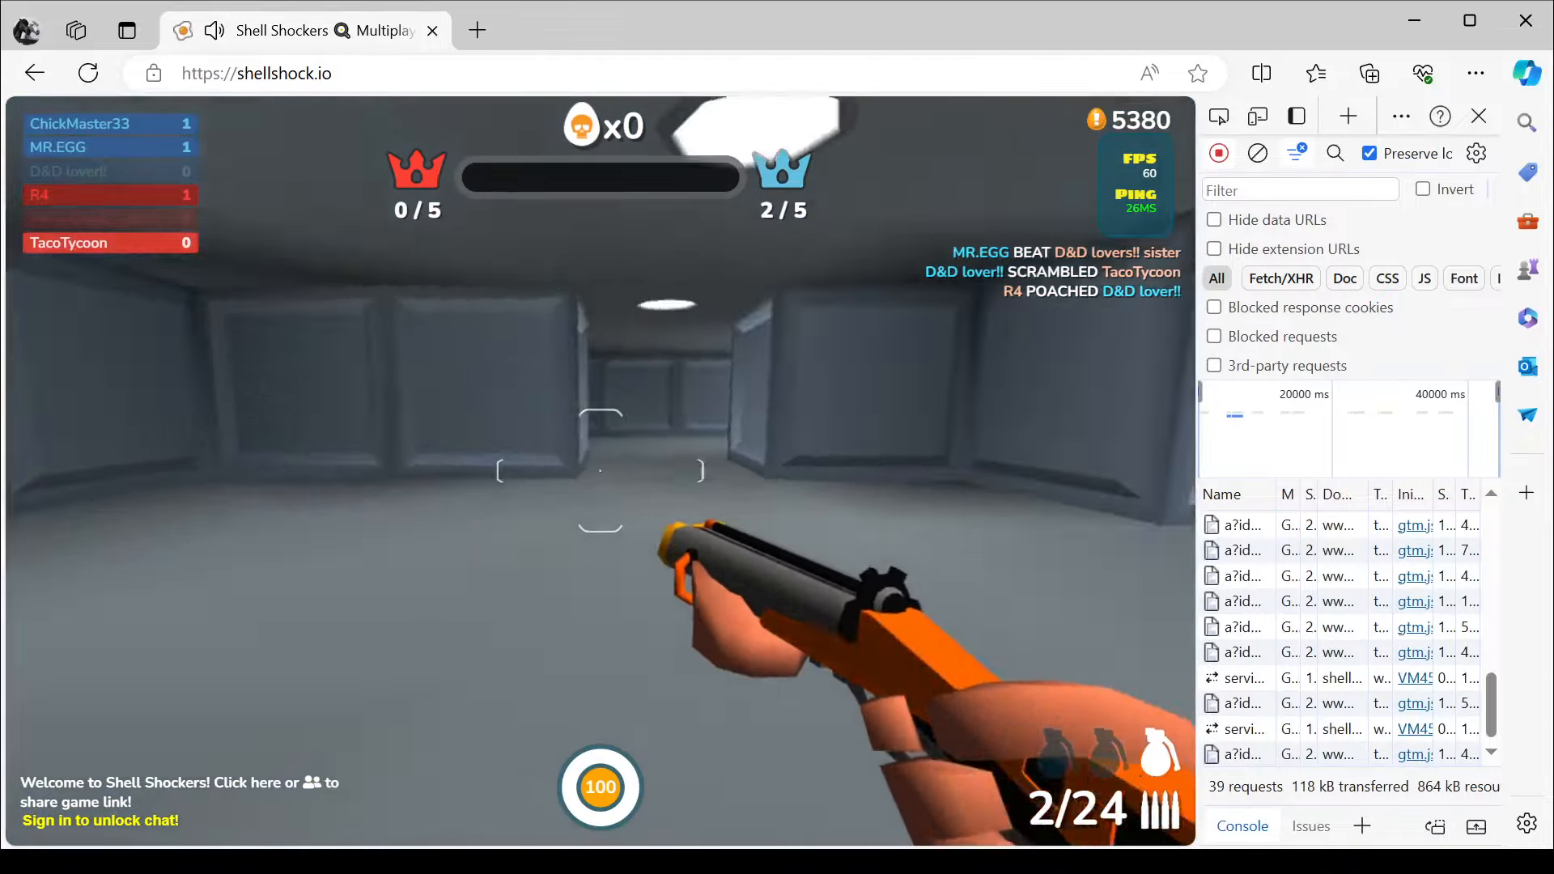
key(w)
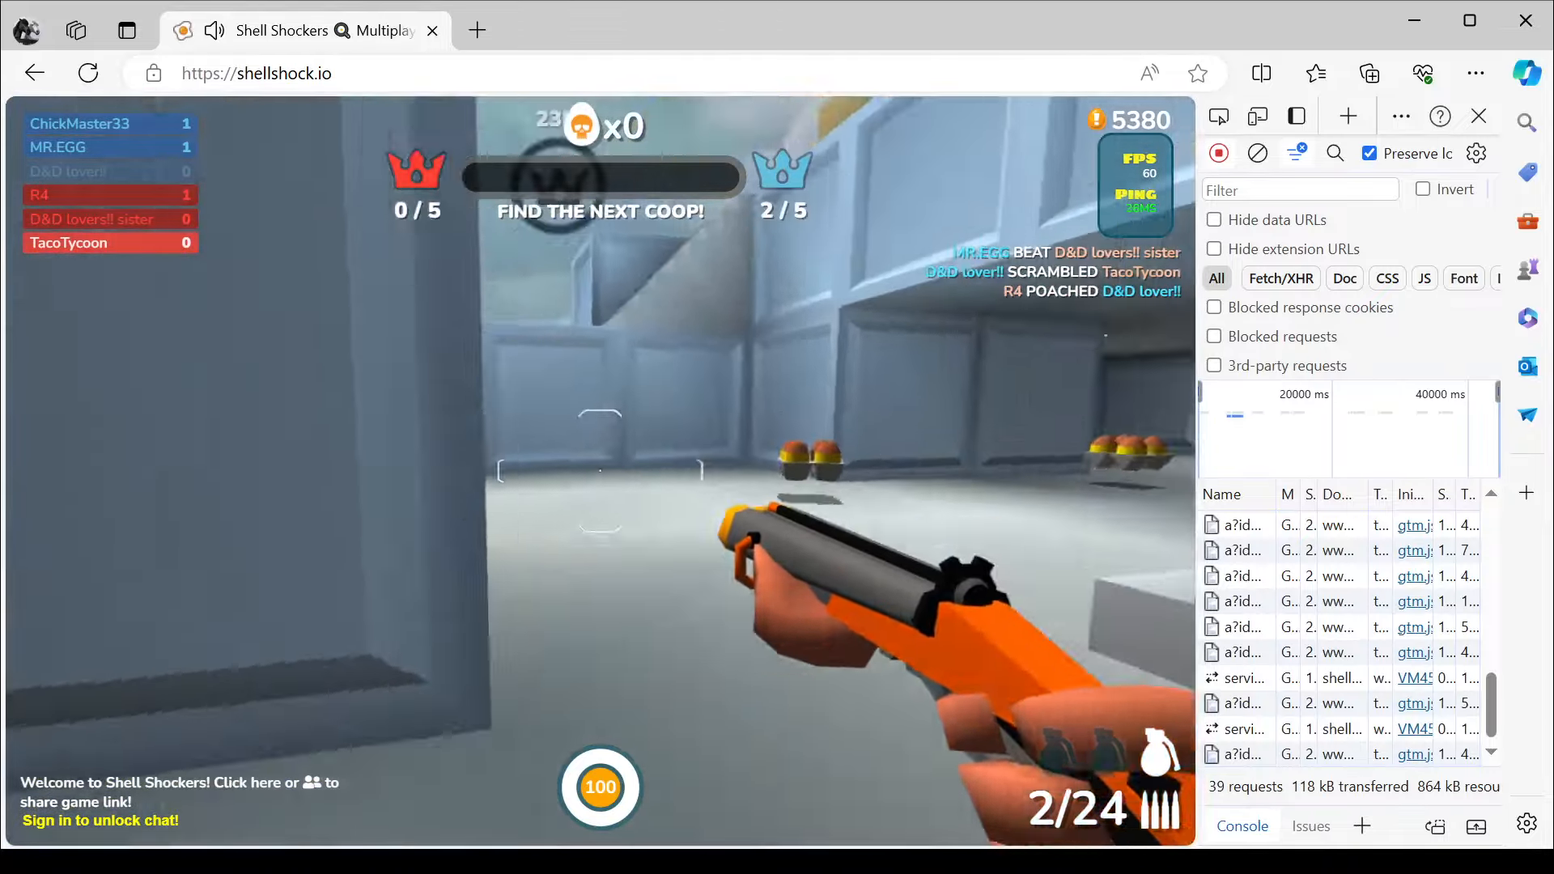
key(w)
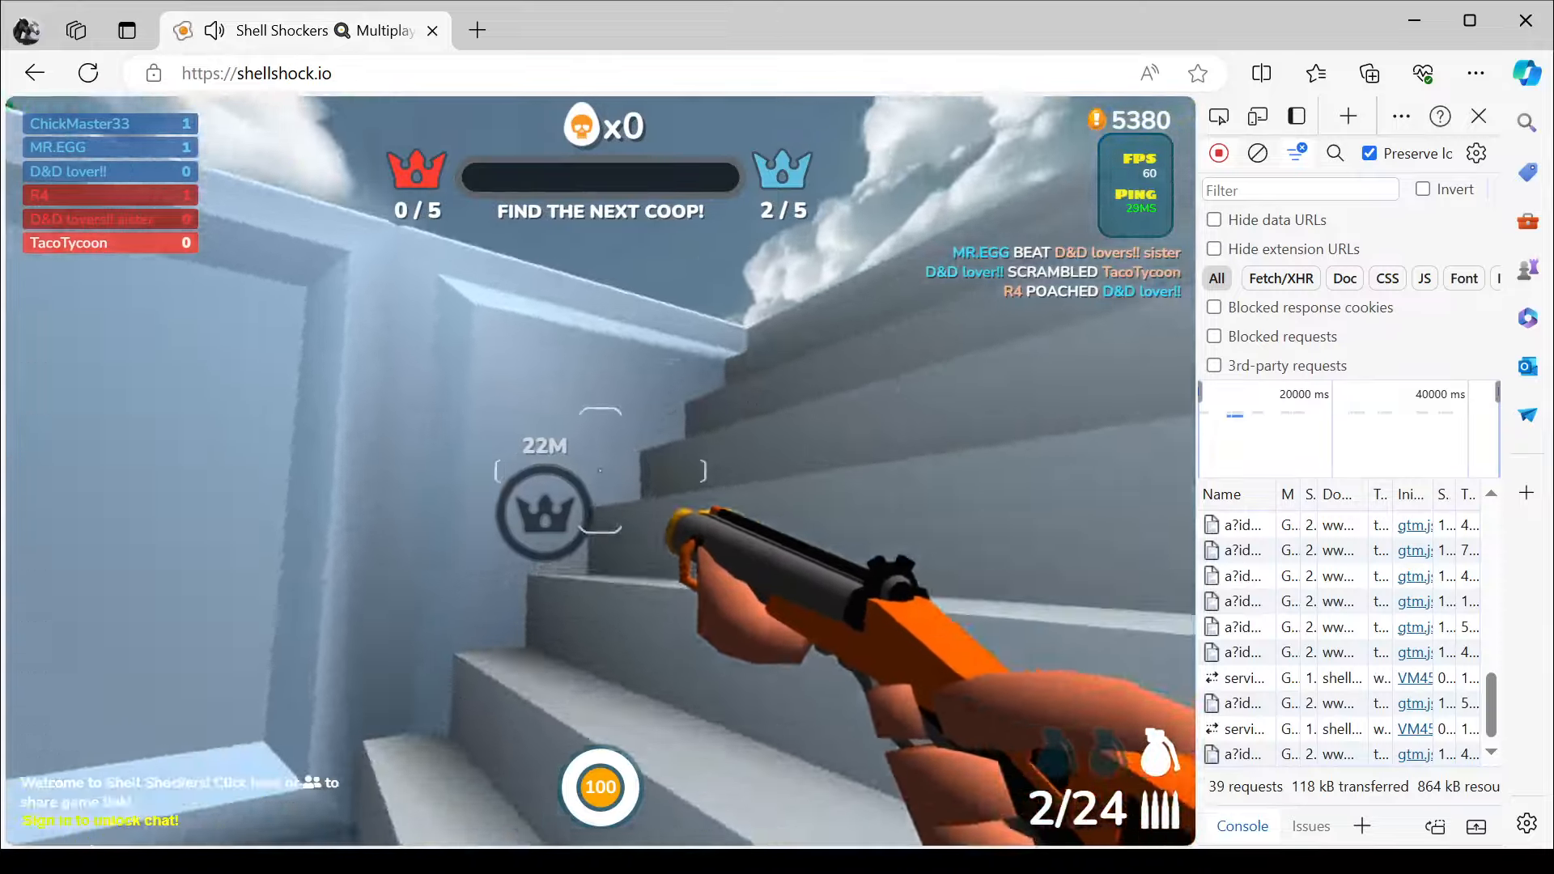
key(w)
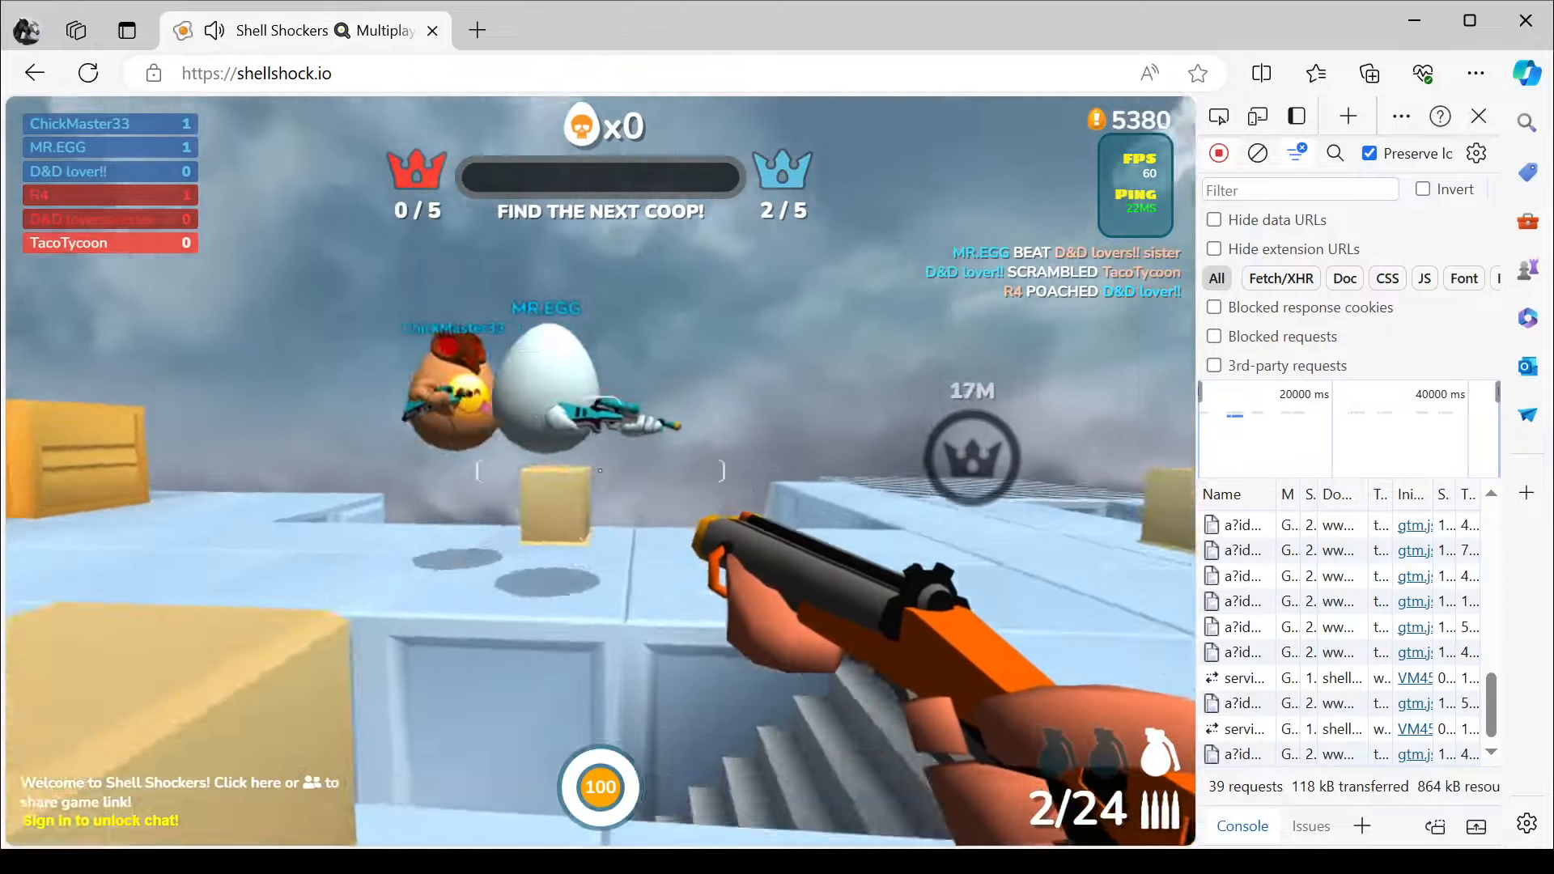
click(600, 471)
click(601, 471)
key(w)
key(r)
key(w)
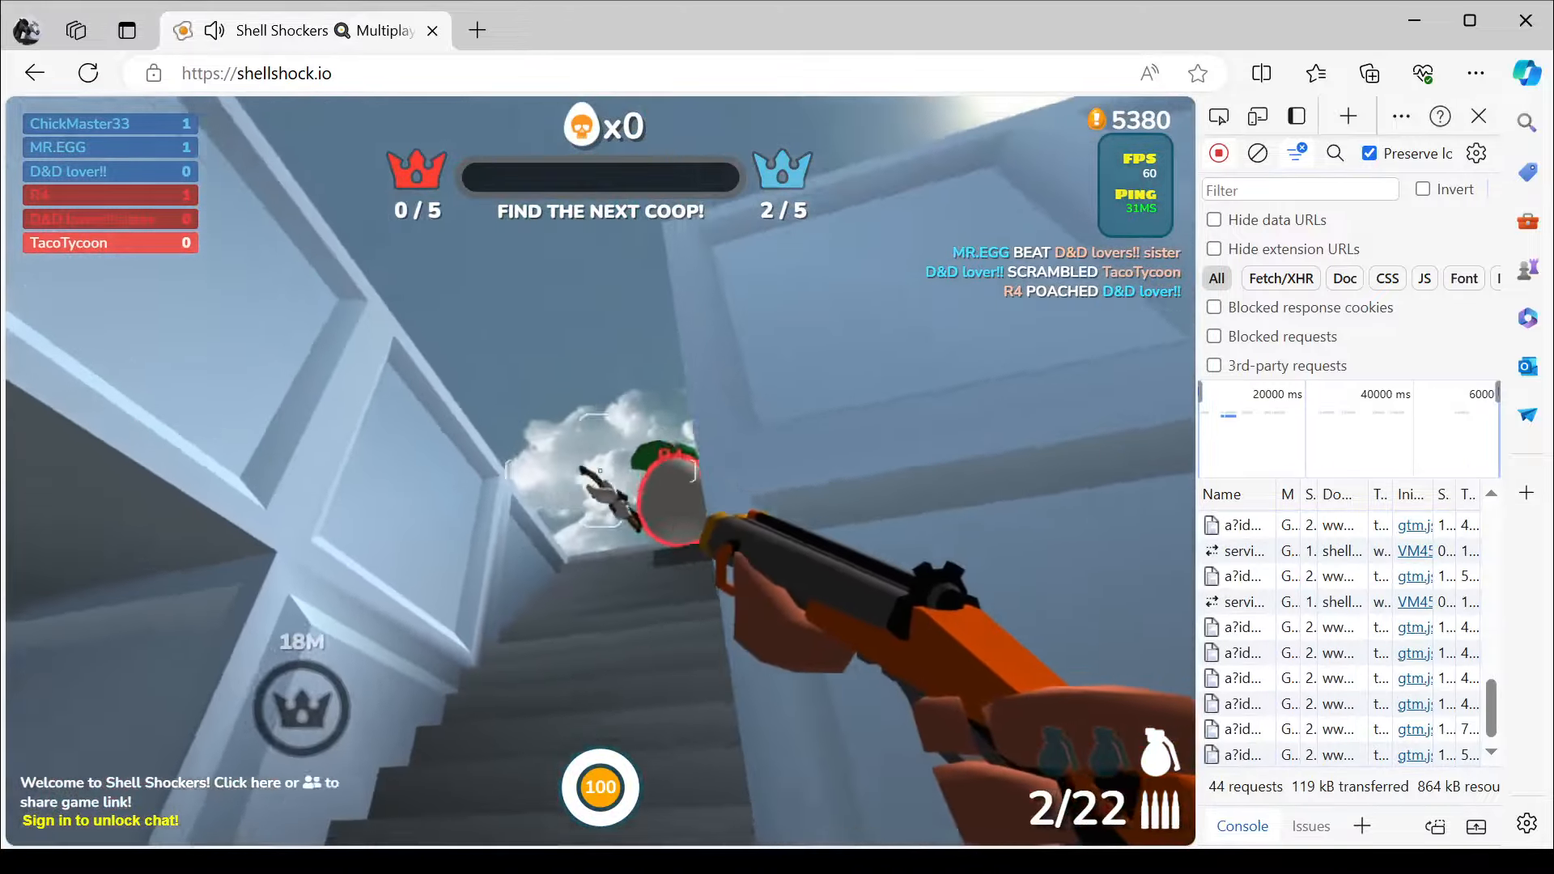
Climb the stairs to the contested coop, fire both Scrambler shots at the opponent on it and reload.
key(w)
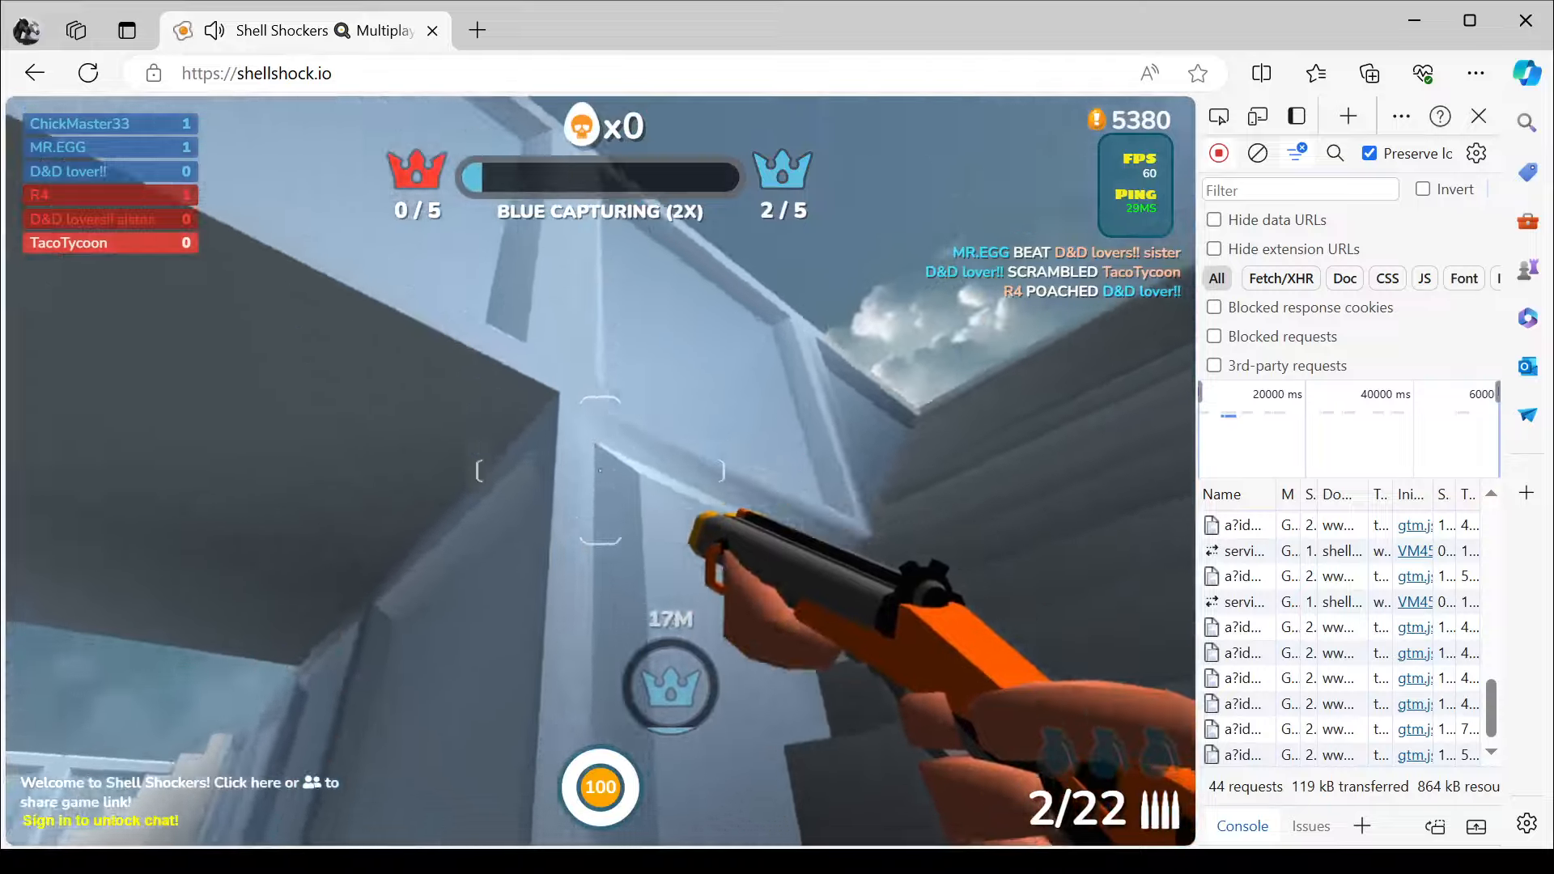
key(w)
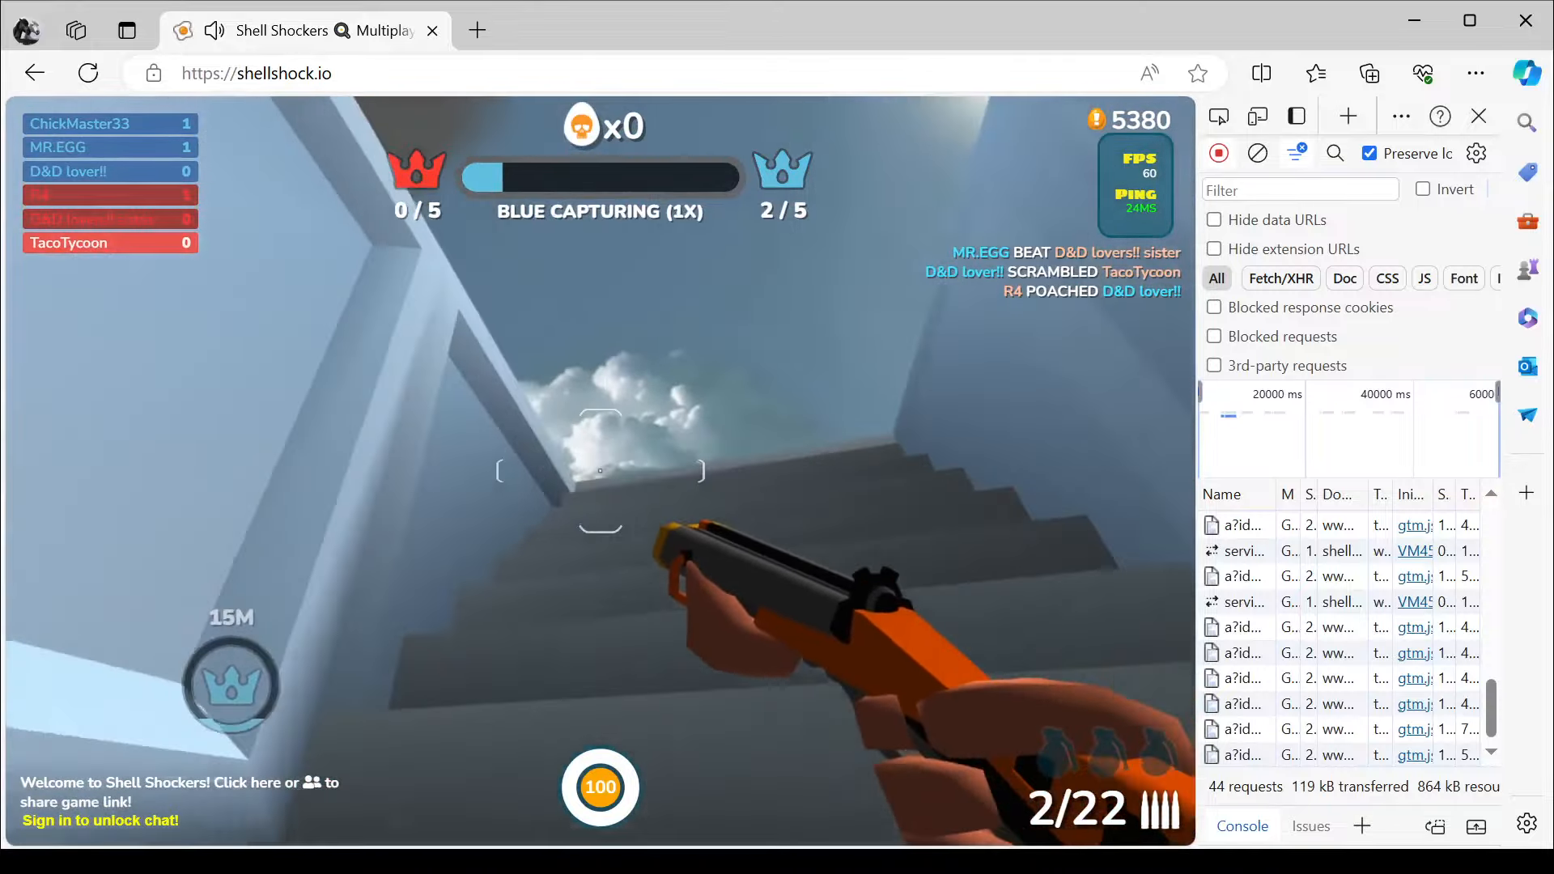
key(w)
key(space)
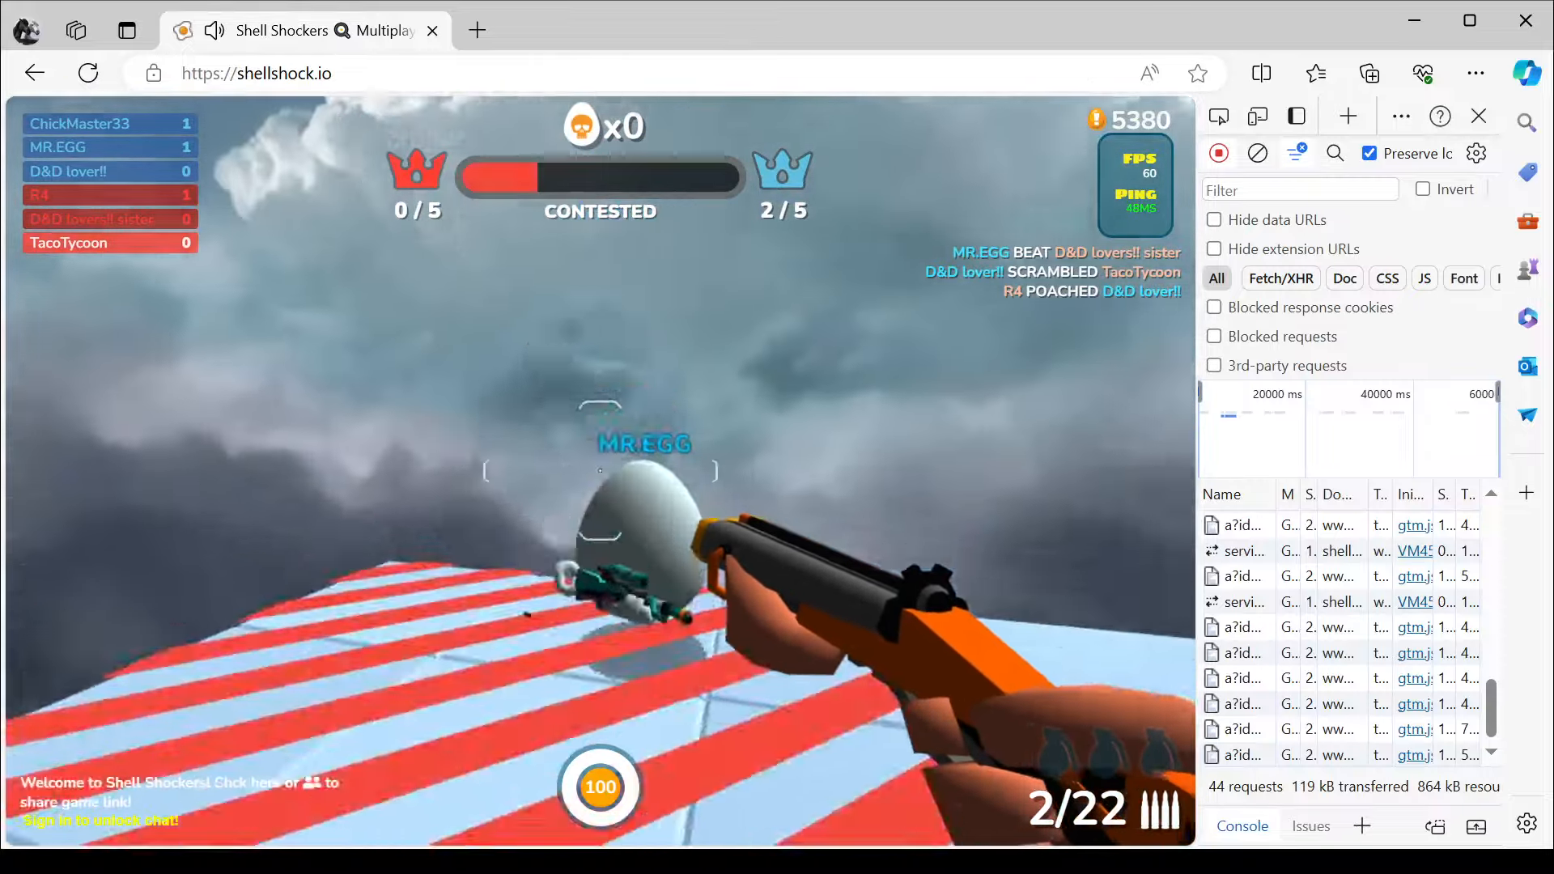
click(599, 469)
click(600, 469)
key(r)
key(w)
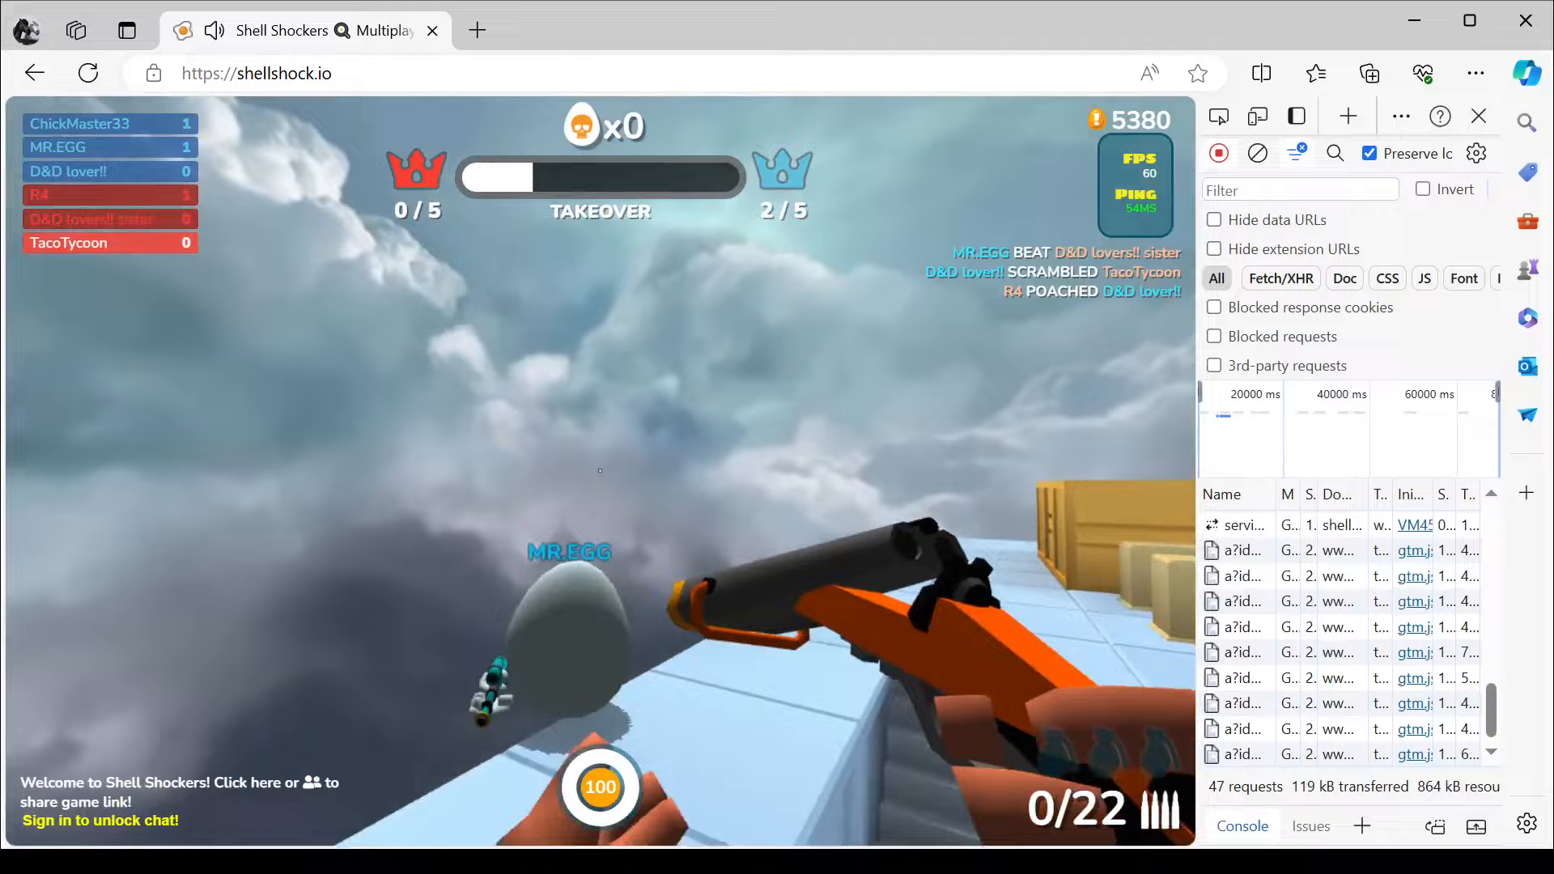
Keep playing the King of the Coop match, advancing through the lower passage to the contested coop and firing the Scrambler at the opponent there.
key(space)
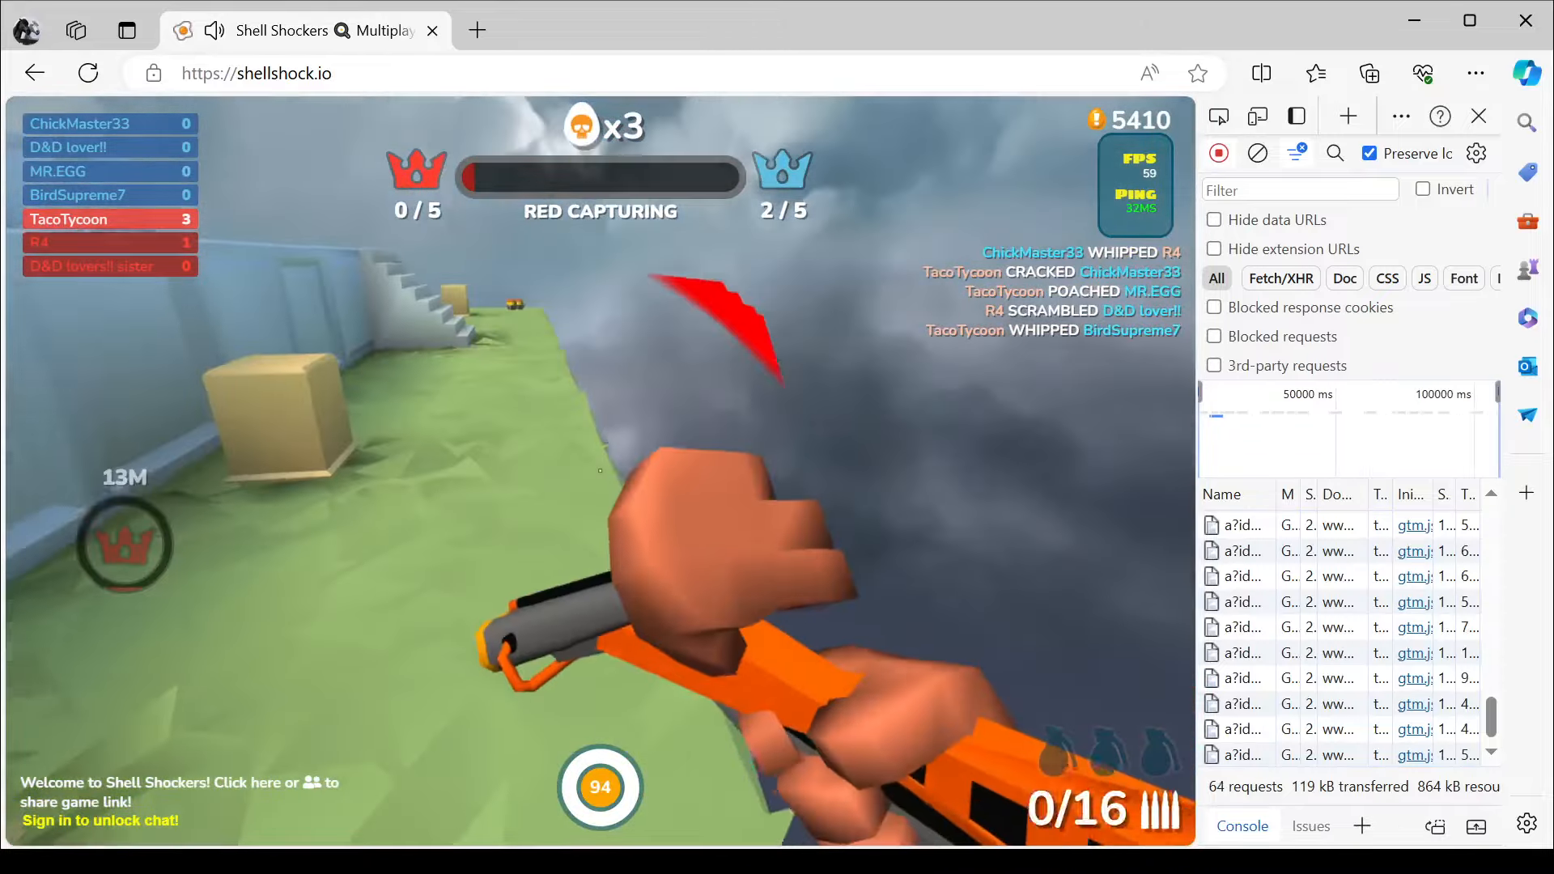
key(w)
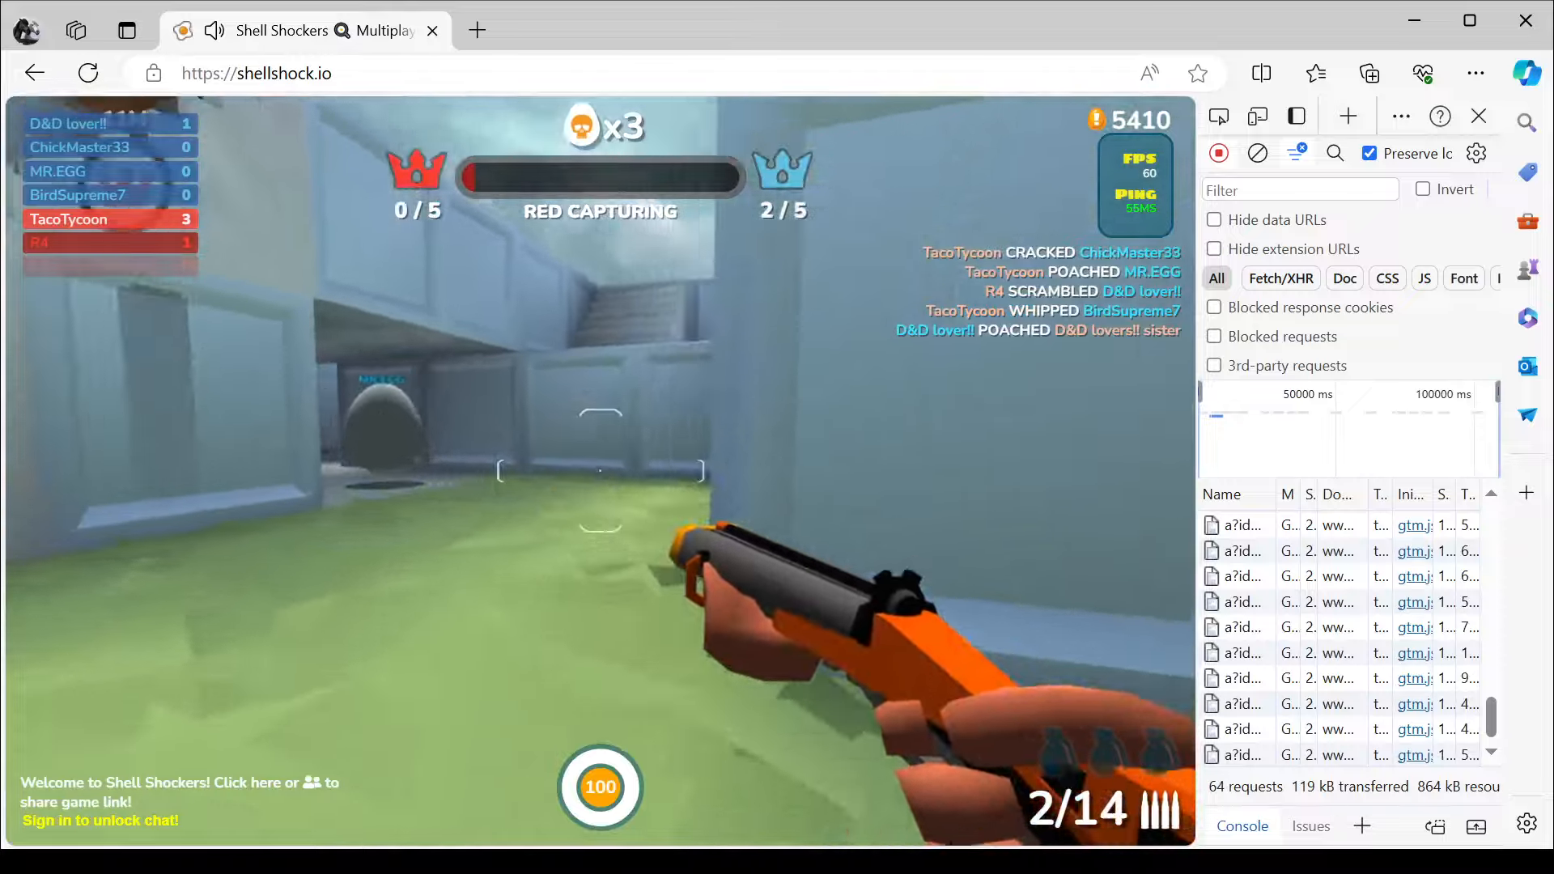
key(w)
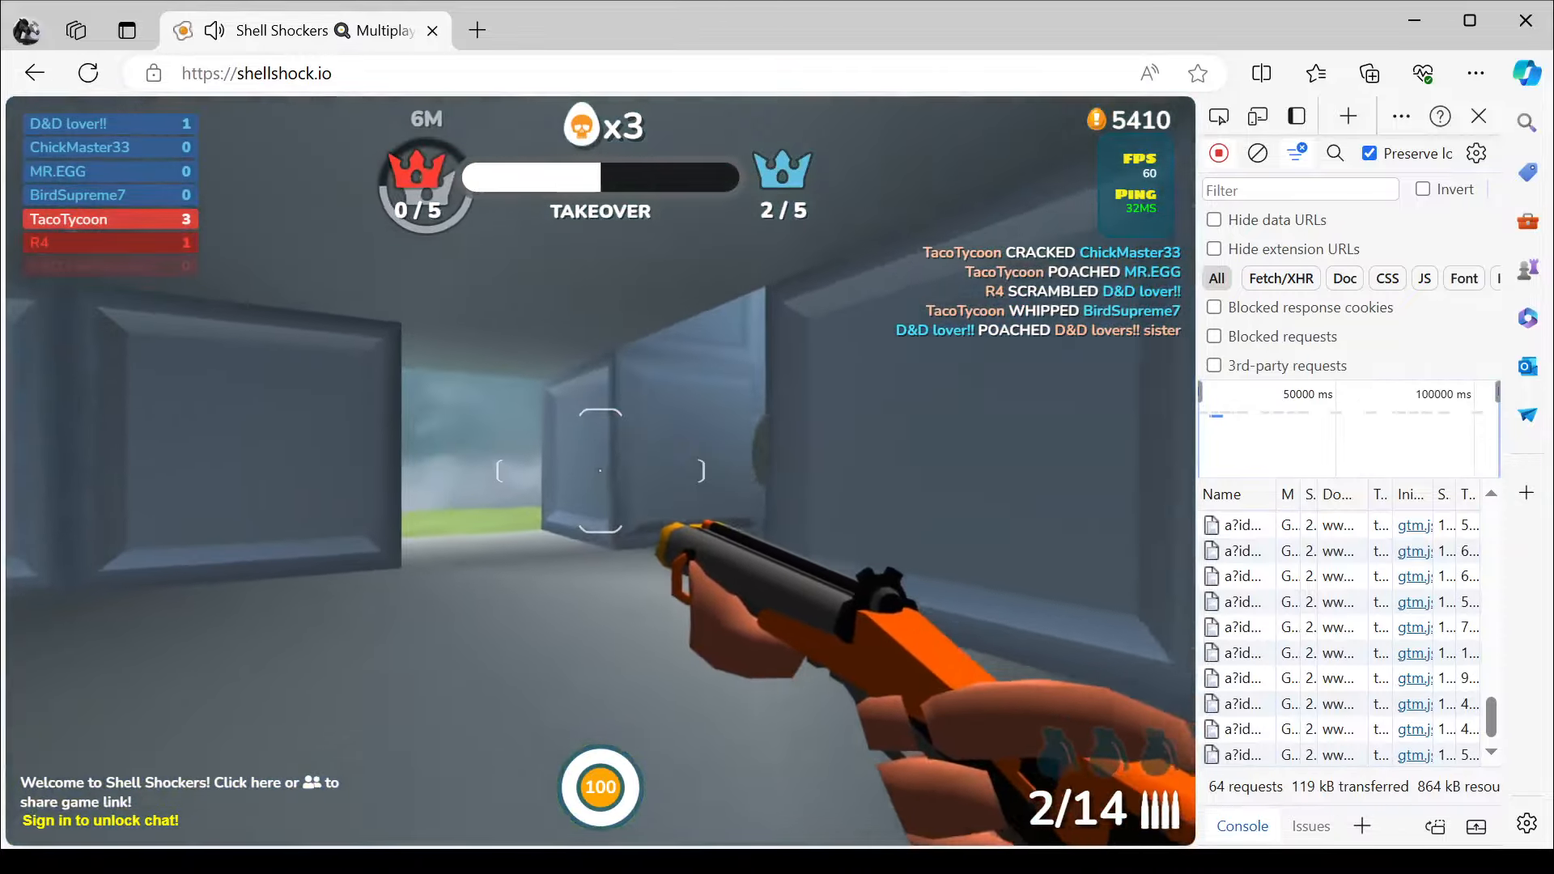
key(w)
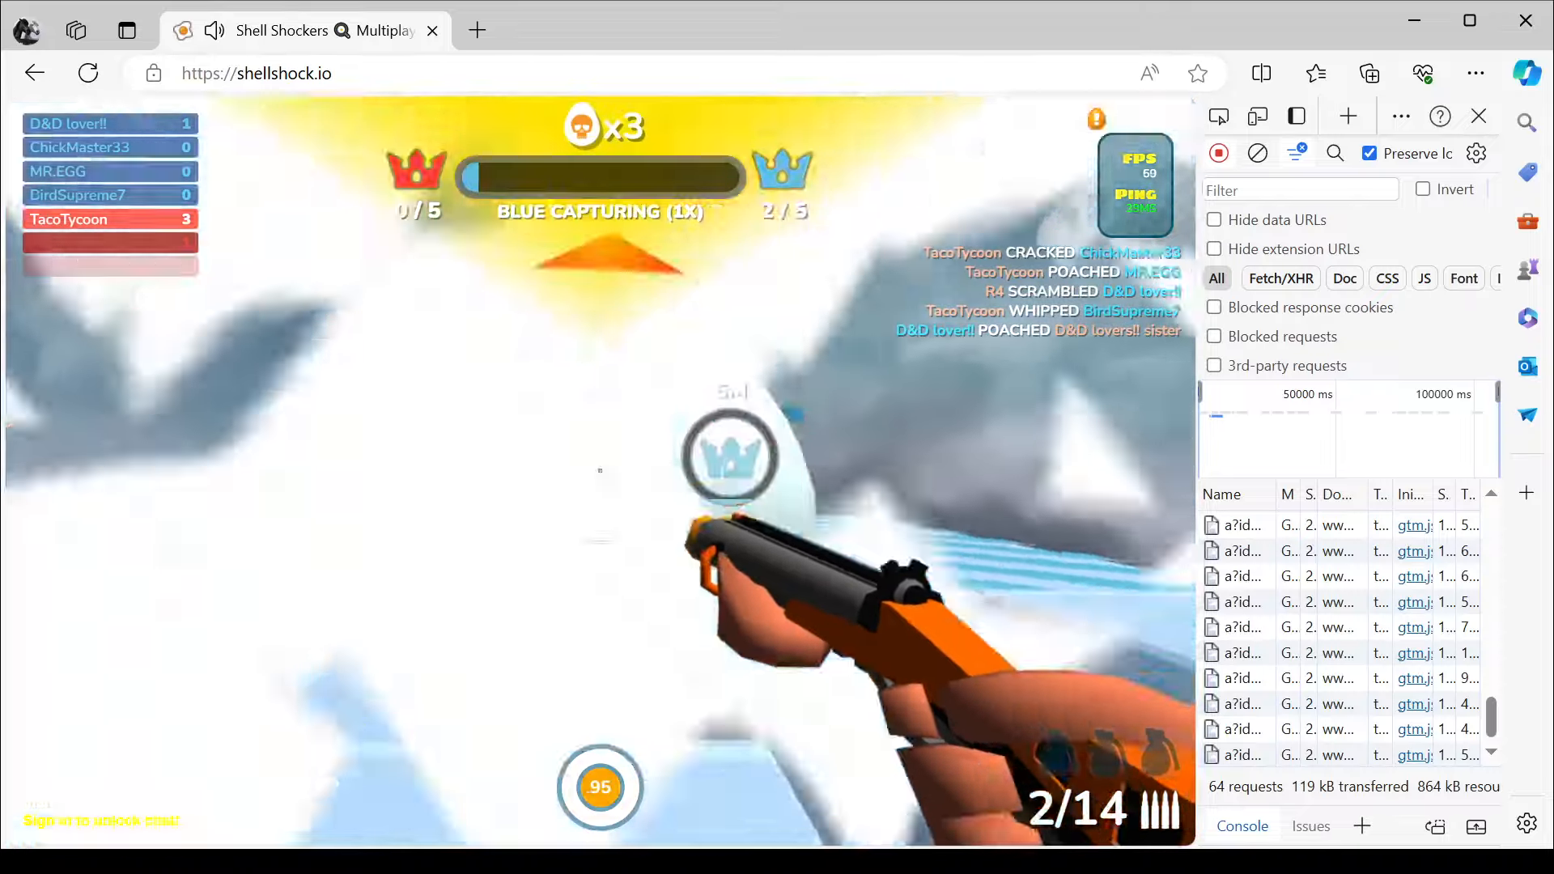
click(600, 470)
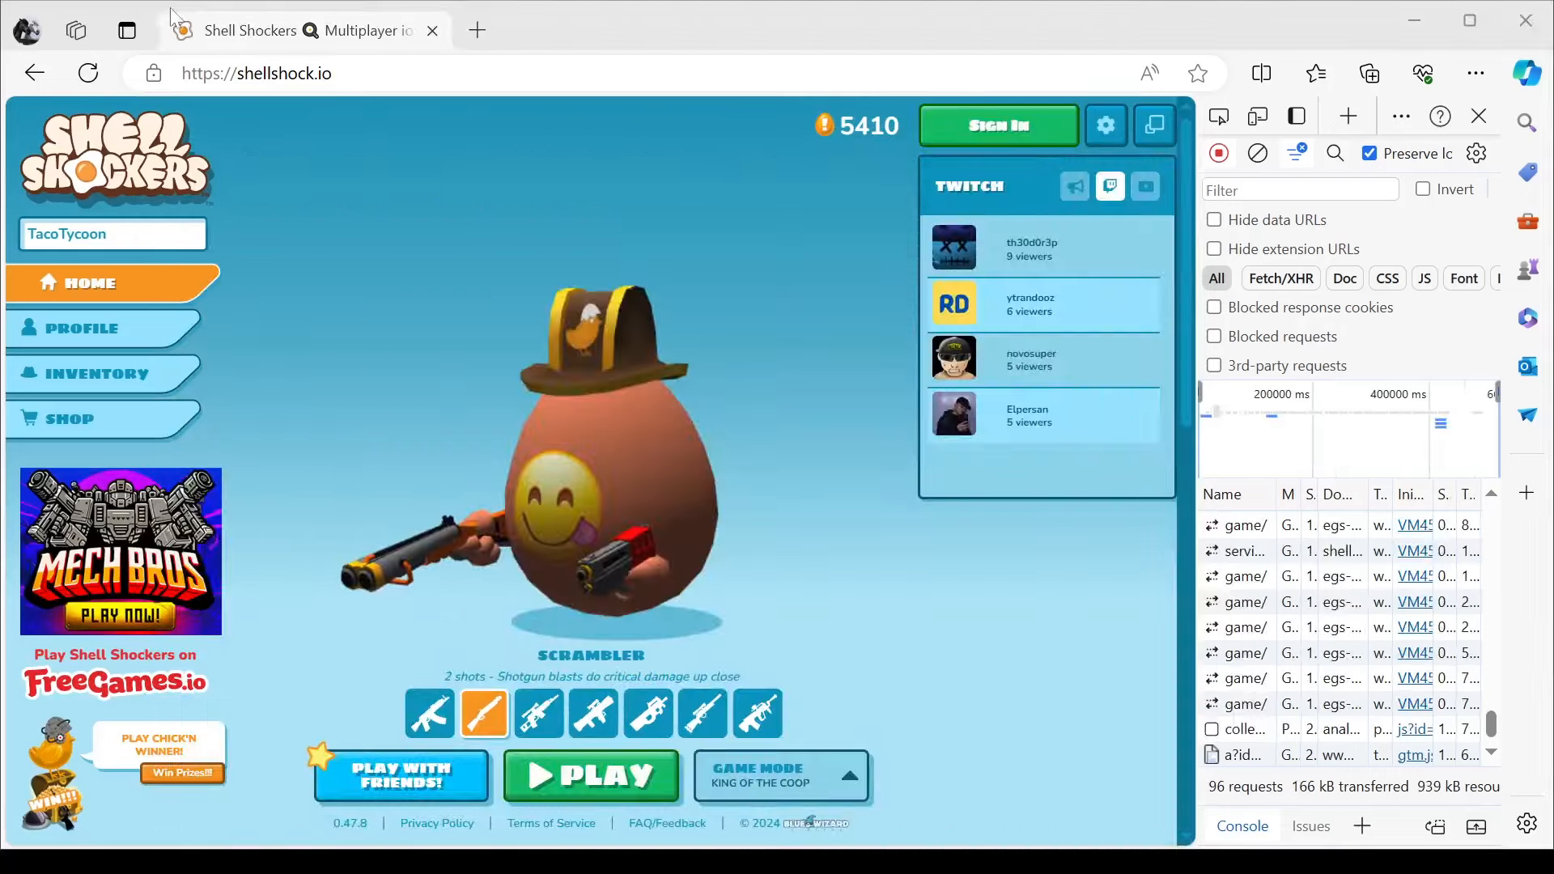
Check the packet capture in Wireshark, return to the browser and widen the developer tools to about half the window.
click(254, 34)
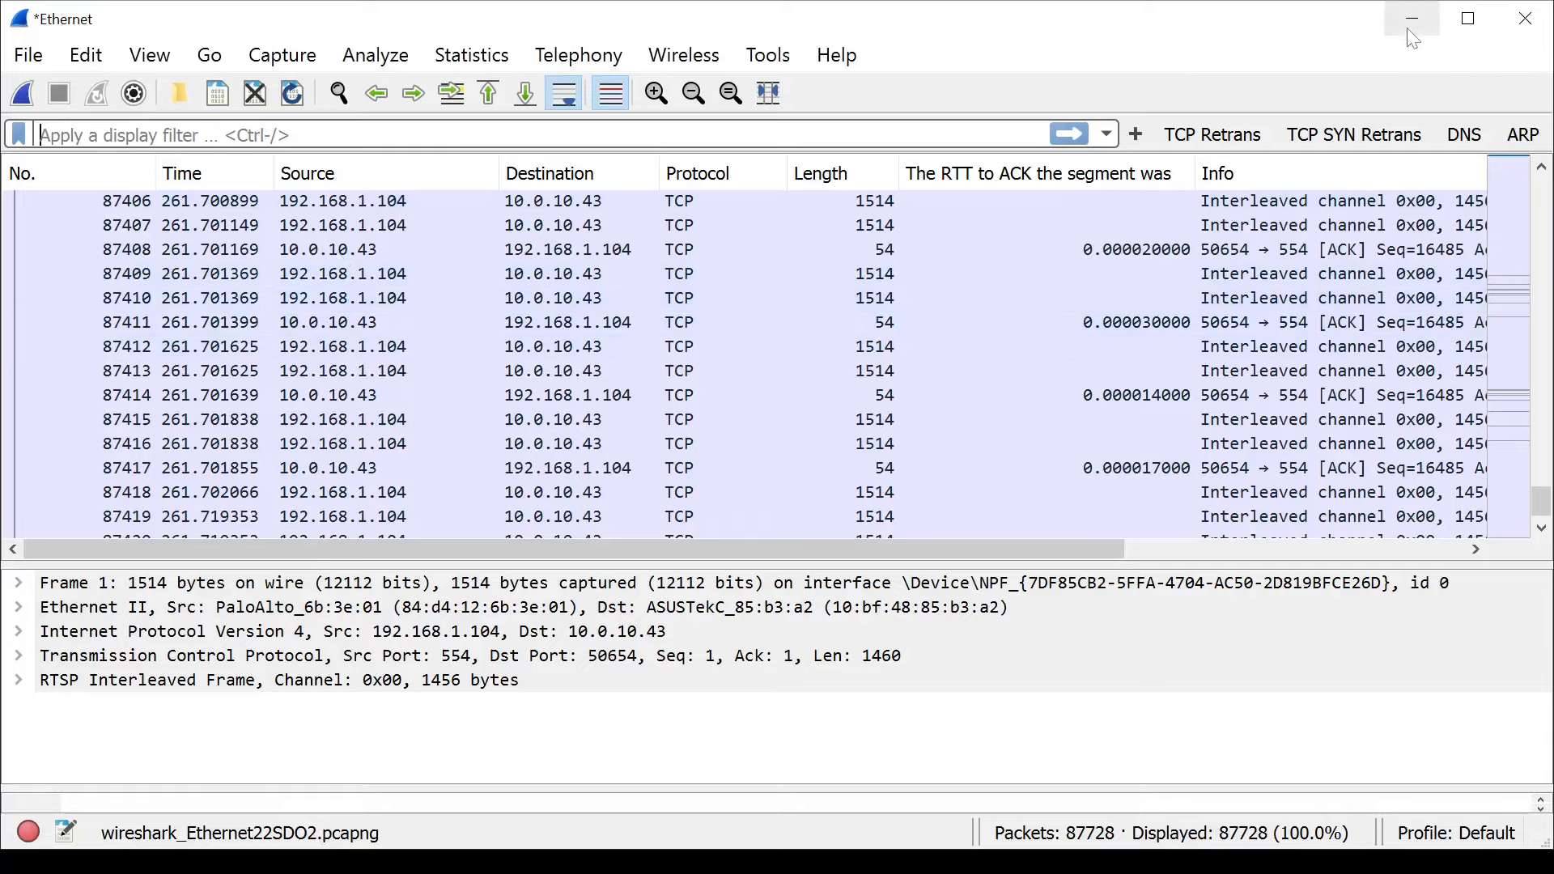
click(1412, 20)
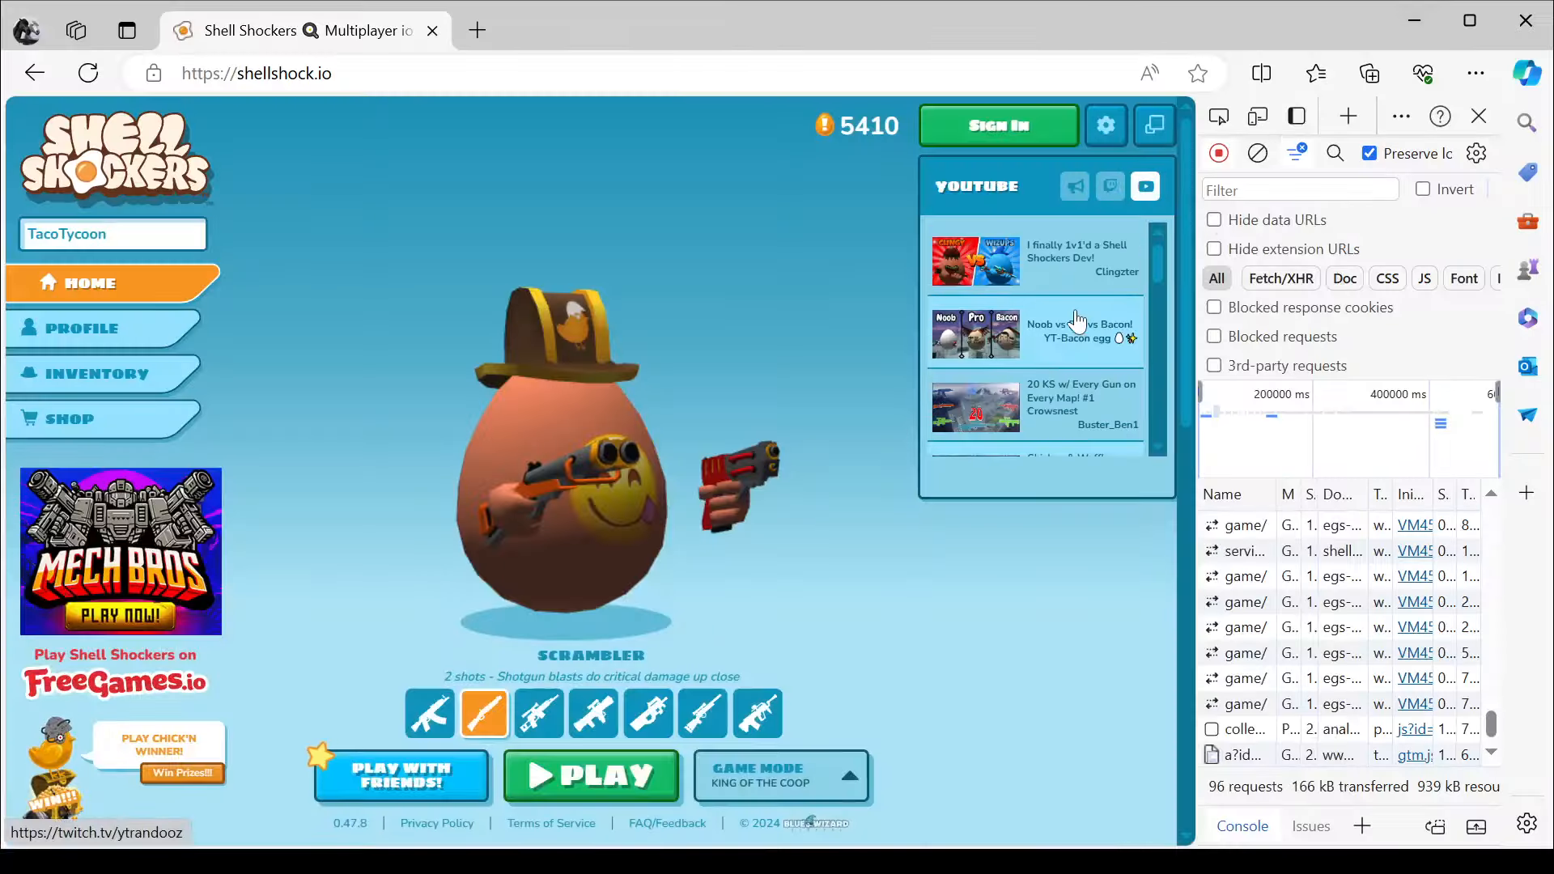
drag(1188, 571, 710, 568)
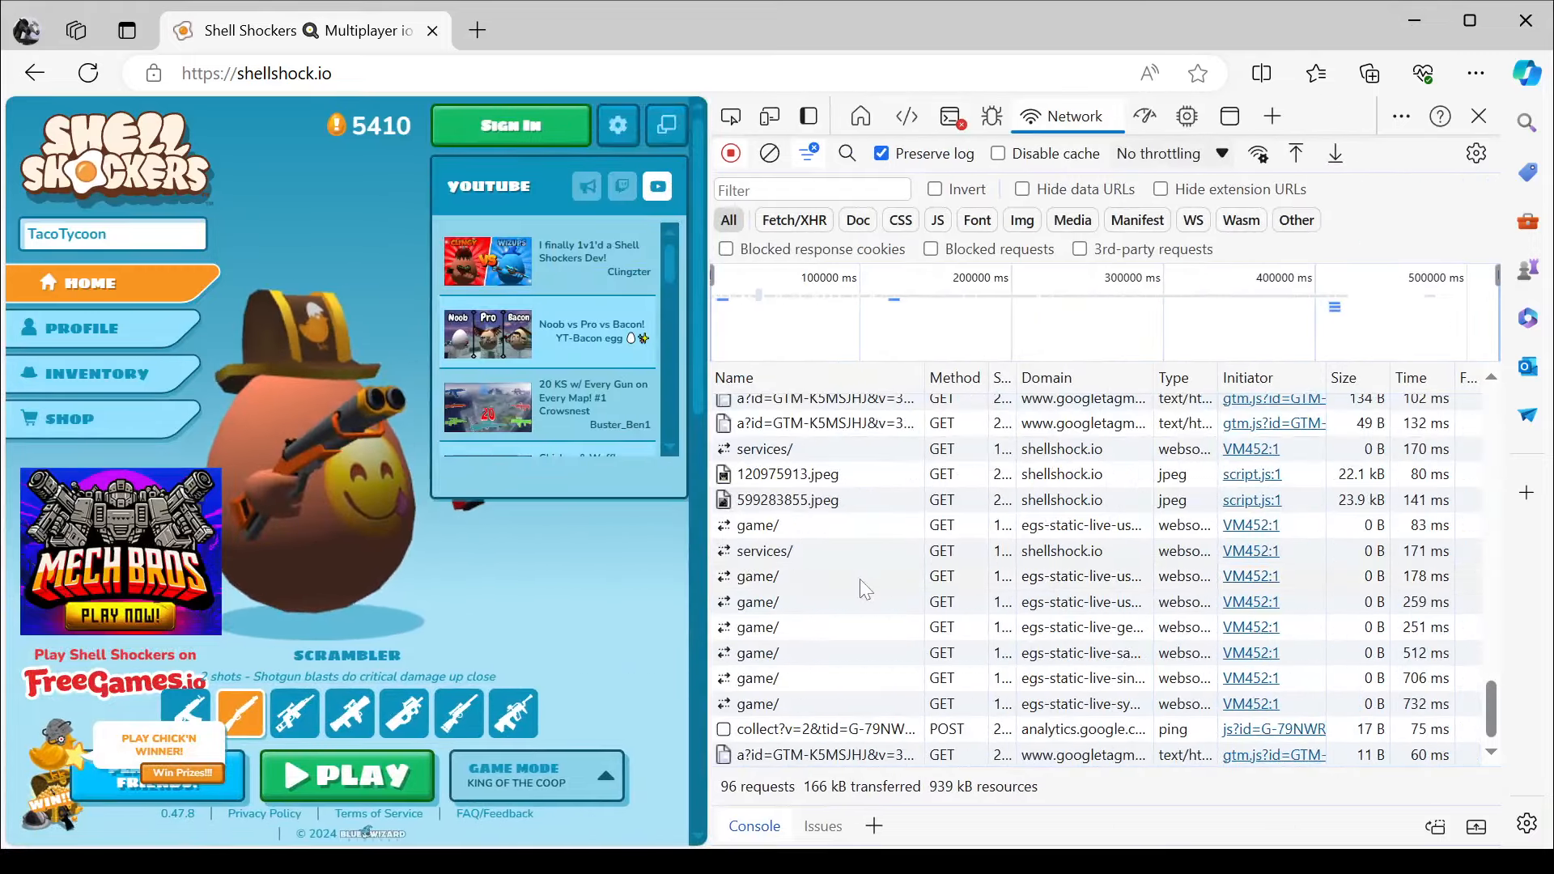
Look through the recorded network requests for the shellshock.io services/ websocket connections, adjusting the column and pane widths for reading.
scroll(865, 588, up, 15)
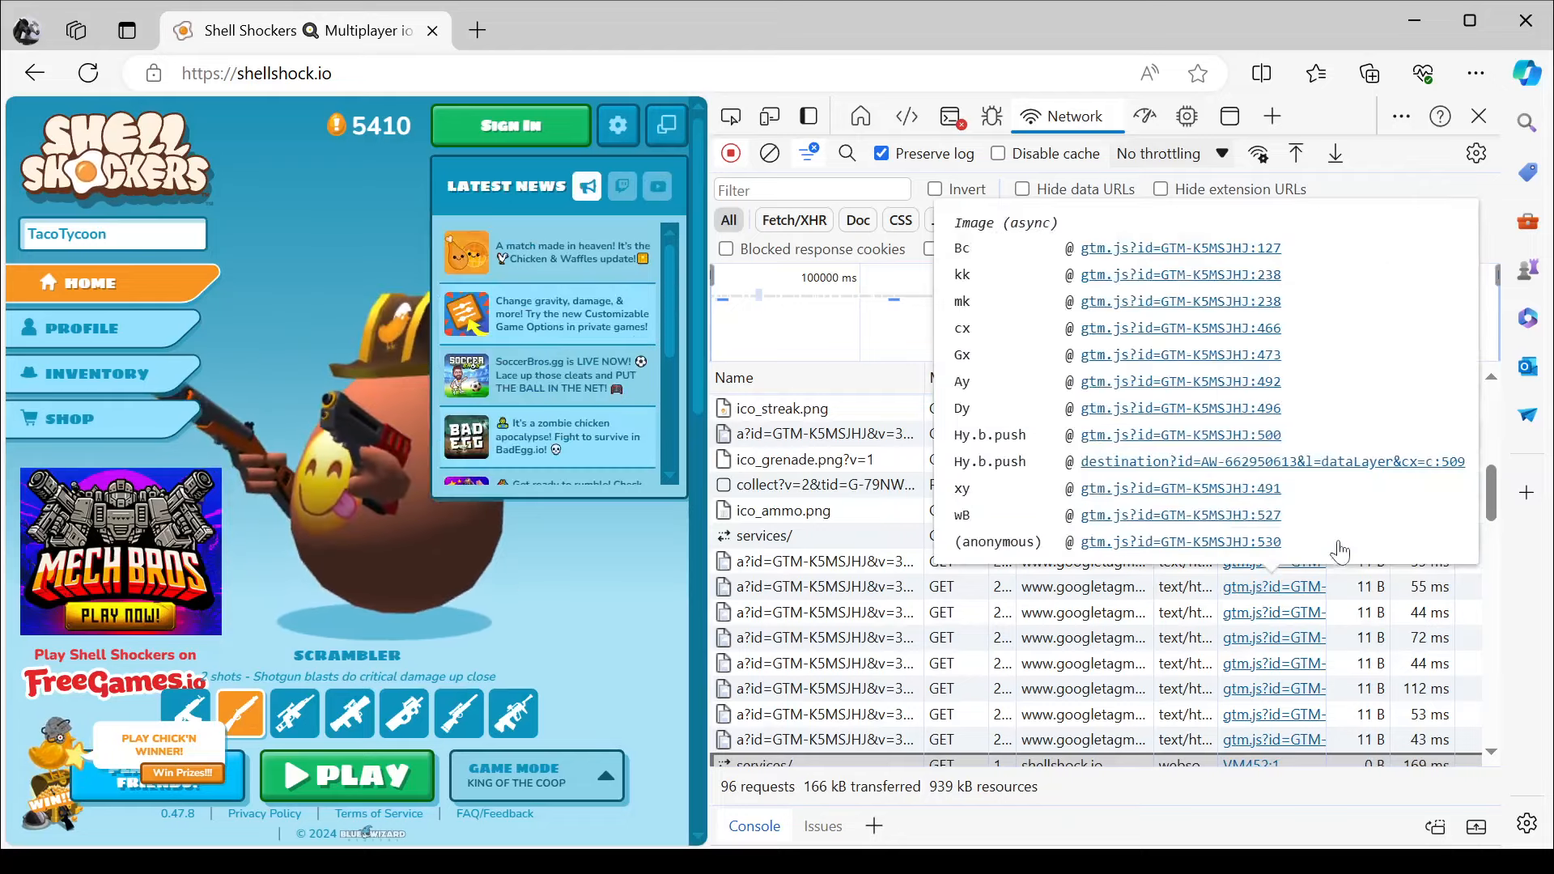
scroll(1490, 515, down, 1)
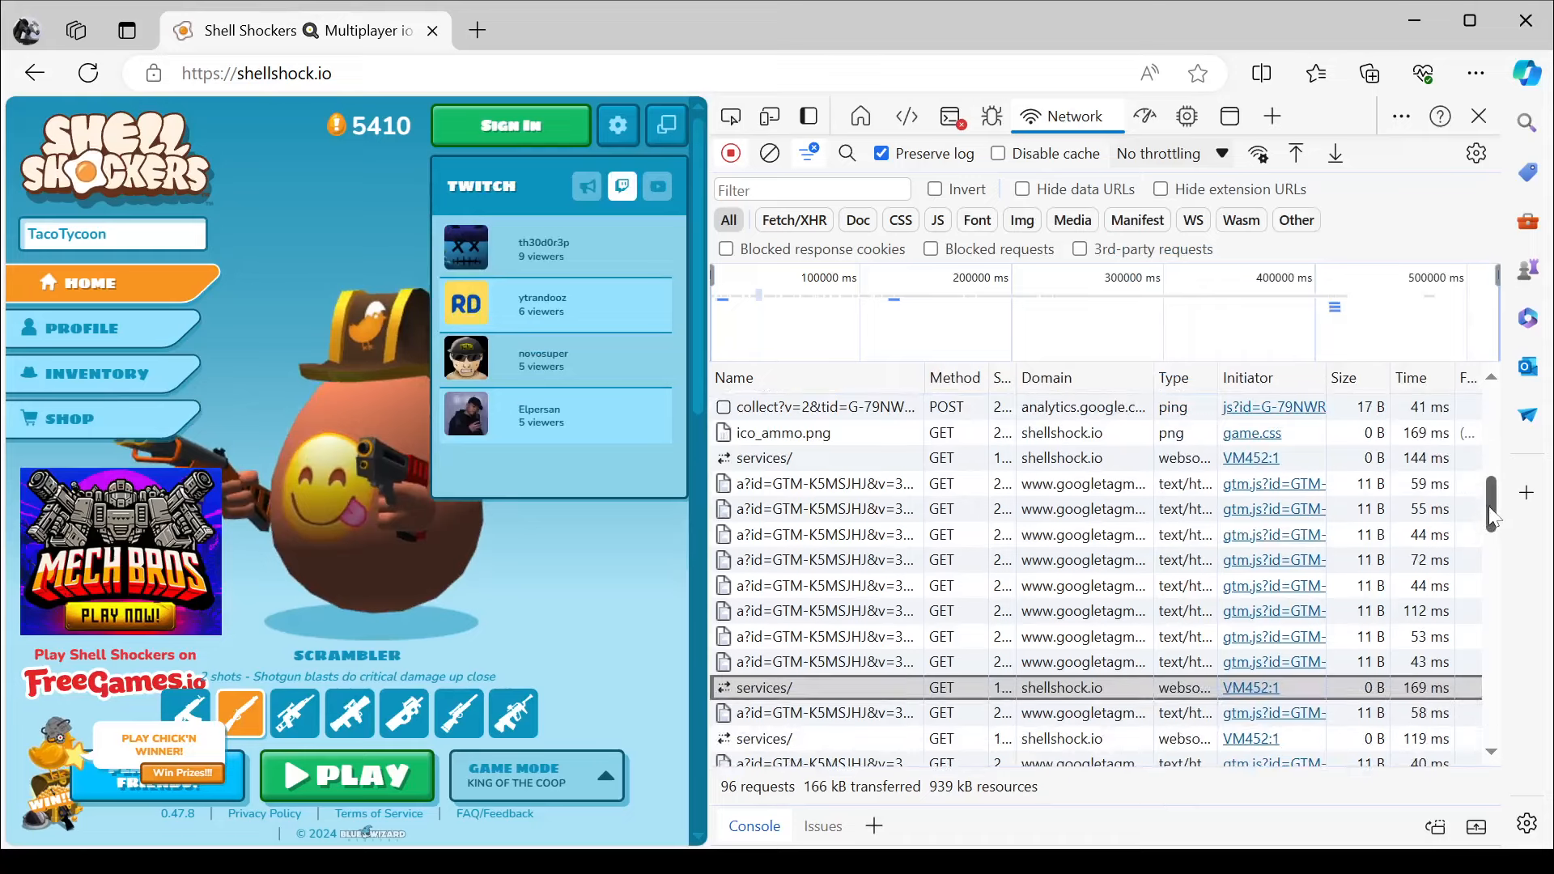
drag(1489, 506, 1478, 550)
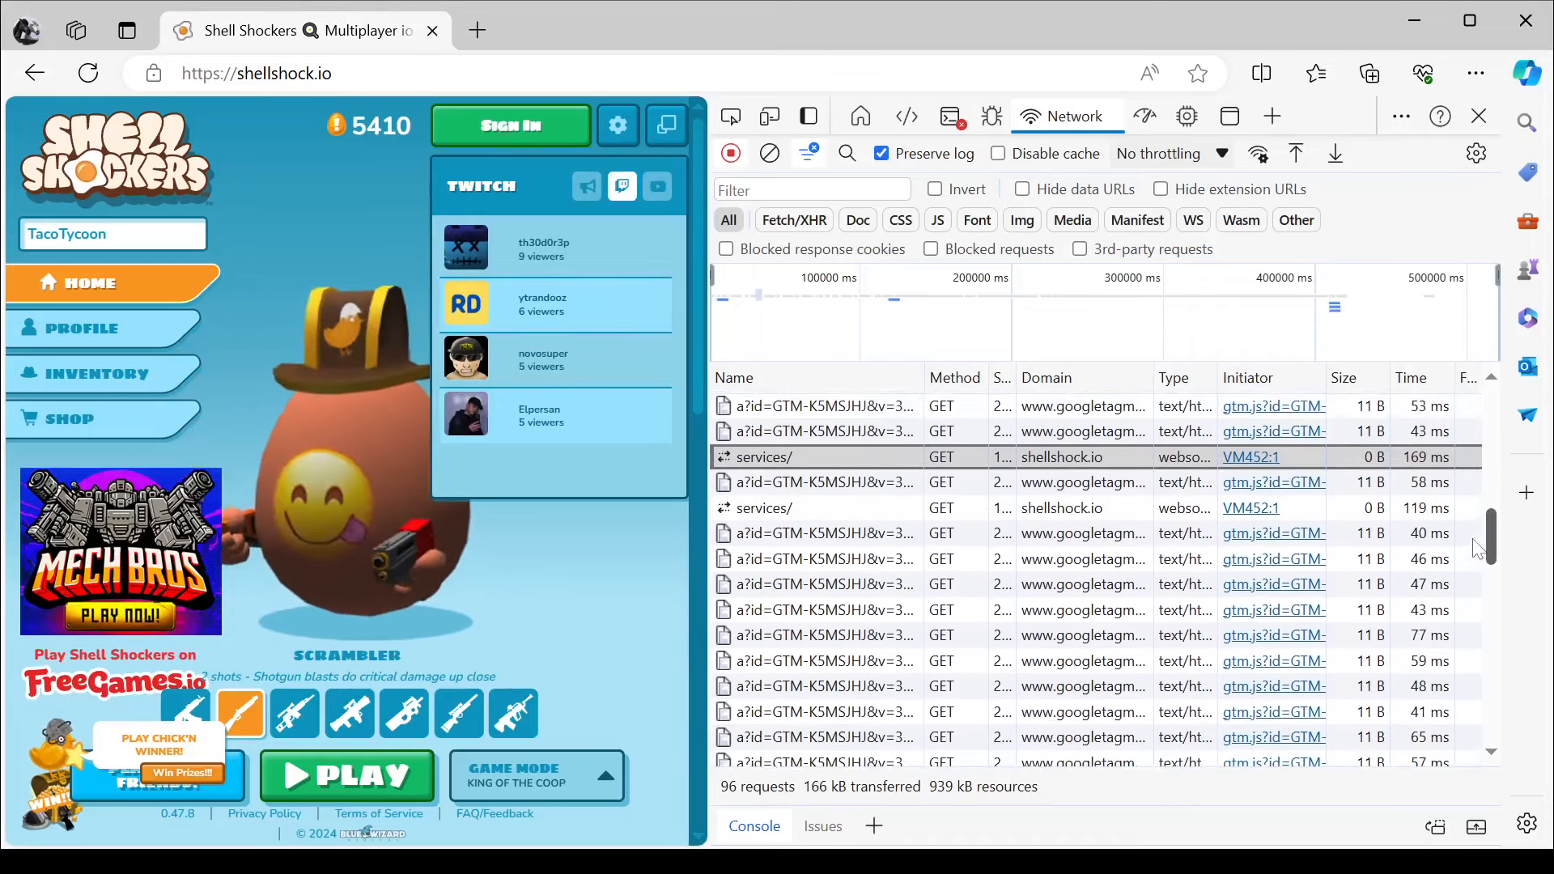
drag(1153, 391, 1255, 390)
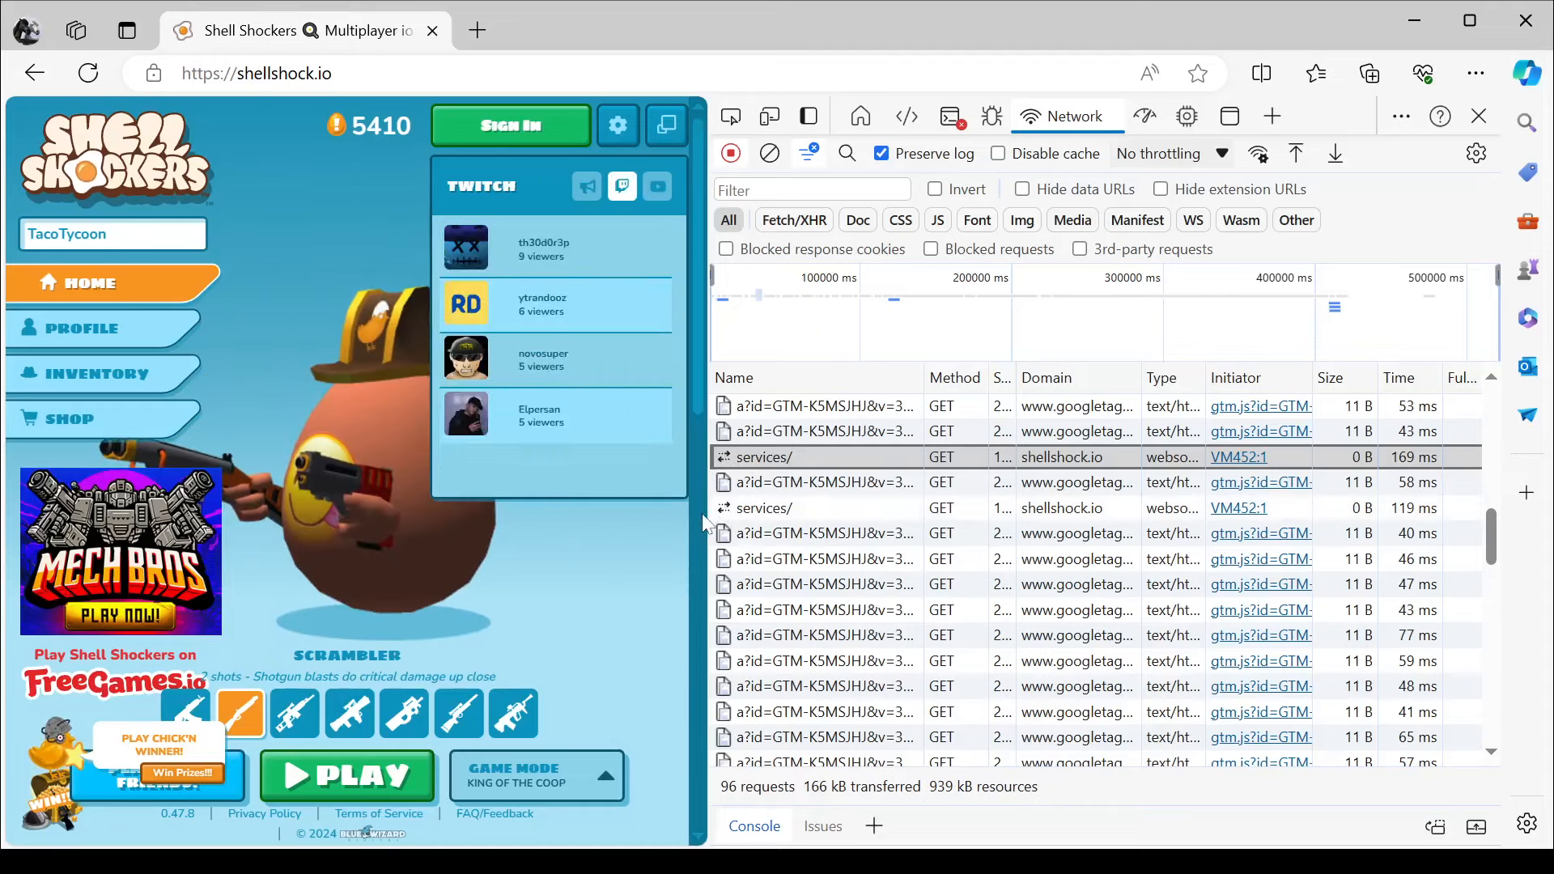
drag(705, 515, 878, 515)
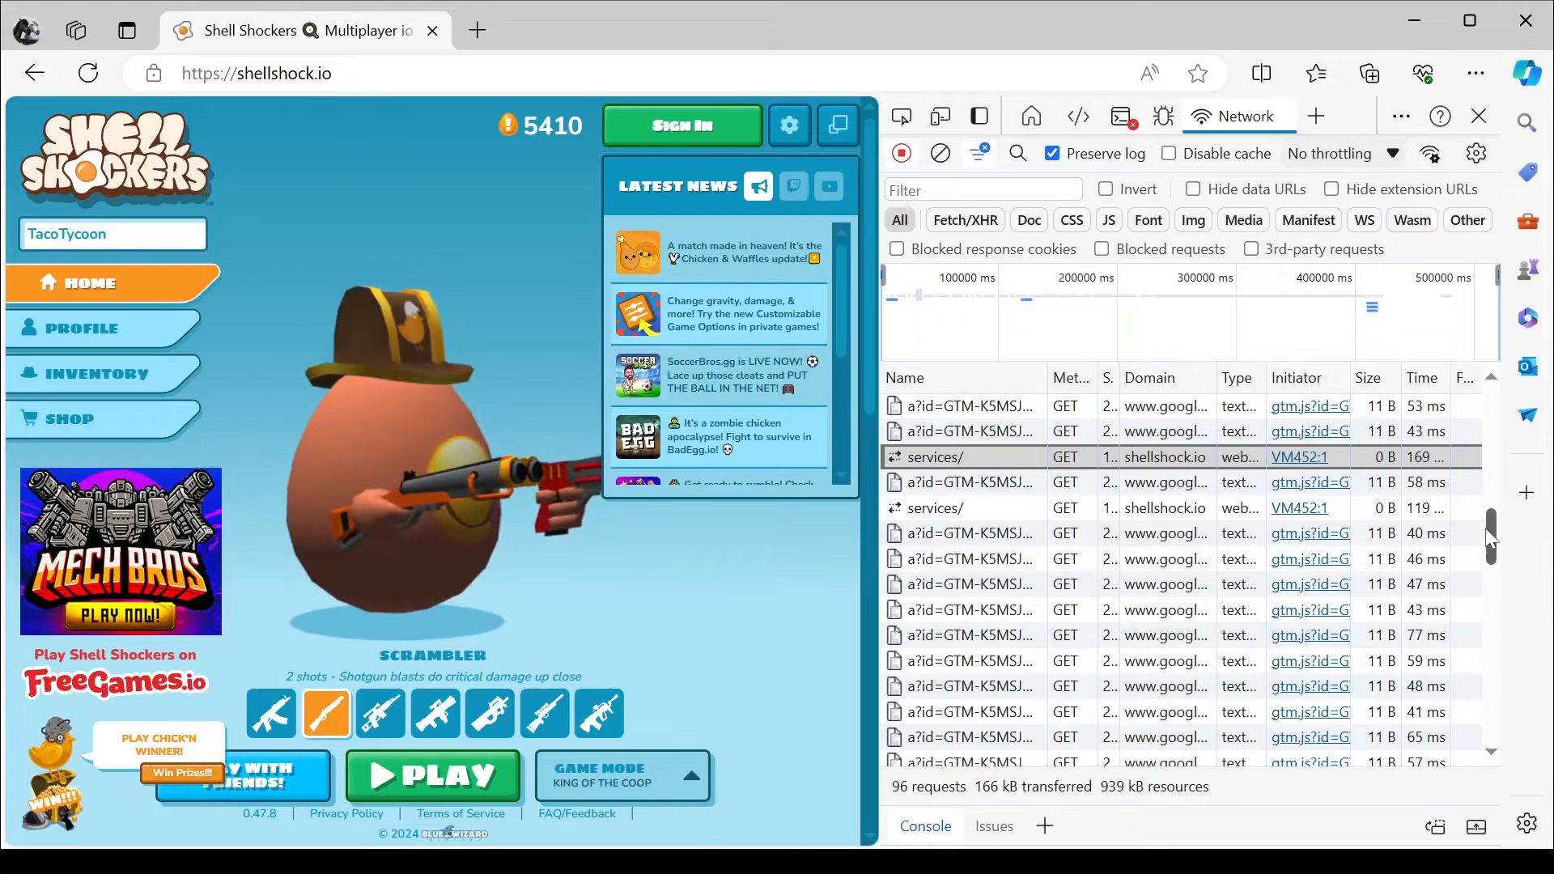
scroll(1495, 551, down, 1)
drag(1495, 551, 1495, 541)
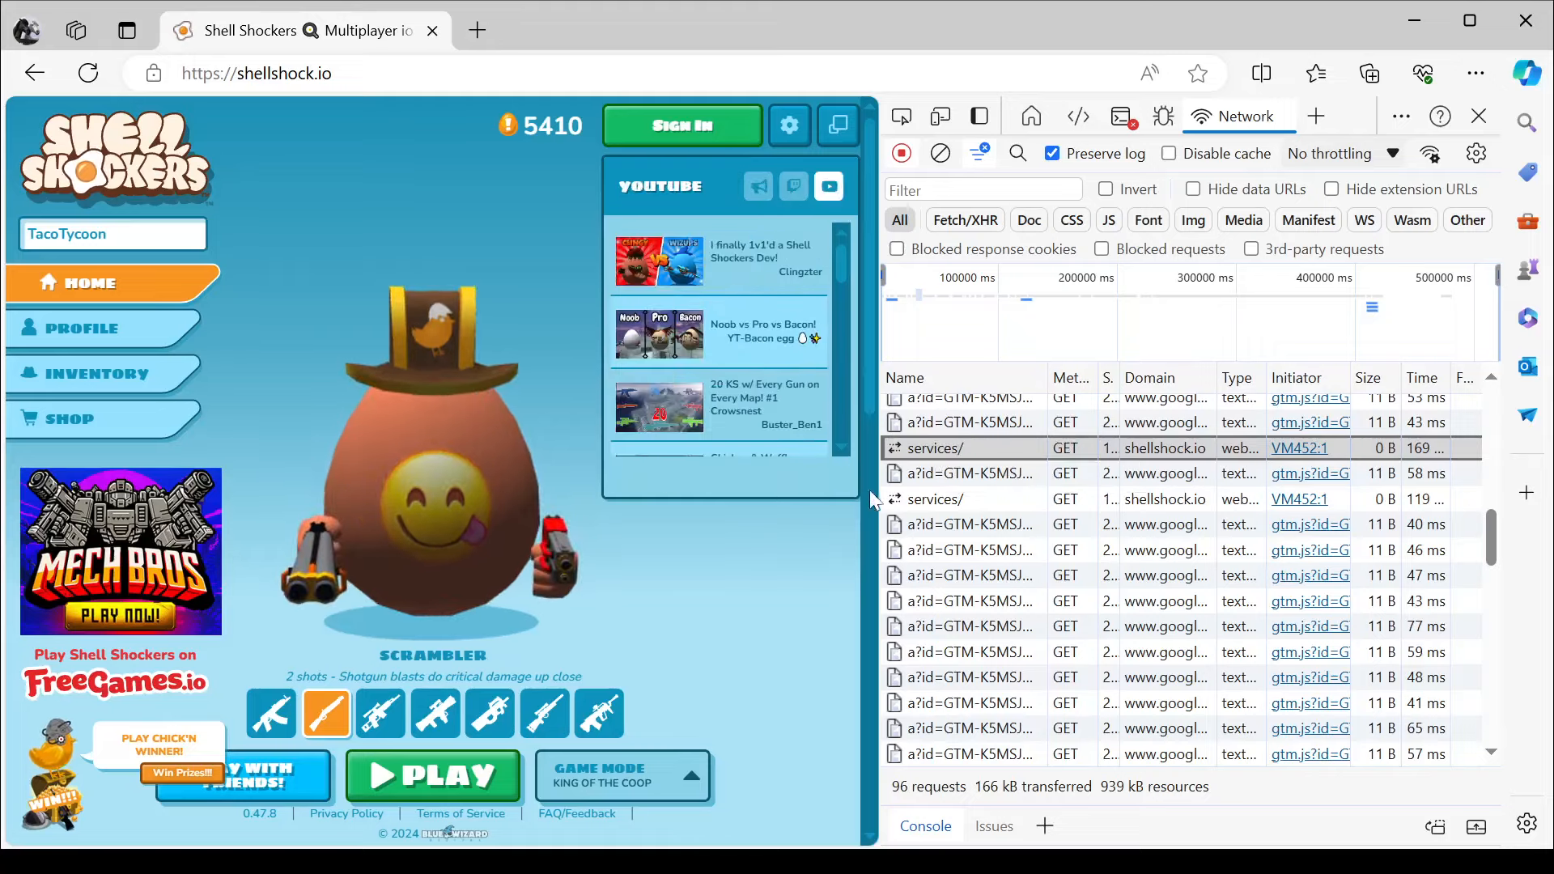
Give the network log most of the window, widen its Name column and find the game/ websocket requests near the end.
drag(879, 488, 241, 489)
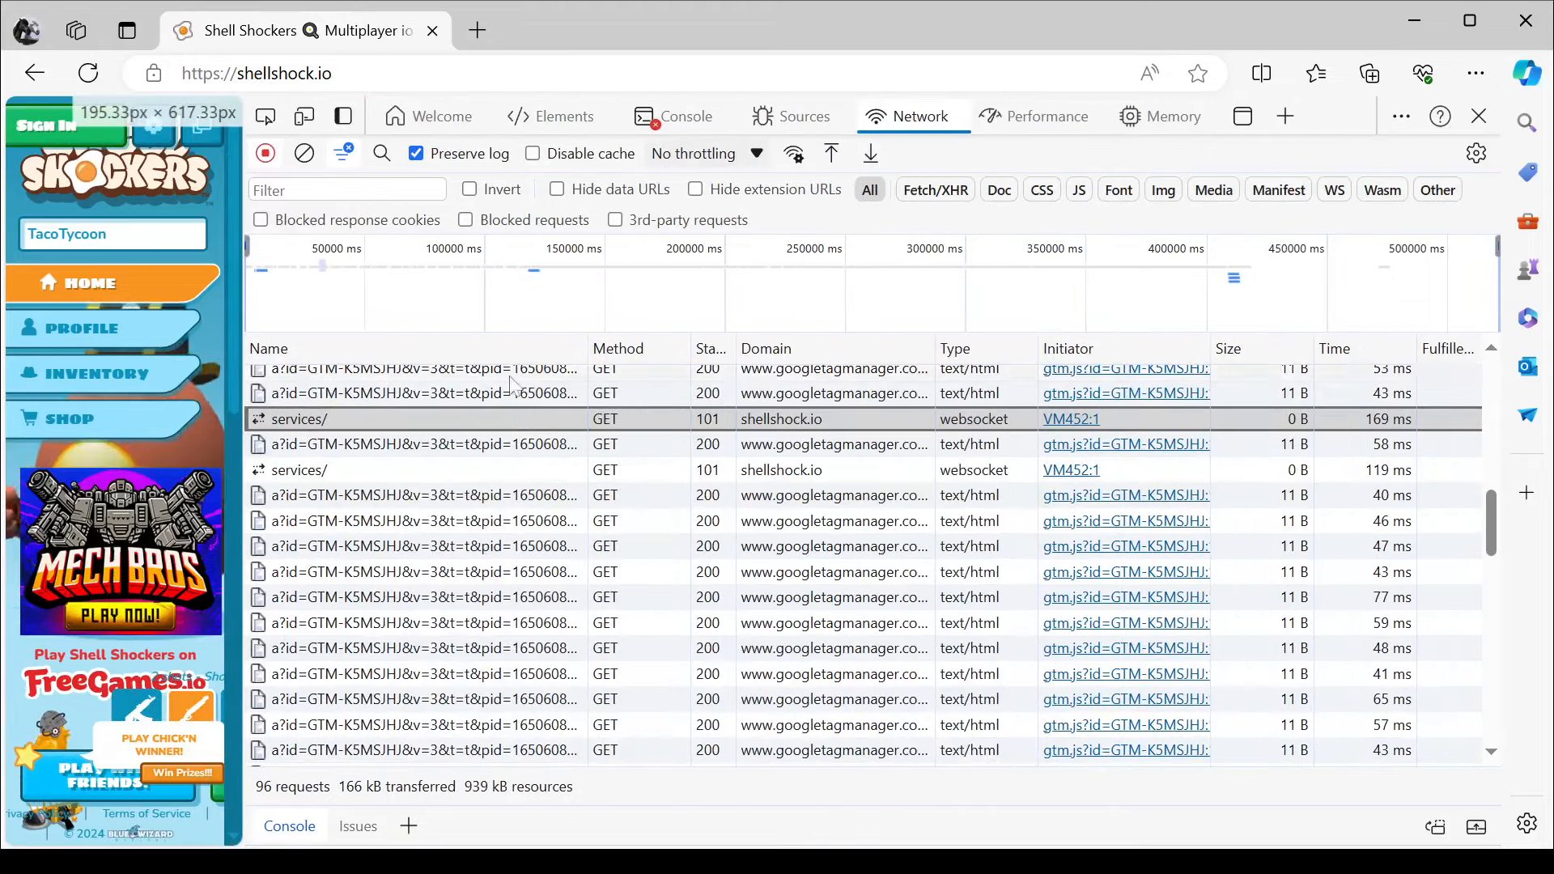
drag(589, 346, 653, 345)
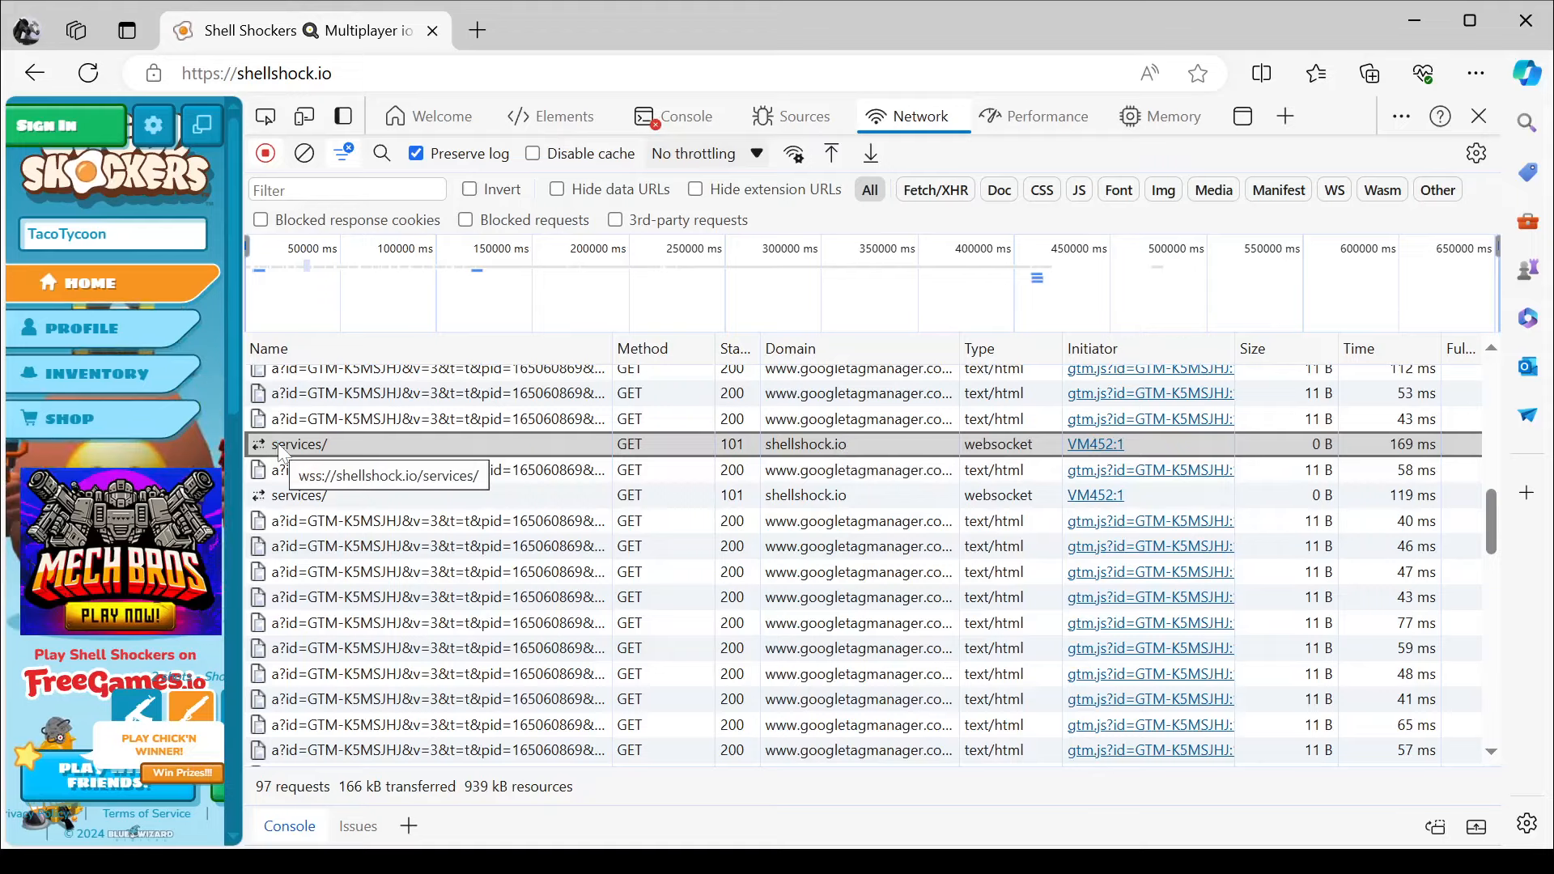
scroll(484, 597, down, 5)
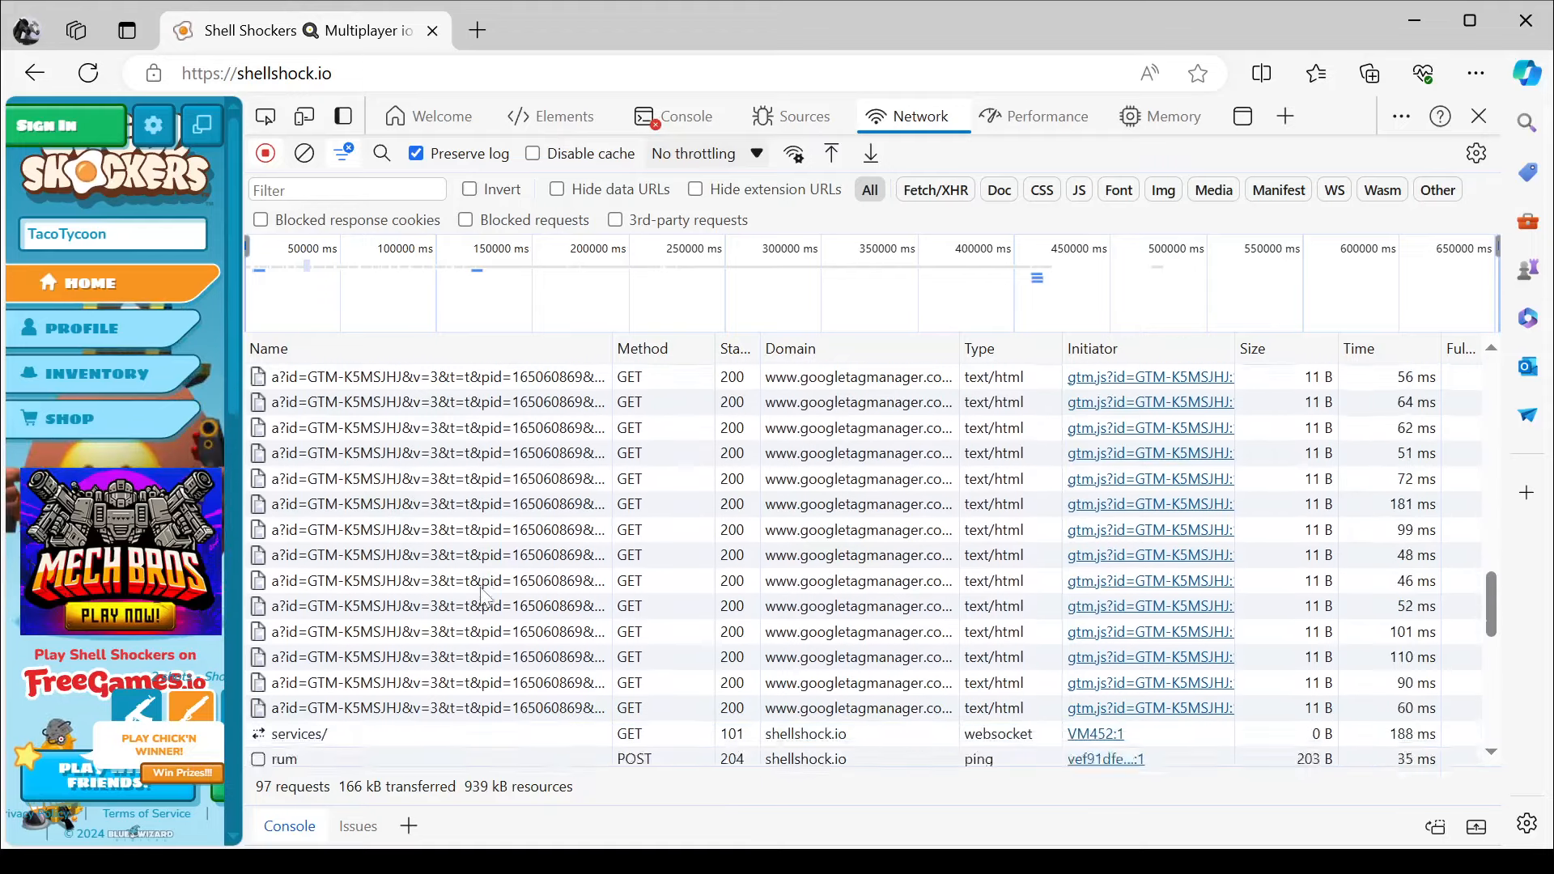
scroll(484, 598, down, 5)
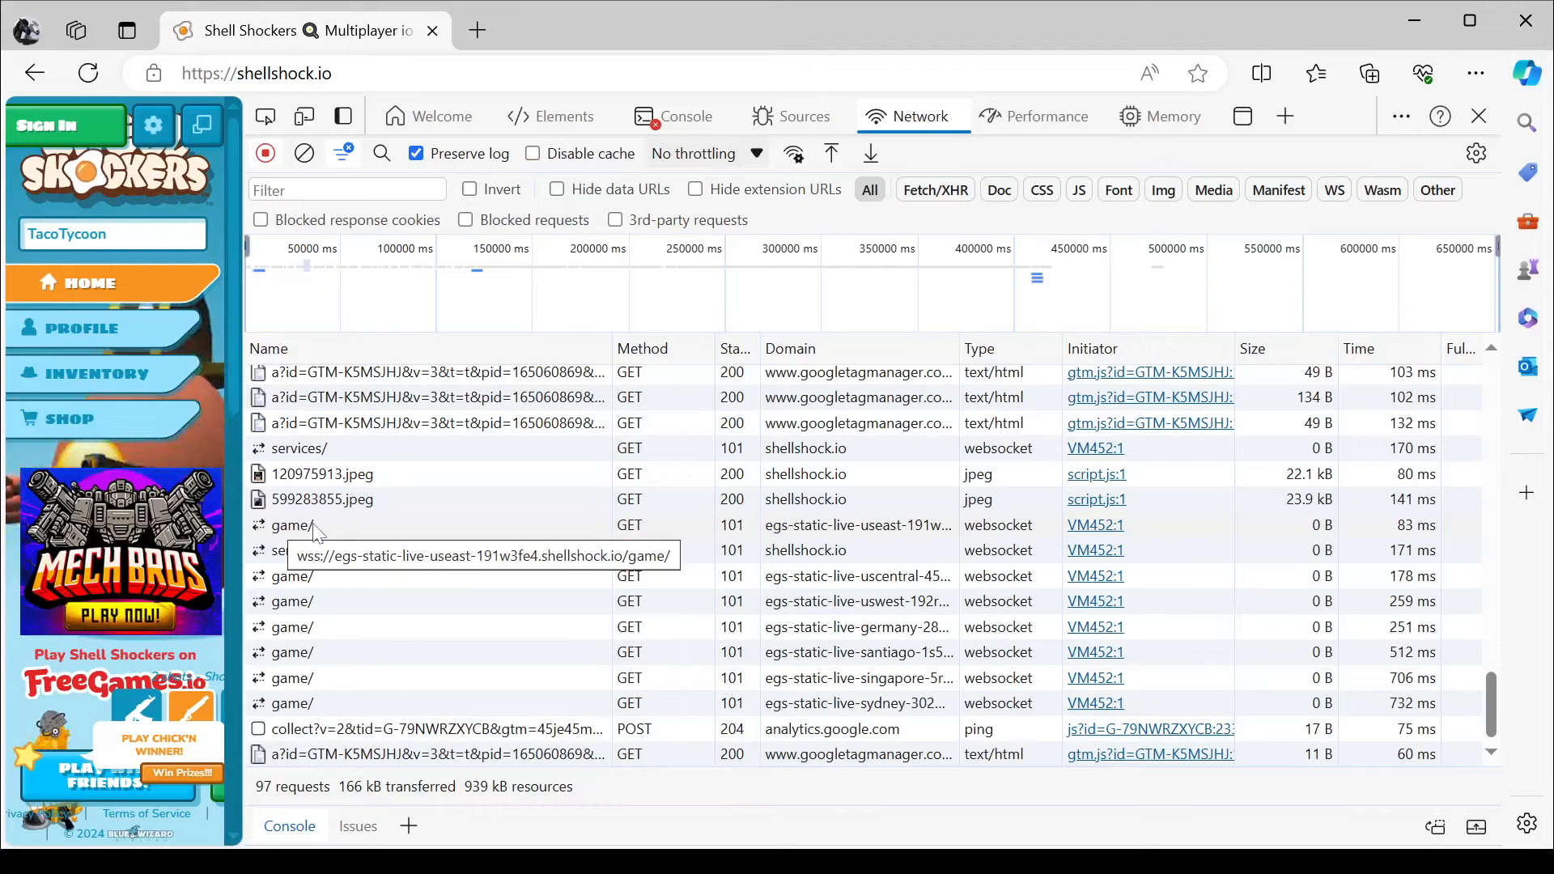
Widen the Domain column and copy the first game/ websocket's domain, egs-static-live-useast-191w3fe4.shellshock.io.
double_click(810, 528)
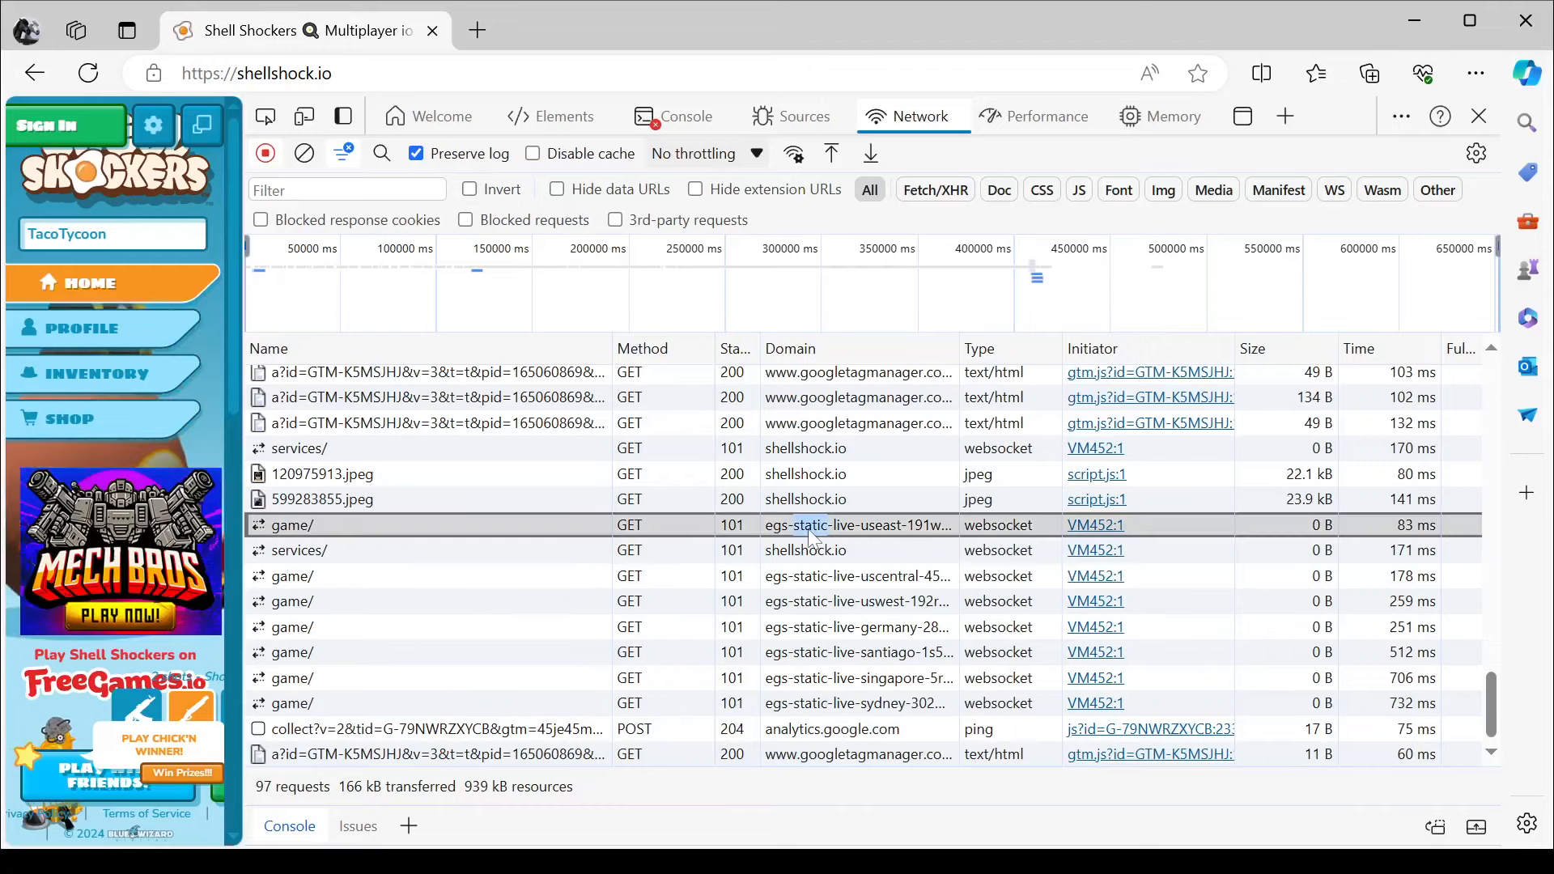
drag(766, 528, 1046, 528)
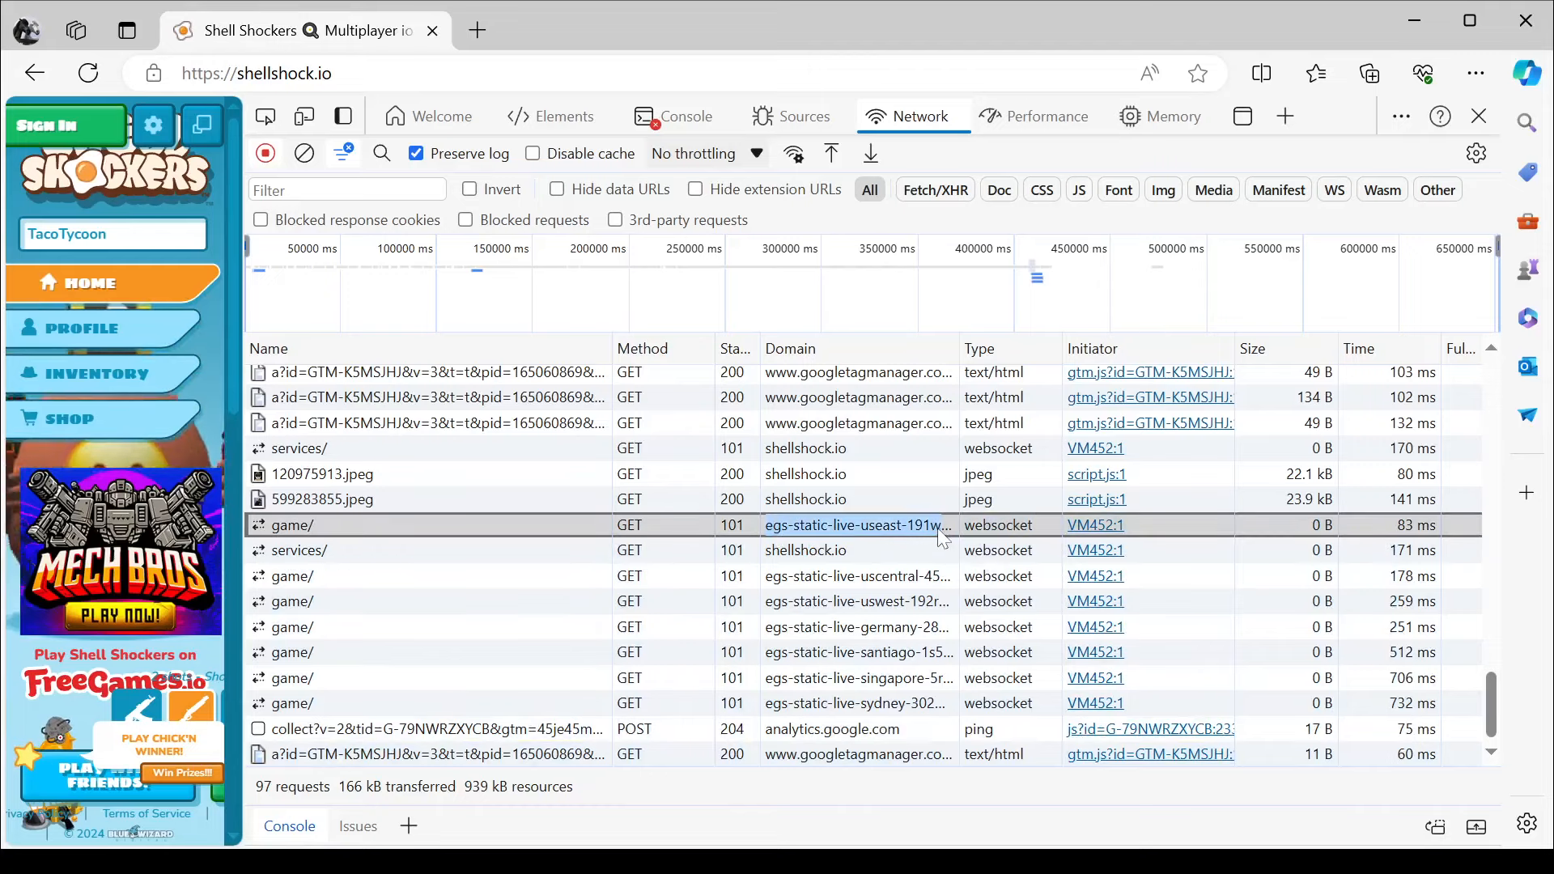
drag(959, 352, 1344, 376)
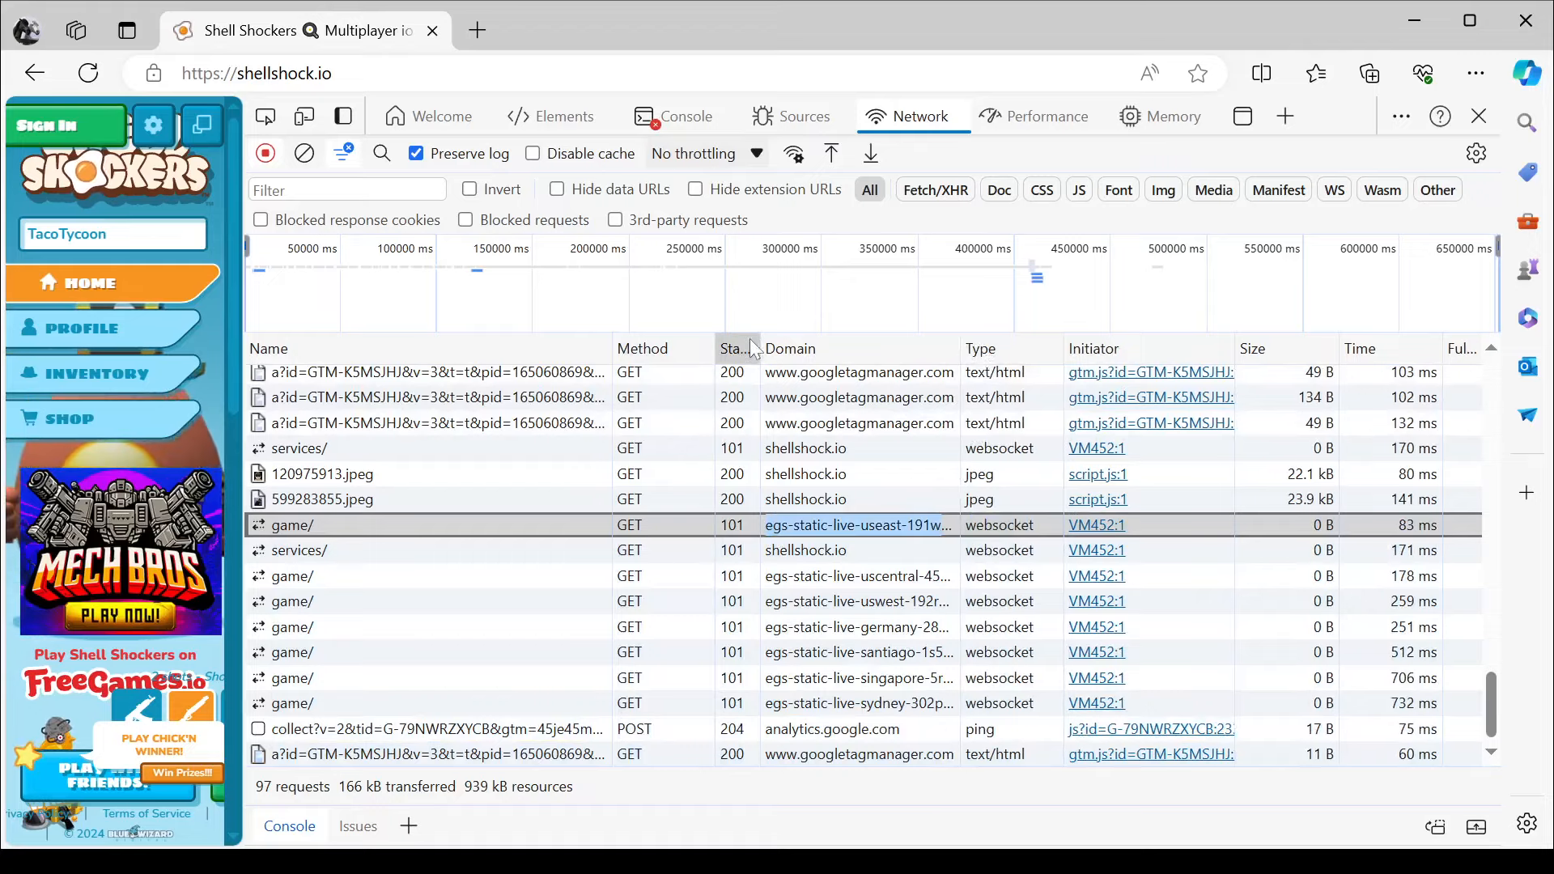
drag(760, 348, 516, 366)
drag(793, 348, 958, 350)
drag(900, 512, 891, 511)
key(ctrl+c)
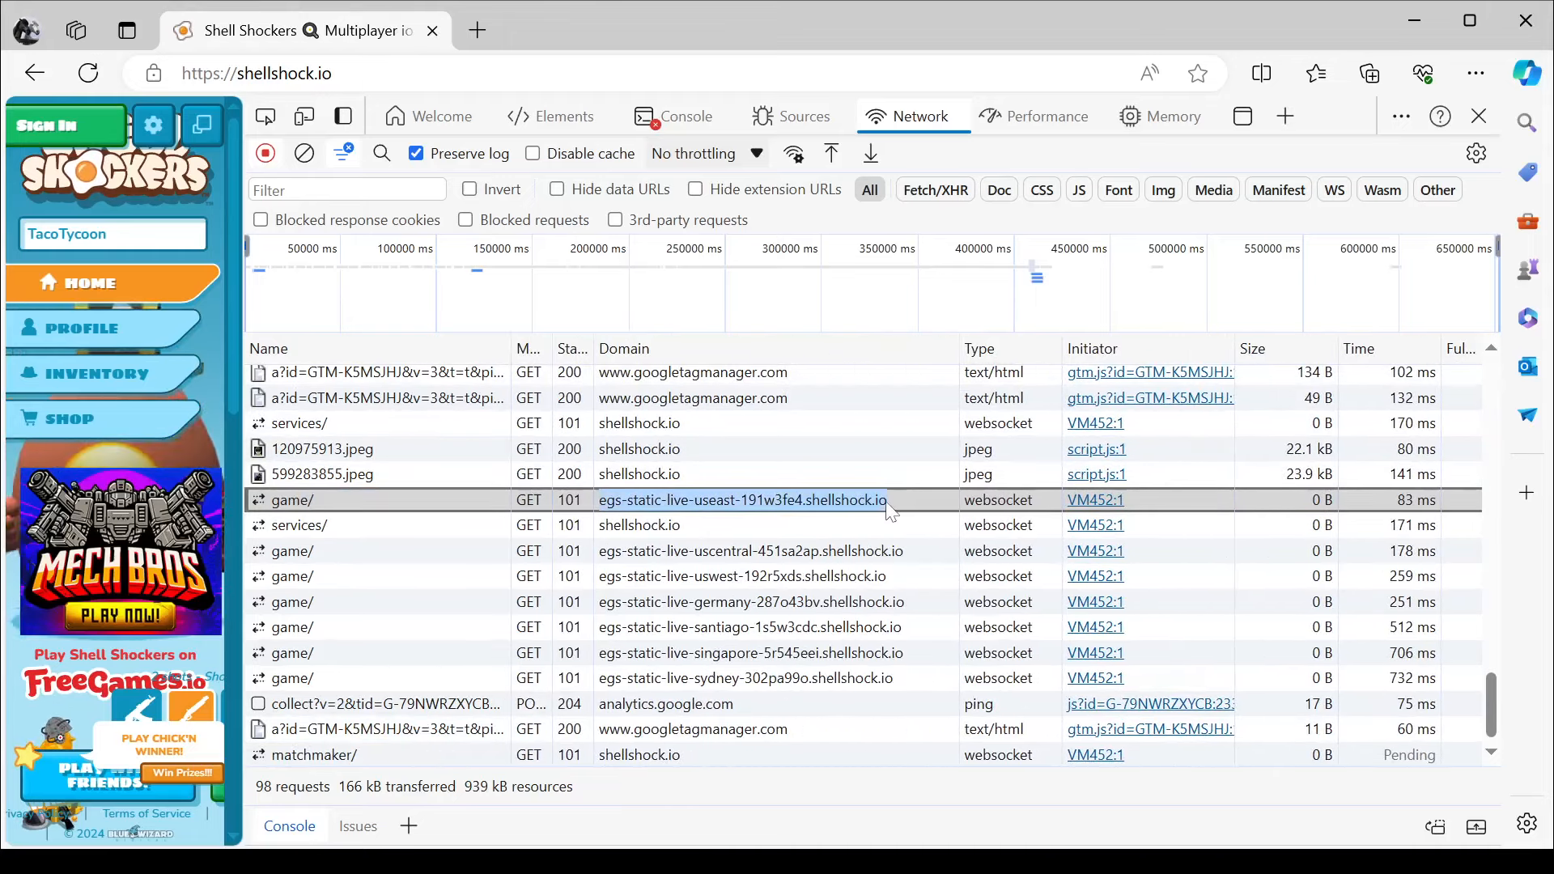
Run nslookup in a Command Prompt on egs-static-live-useast-191w3fe4.shellshock.io and highlight the resolved server address.
key(alt+Tab)
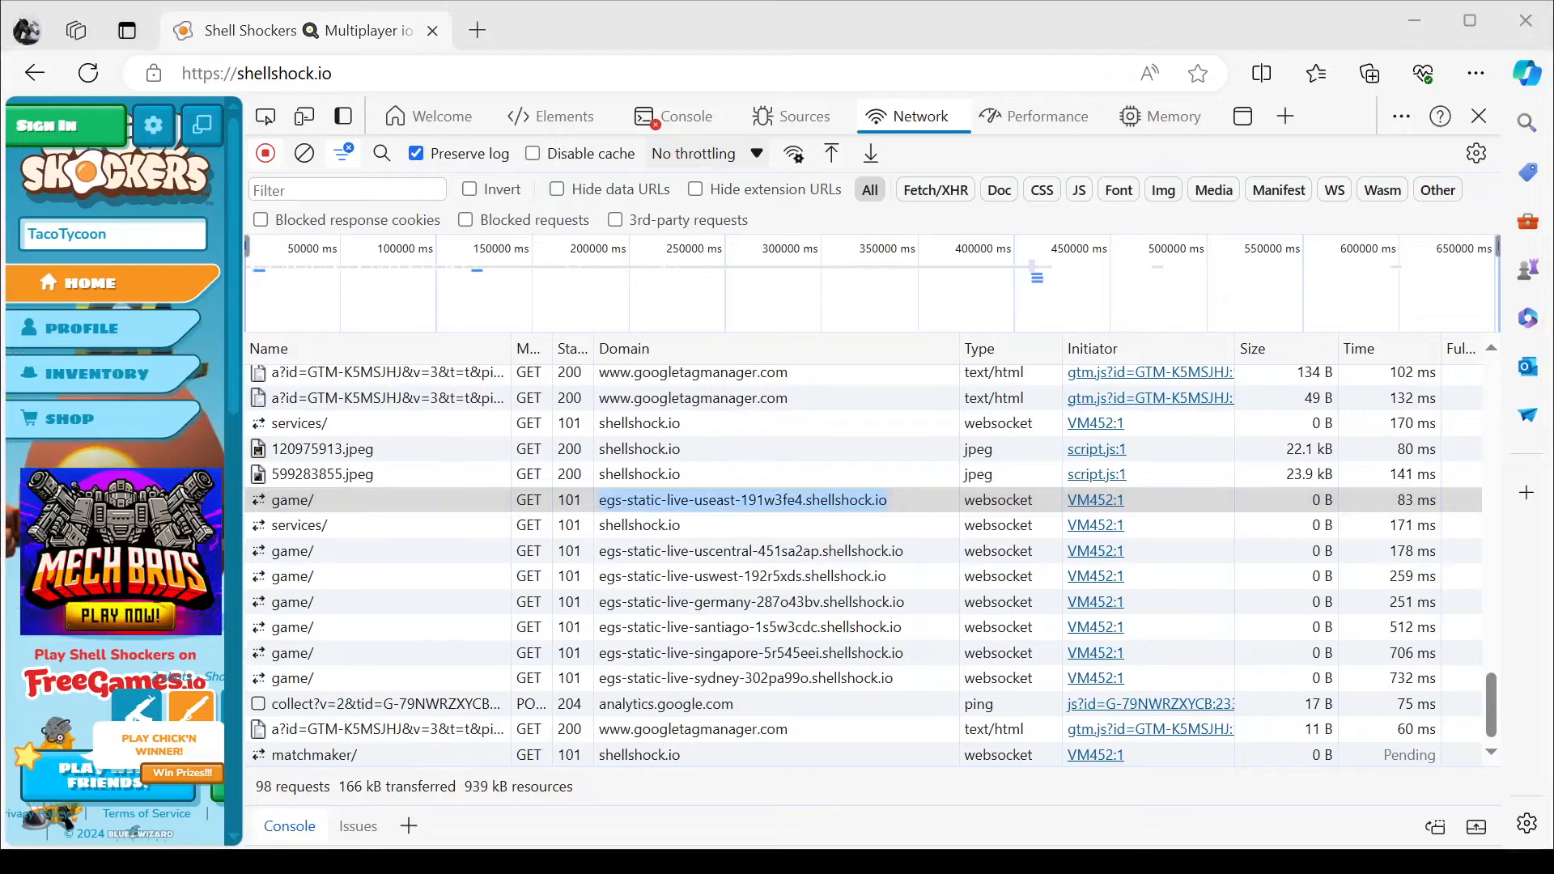
drag(0, 212, 2, 203)
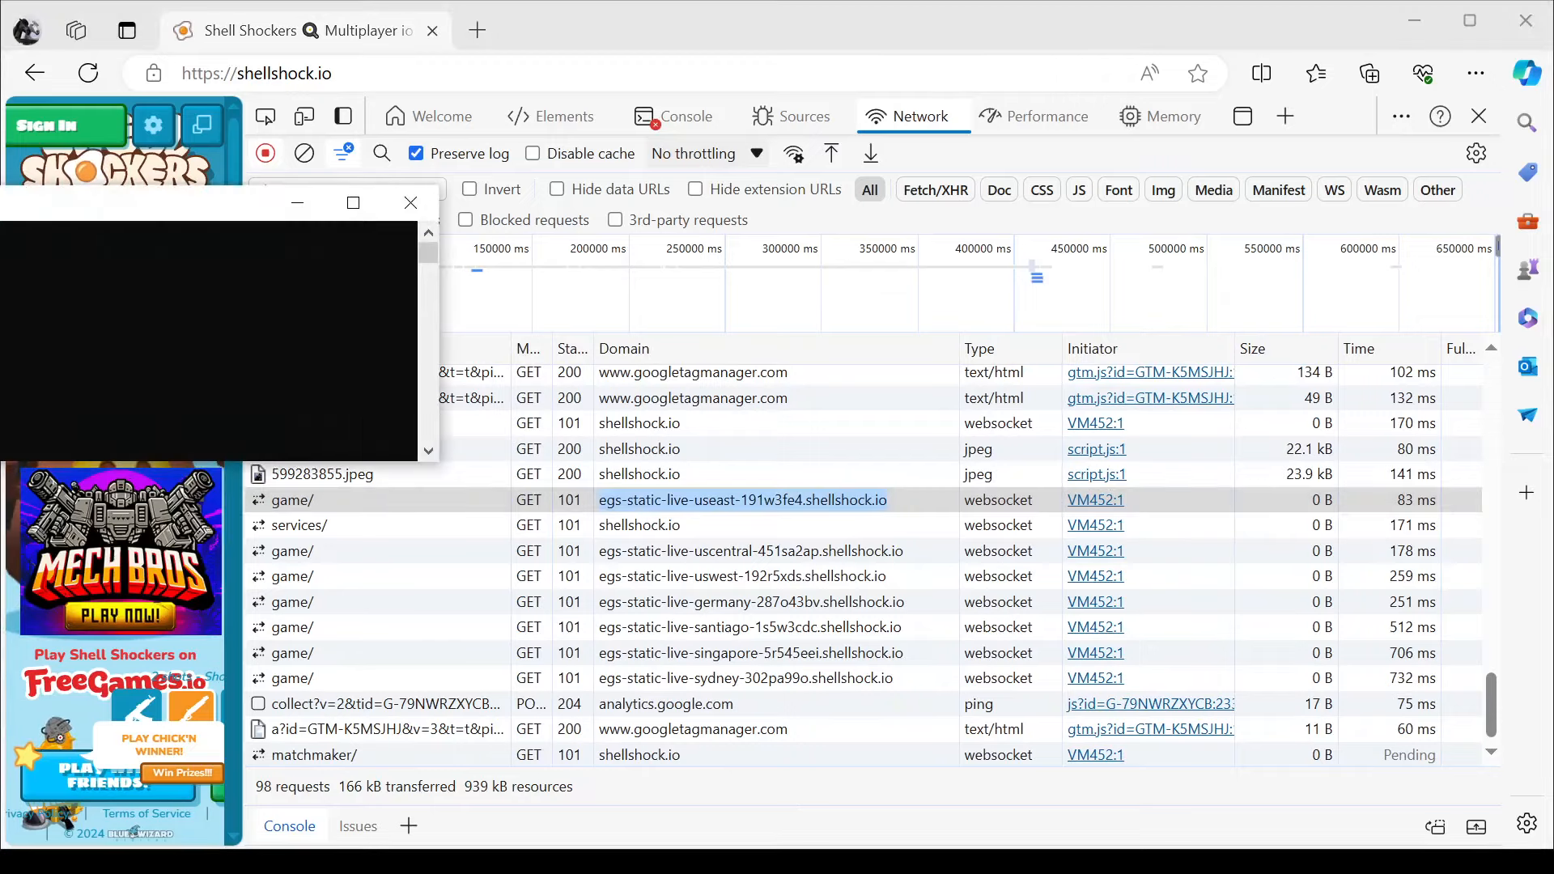
drag(0, 202, 674, 194)
text(nsl)
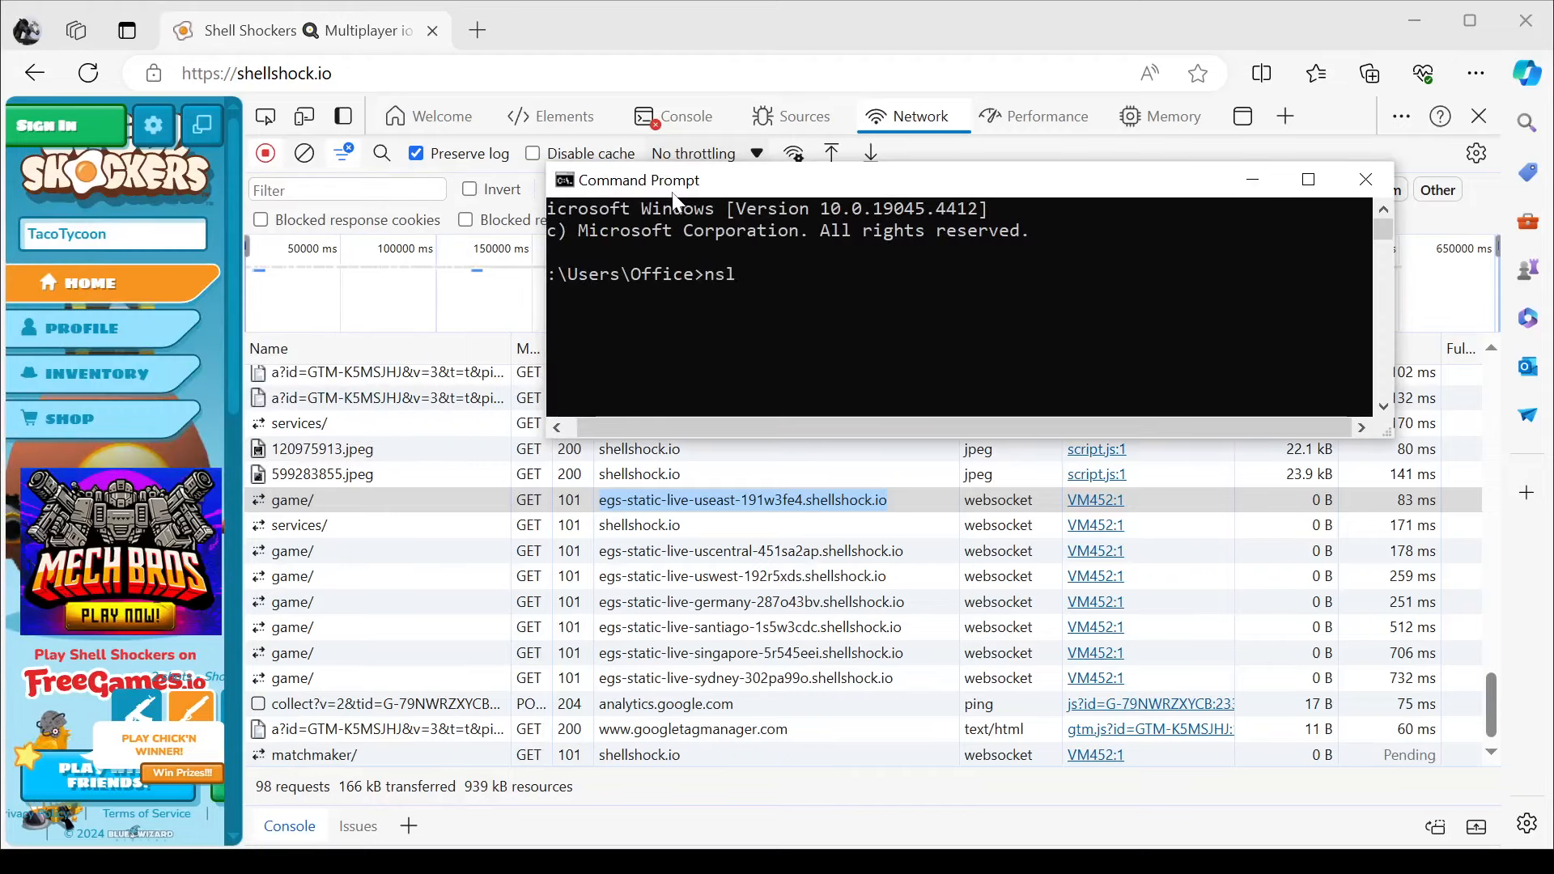
text(ookup)
key(ctrl+v)
key(Return)
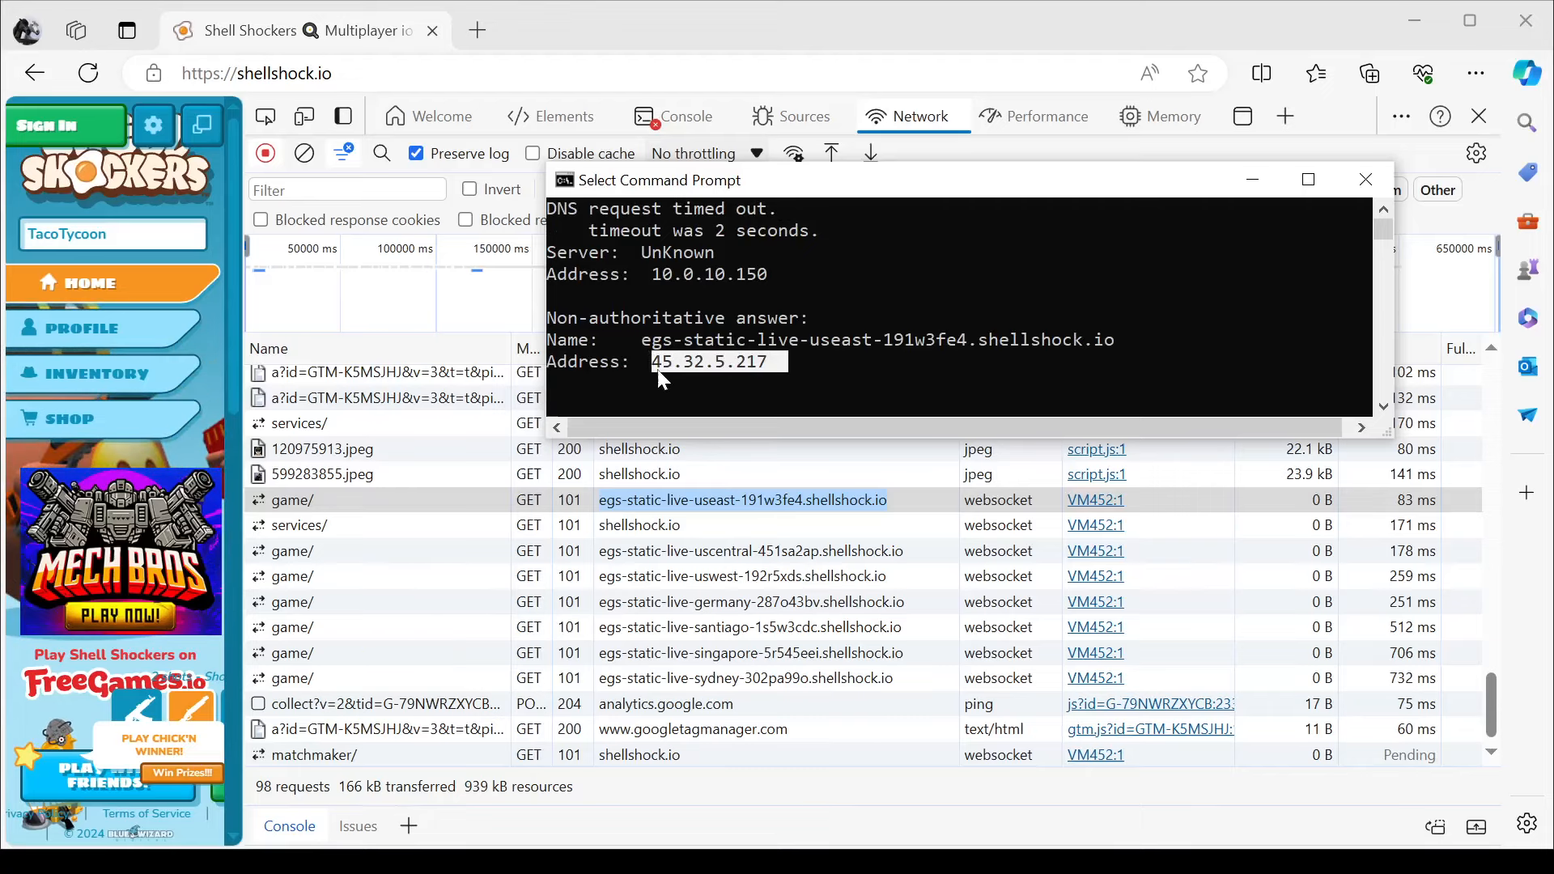
drag(645, 366, 768, 371)
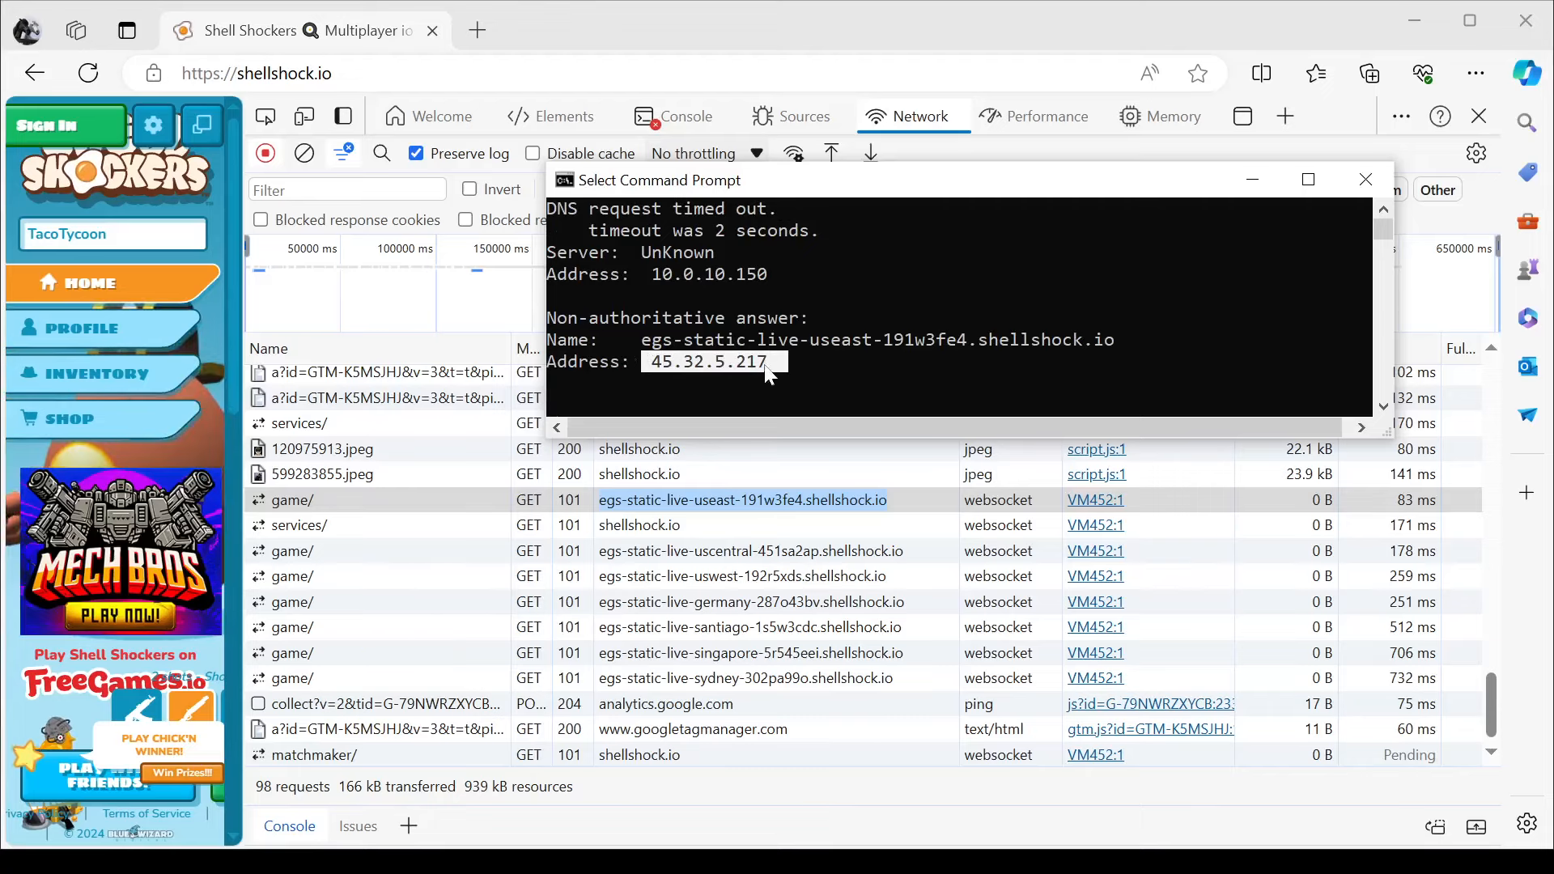
click(836, 366)
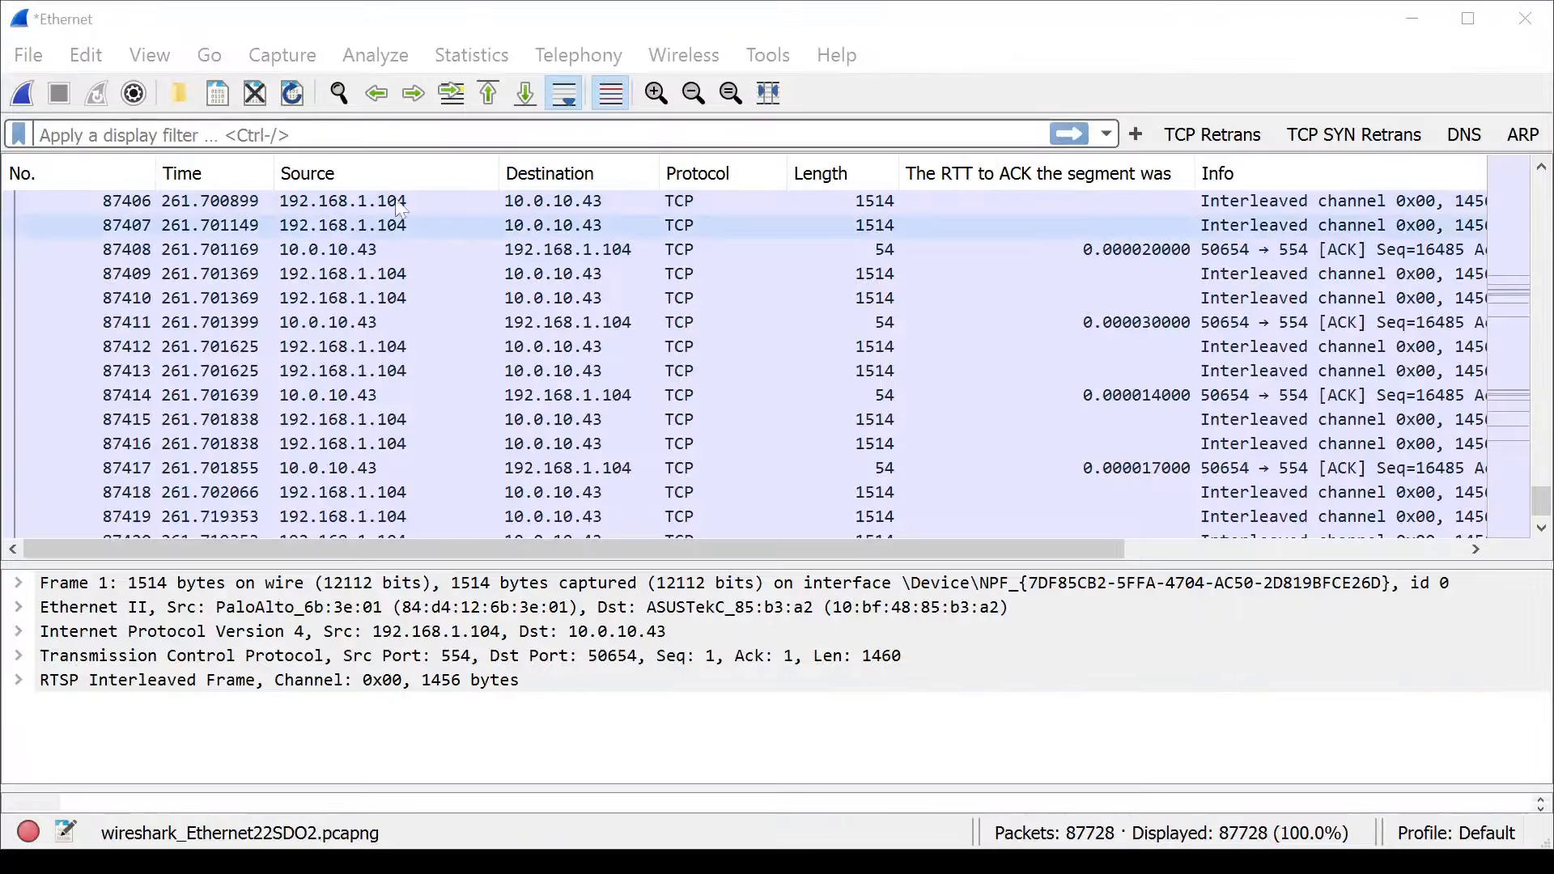
Switch to Wireshark and look through the captured packet list for traffic exchanged with the game server 45.32.5.217.
scroll(595, 351, down, 20)
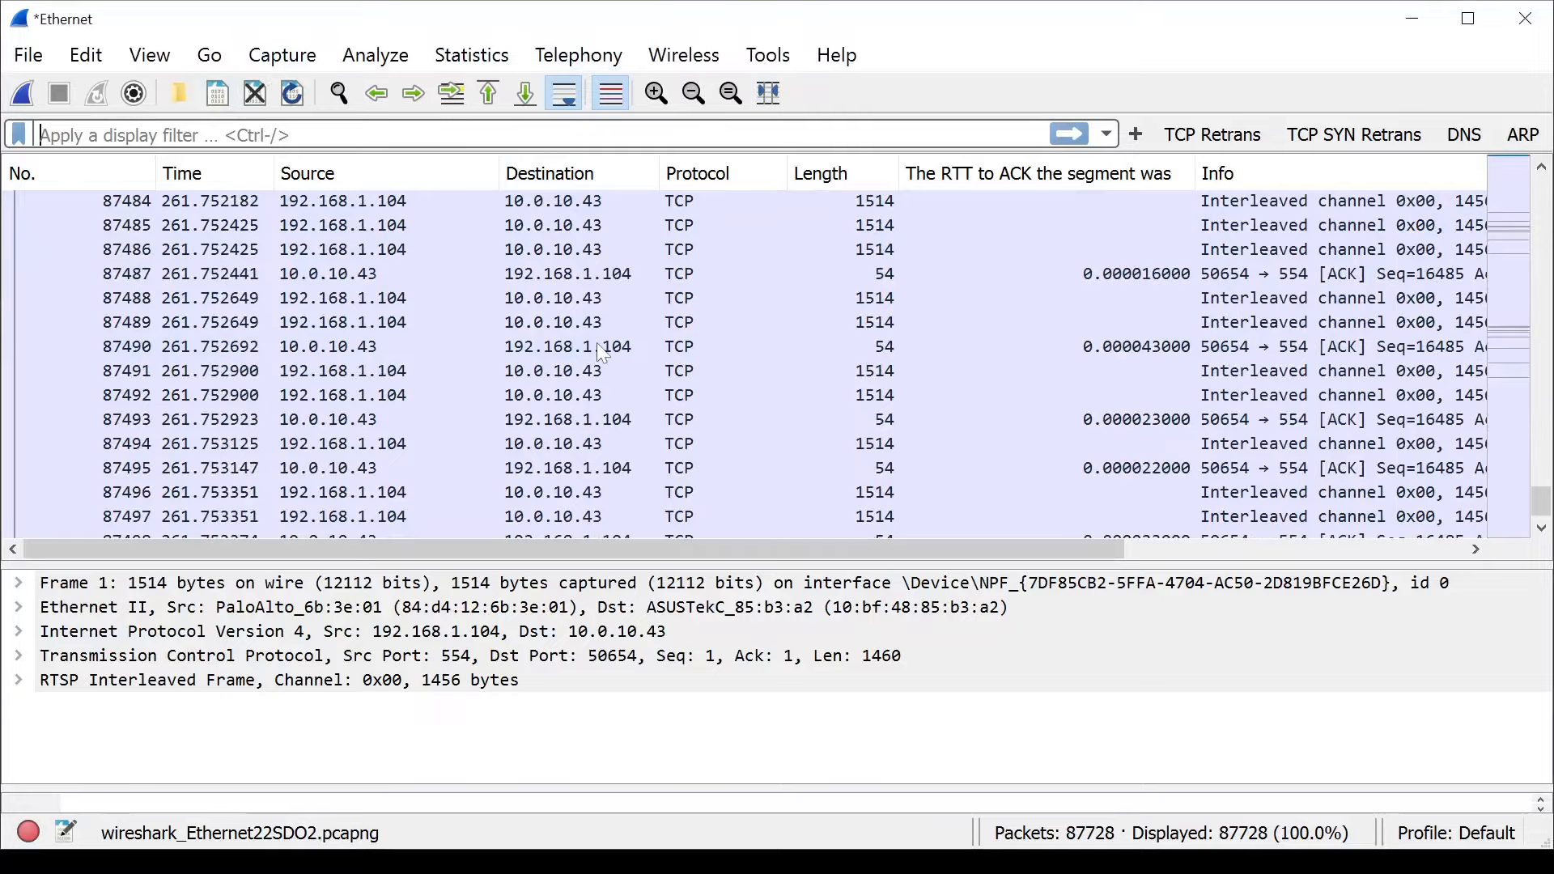
scroll(596, 351, up, 20)
mouse_move(1547, 506)
mouse_down()
mouse_move(1547, 182)
mouse_move(1547, 481)
mouse_up()
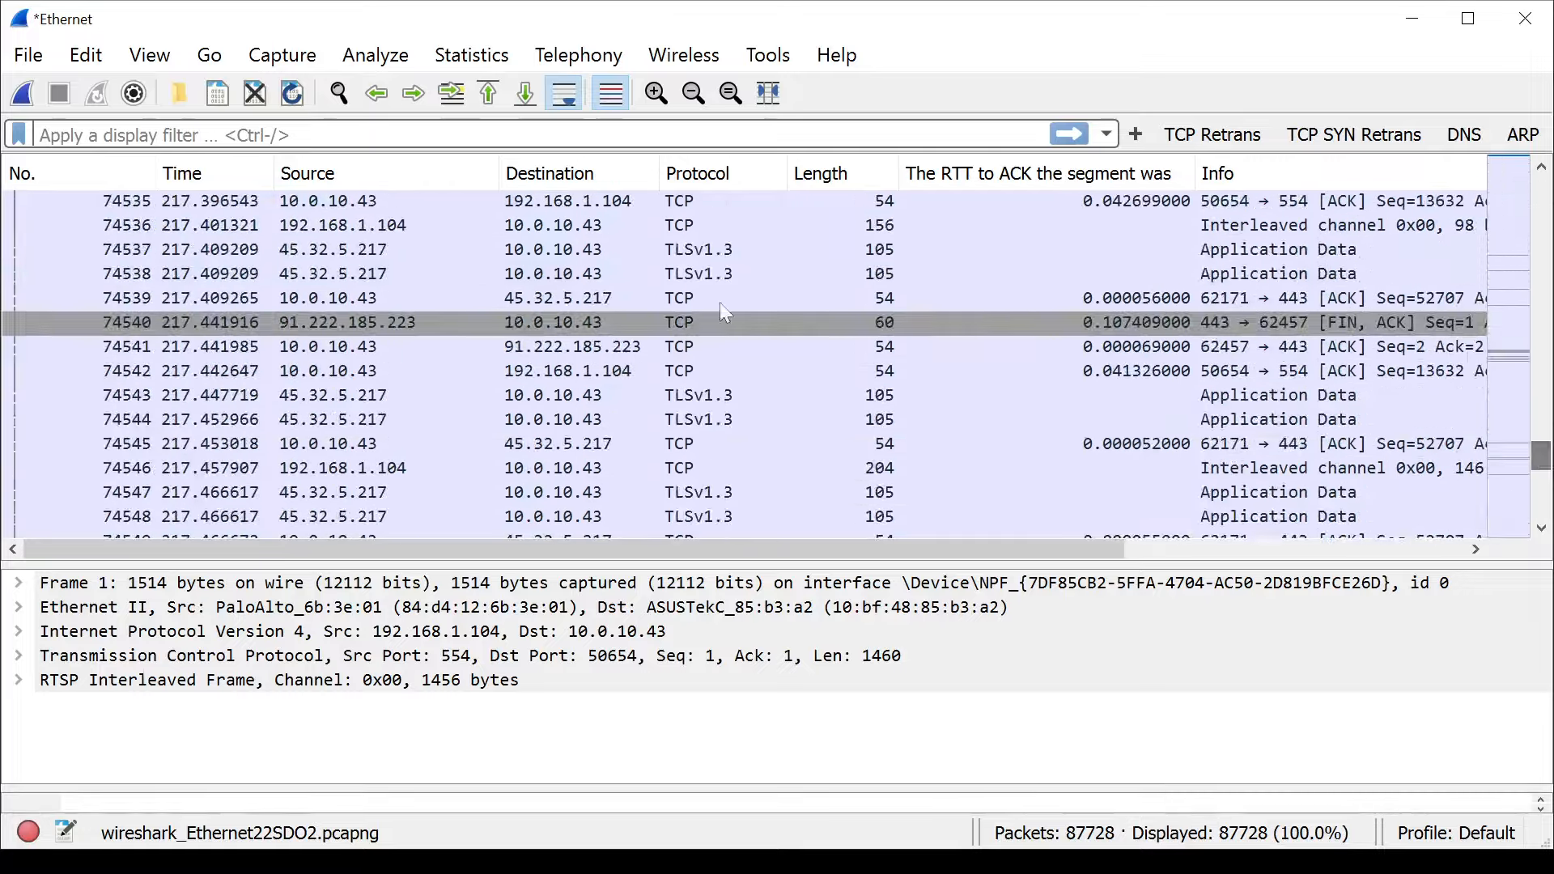
Open the capture's conversation statistics for IPv4, sort them by packet count in descending order and widen the Packets column.
click(512, 59)
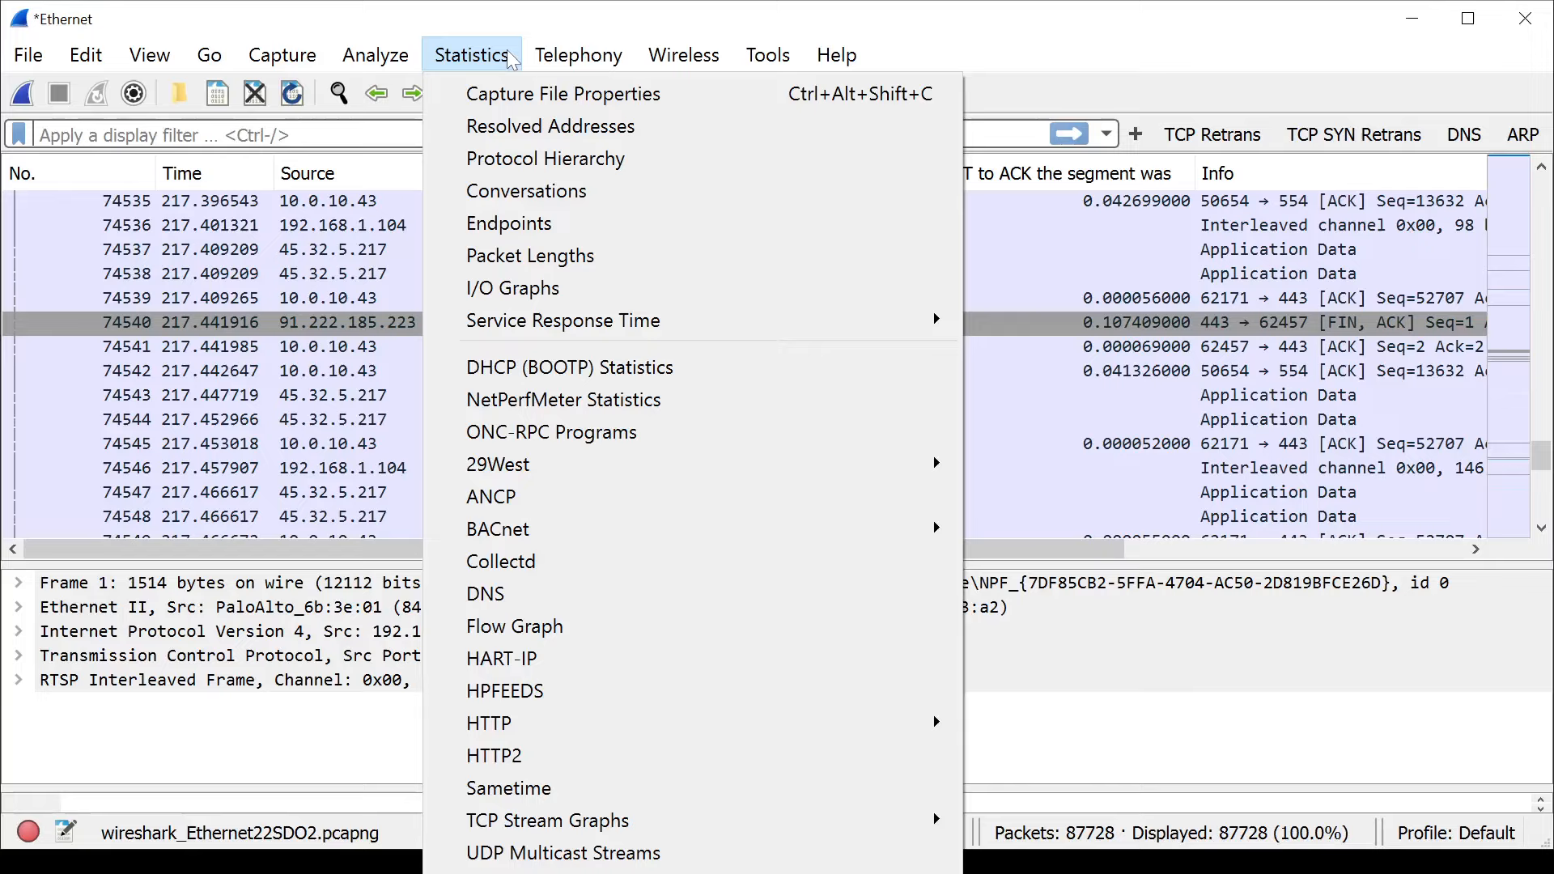
click(569, 192)
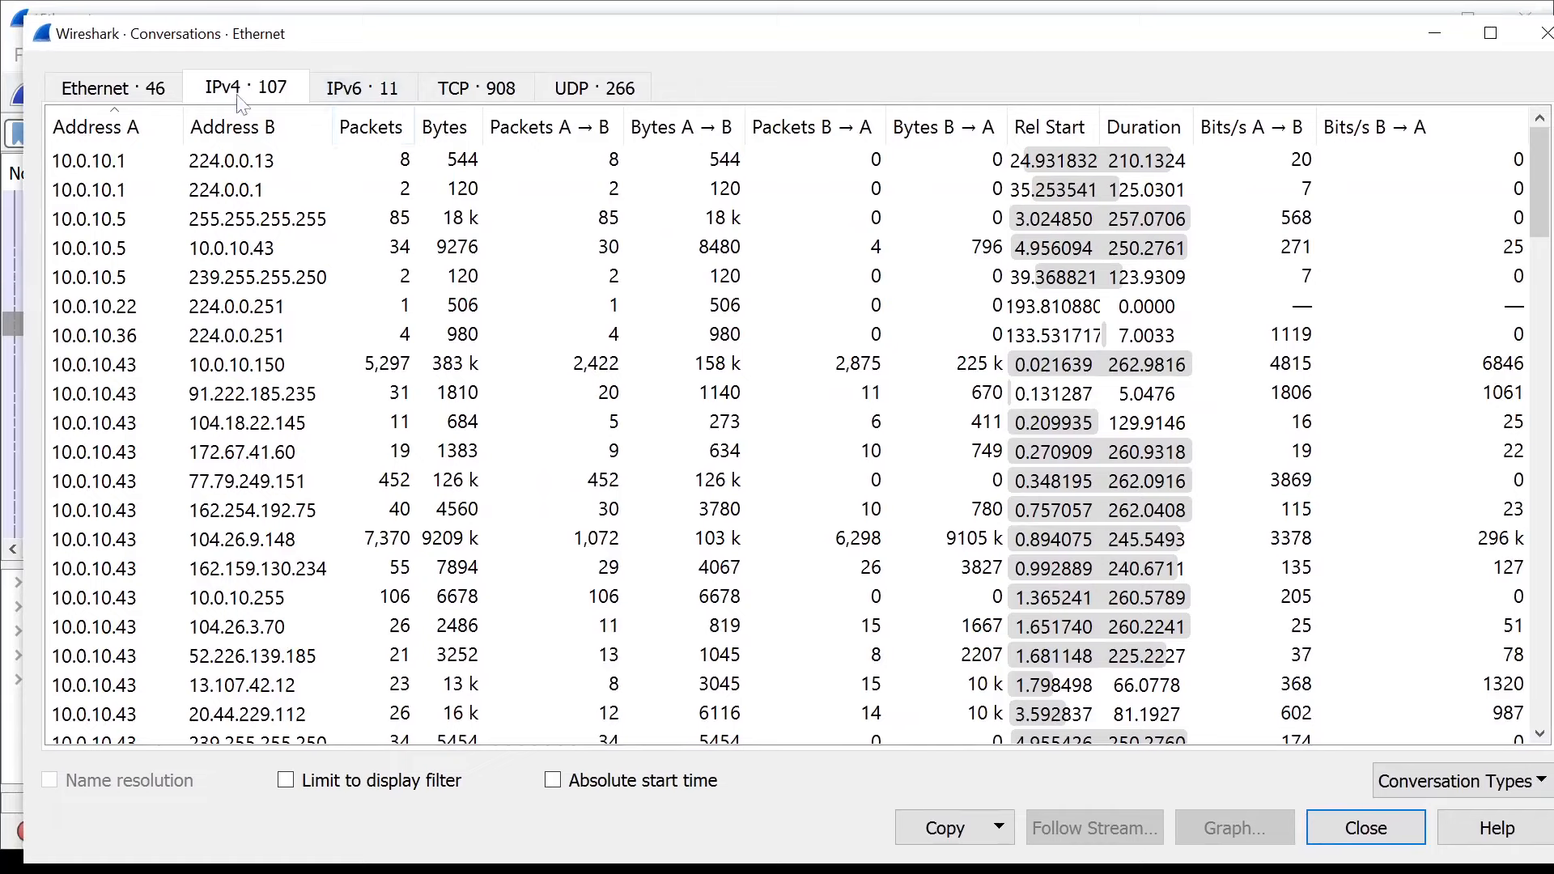
drag(412, 128, 550, 128)
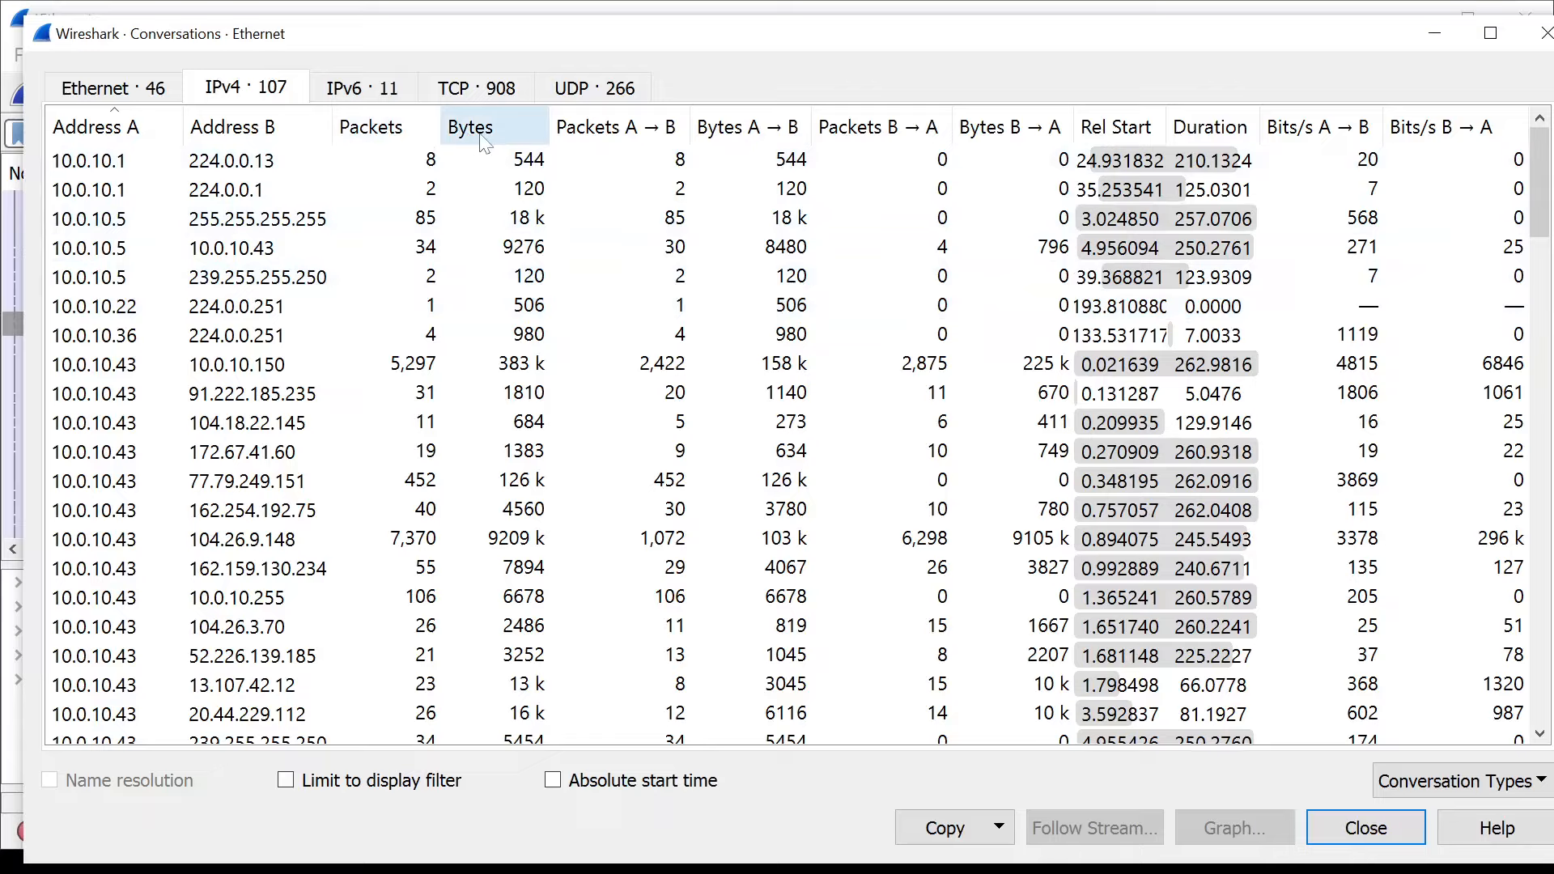
click(427, 140)
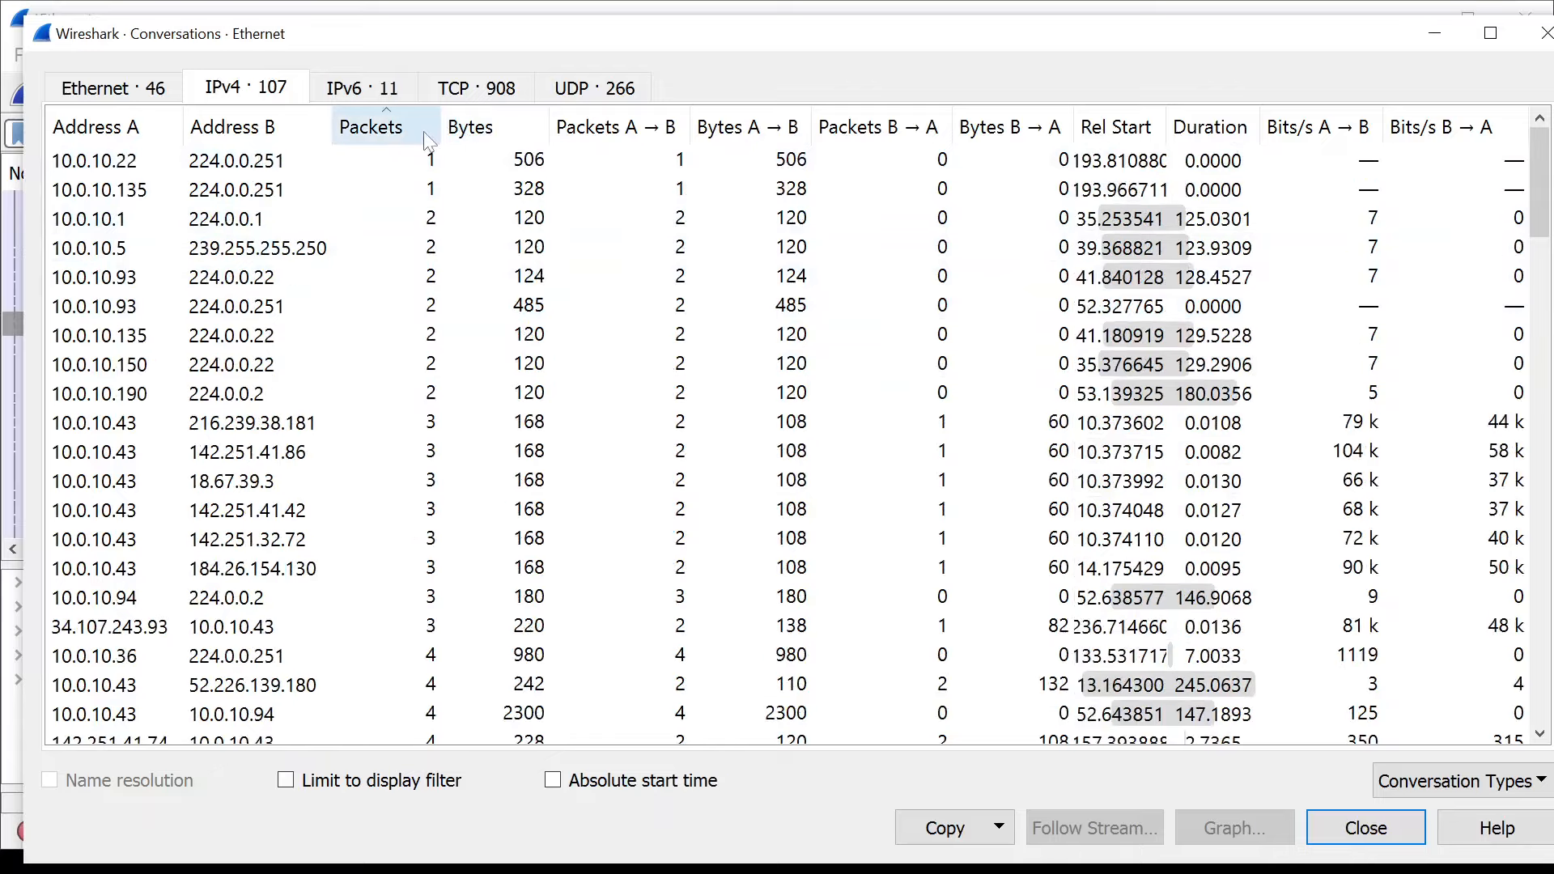
click(428, 141)
drag(440, 130, 475, 132)
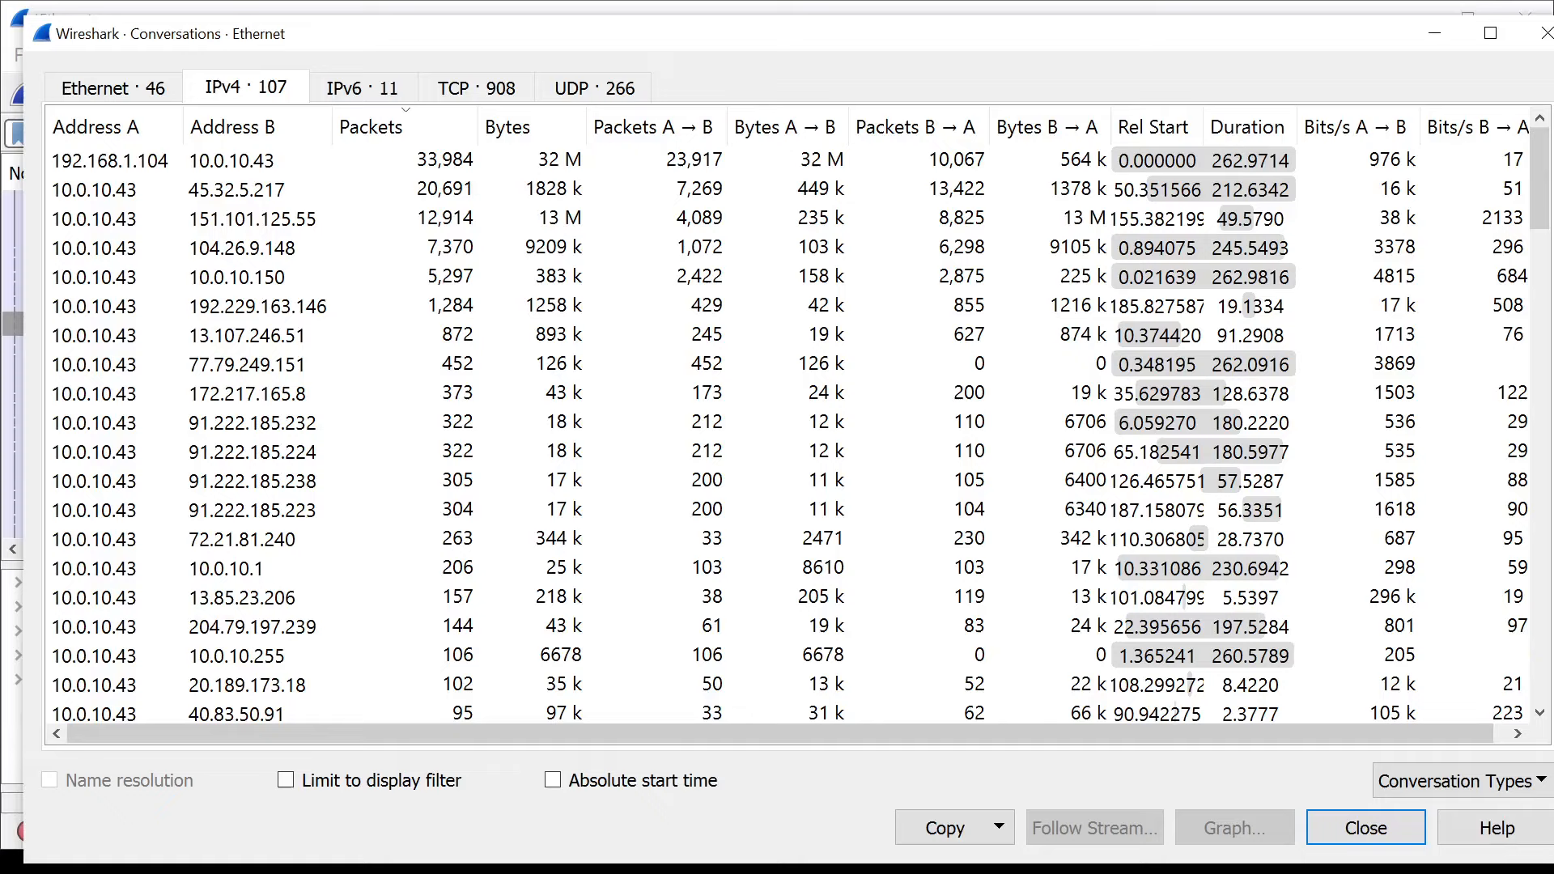
Compare the nslookup address in the Command Prompt with the 45.32.5.217 conversation, and clear both windows from view.
key(alt+Tab)
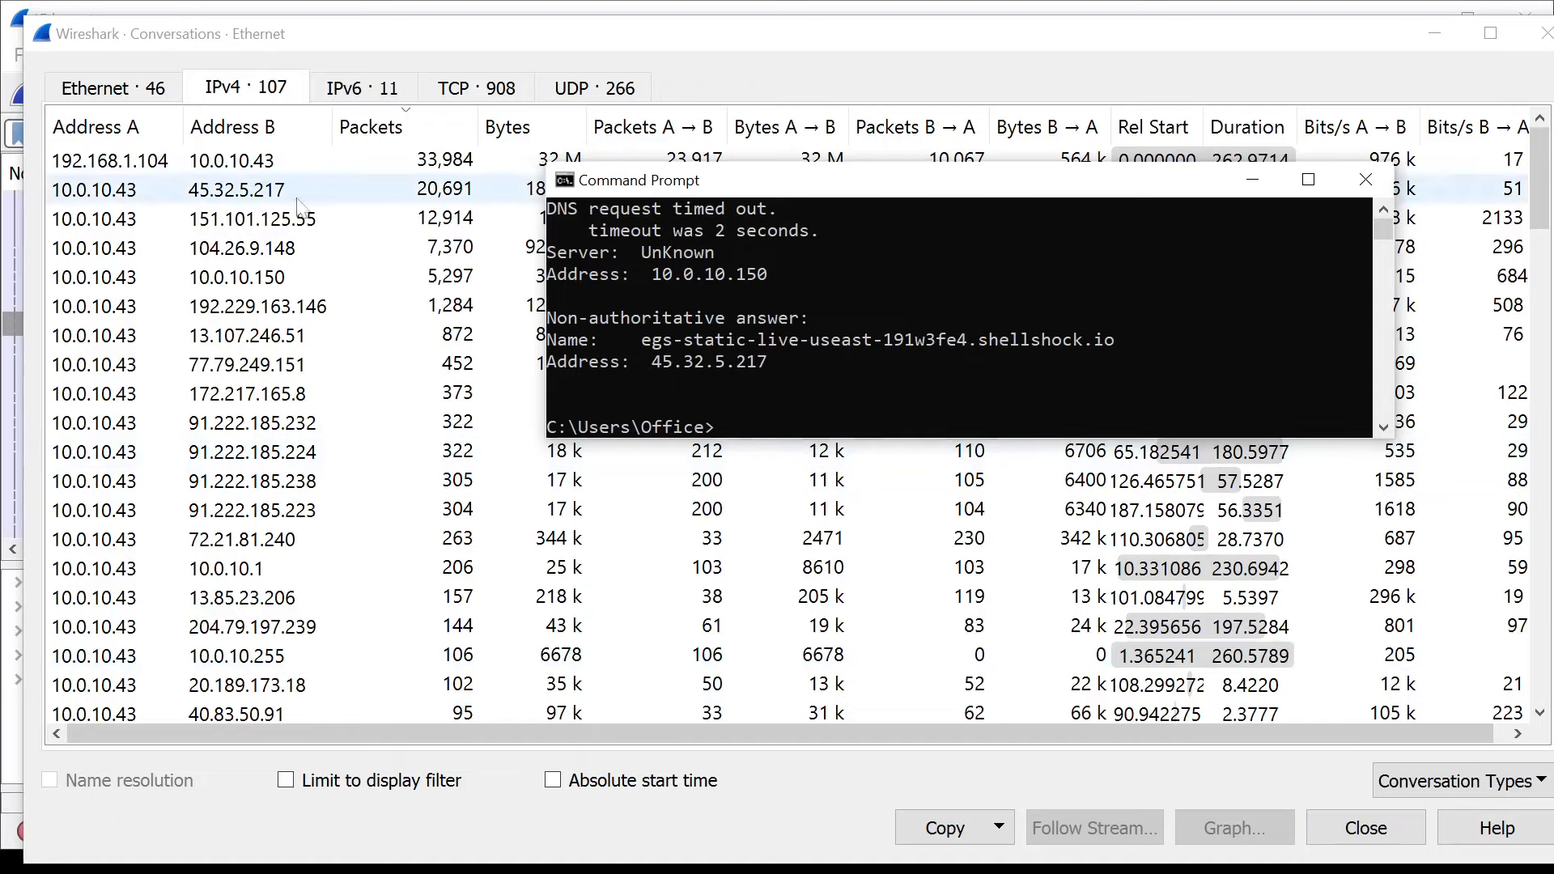
drag(646, 190, 760, 247)
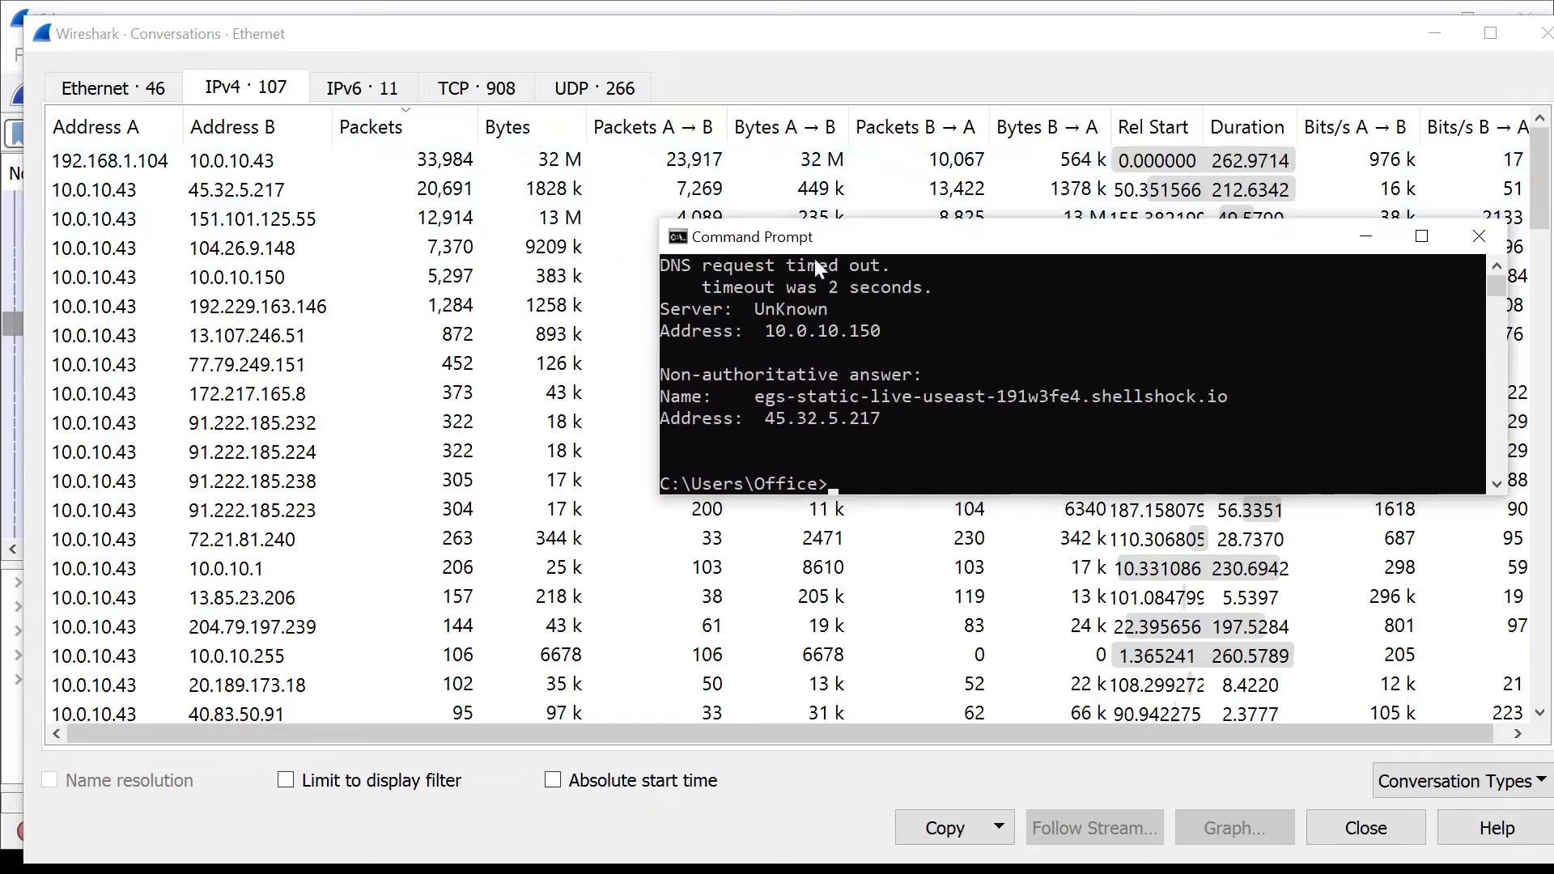
drag(814, 246, 766, 293)
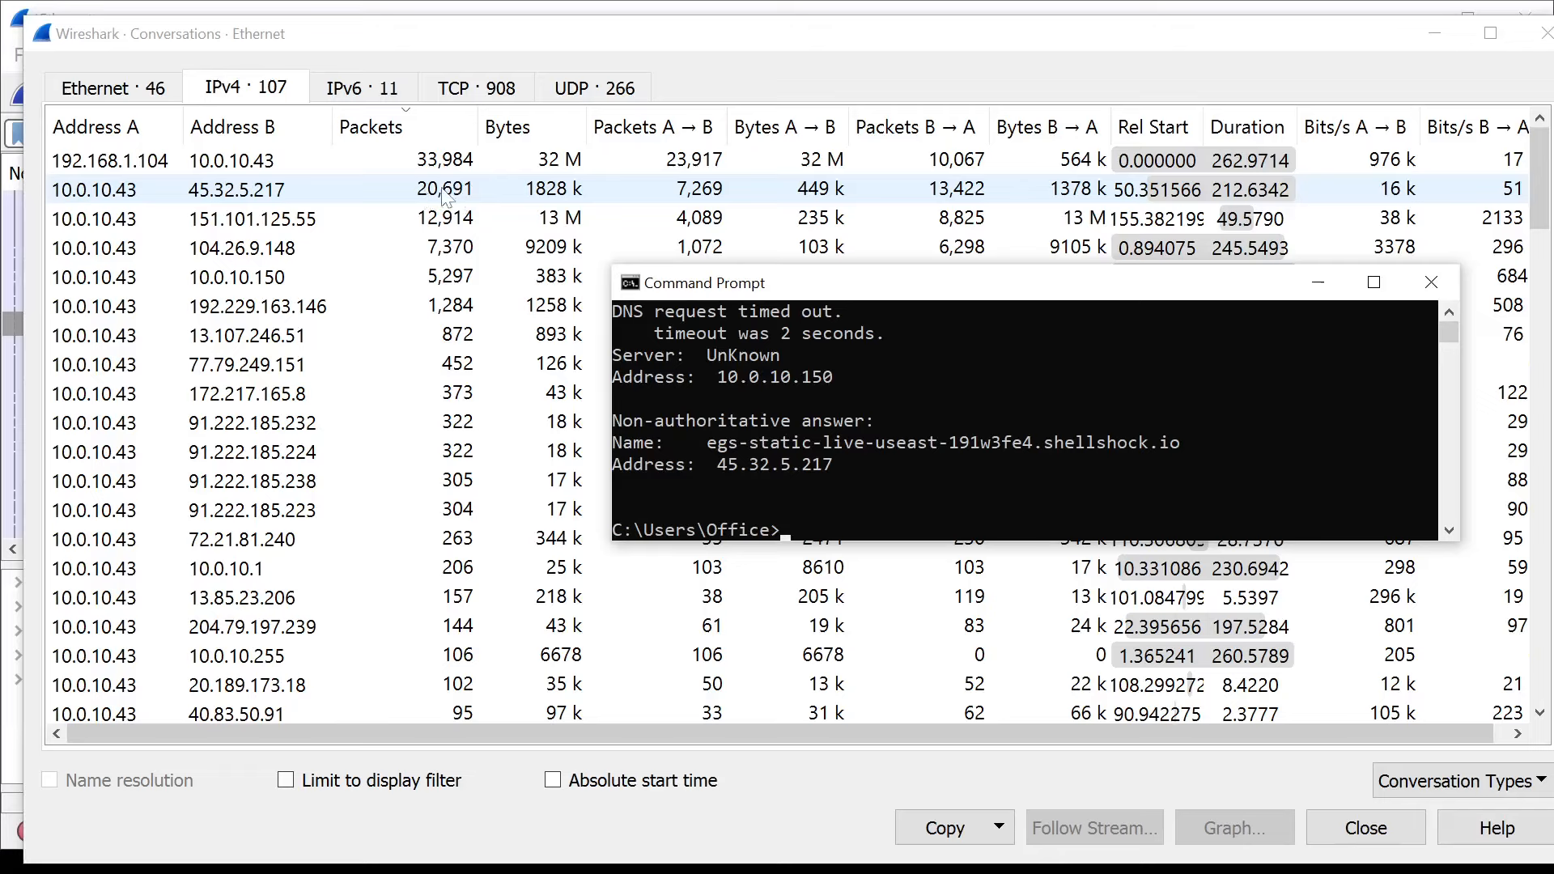
click(1318, 285)
click(1544, 33)
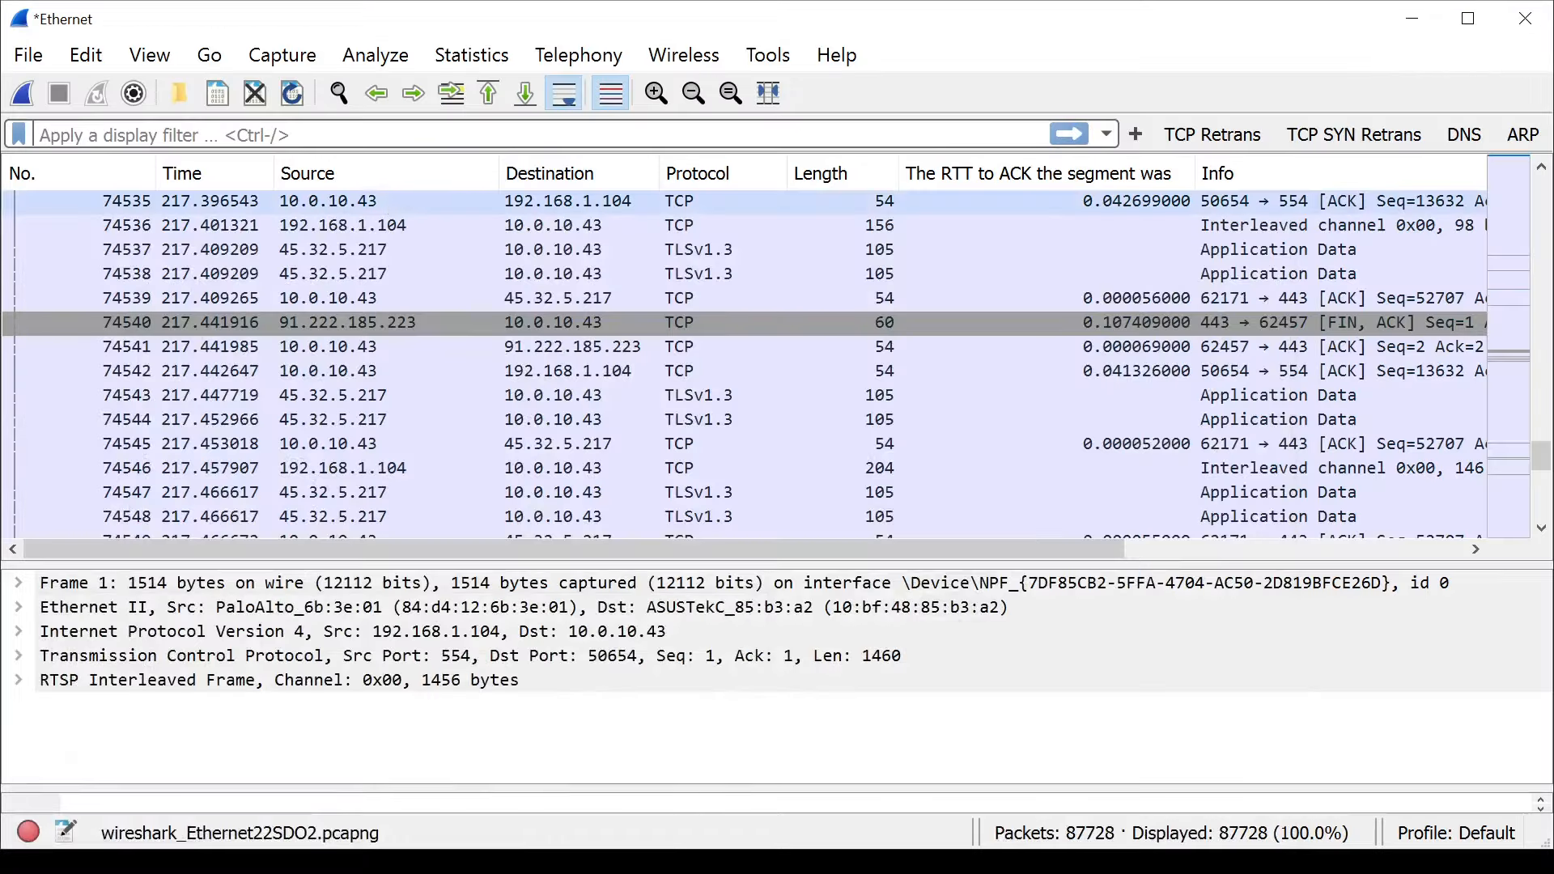
Turn on network address resolution for the packet list and widen the Source column to read the resolved names.
click(150, 54)
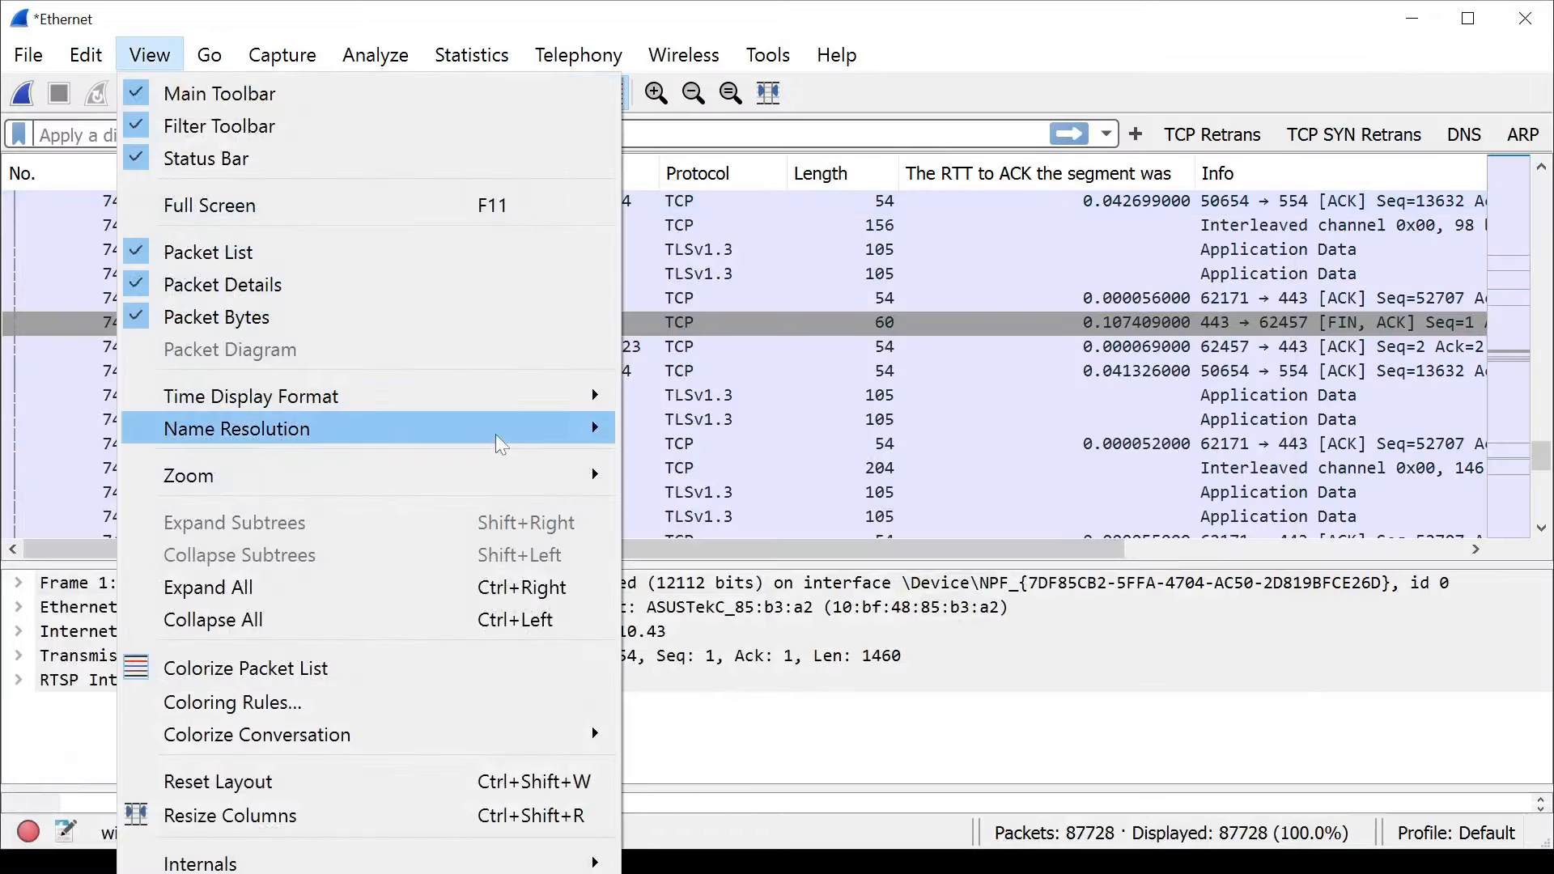
mouse_move(512, 441)
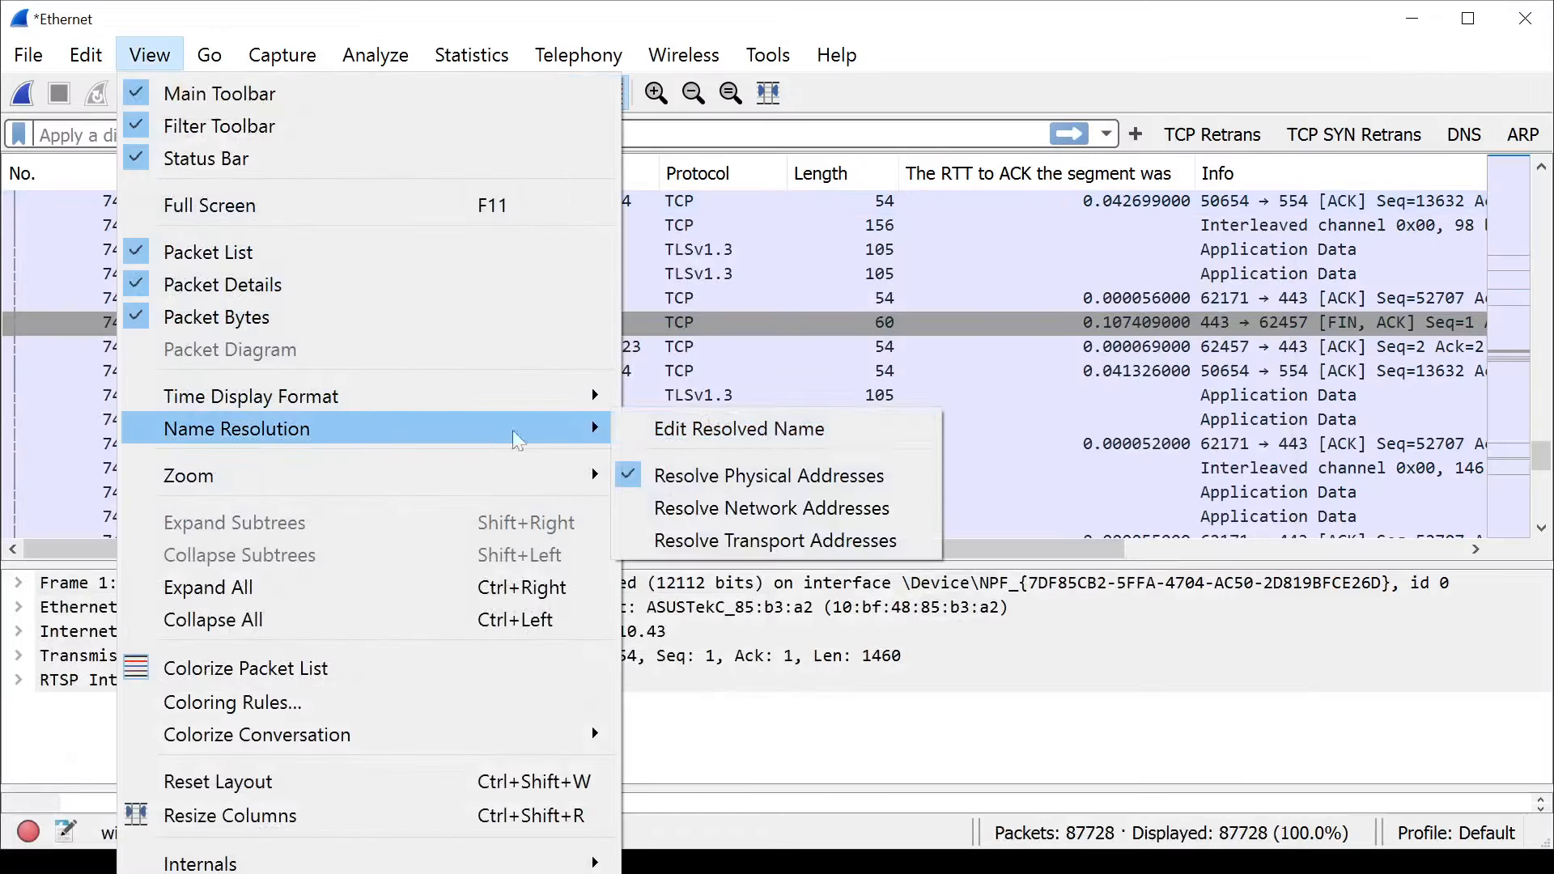
click(780, 509)
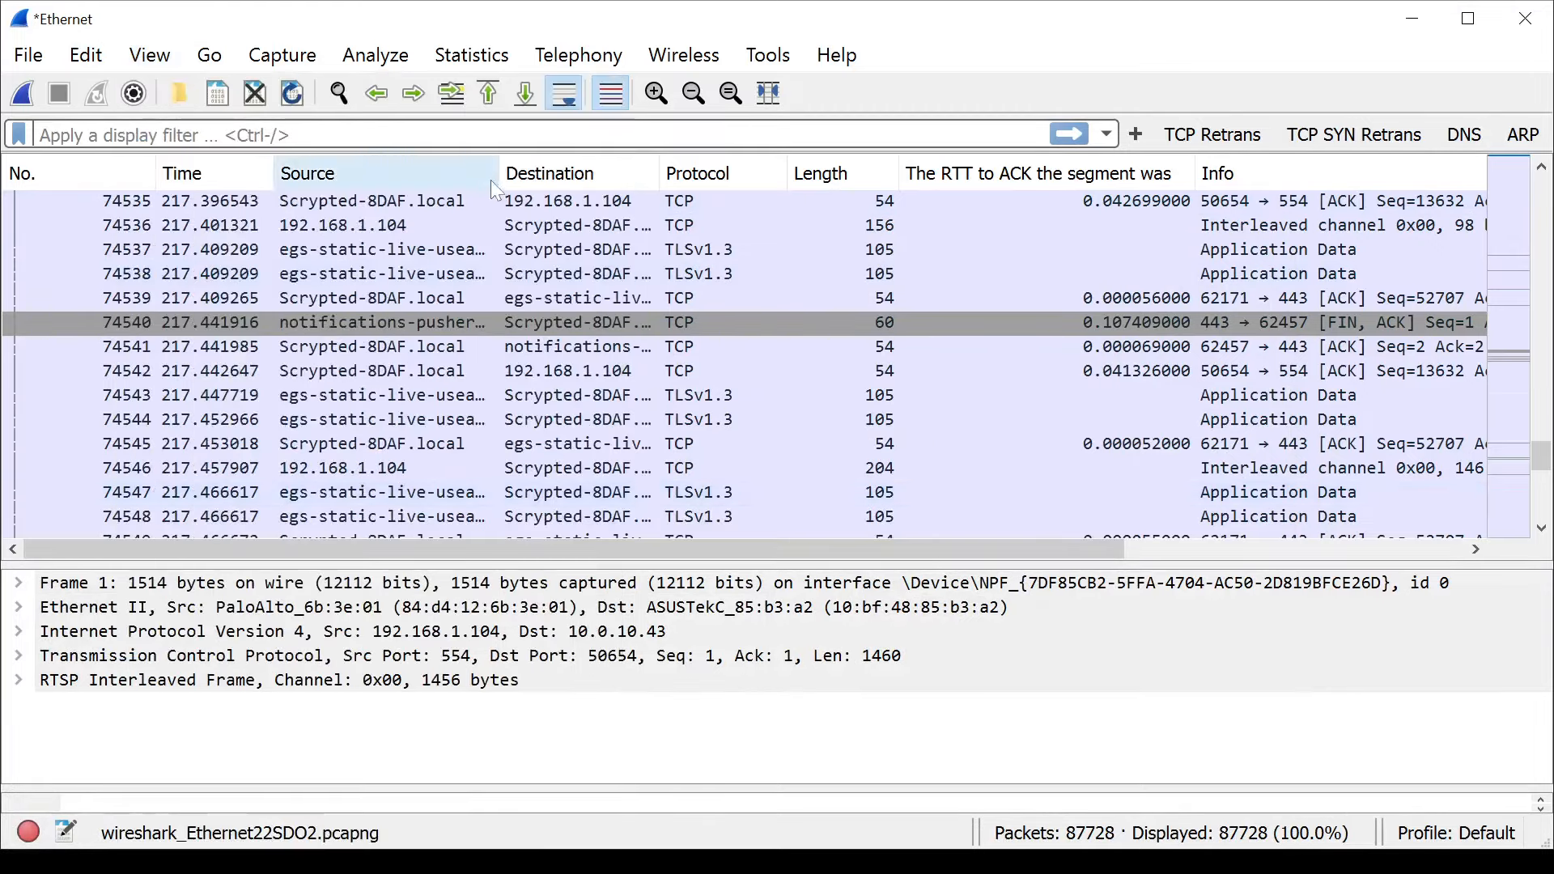
drag(499, 173, 588, 176)
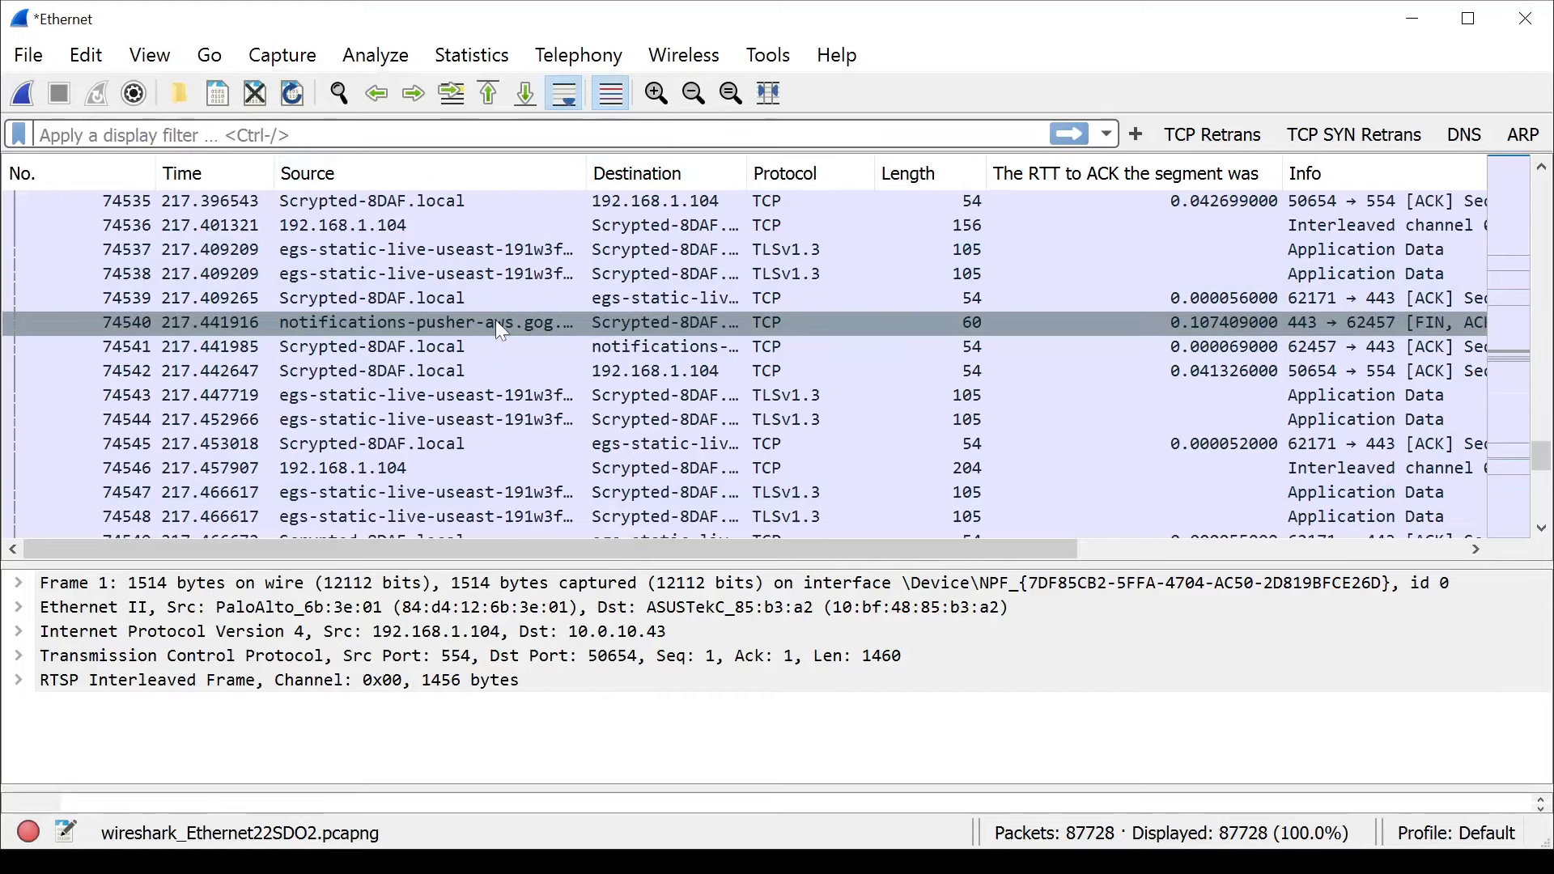
scroll(526, 458, down, 13)
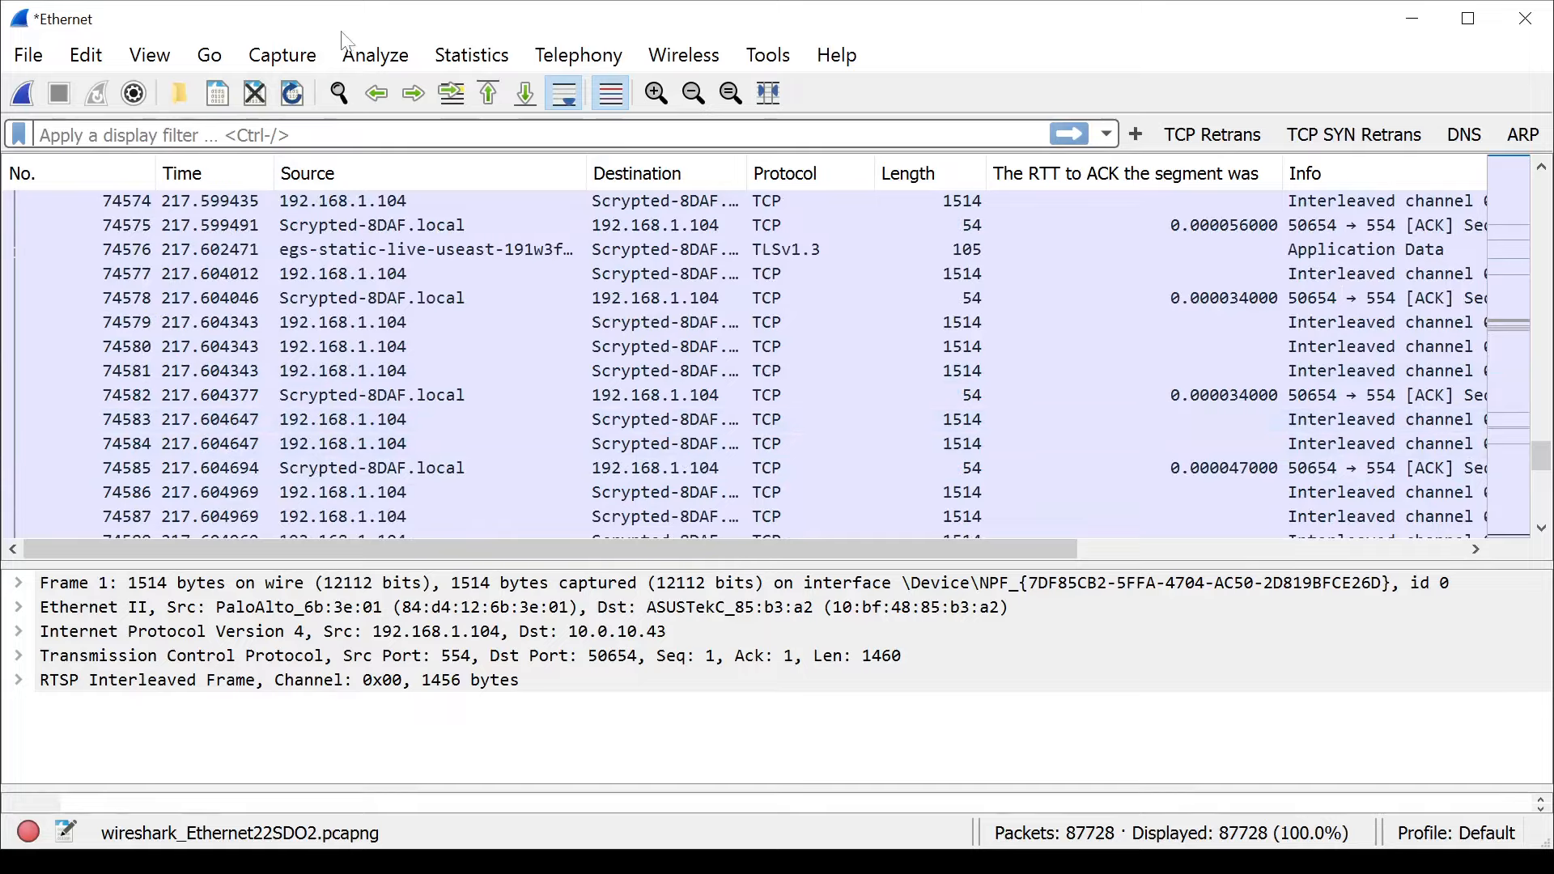
Reopen the IPv4 conversation statistics and toggle name resolution on and off to compare the game server's domain with its IP address.
click(472, 55)
click(503, 166)
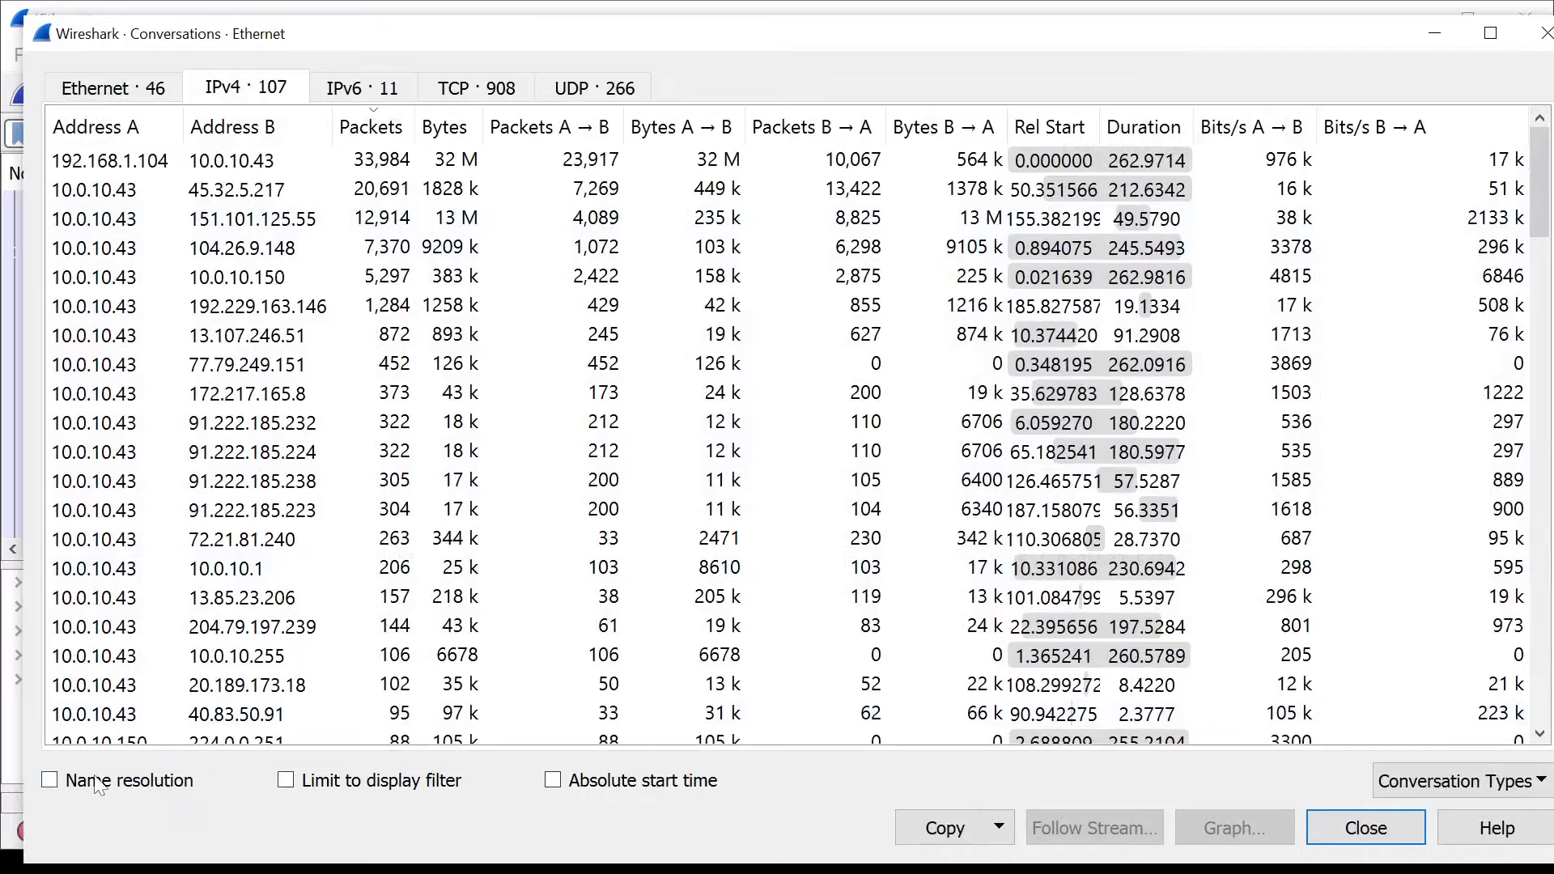
click(50, 781)
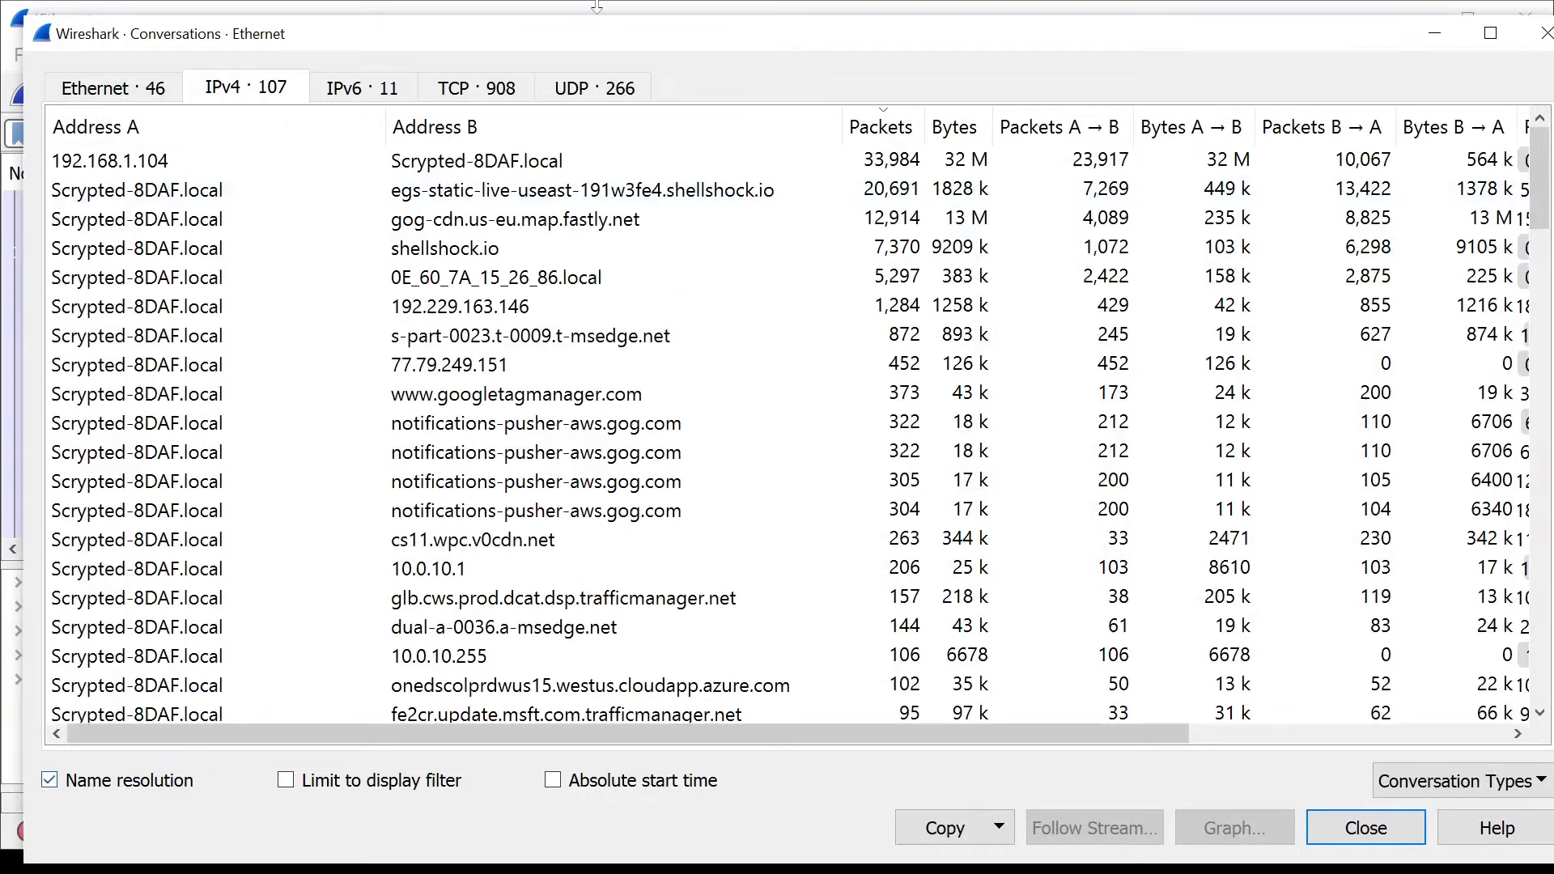
key(space)
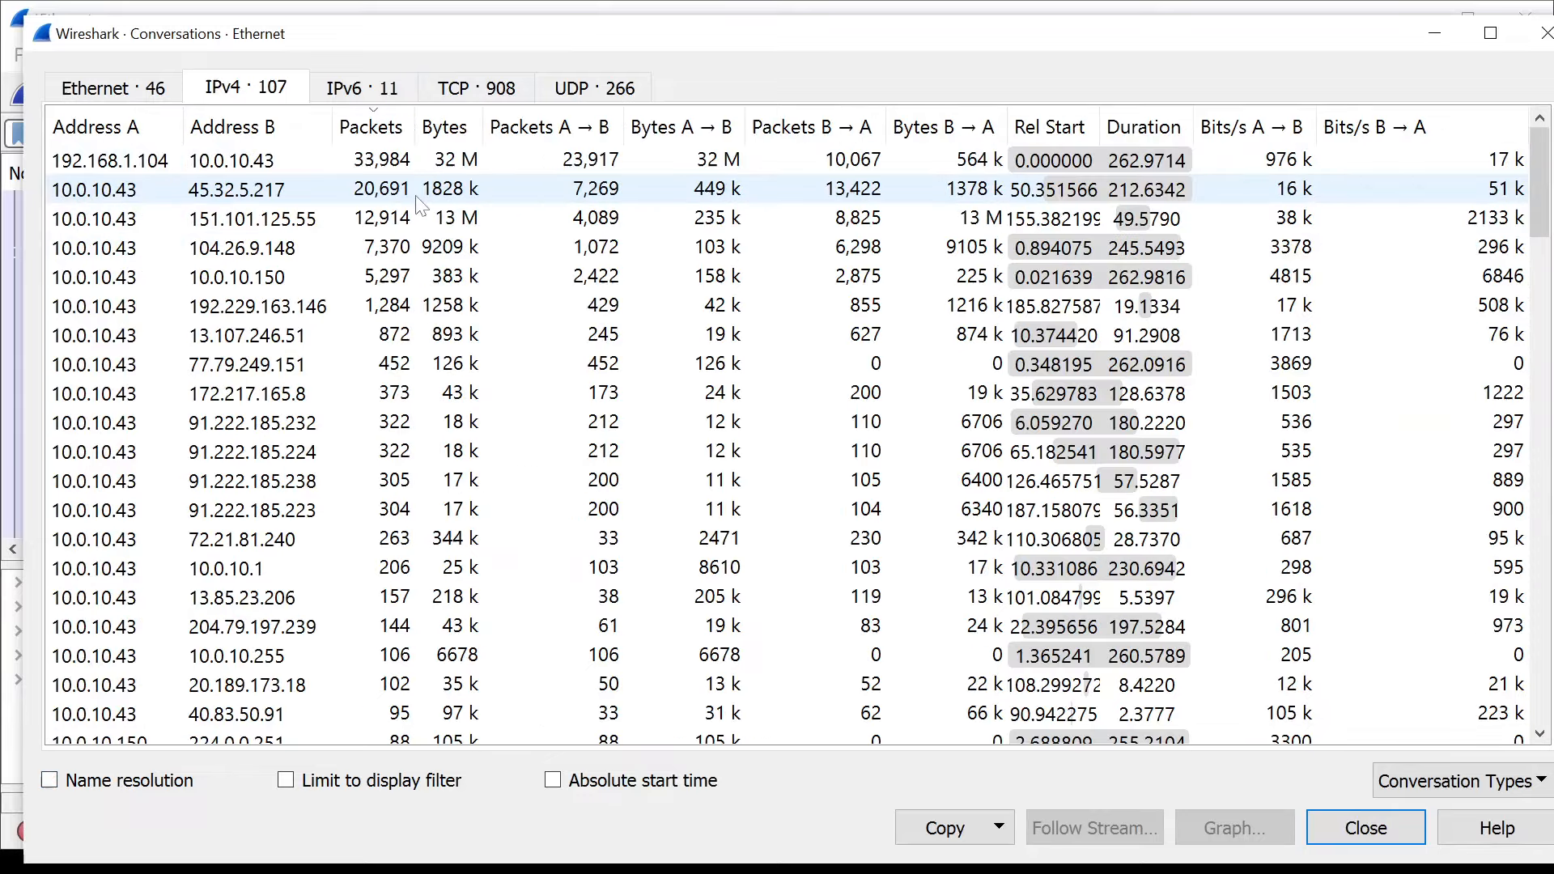
key(space)
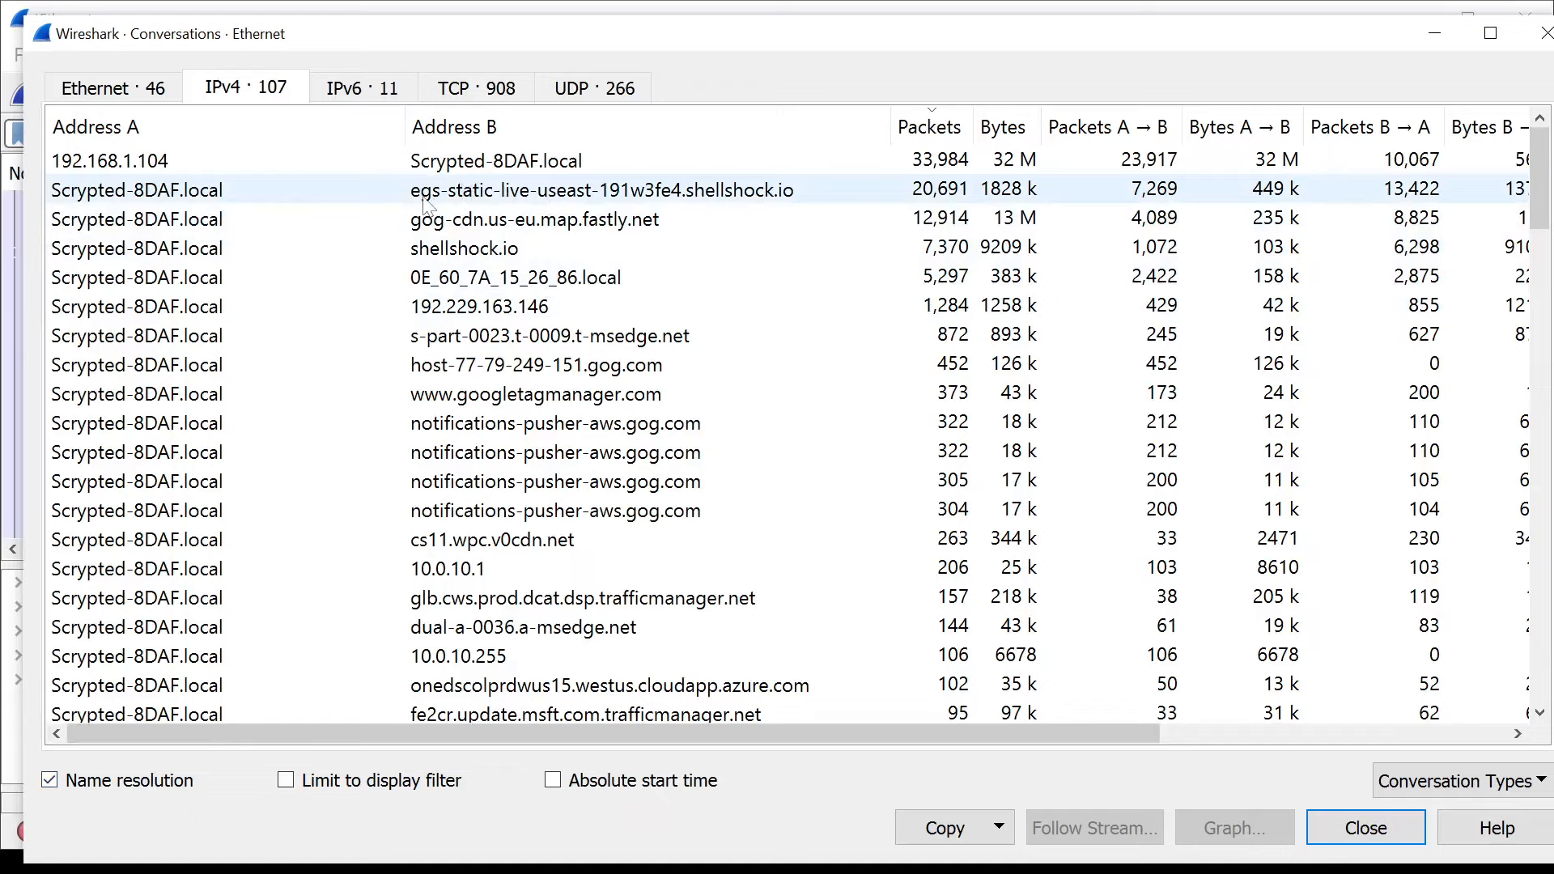
click(99, 787)
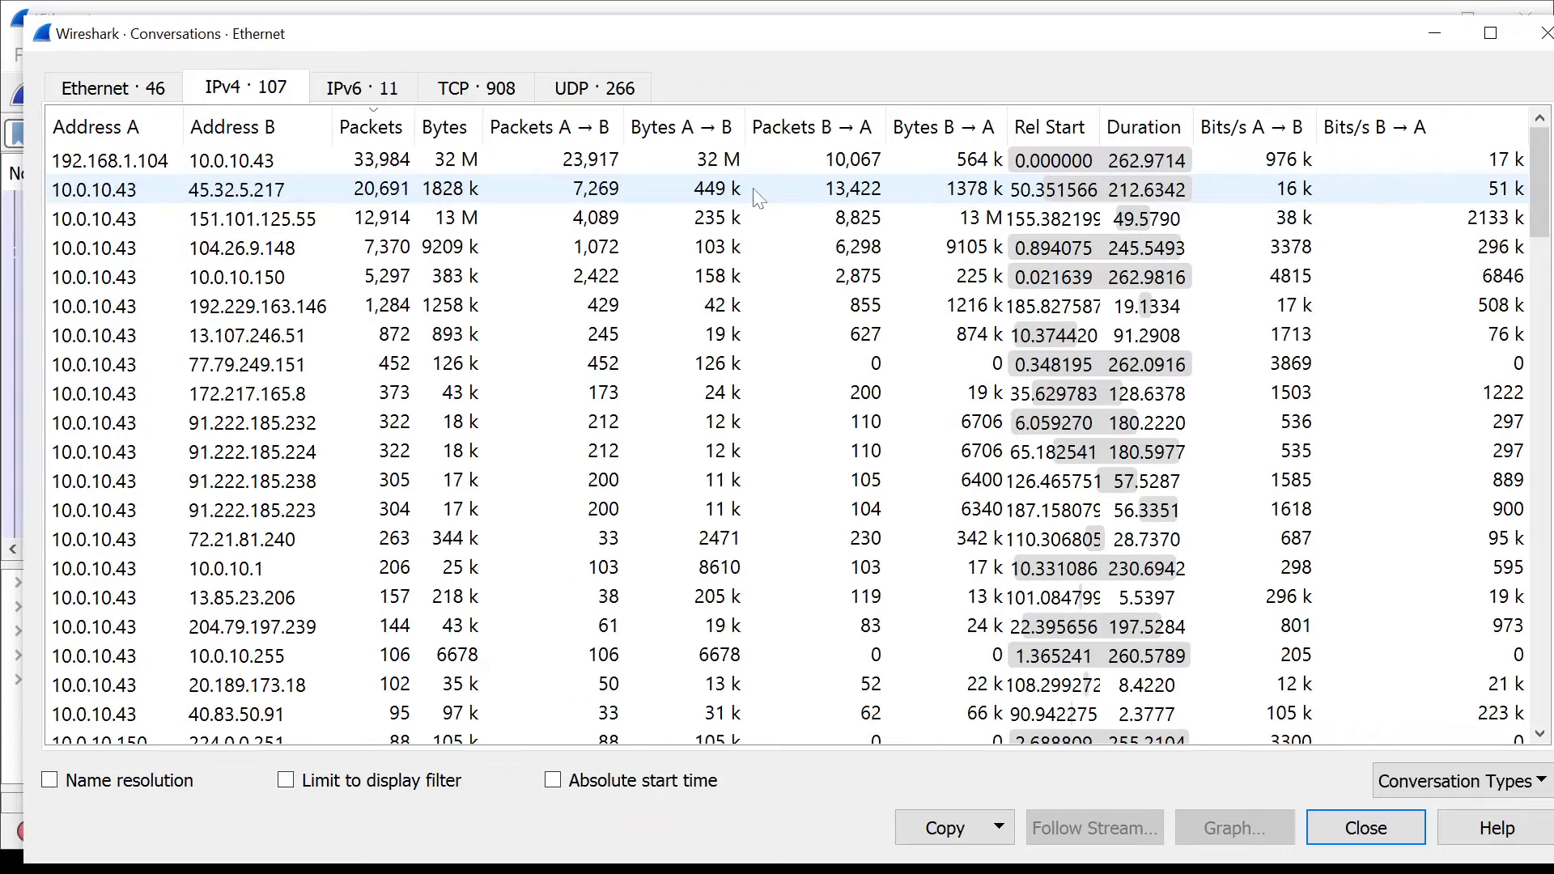
click(100, 788)
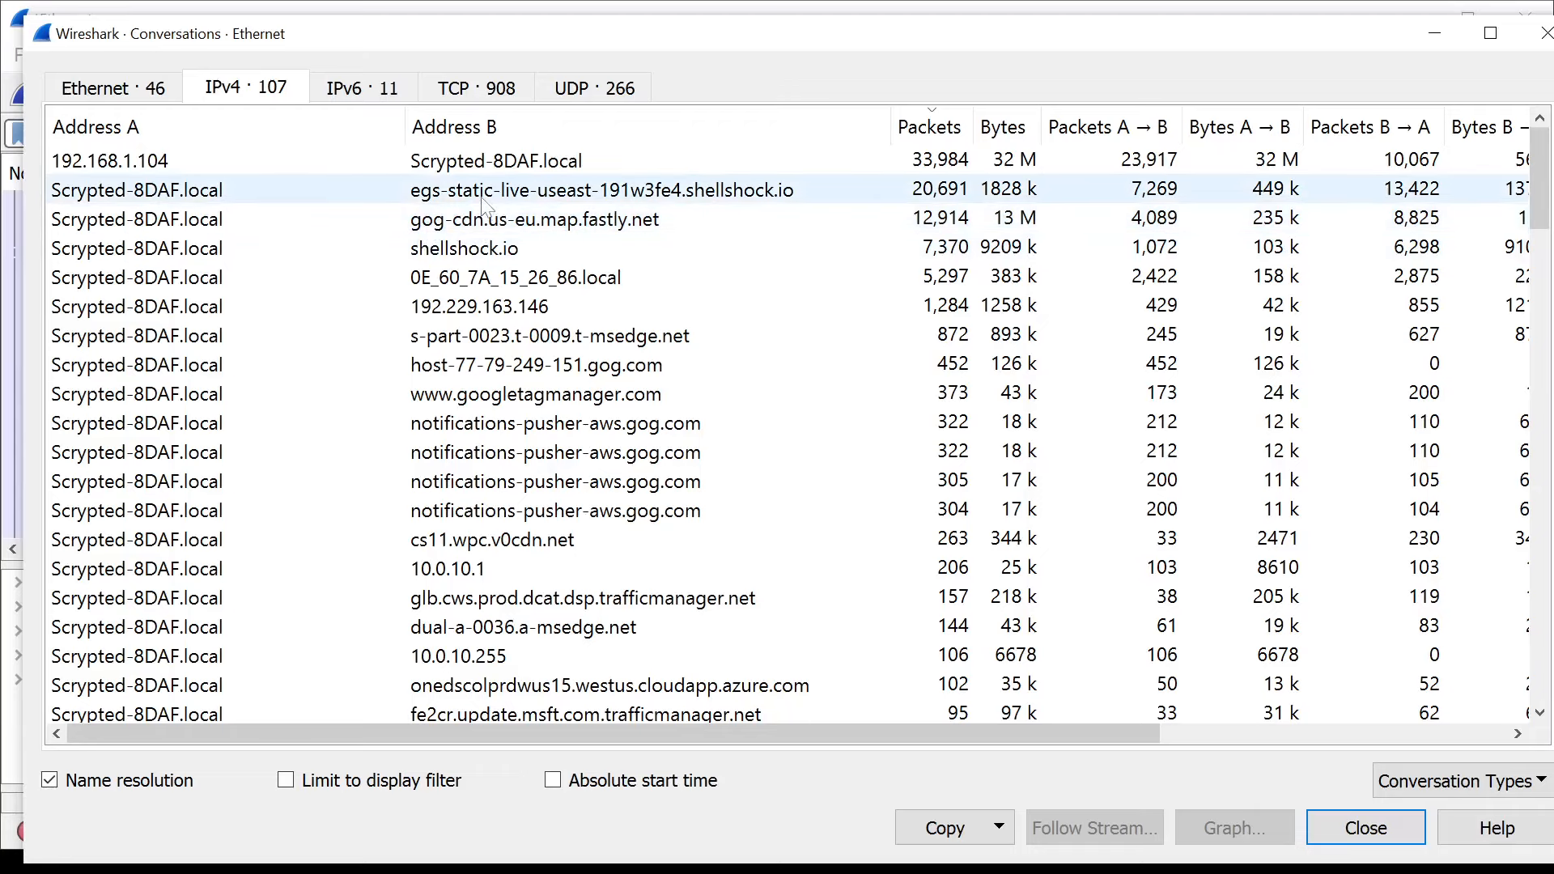
click(156, 785)
Apply the conversation between 10.0.10.43 and 45.32.5.217 as the display filter and close the conversation statistics.
click(307, 194)
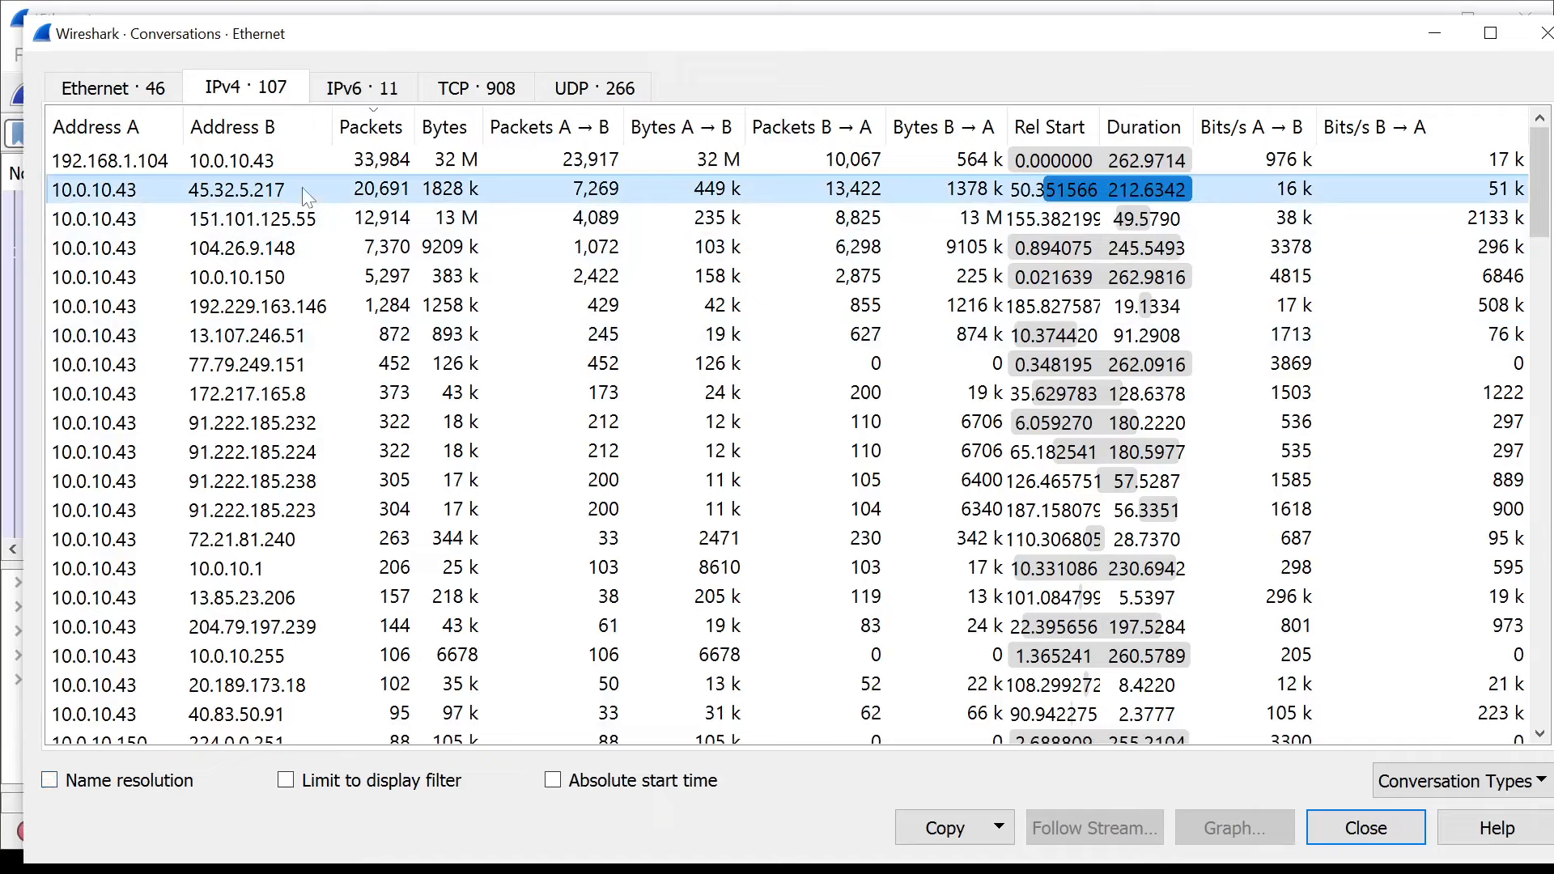
right_click(306, 194)
mouse_move(510, 210)
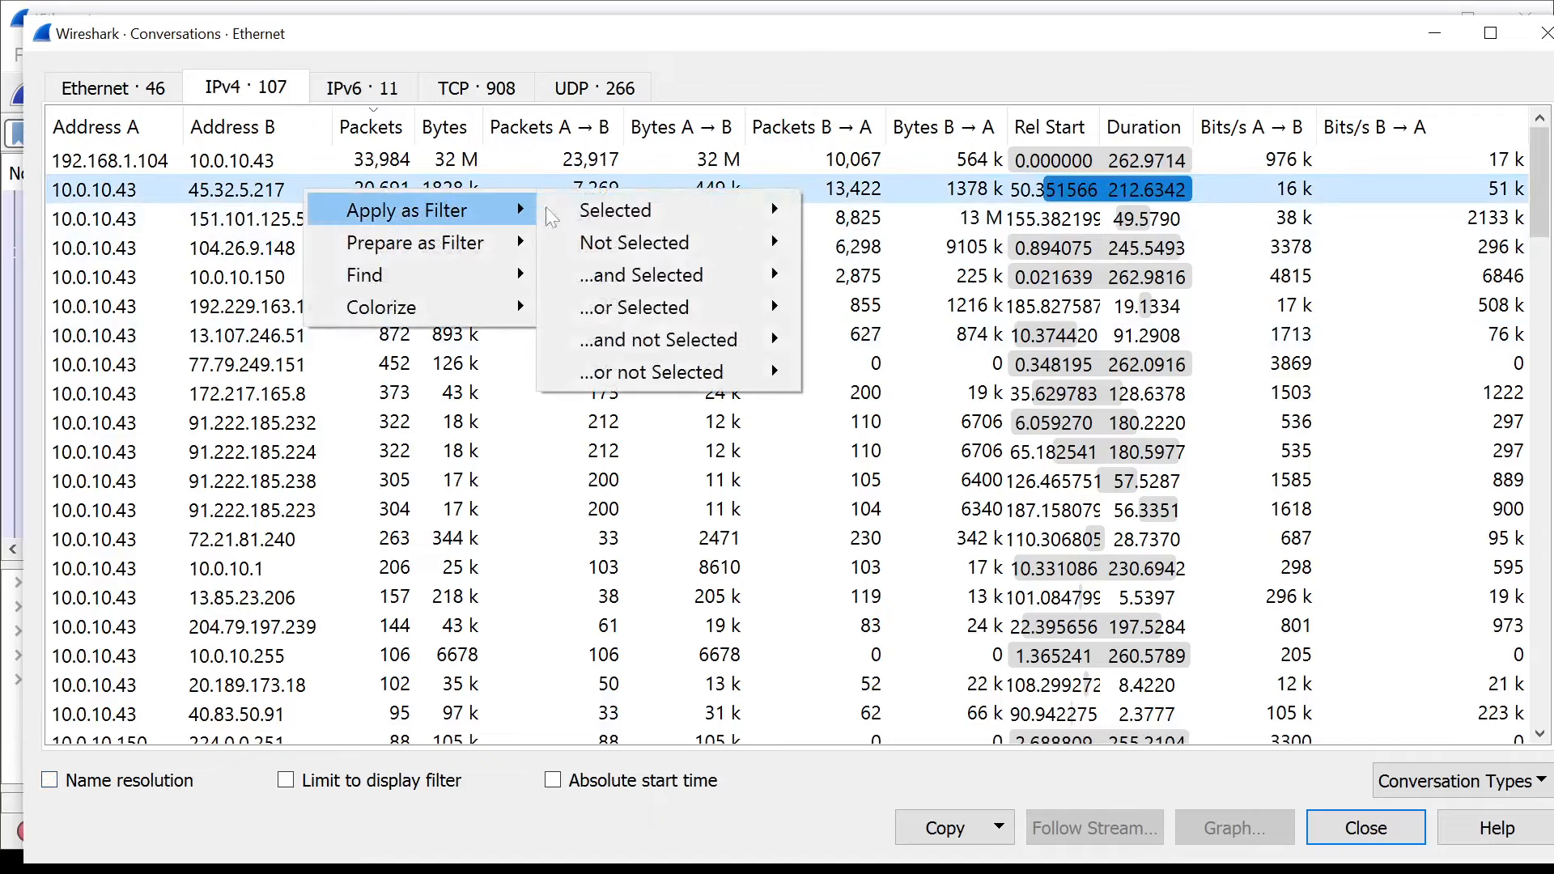
mouse_move(612, 212)
click(842, 210)
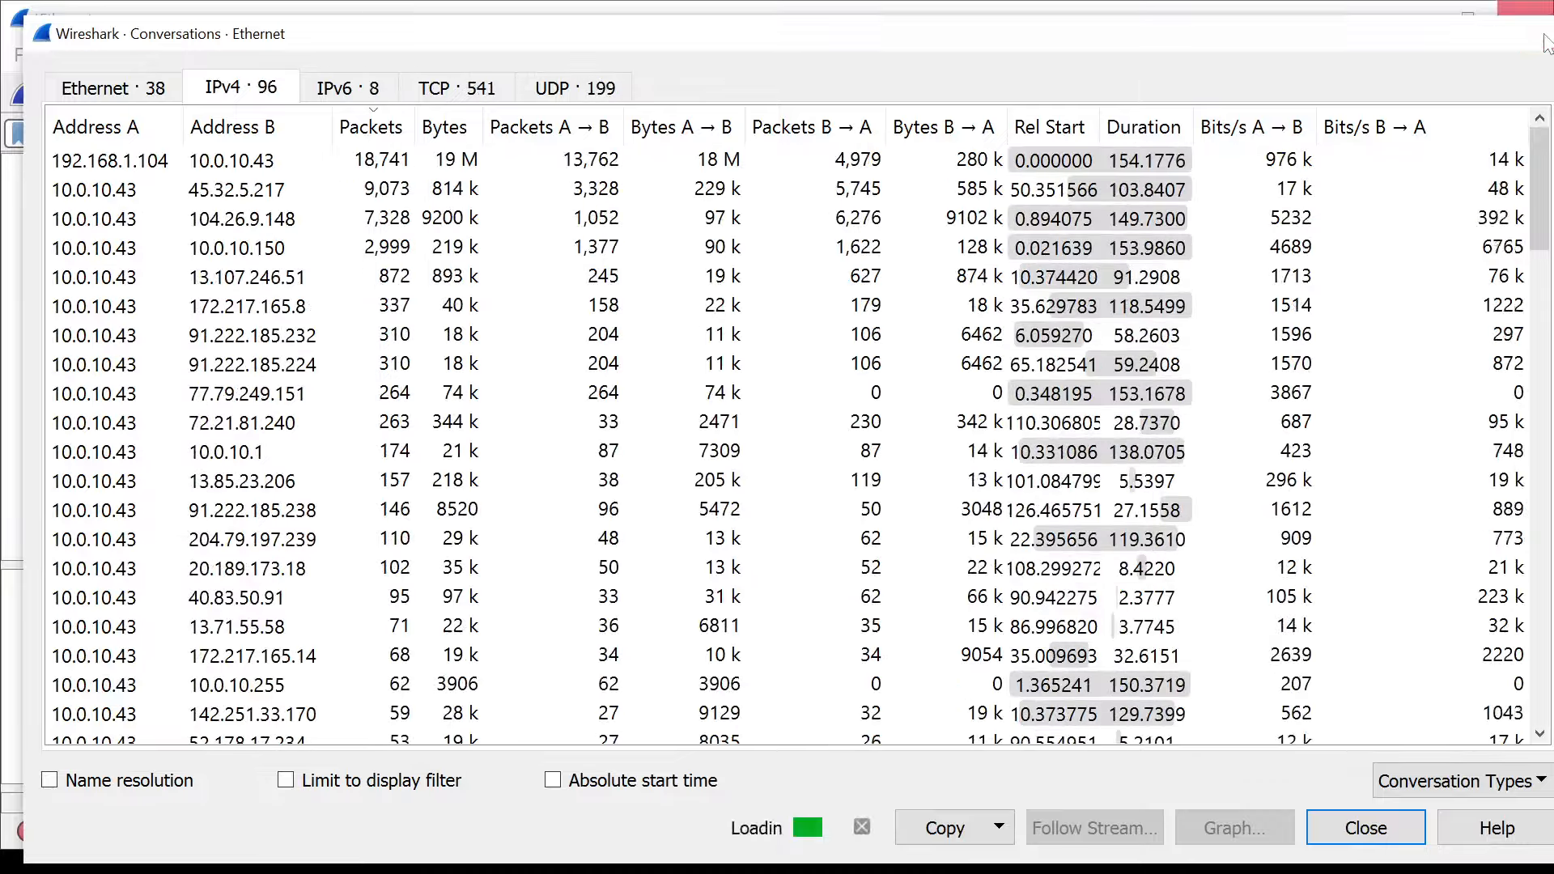
click(1545, 32)
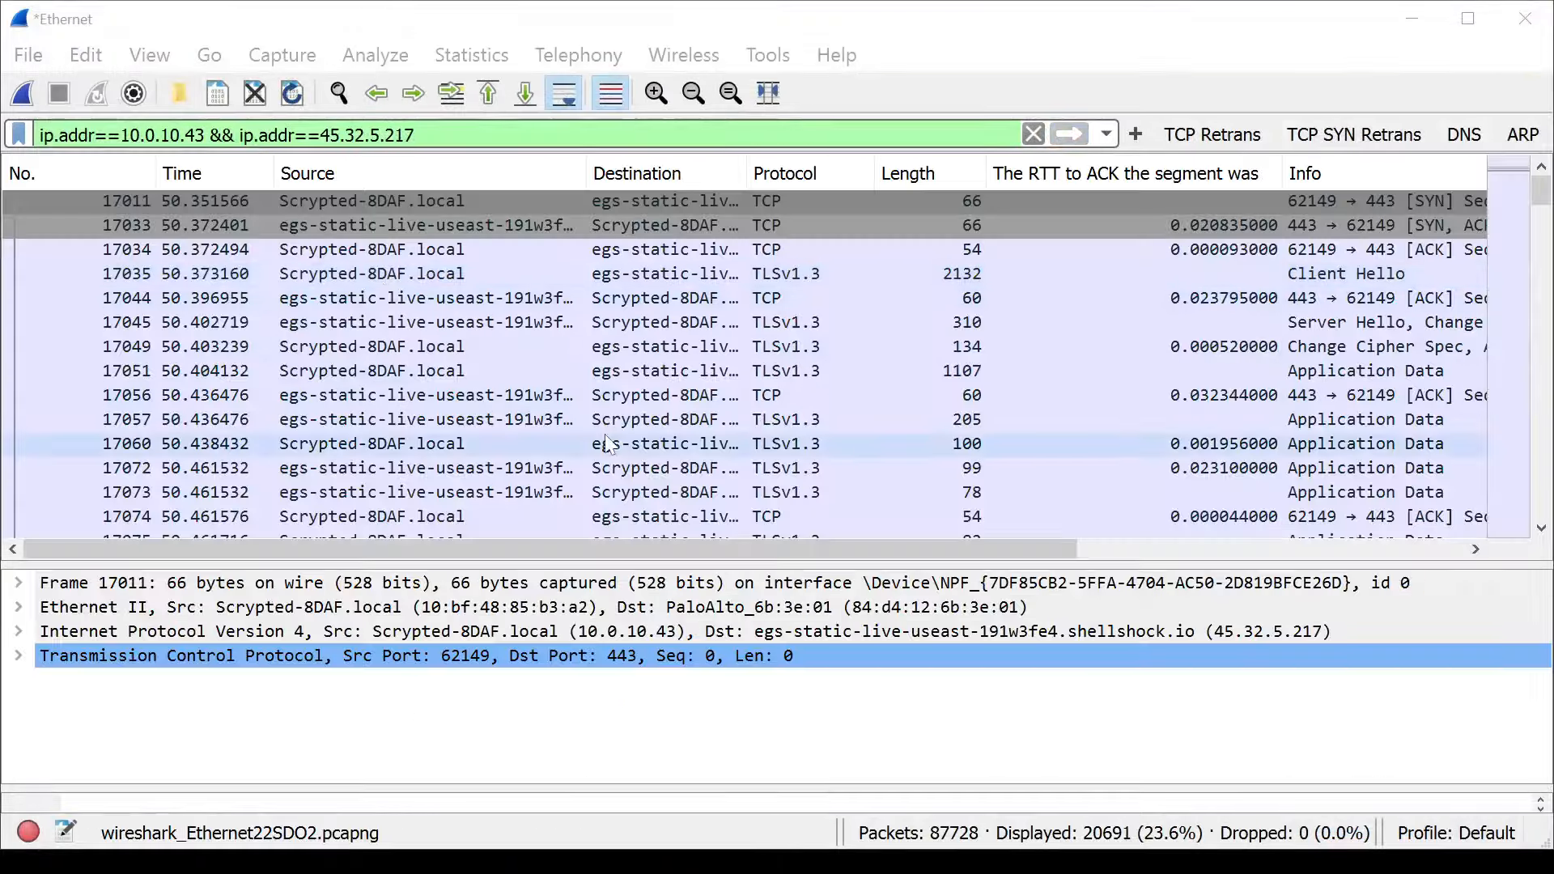
Look through the filtered packets exchanged with the game server, from the opening TCP handshake into the application data.
scroll(606, 435, down, 20)
scroll(609, 444, down, 2)
scroll(609, 443, up, 20)
scroll(608, 443, down, 20)
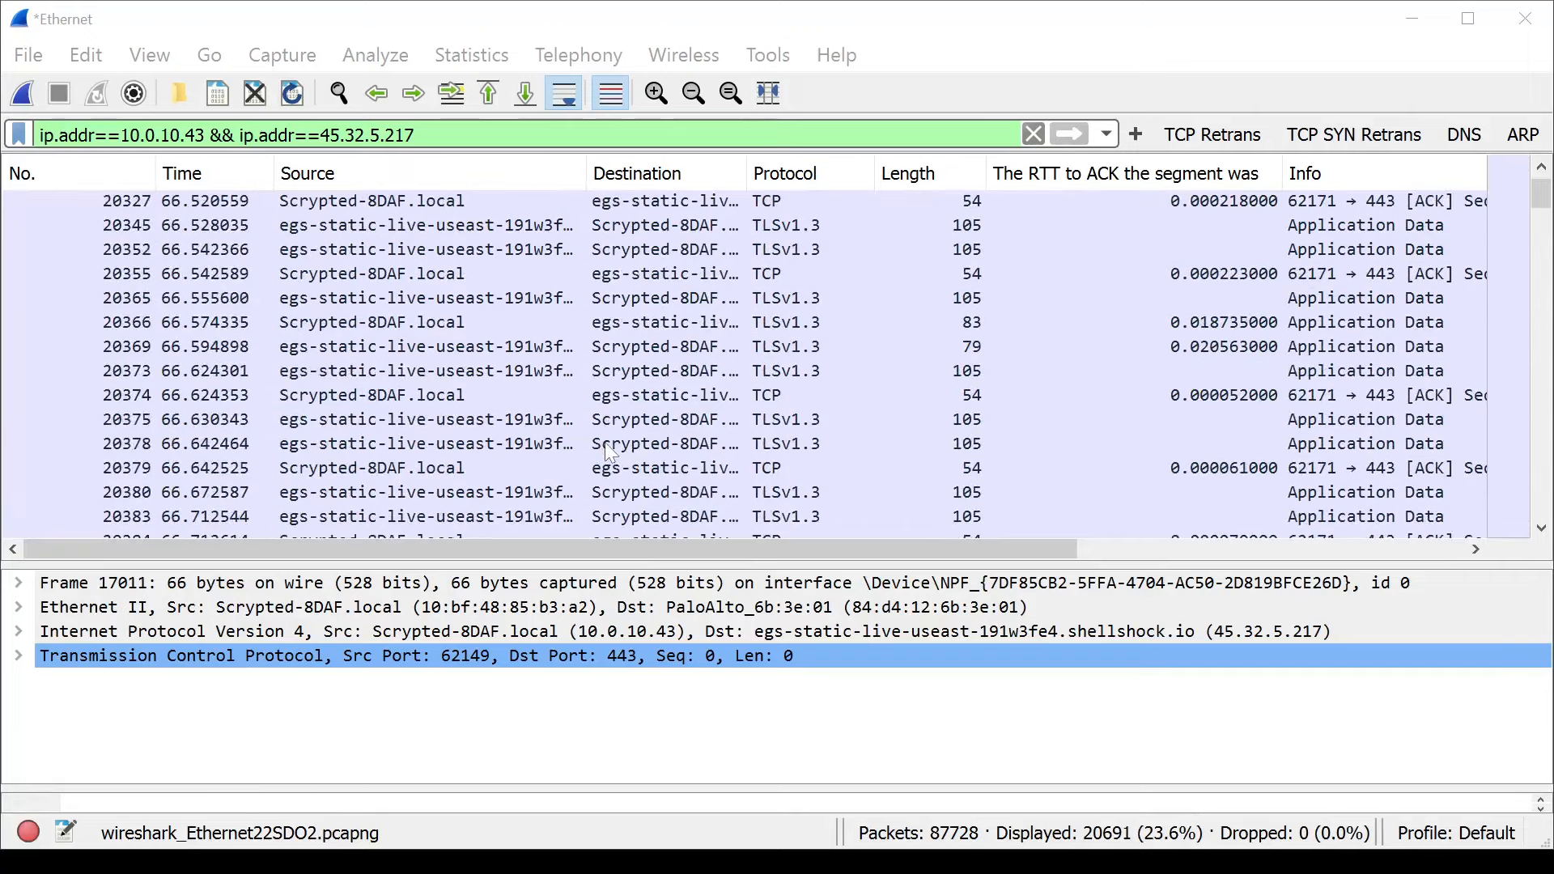
scroll(610, 452, down, 4)
scroll(610, 452, up, 20)
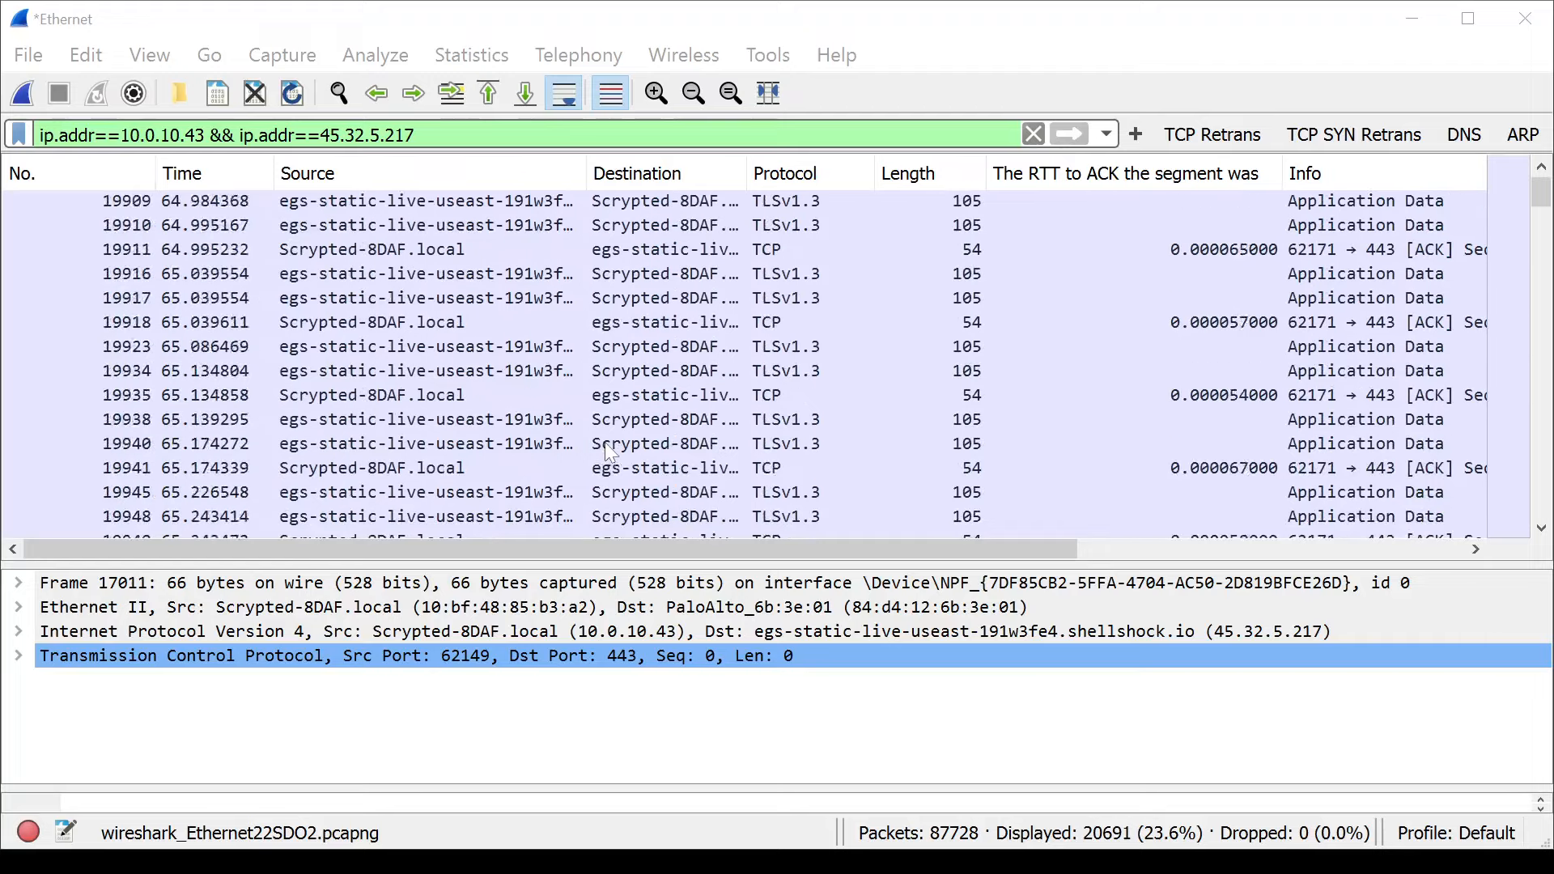
scroll(610, 451, up, 15)
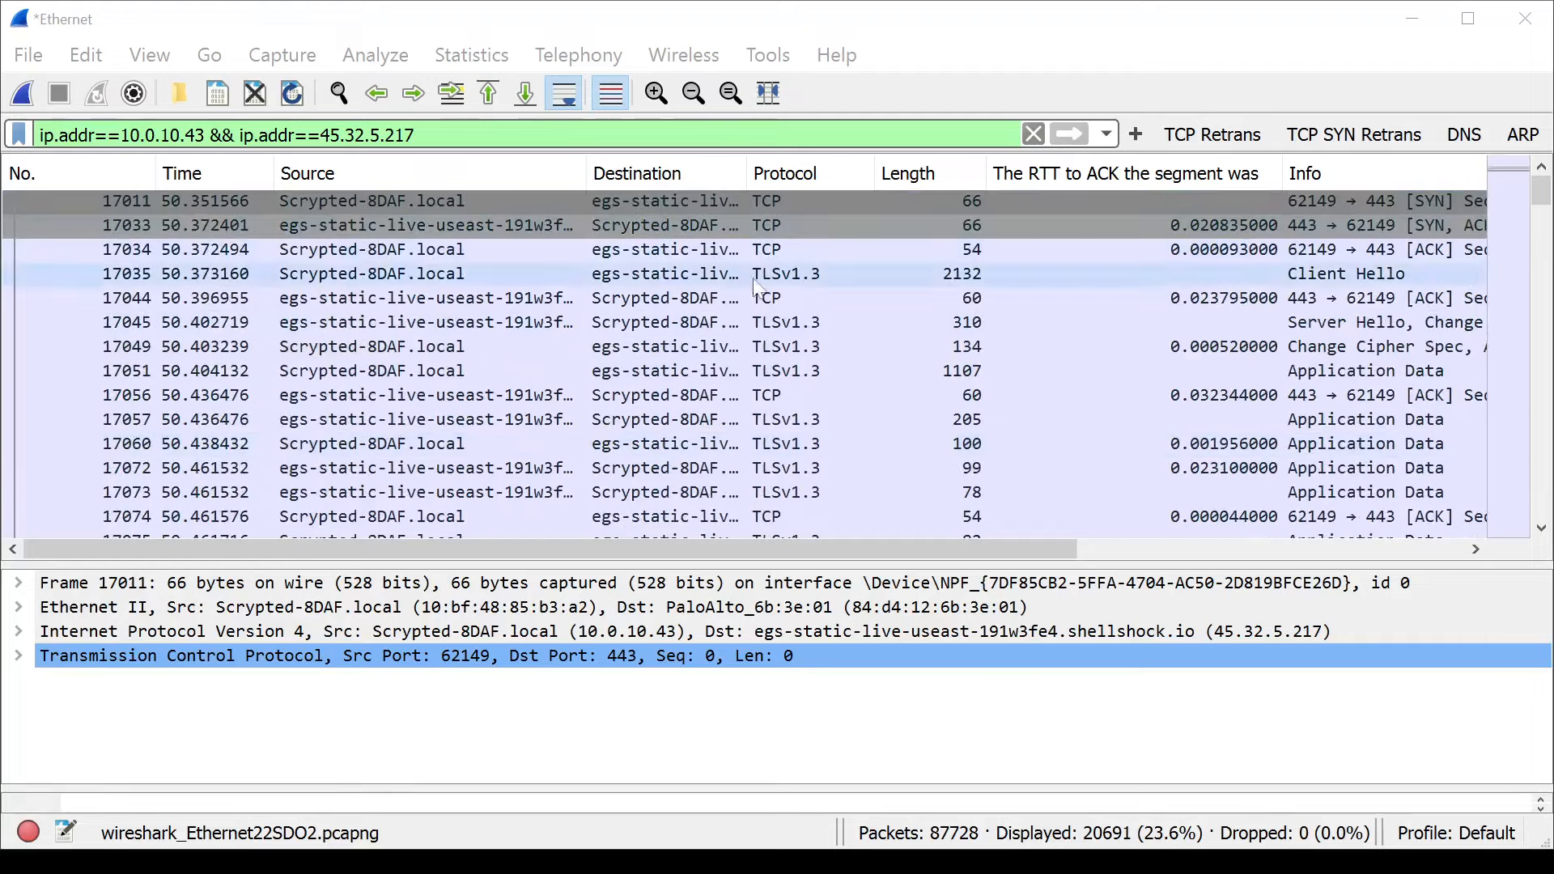
scroll(788, 343, down, 20)
scroll(788, 343, up, 20)
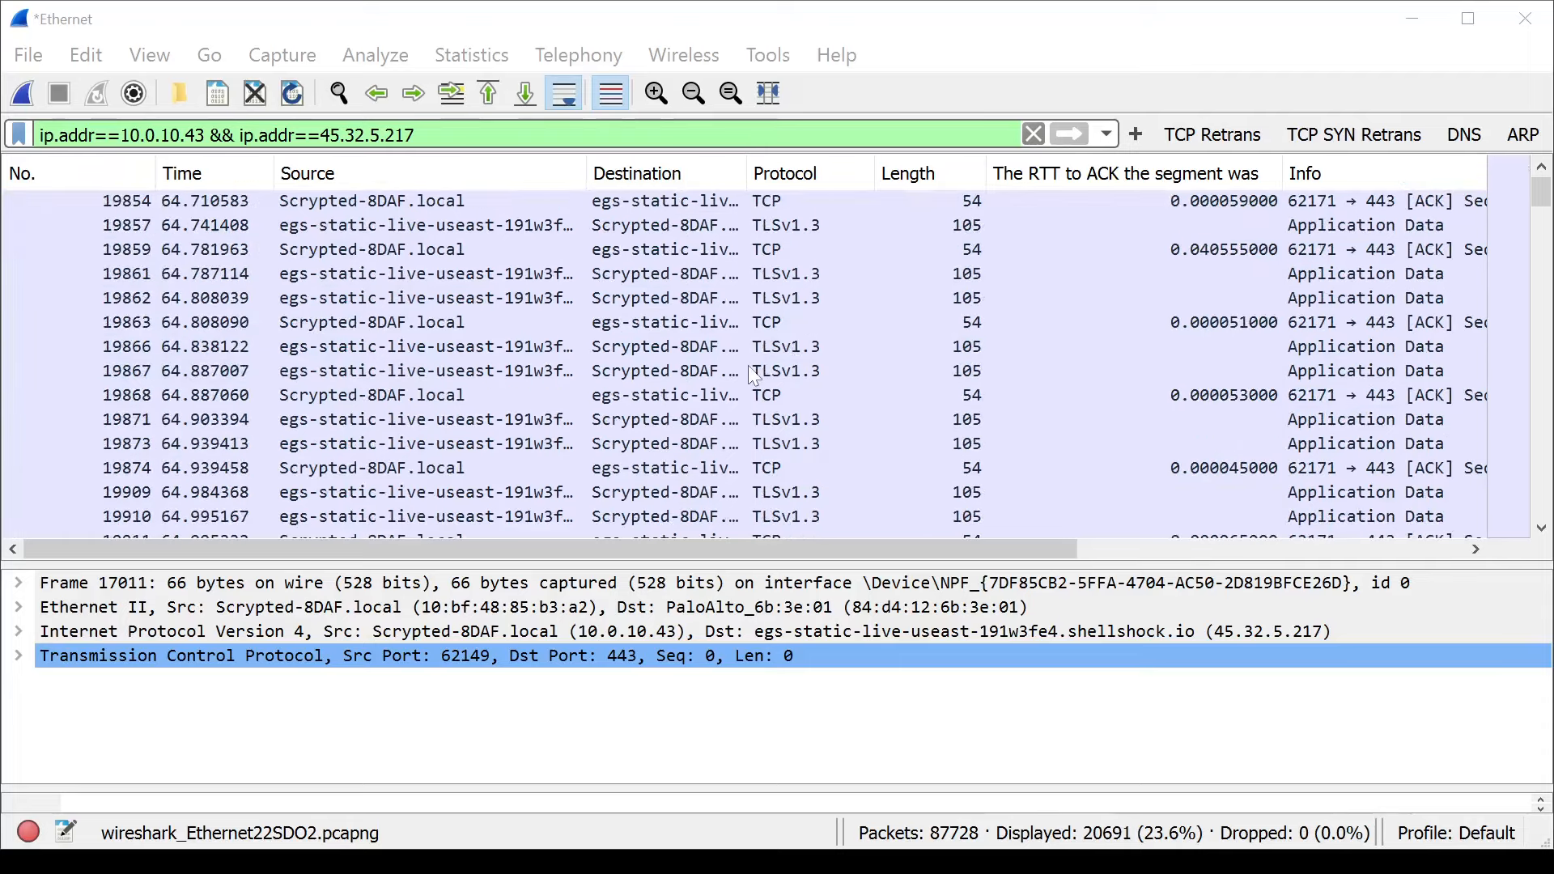
scroll(745, 363, up, 1)
Turn off network address resolution and narrow the packet list's Source column.
click(162, 56)
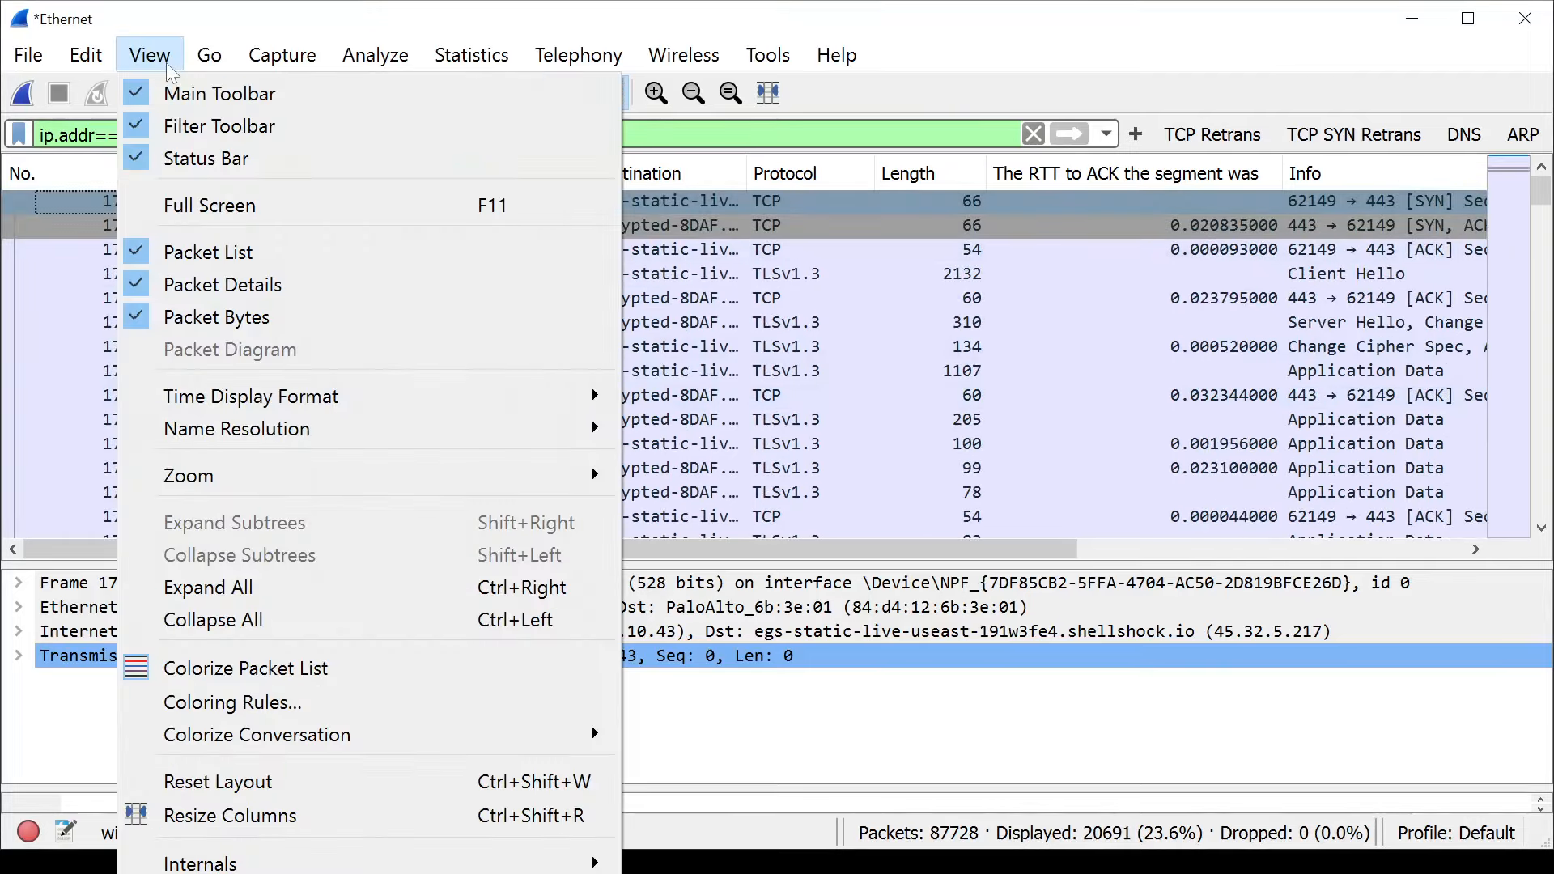
mouse_move(279, 445)
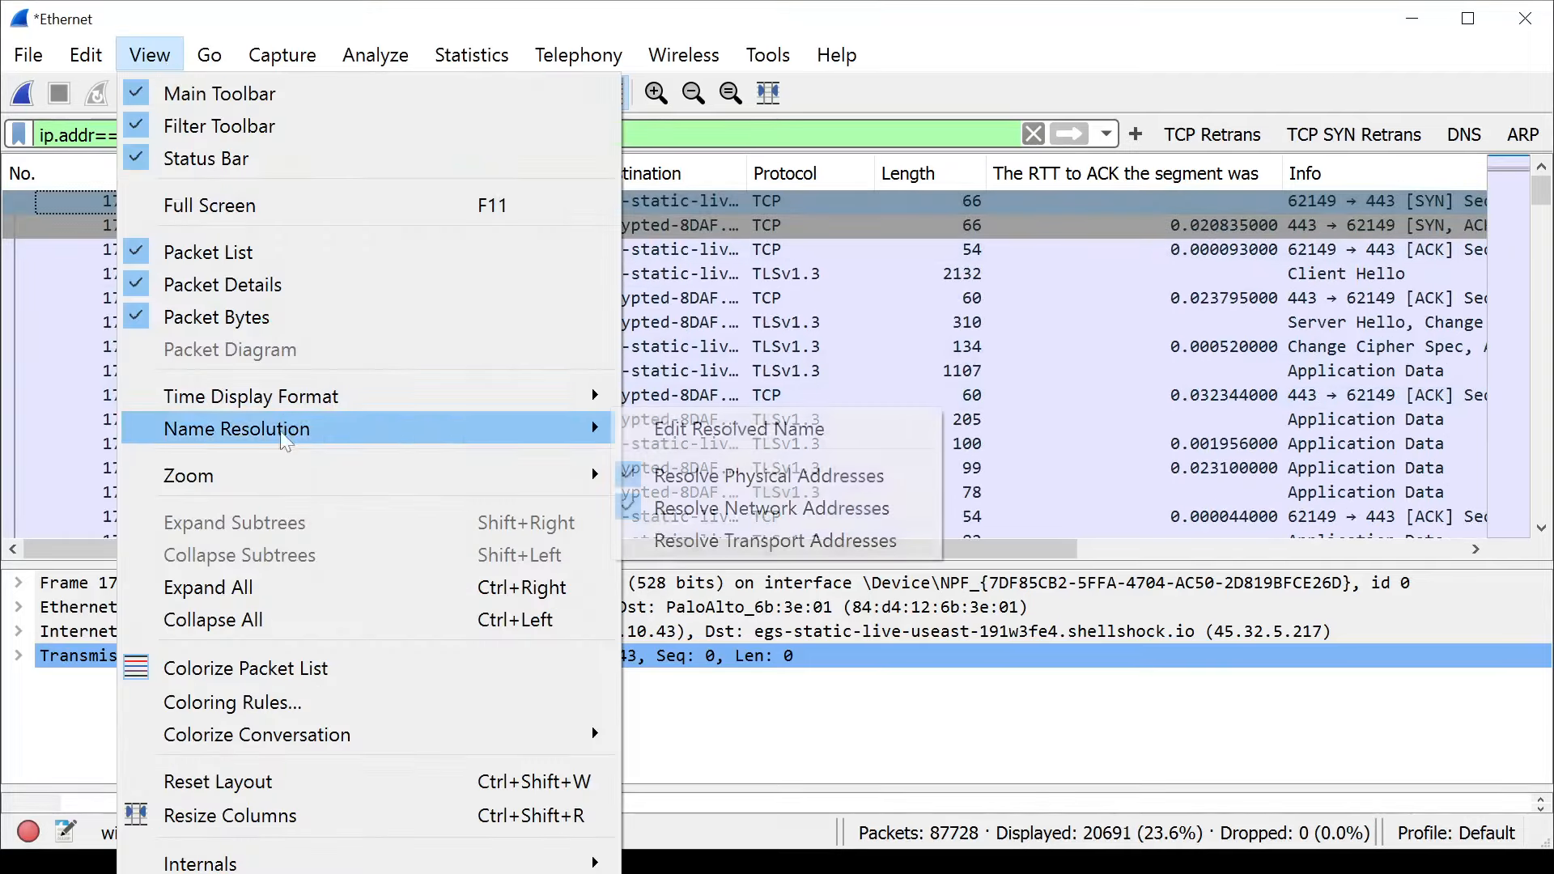
click(684, 507)
drag(586, 178, 516, 182)
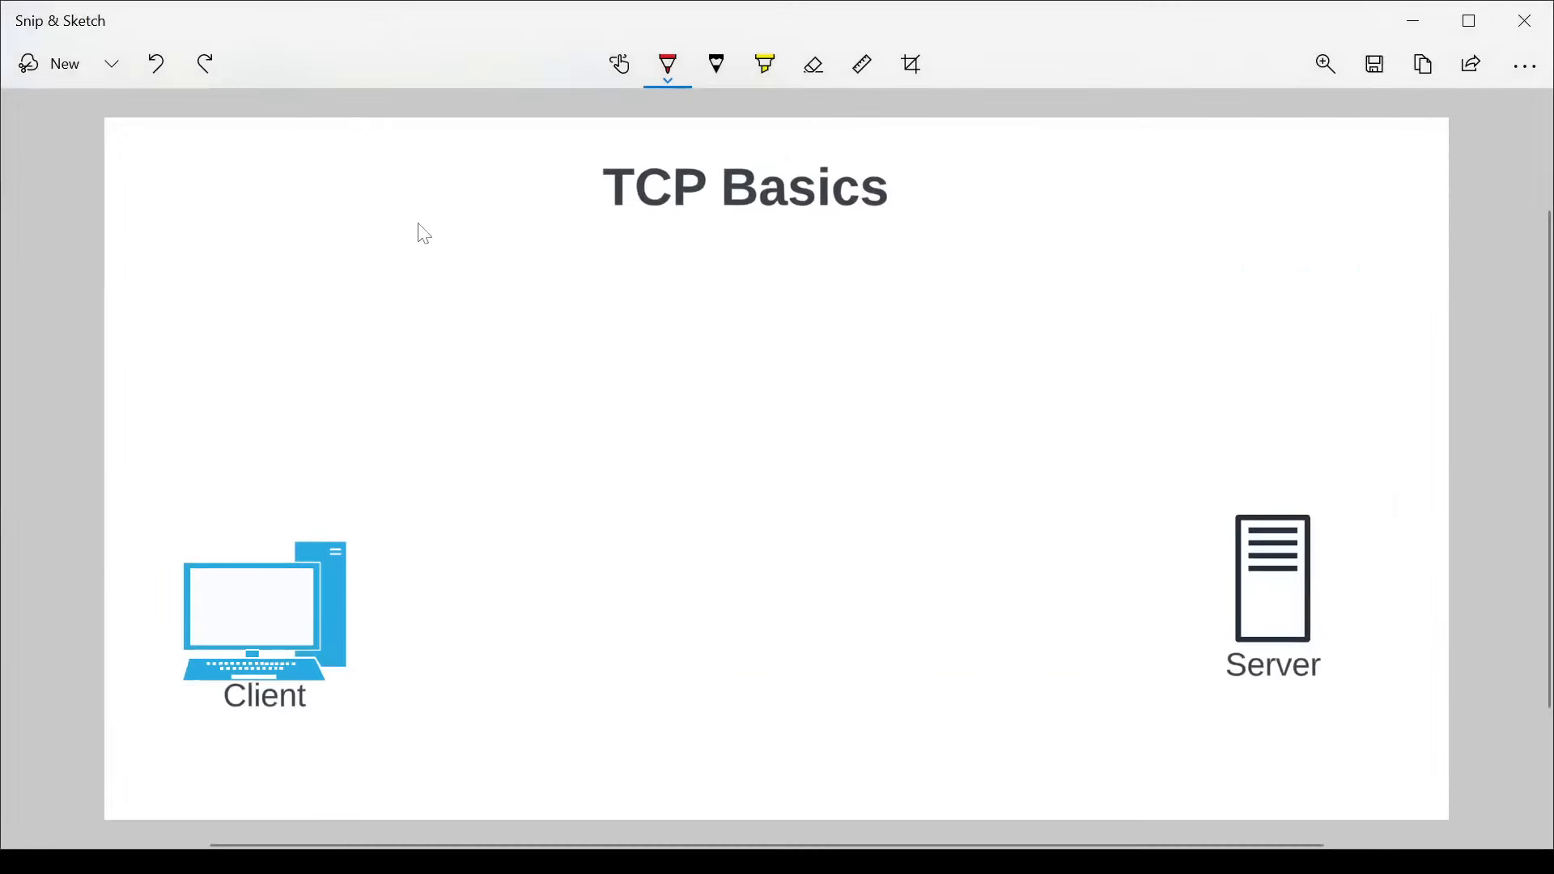
In Snip & Sketch, change the ballpoint pen colour to teal blue and underline the "TCP Basics" title.
click(670, 70)
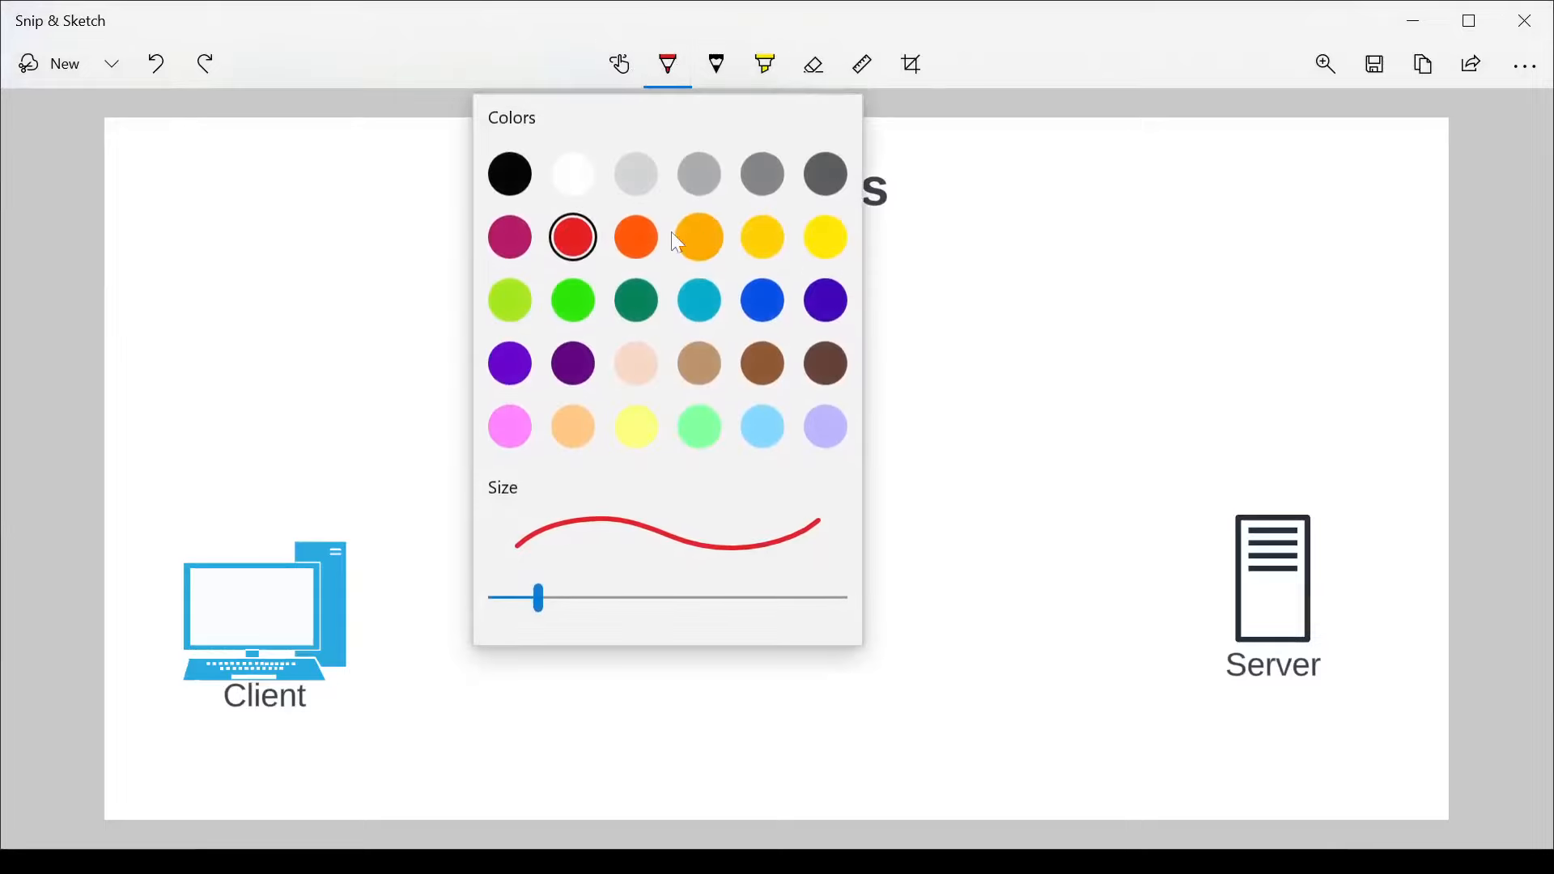
click(700, 302)
drag(618, 228, 910, 221)
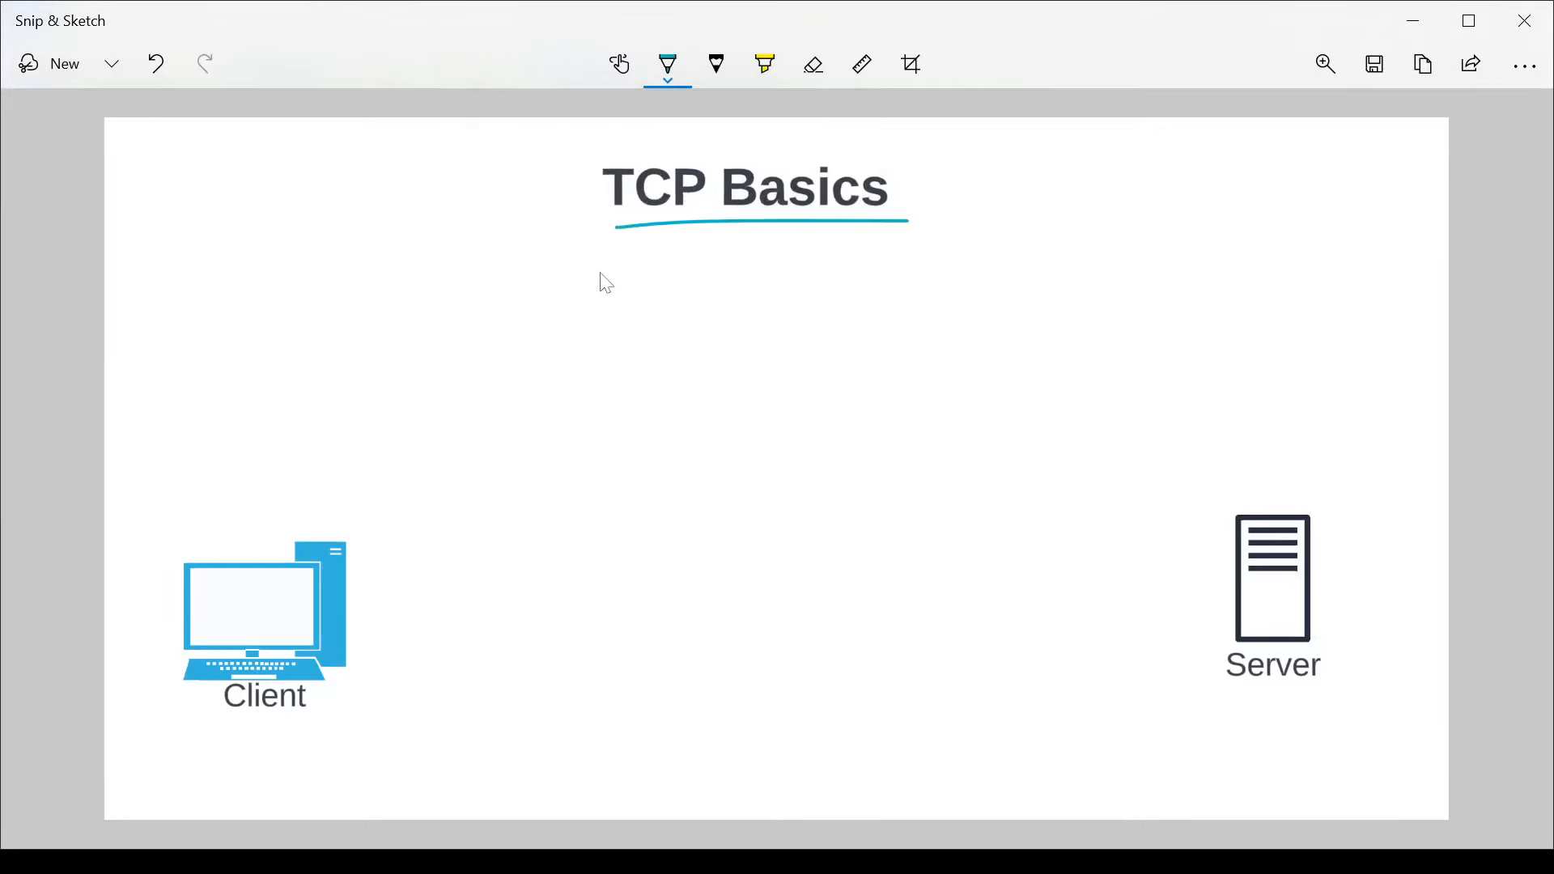
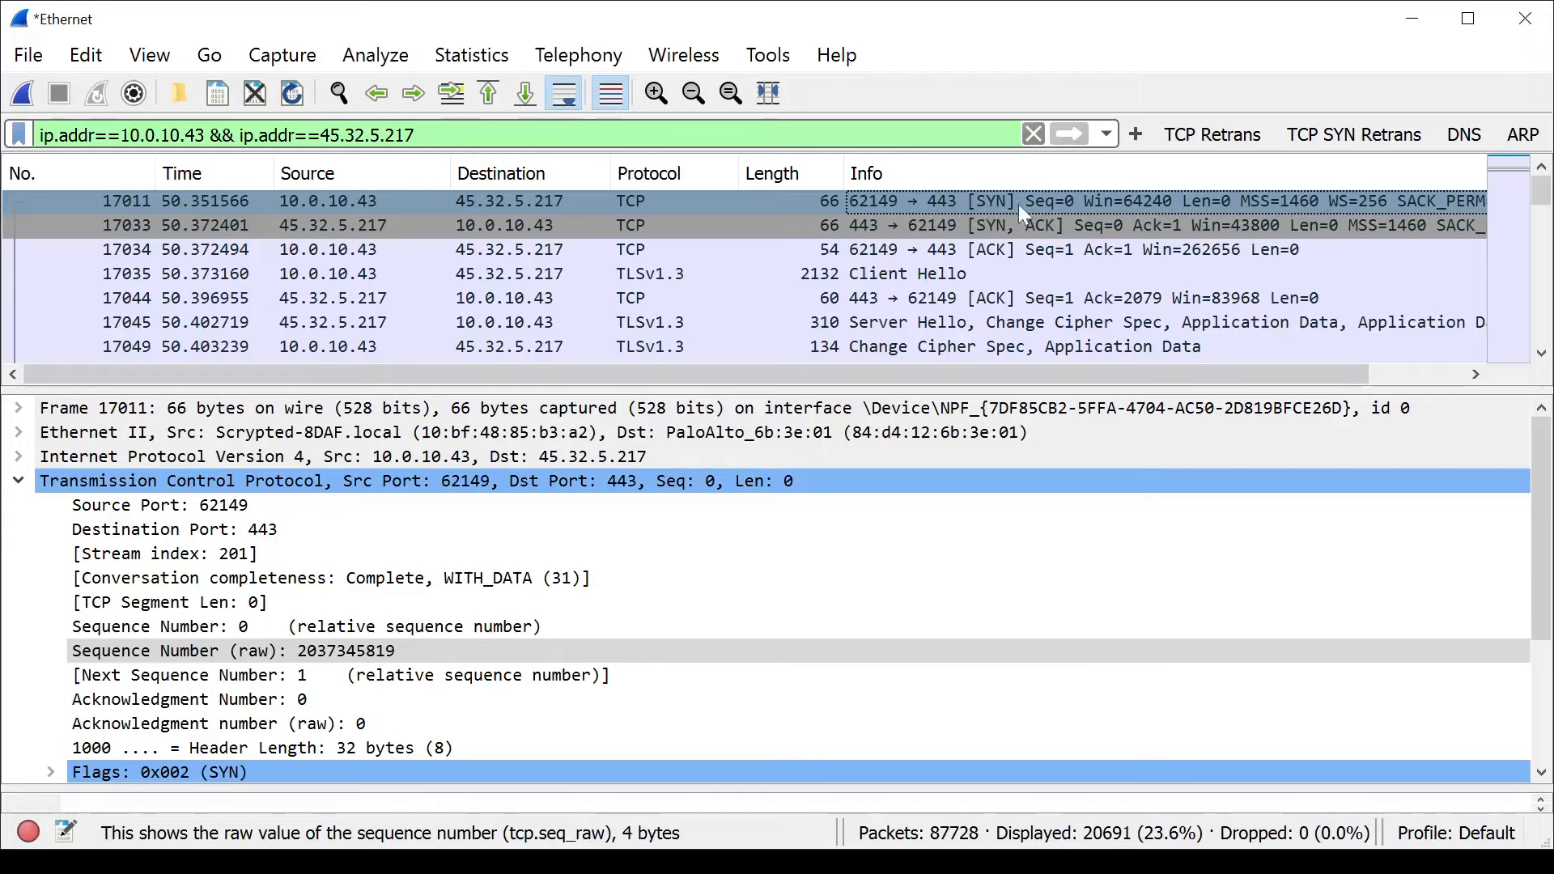
In Wireshark, select SYN packet 17011, expand its TCP flags and examine the Syn bit among the other flags.
click(1004, 246)
click(992, 197)
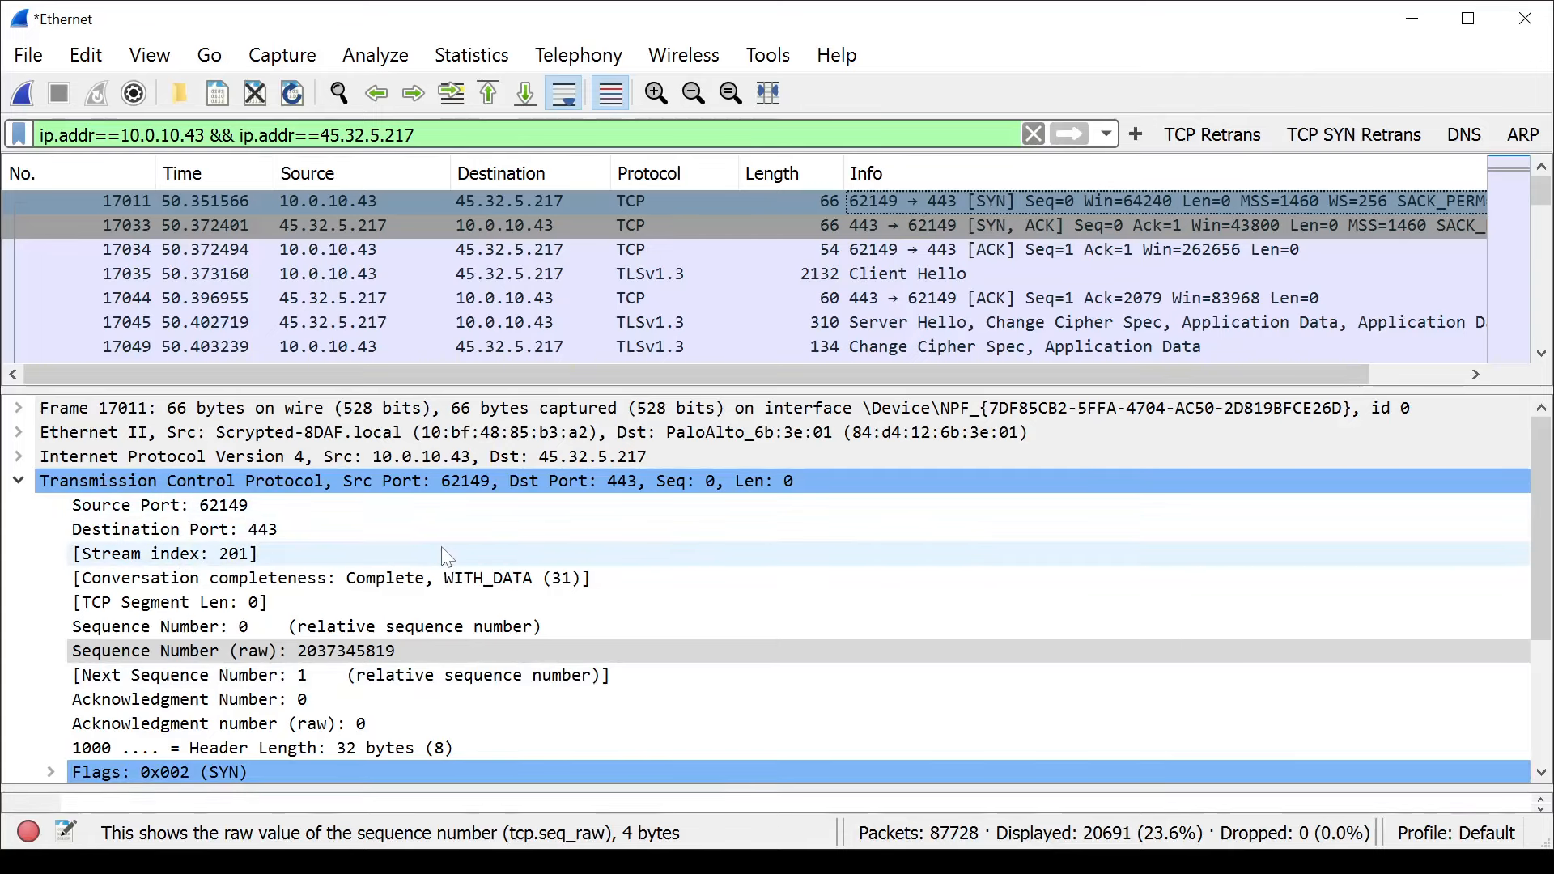
scroll(374, 655, down, 3)
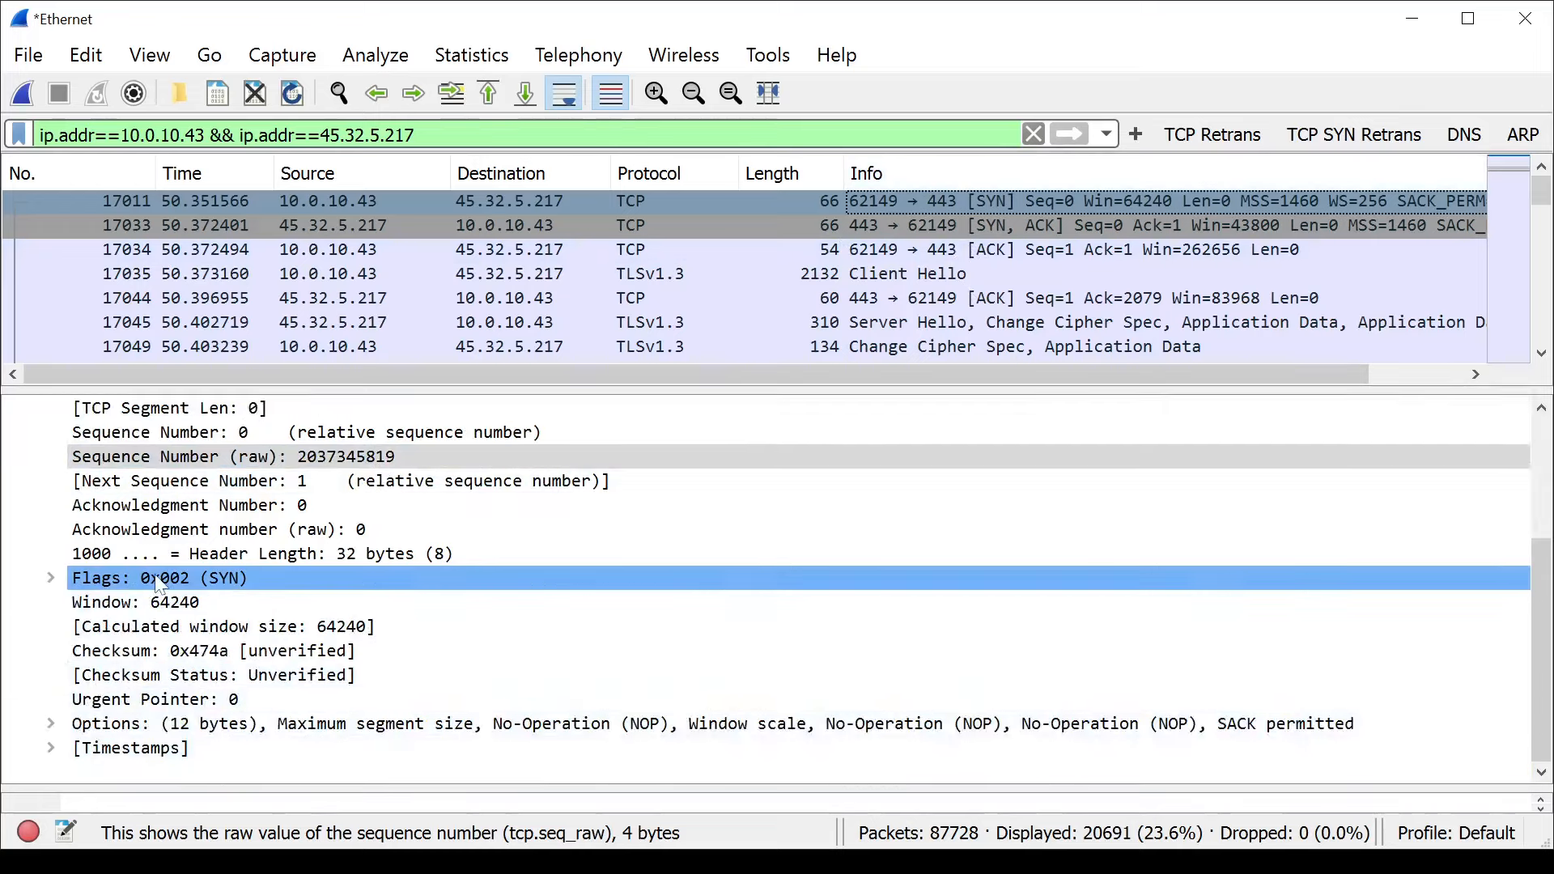
click(50, 578)
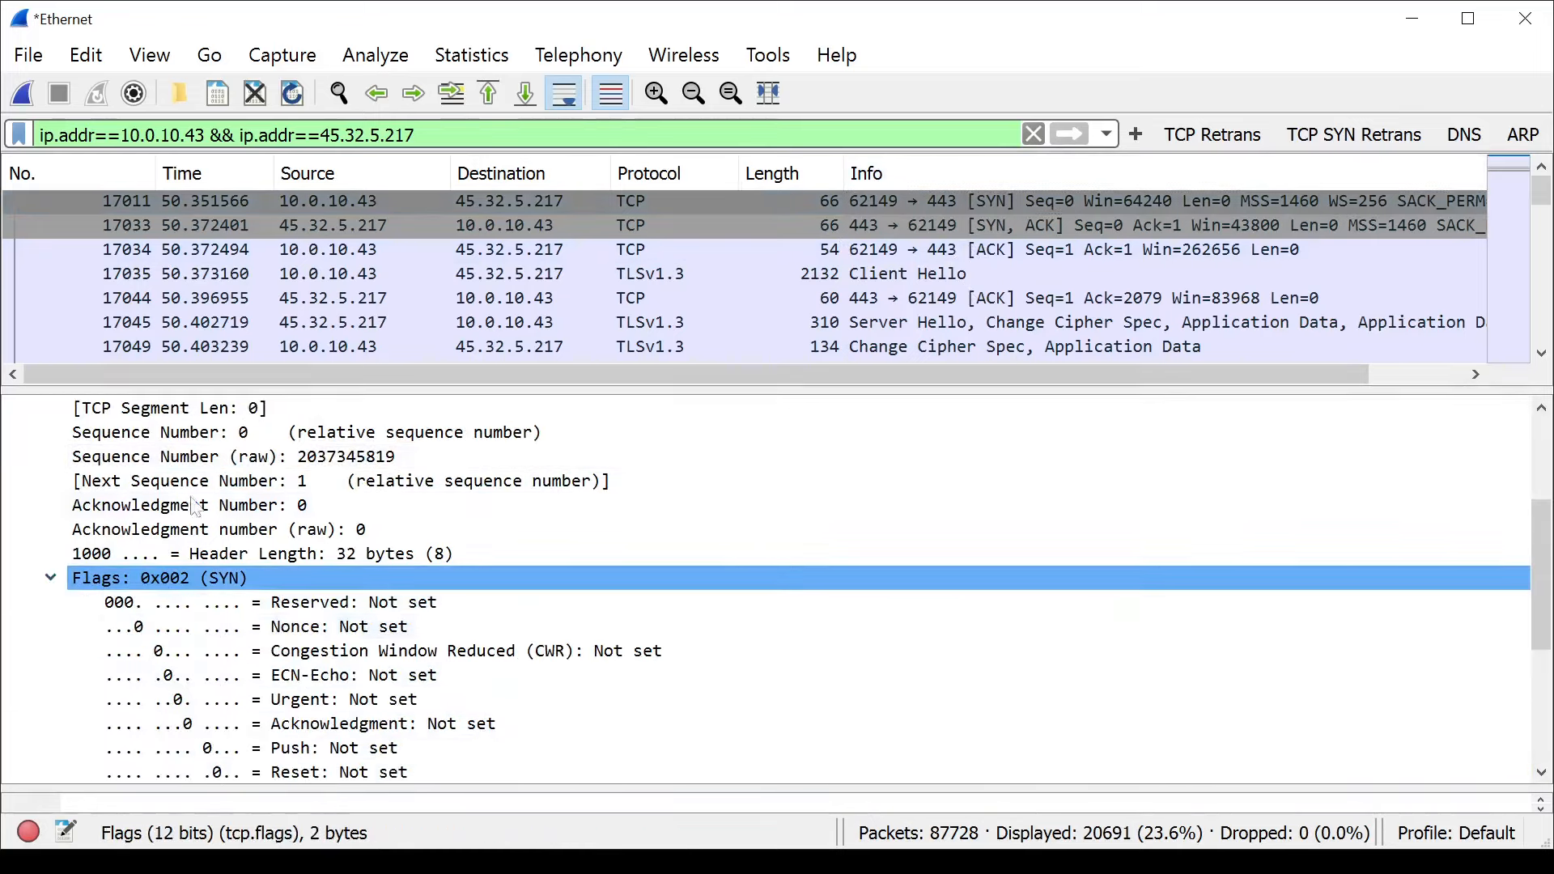
scroll(409, 624, down, 4)
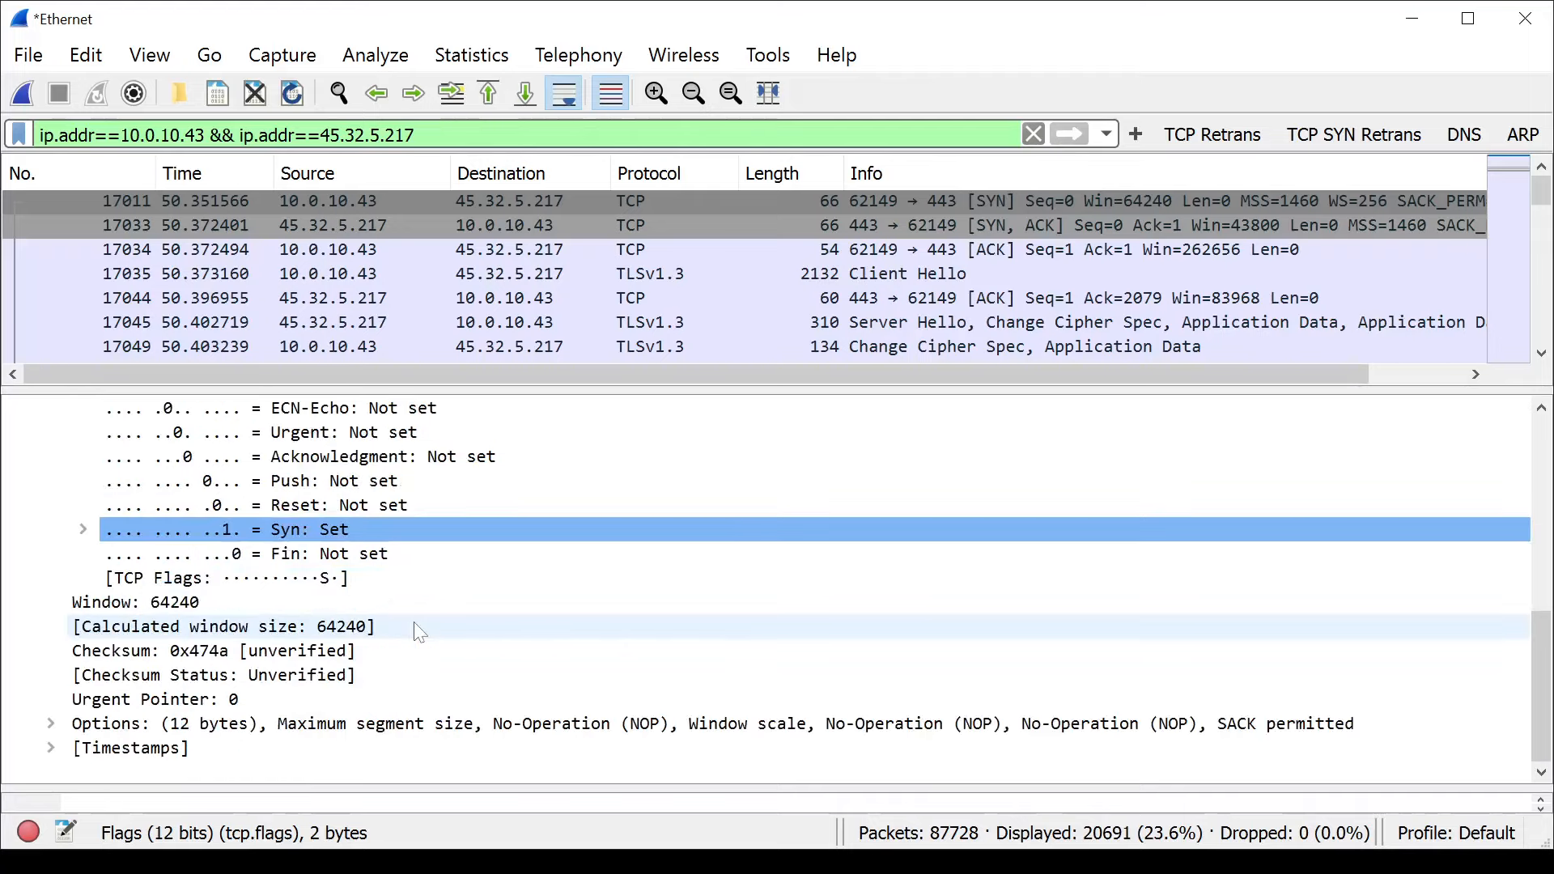
click(353, 531)
scroll(413, 580, up, 4)
scroll(426, 616, down, 4)
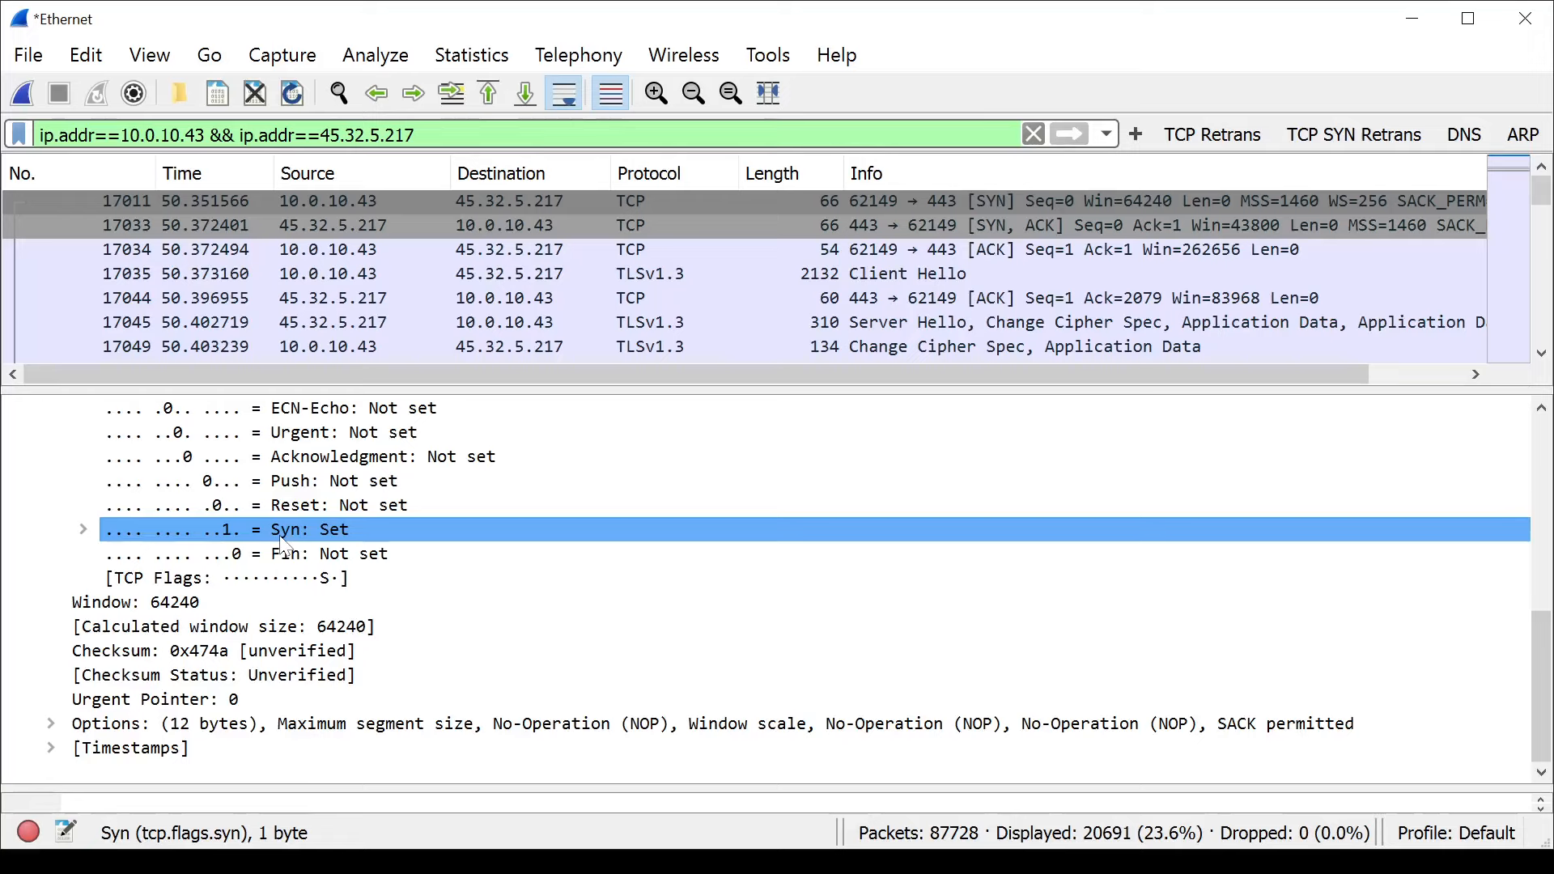
Examine the Syn and Acknowledgment flags of SYN, ACK packet 17033 and ACK packet 17034.
click(1036, 226)
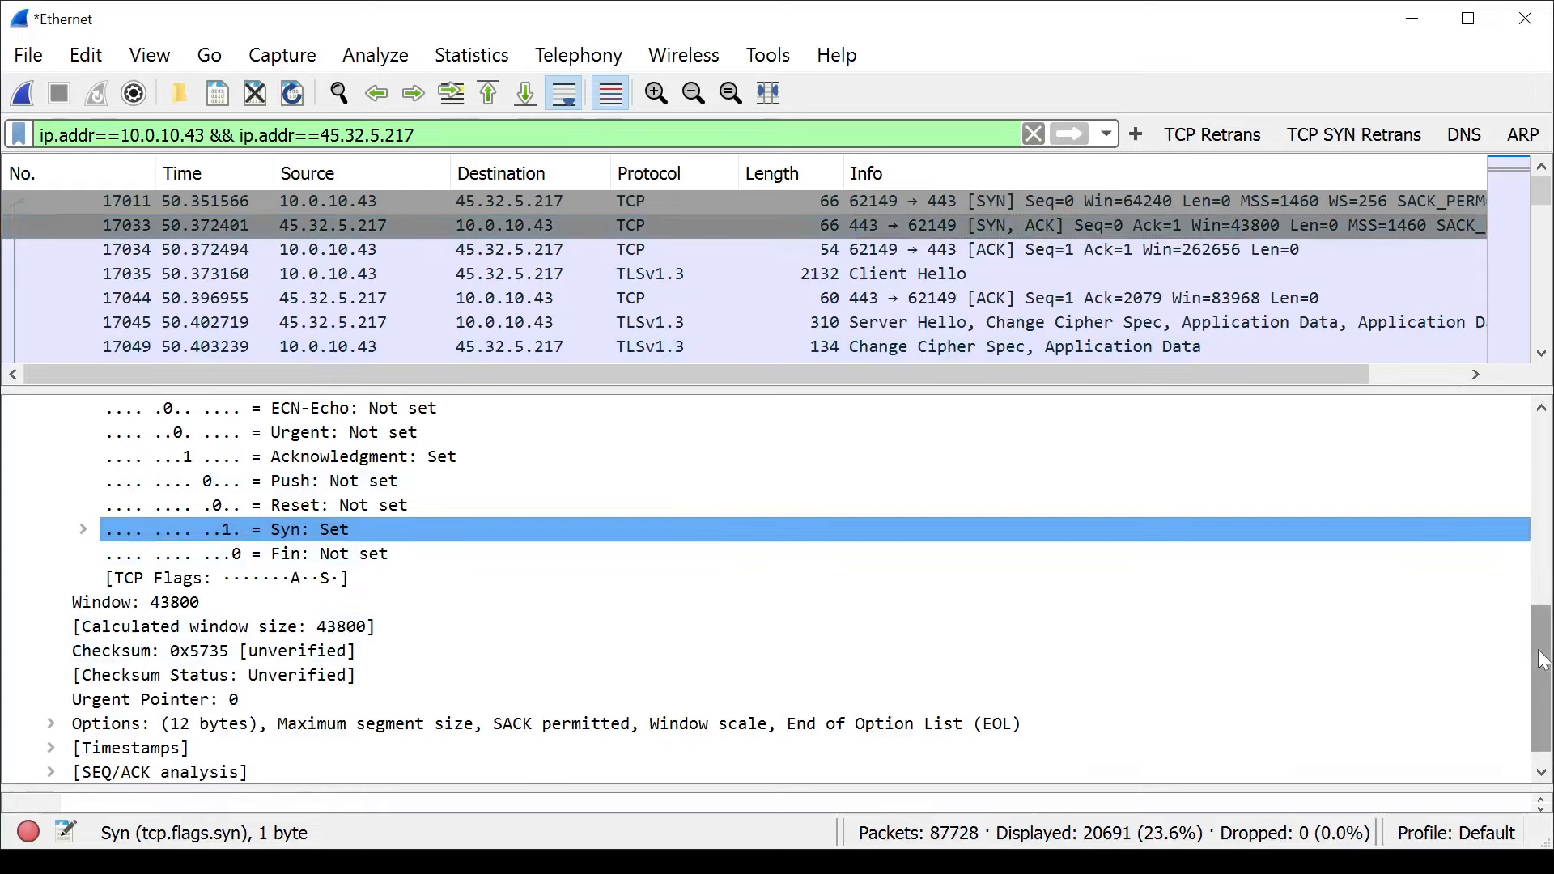
drag(1538, 659, 1536, 623)
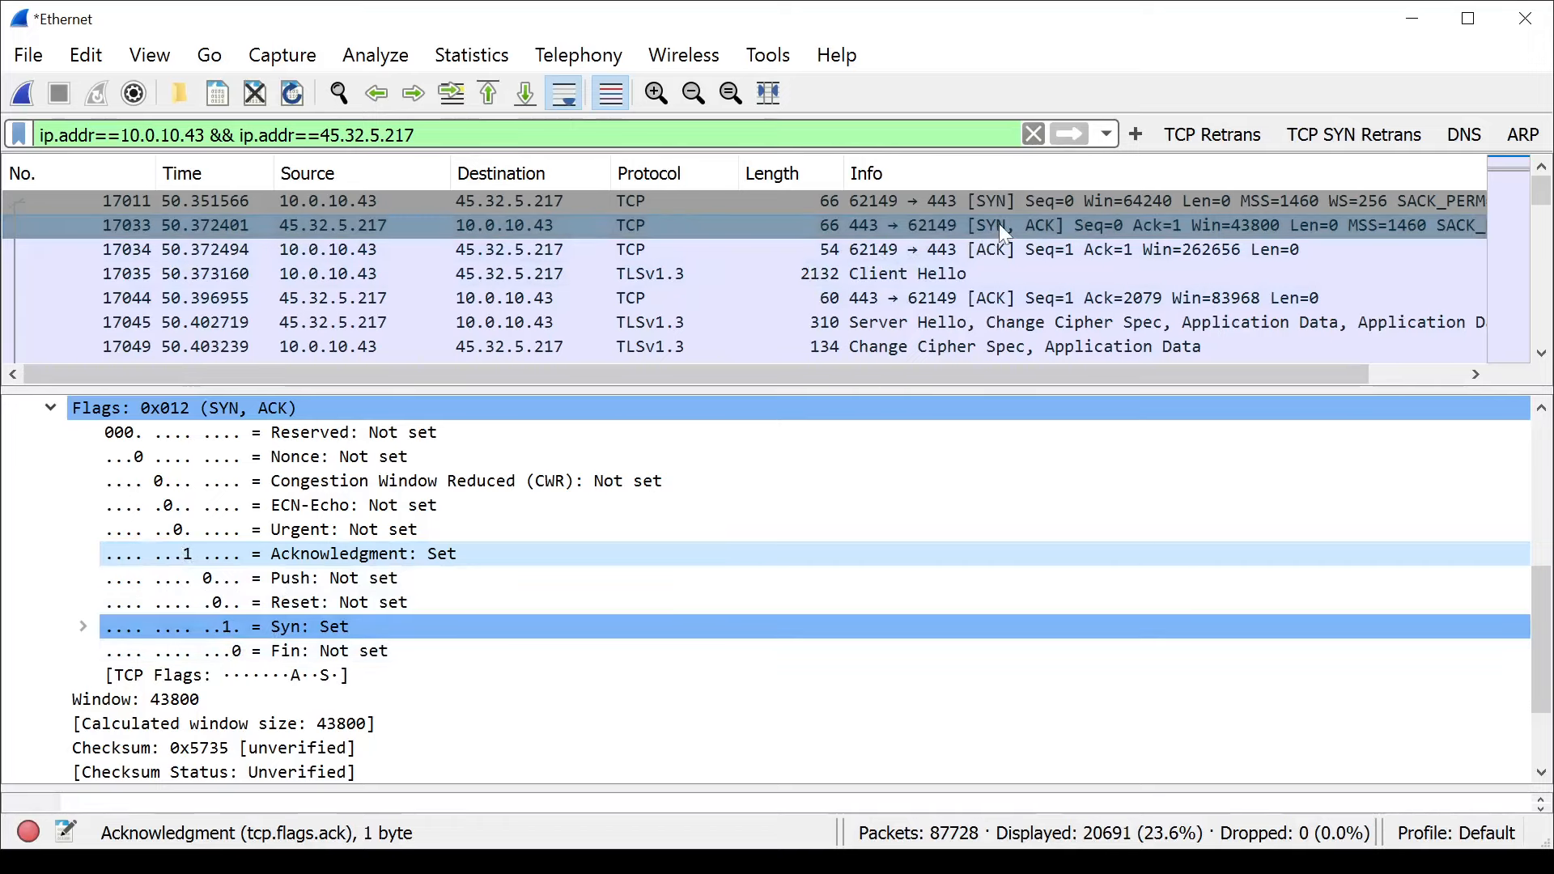
click(995, 248)
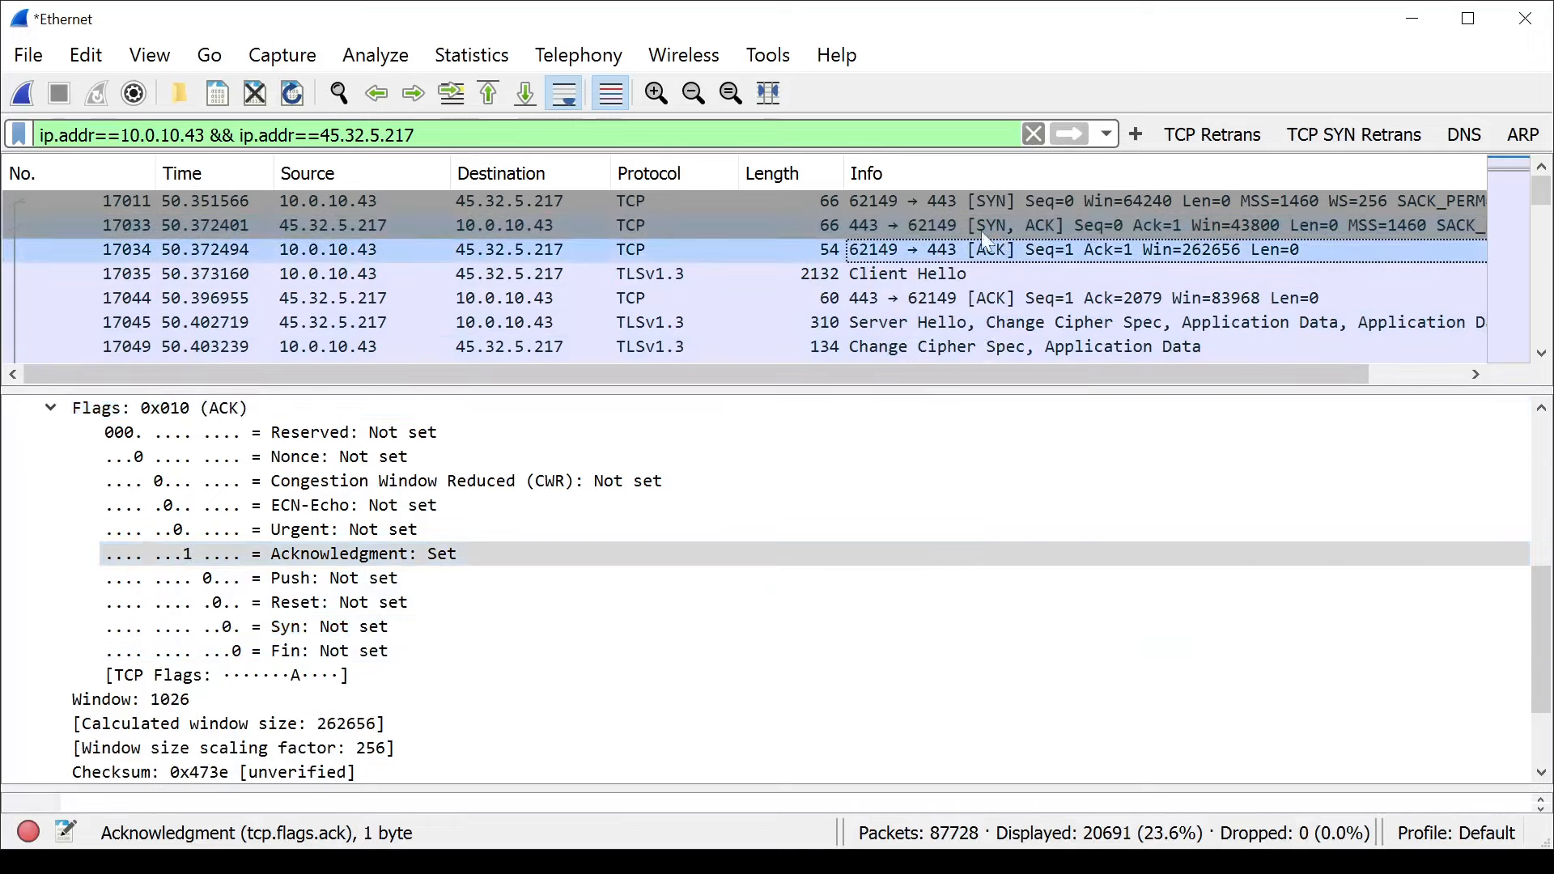
click(180, 555)
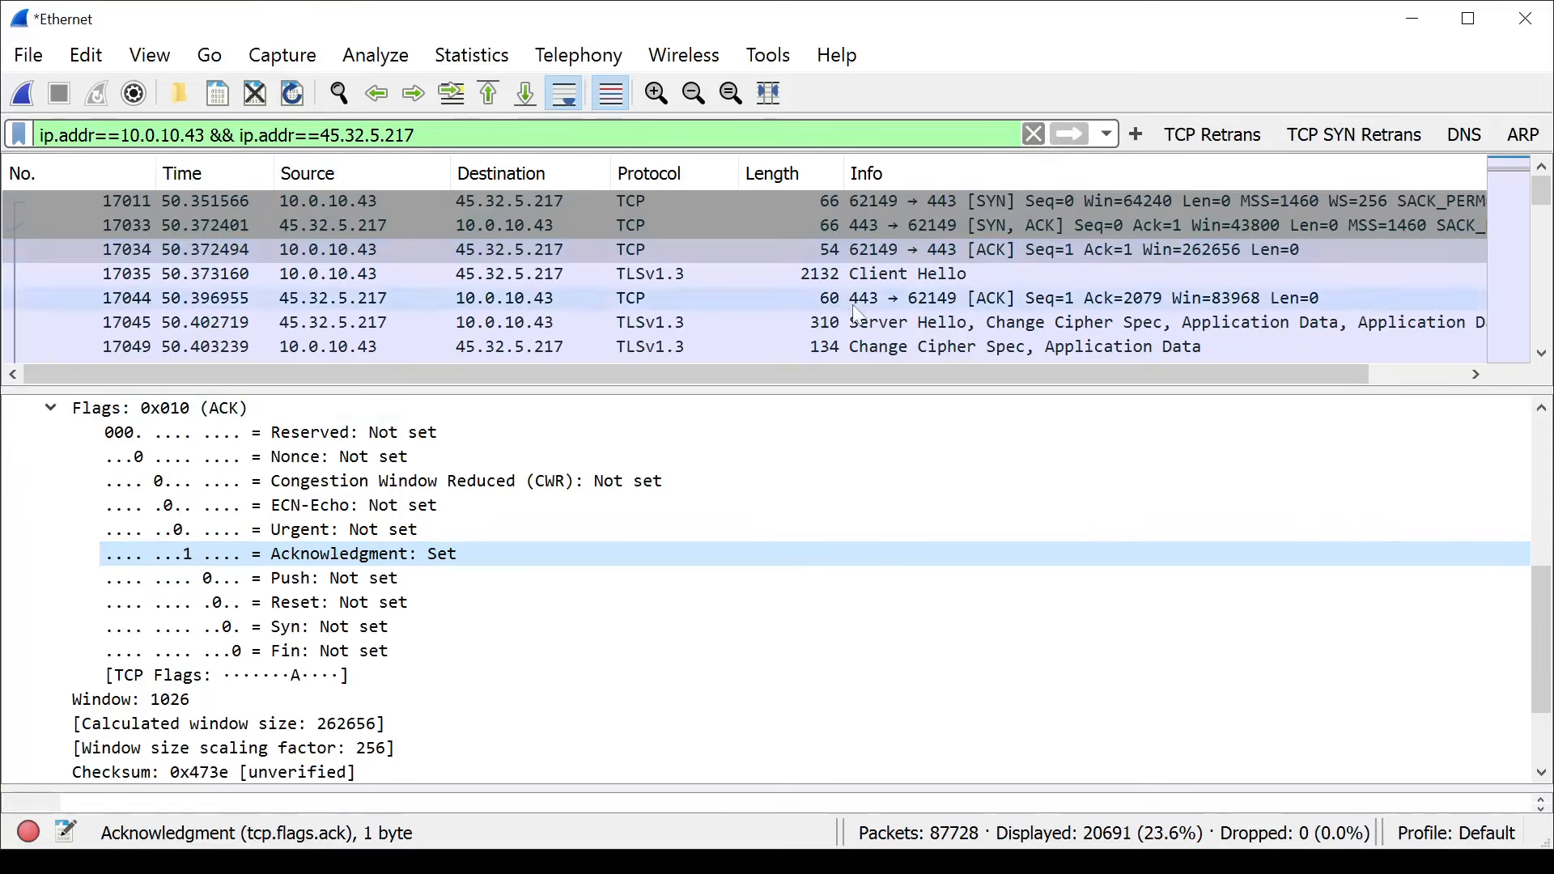
click(1024, 252)
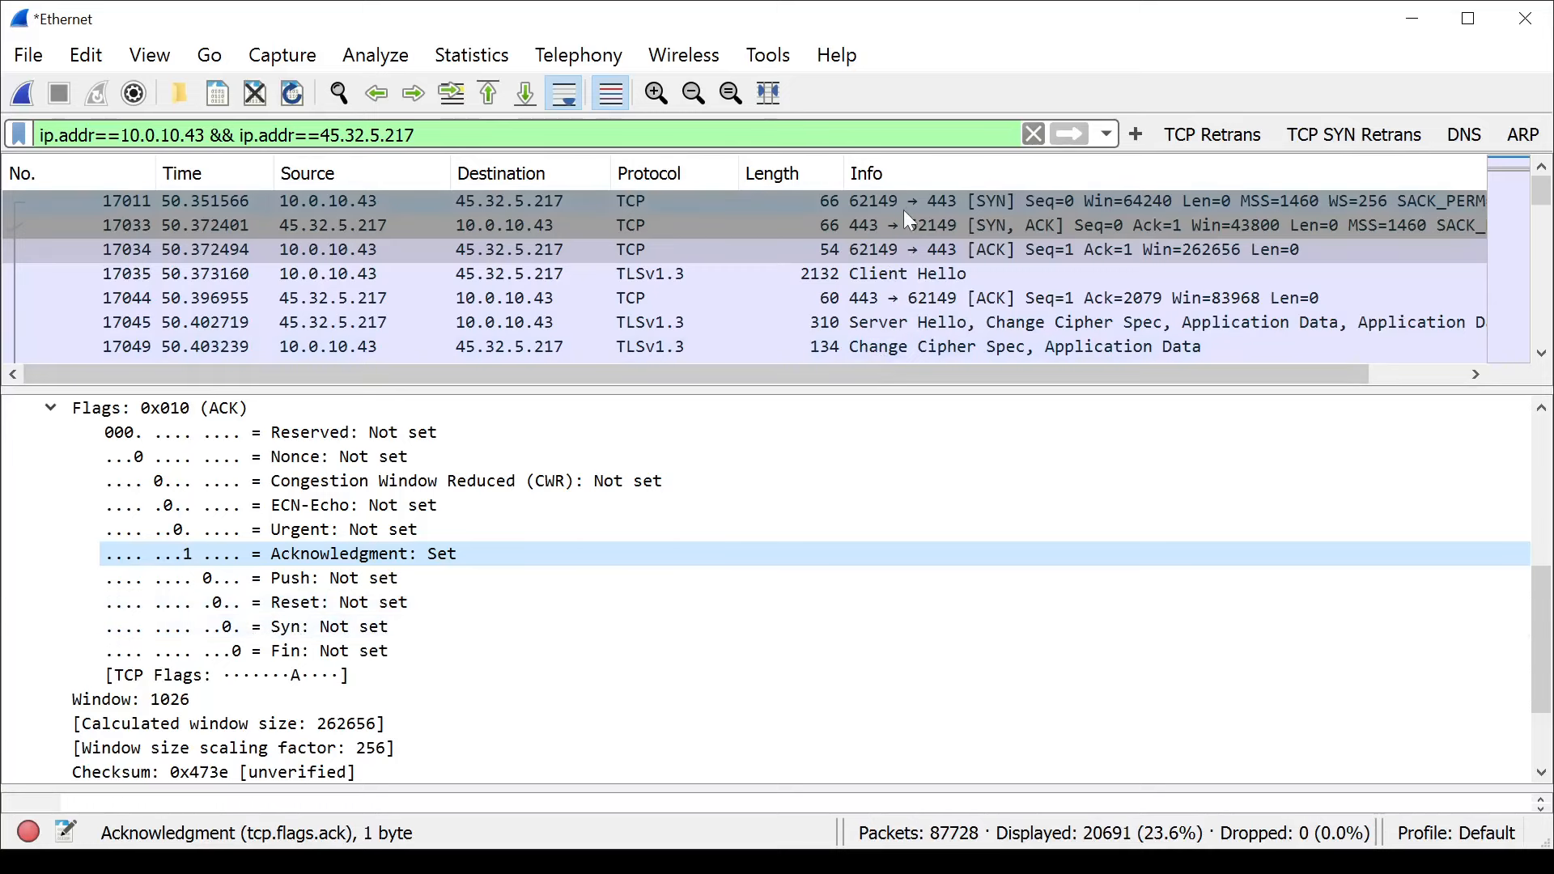
Collapse the TCP flags of ACK packet 17034 and inspect its window size and raw sequence number fields.
scroll(372, 583, down, 2)
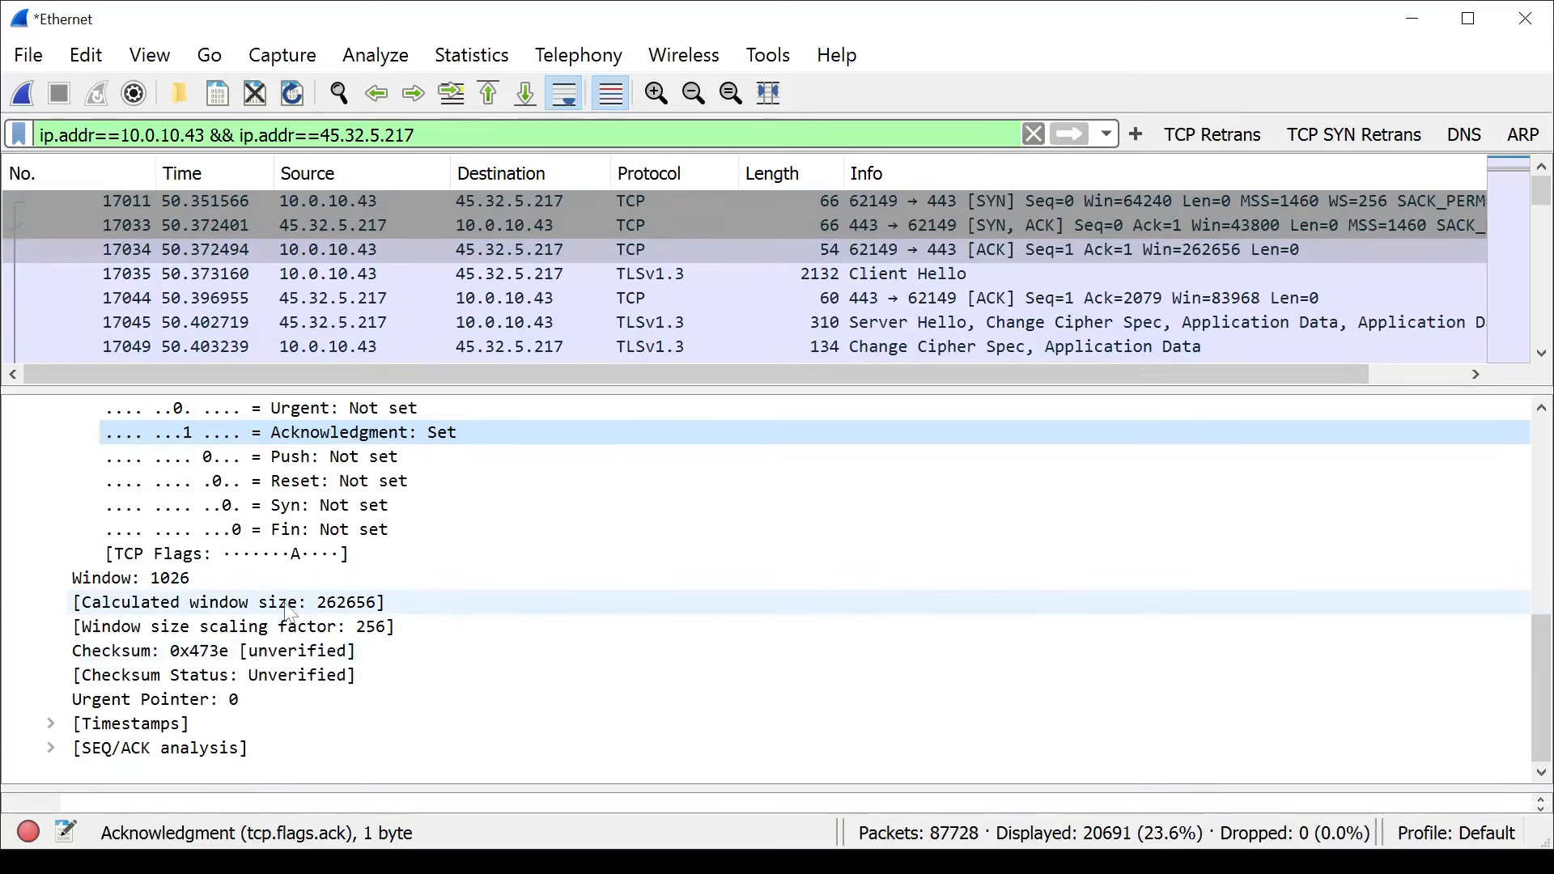
scroll(162, 607, up, 4)
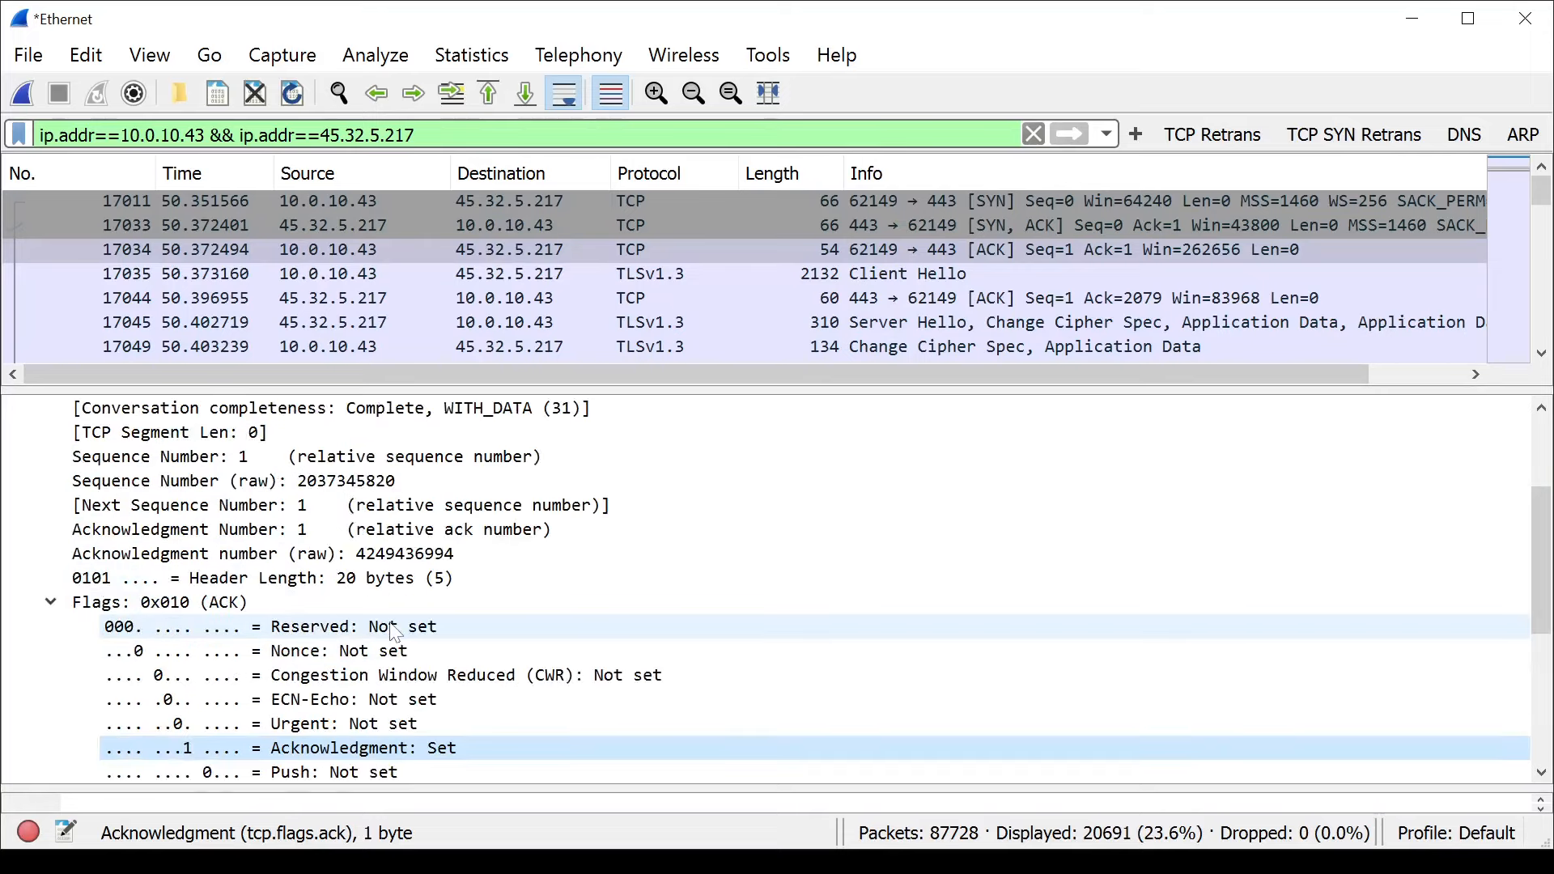
click(50, 602)
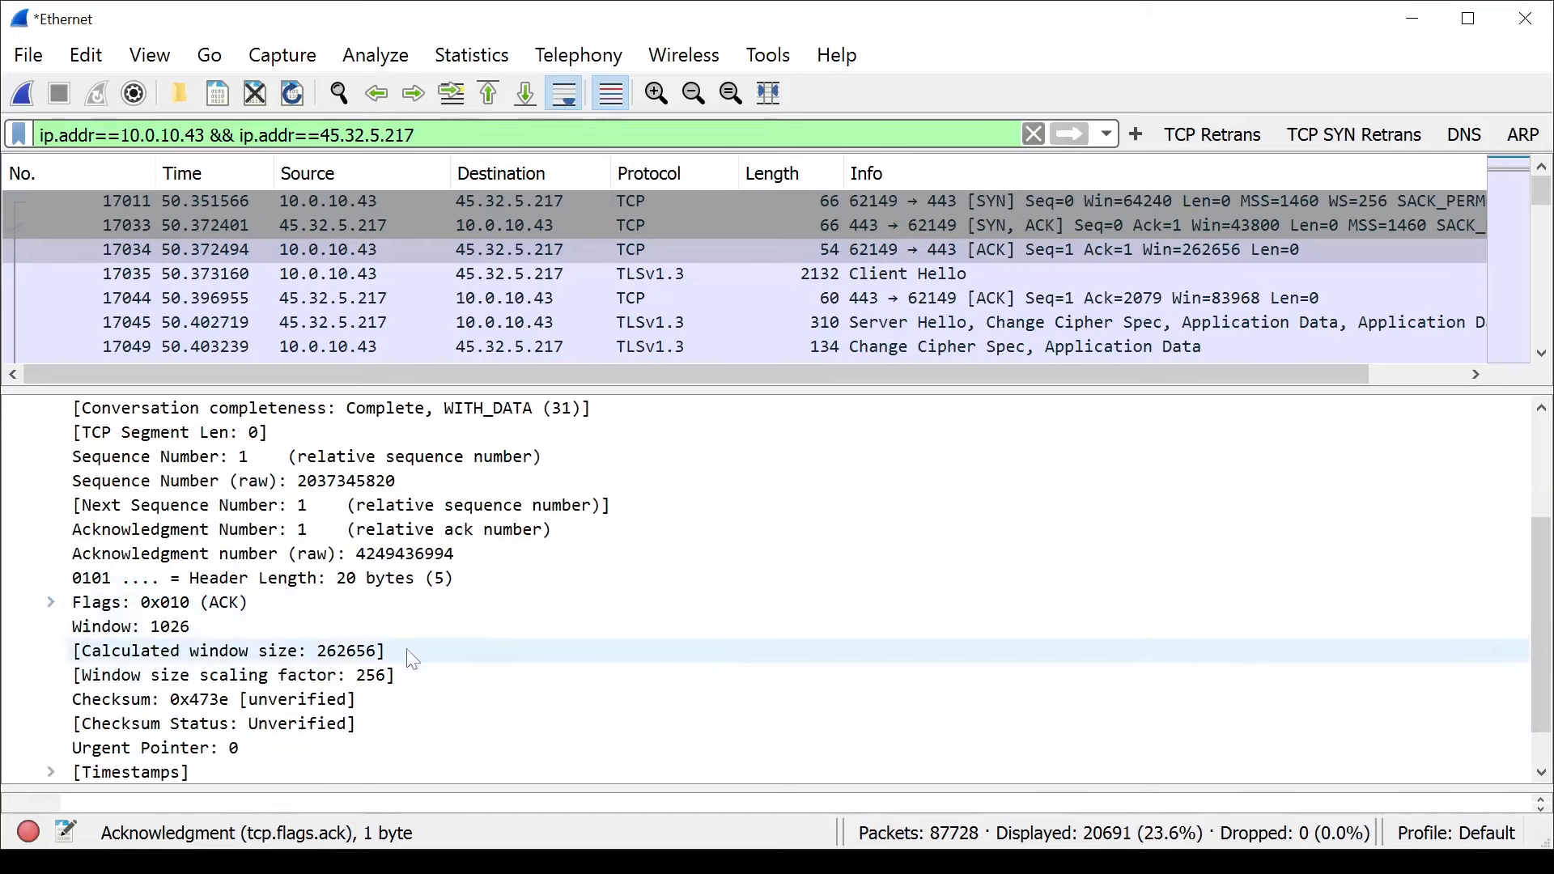
click(450, 481)
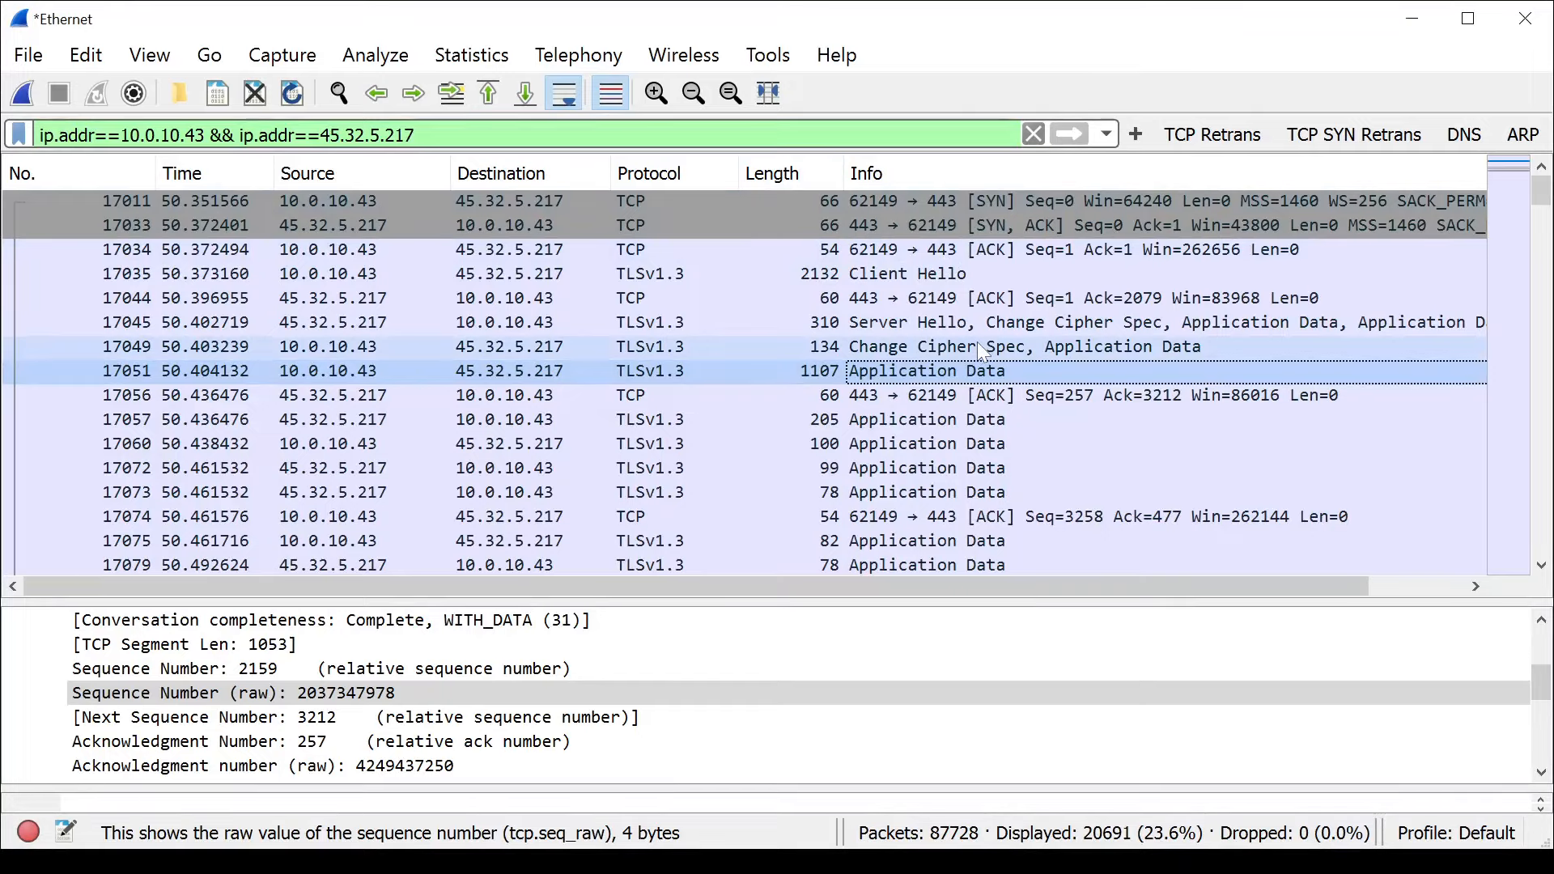
Review the display filter expression, highlighting the server address 45.32.5.217 and the local address 10.0.10.43 in it.
click(41, 134)
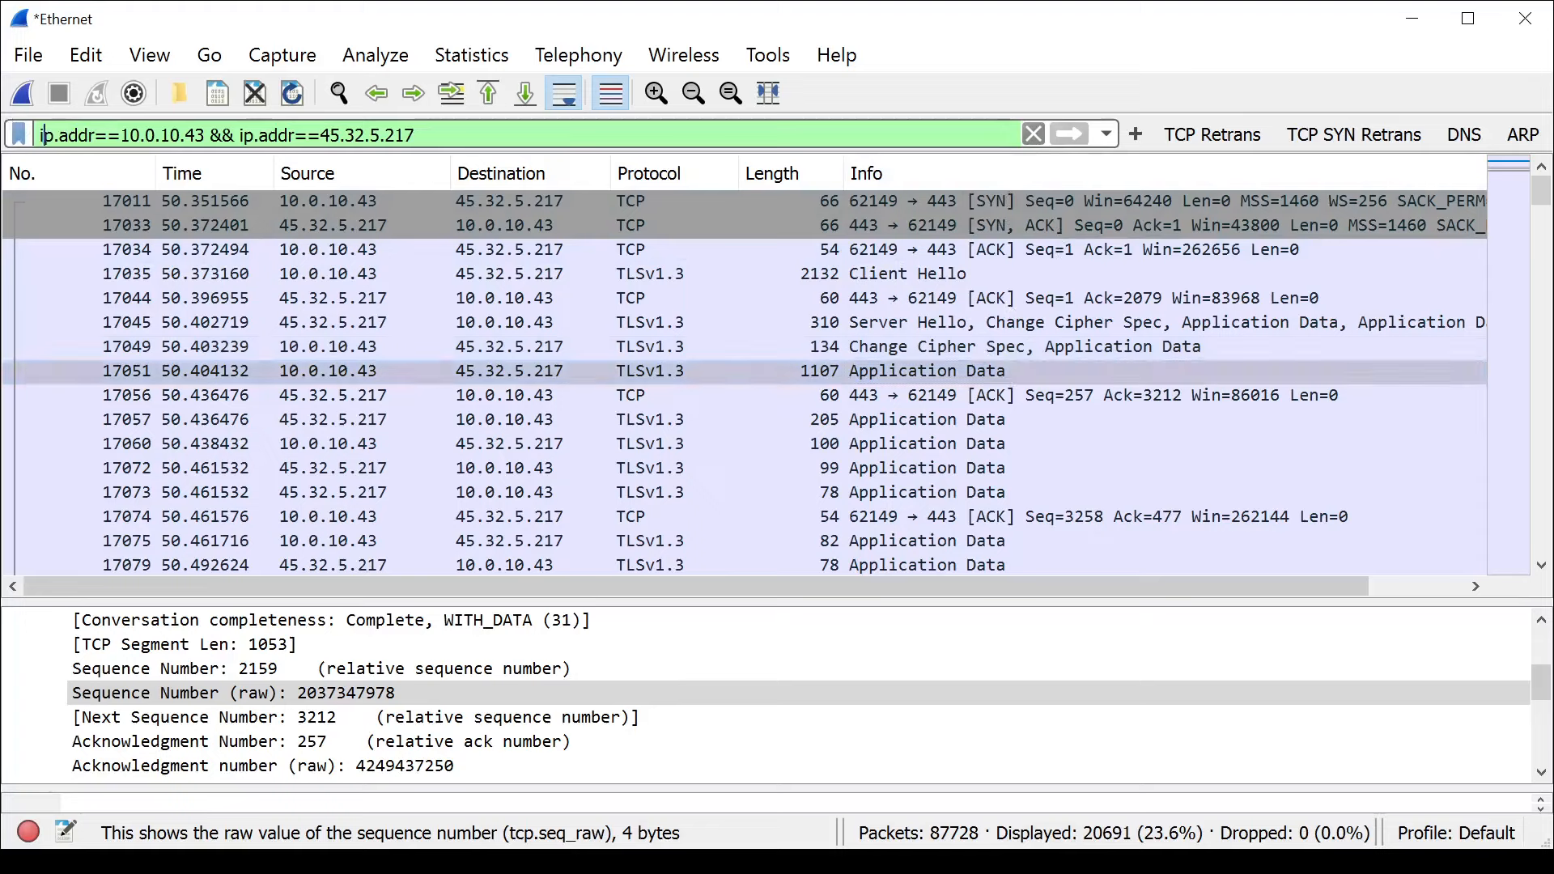
key(ctrl+a)
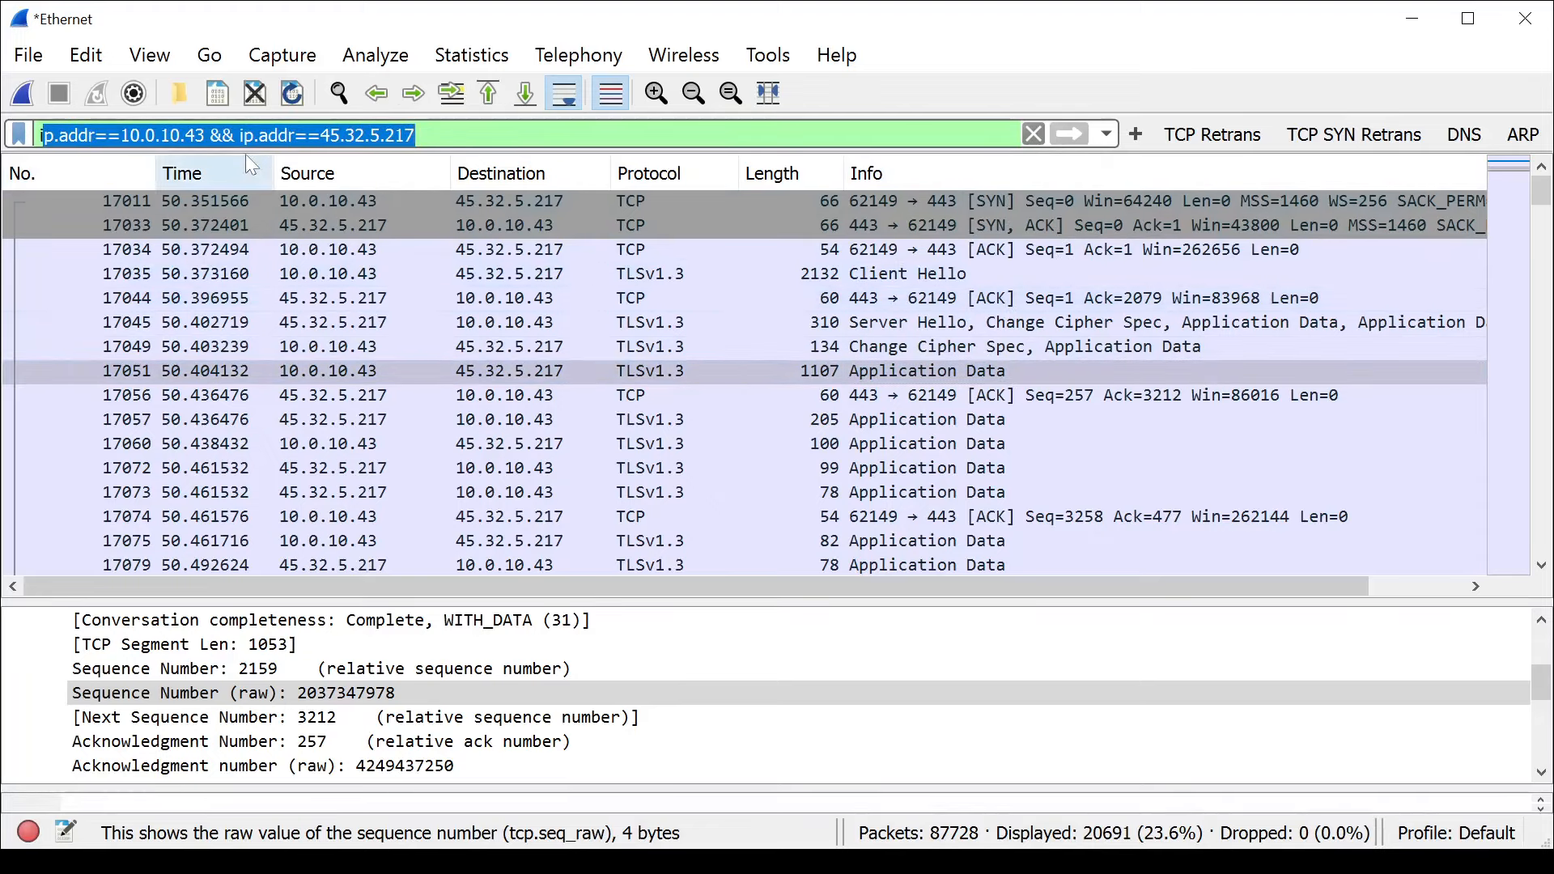
click(437, 135)
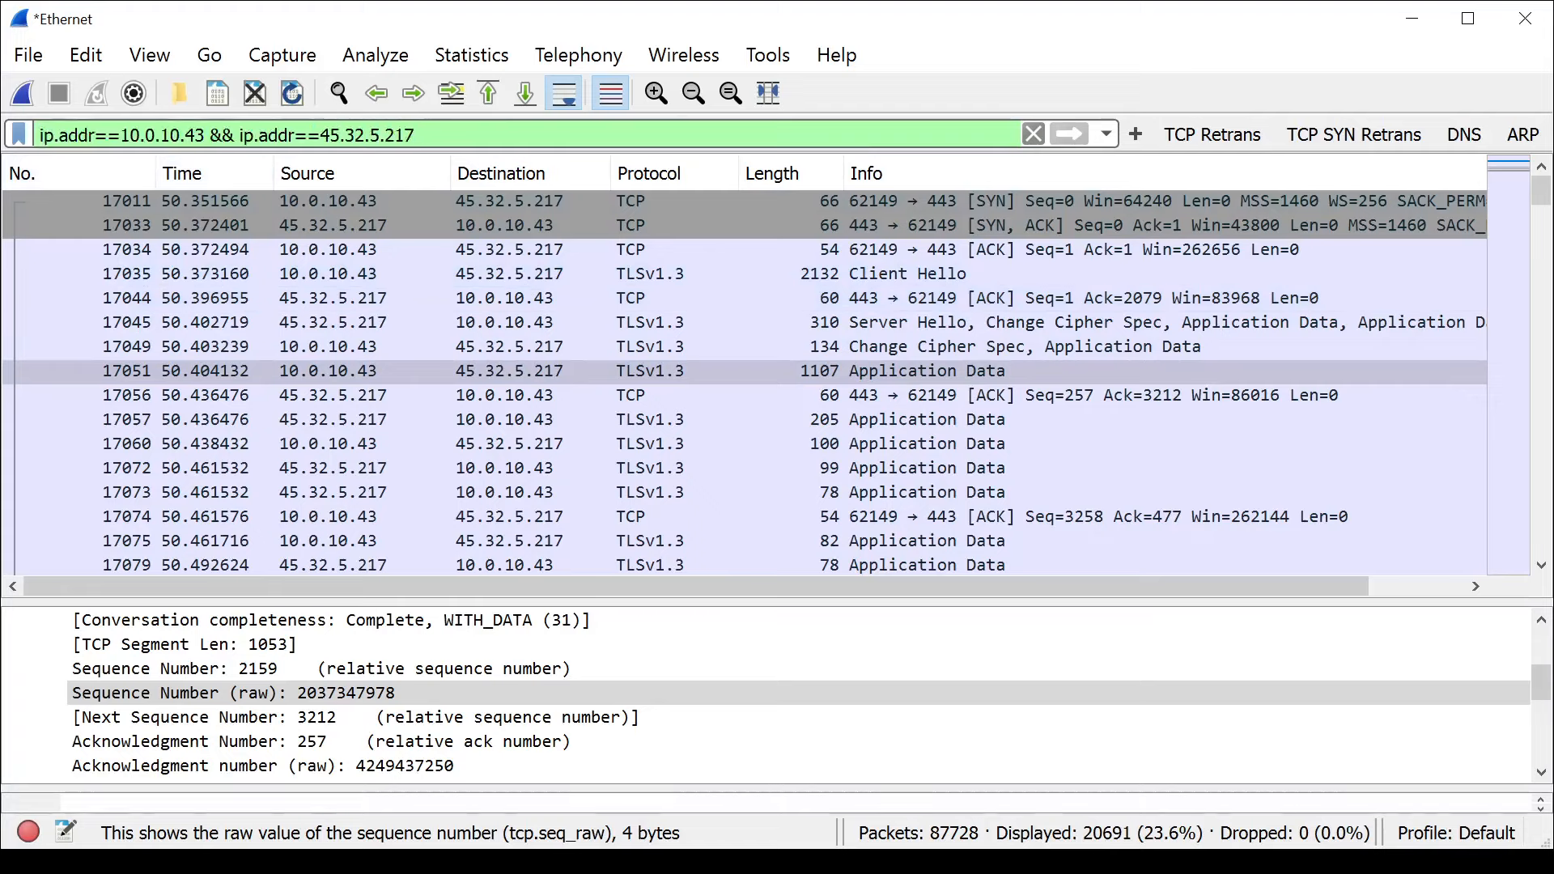
drag(422, 135, 320, 135)
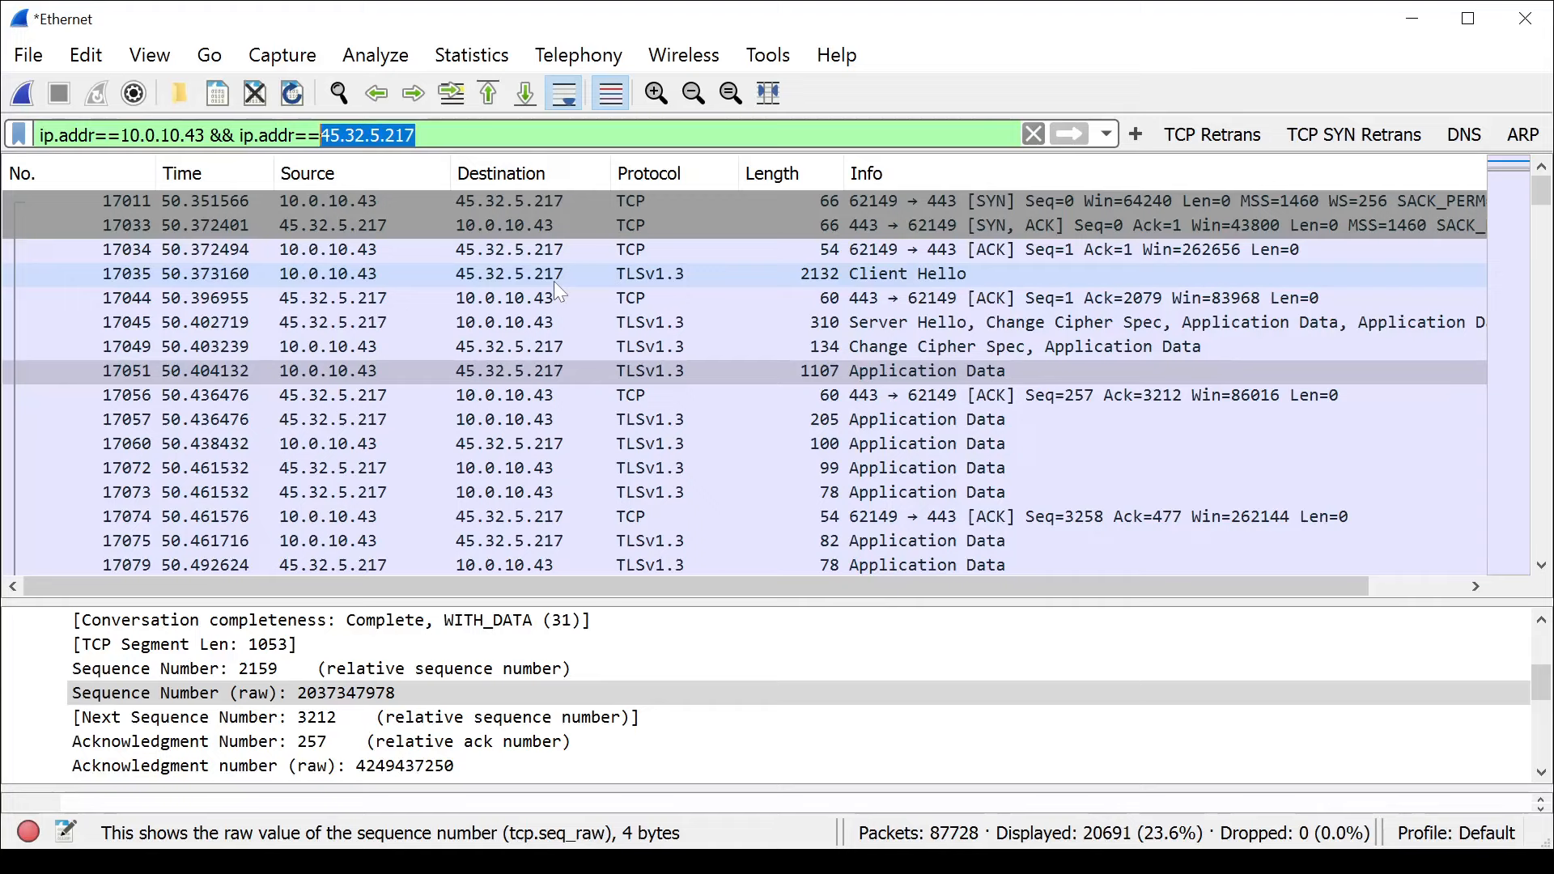
drag(329, 136, 415, 135)
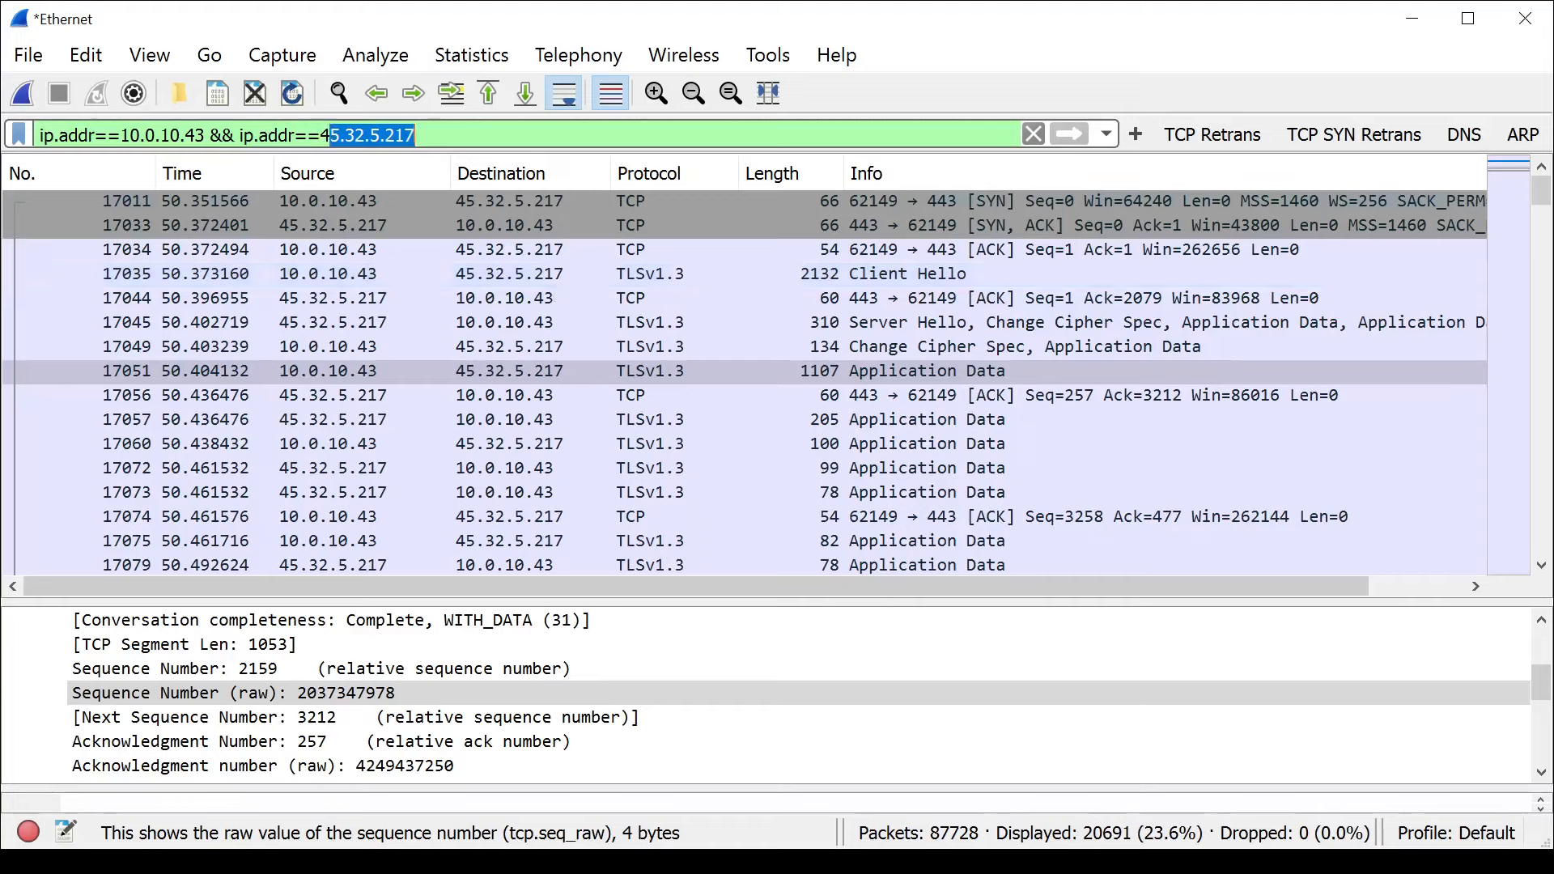
drag(119, 135, 211, 136)
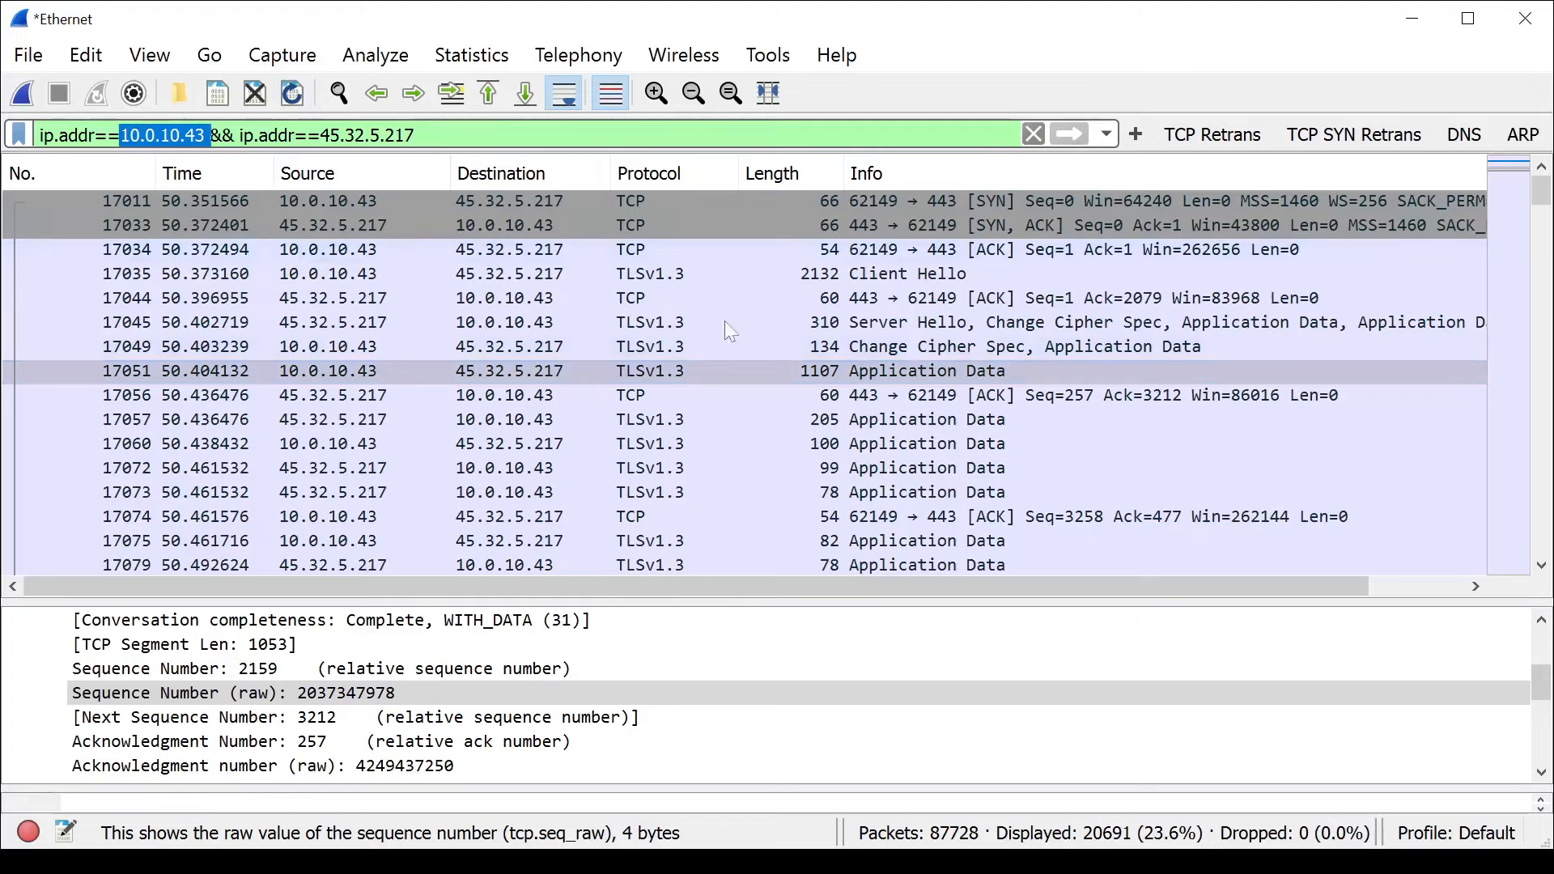
Trace the first connection from SYN packet 17011 to its closing FIN, ACK packets 17080 and 17082.
click(823, 200)
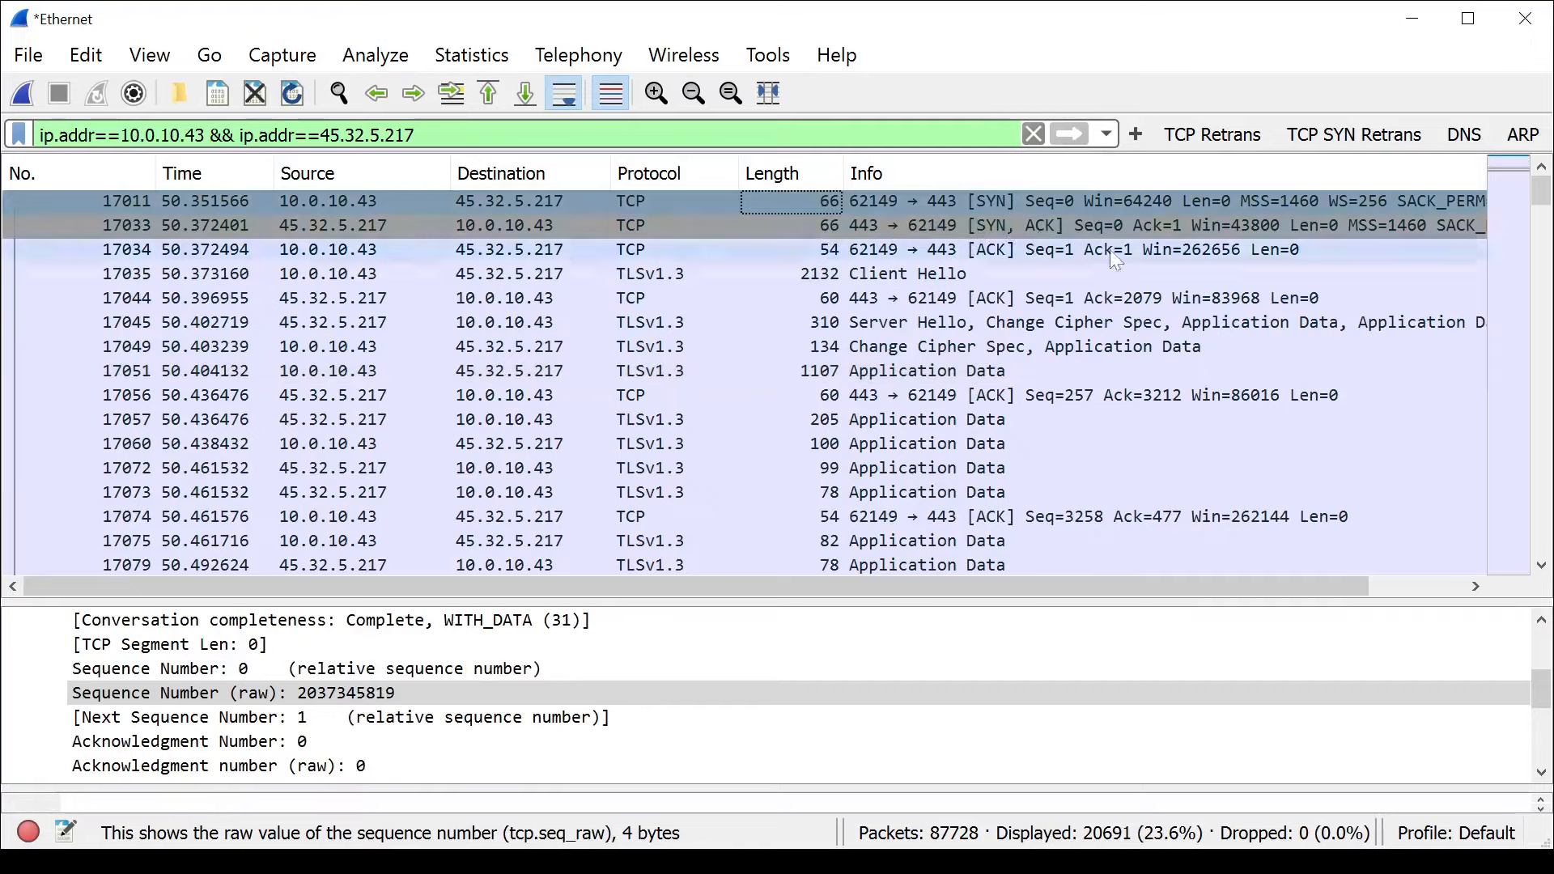
scroll(951, 444, down, 4)
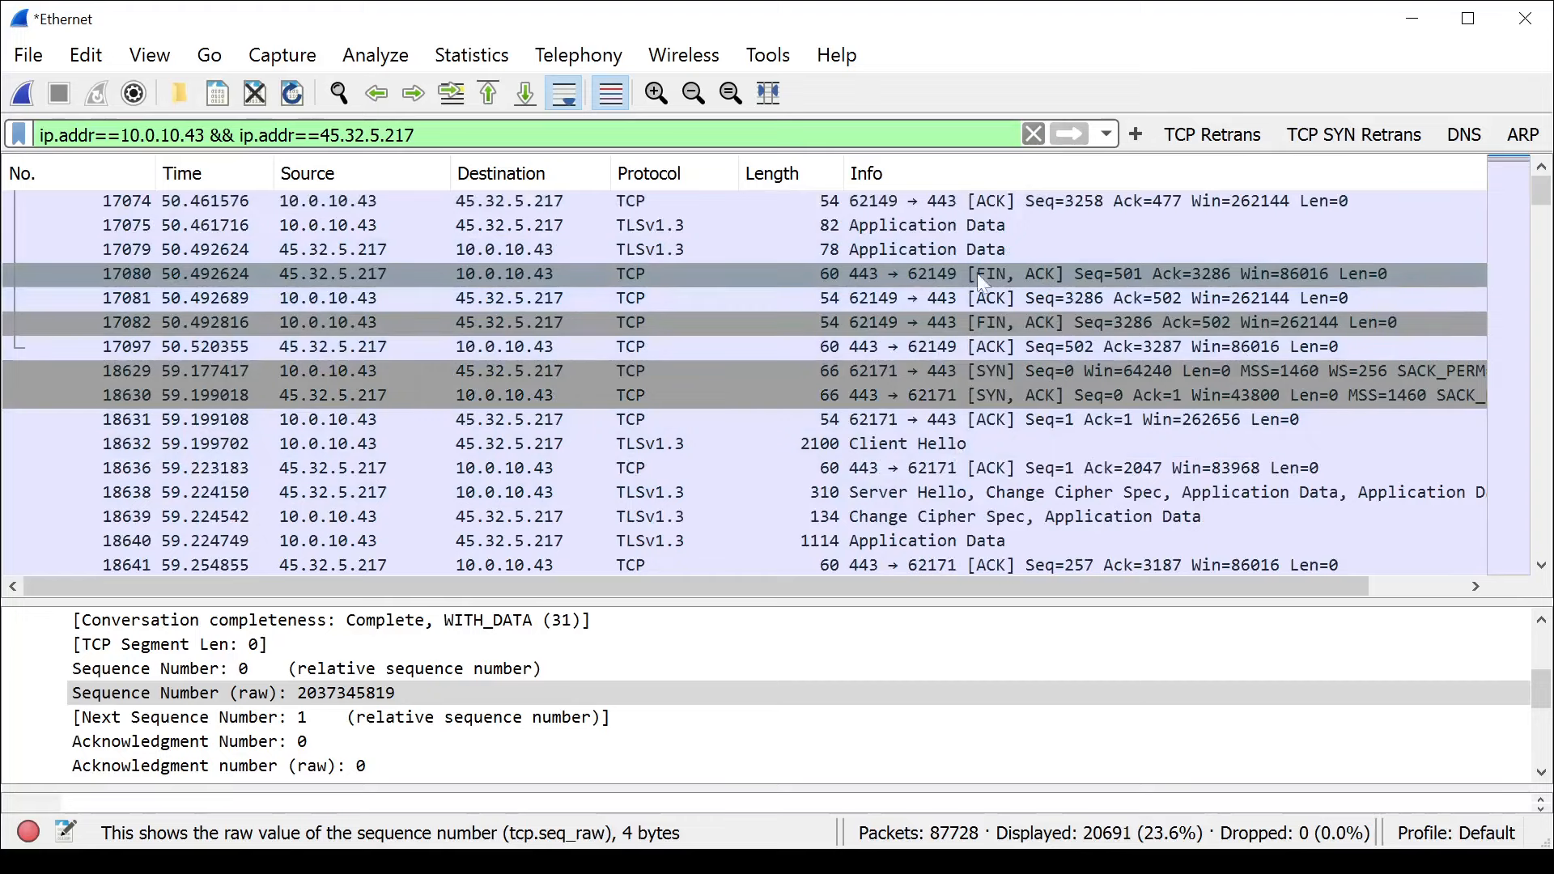
click(923, 274)
click(941, 323)
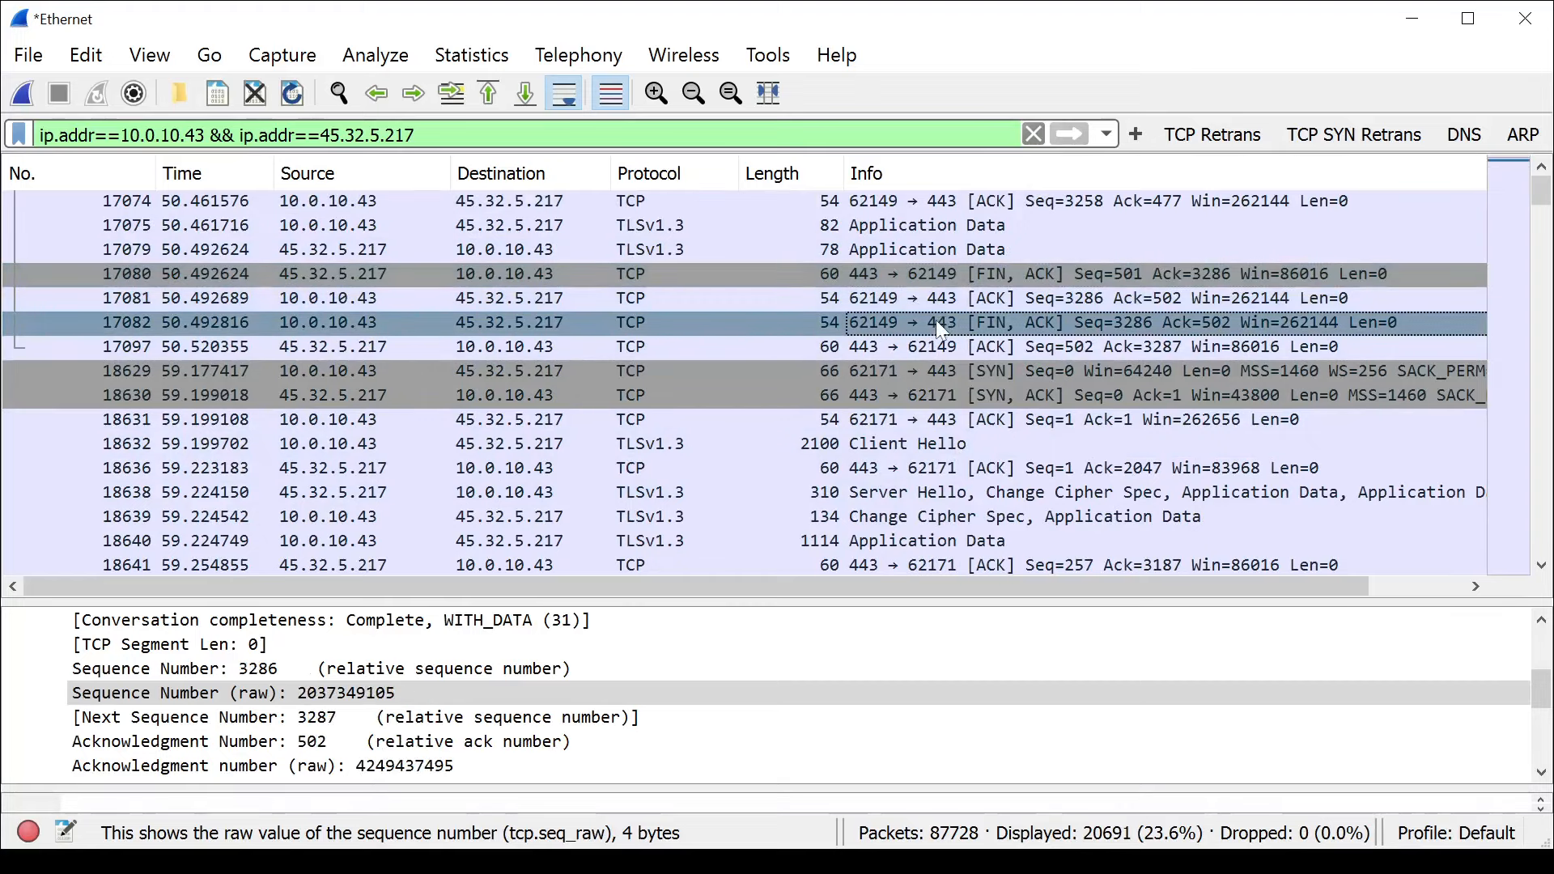
Enlarge the packet details for FIN, ACK packet 17080 and expand its TCP flags to examine the Fin bit.
click(1002, 274)
drag(657, 599, 657, 384)
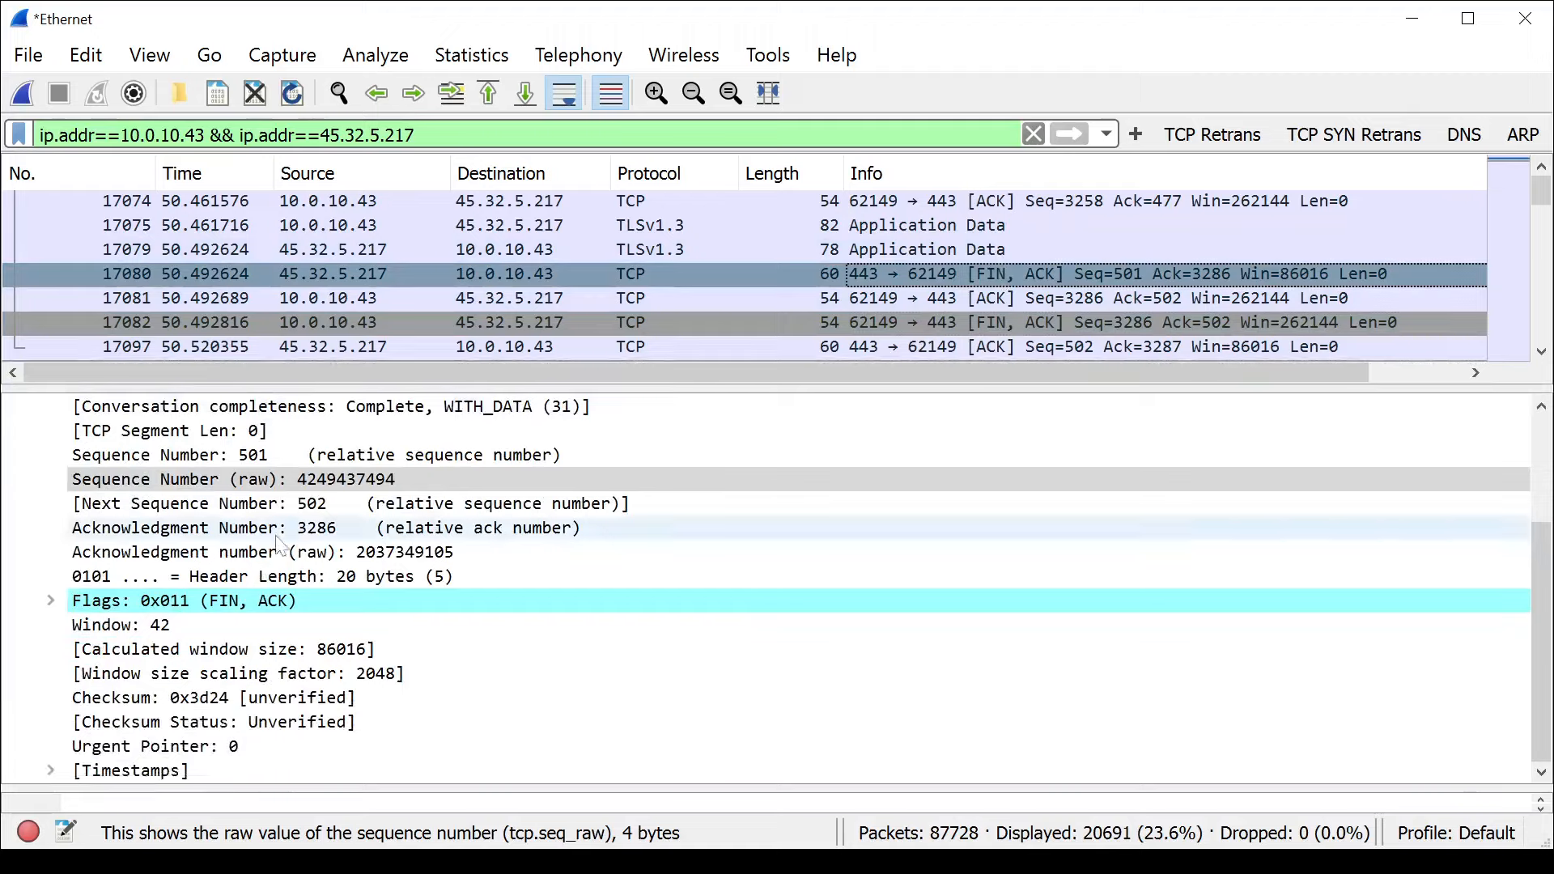
click(166, 608)
click(53, 603)
scroll(287, 672, down, 4)
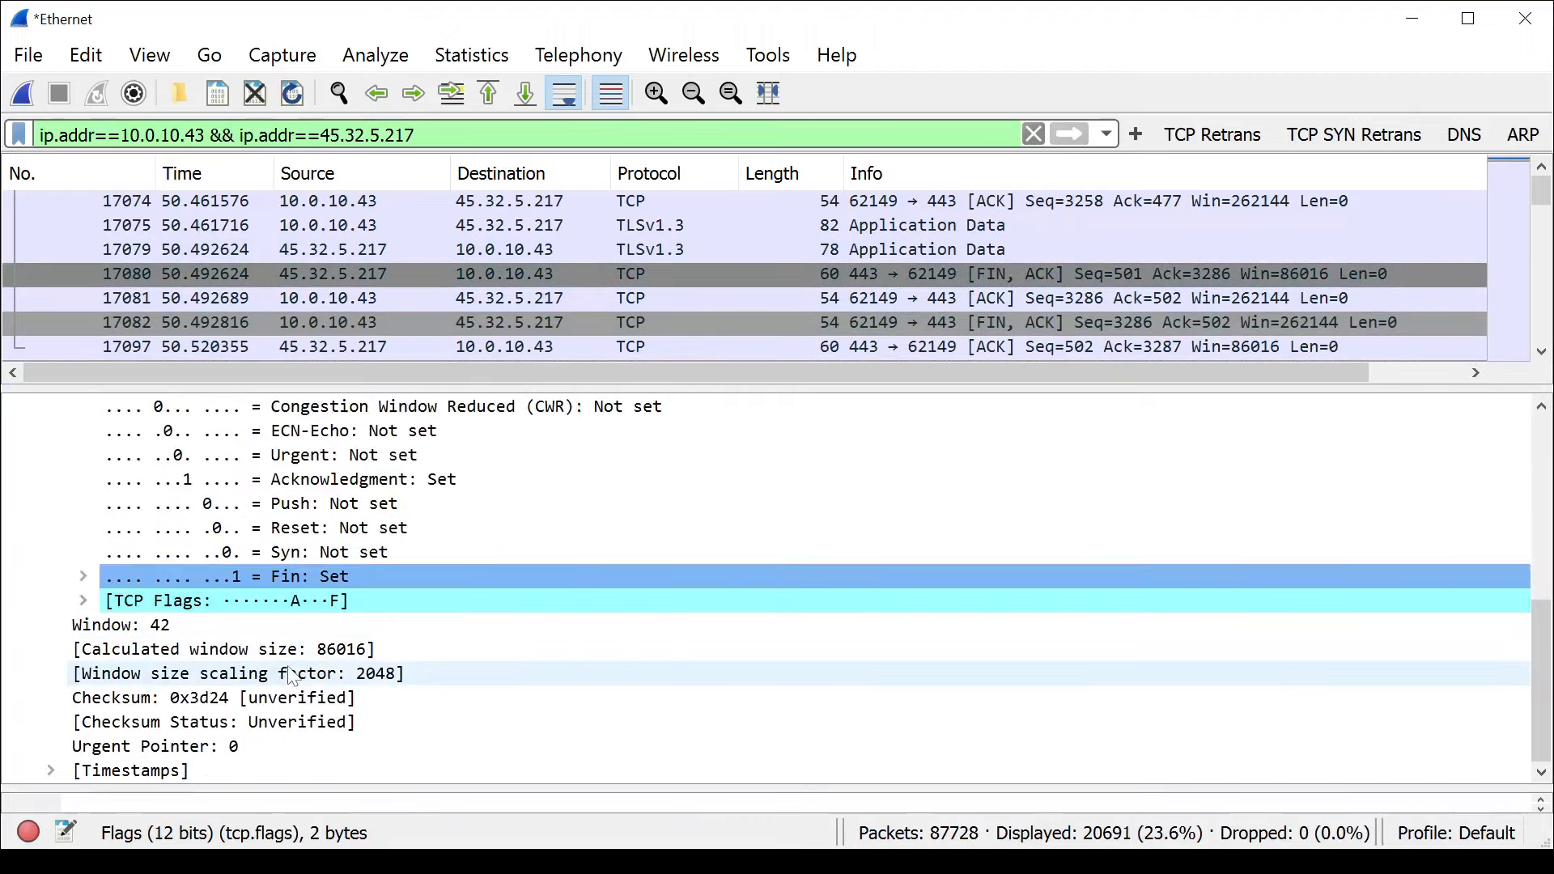
scroll(250, 589, up, 7)
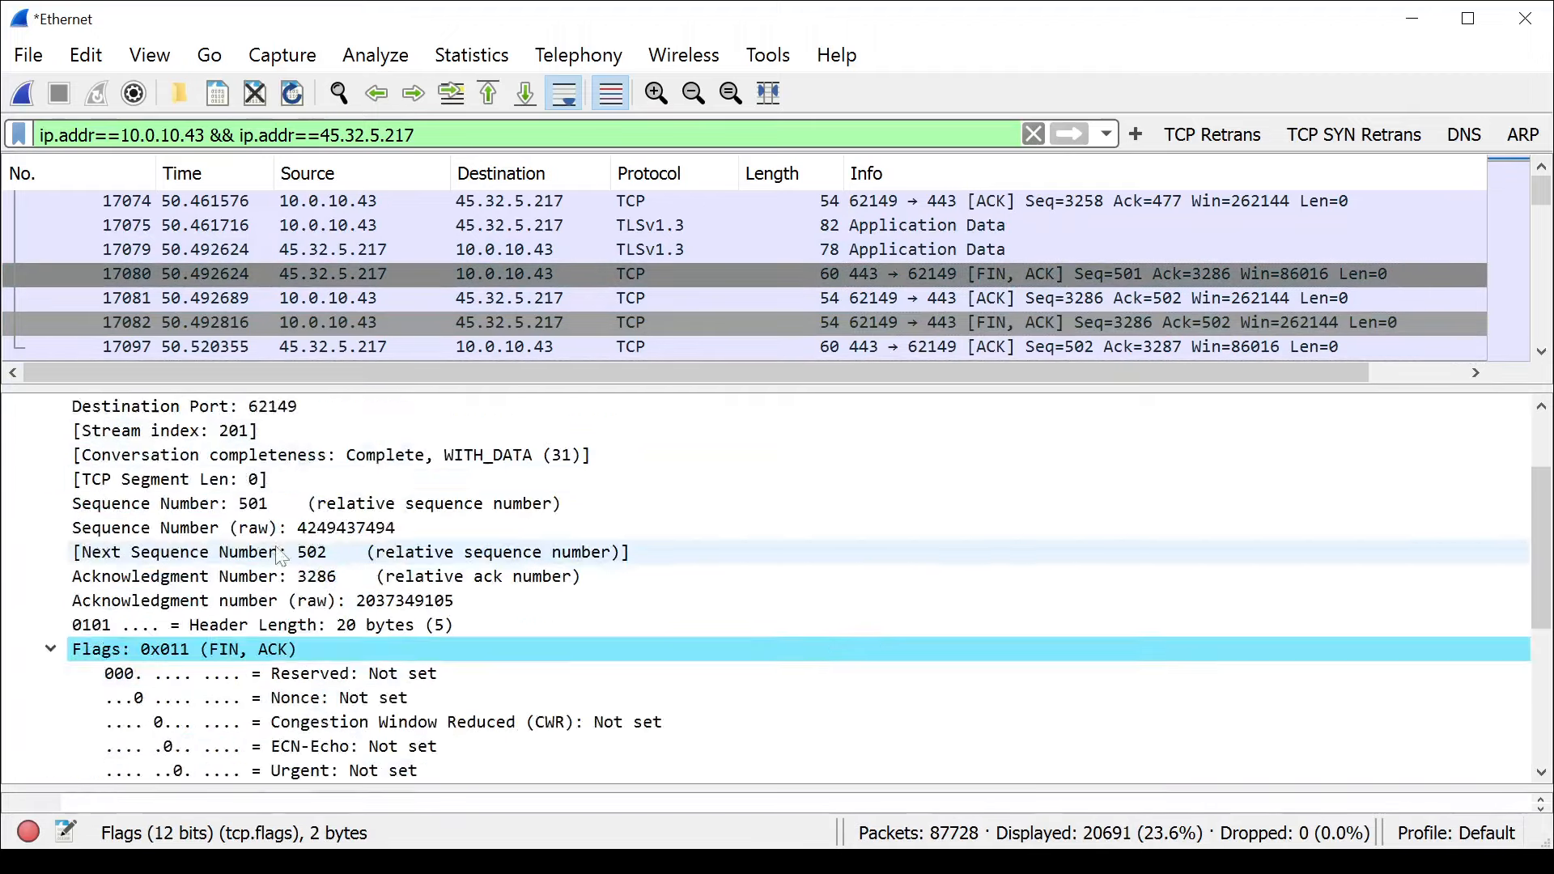
Collapse the TCP details, enlarge the packet list and step through teardown packets 17080, 17081, 17082 and 17097.
click(18, 479)
drag(665, 387, 668, 647)
click(977, 273)
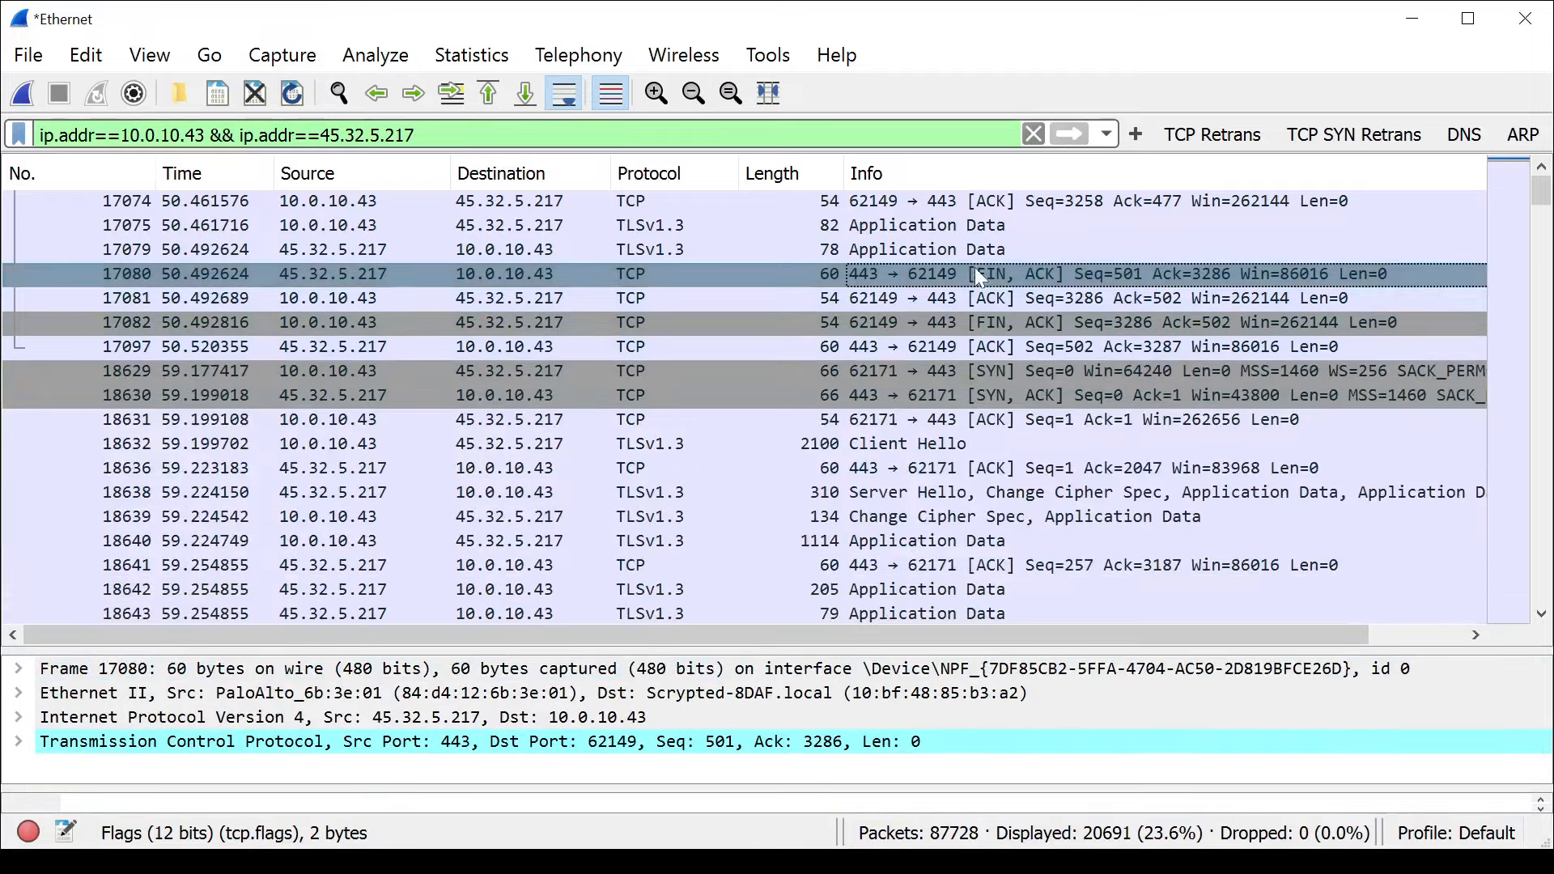
click(1009, 299)
click(1008, 322)
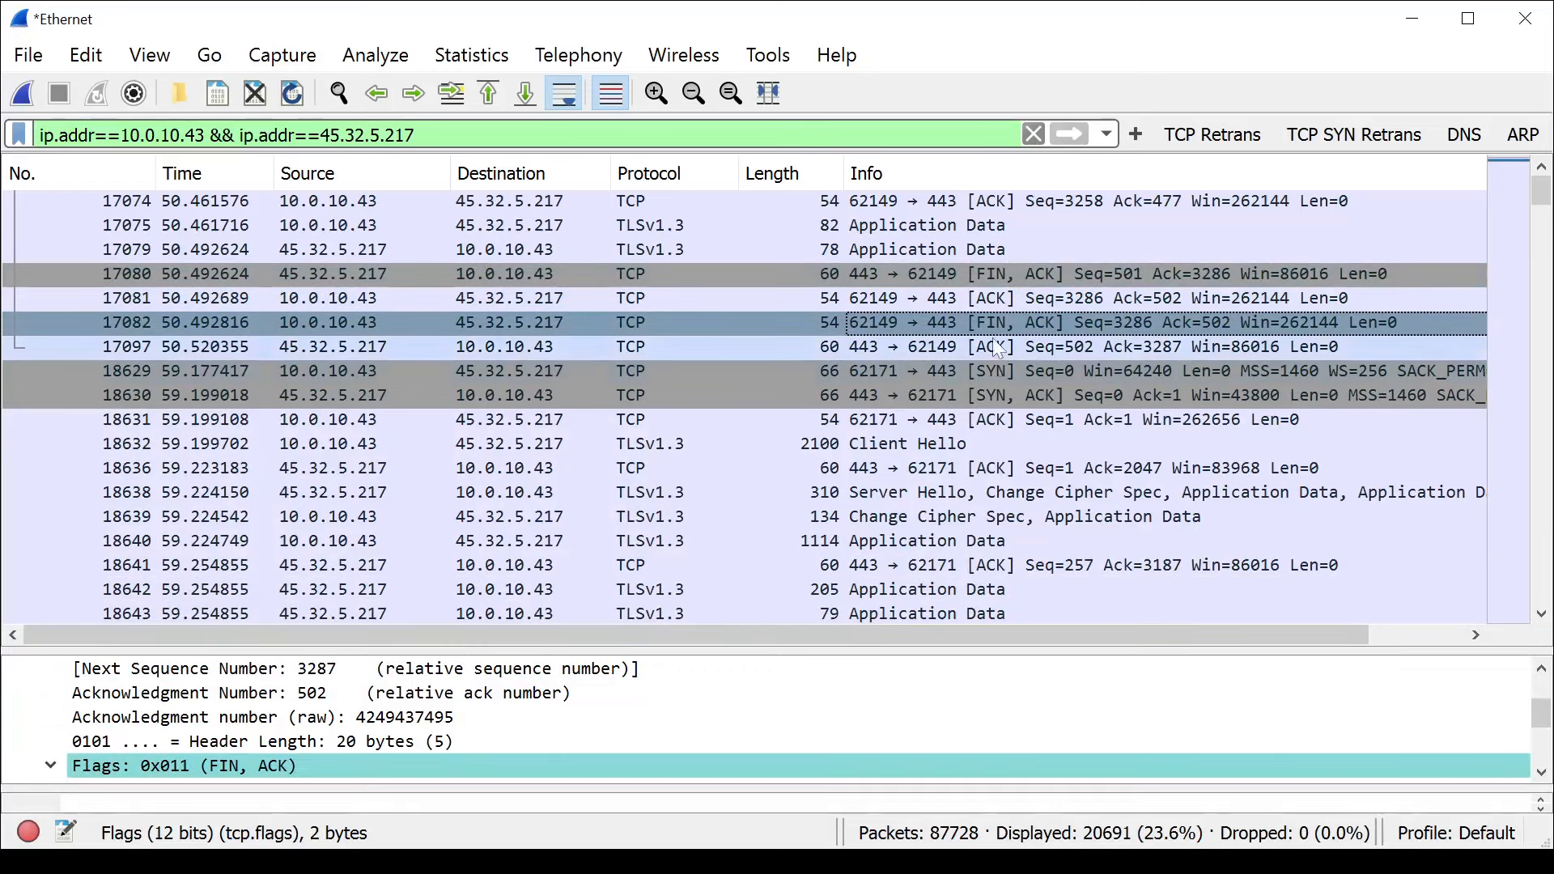
click(989, 347)
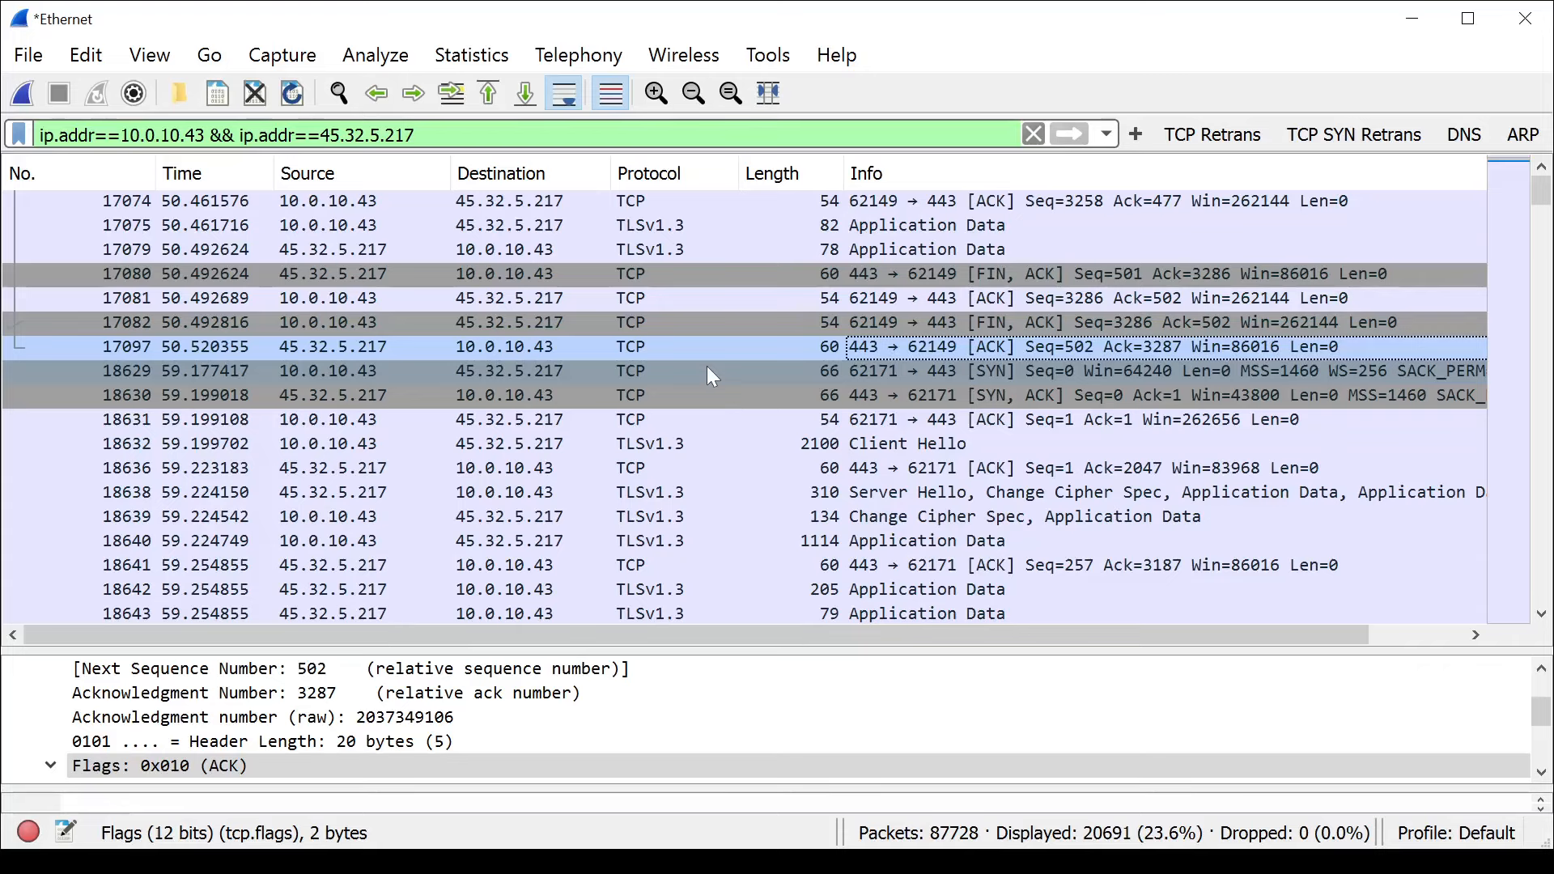
Follow the TCP stream of SYN packet 18629 to filter the list to that conversation, and close the stream window.
scroll(733, 402, down, 20)
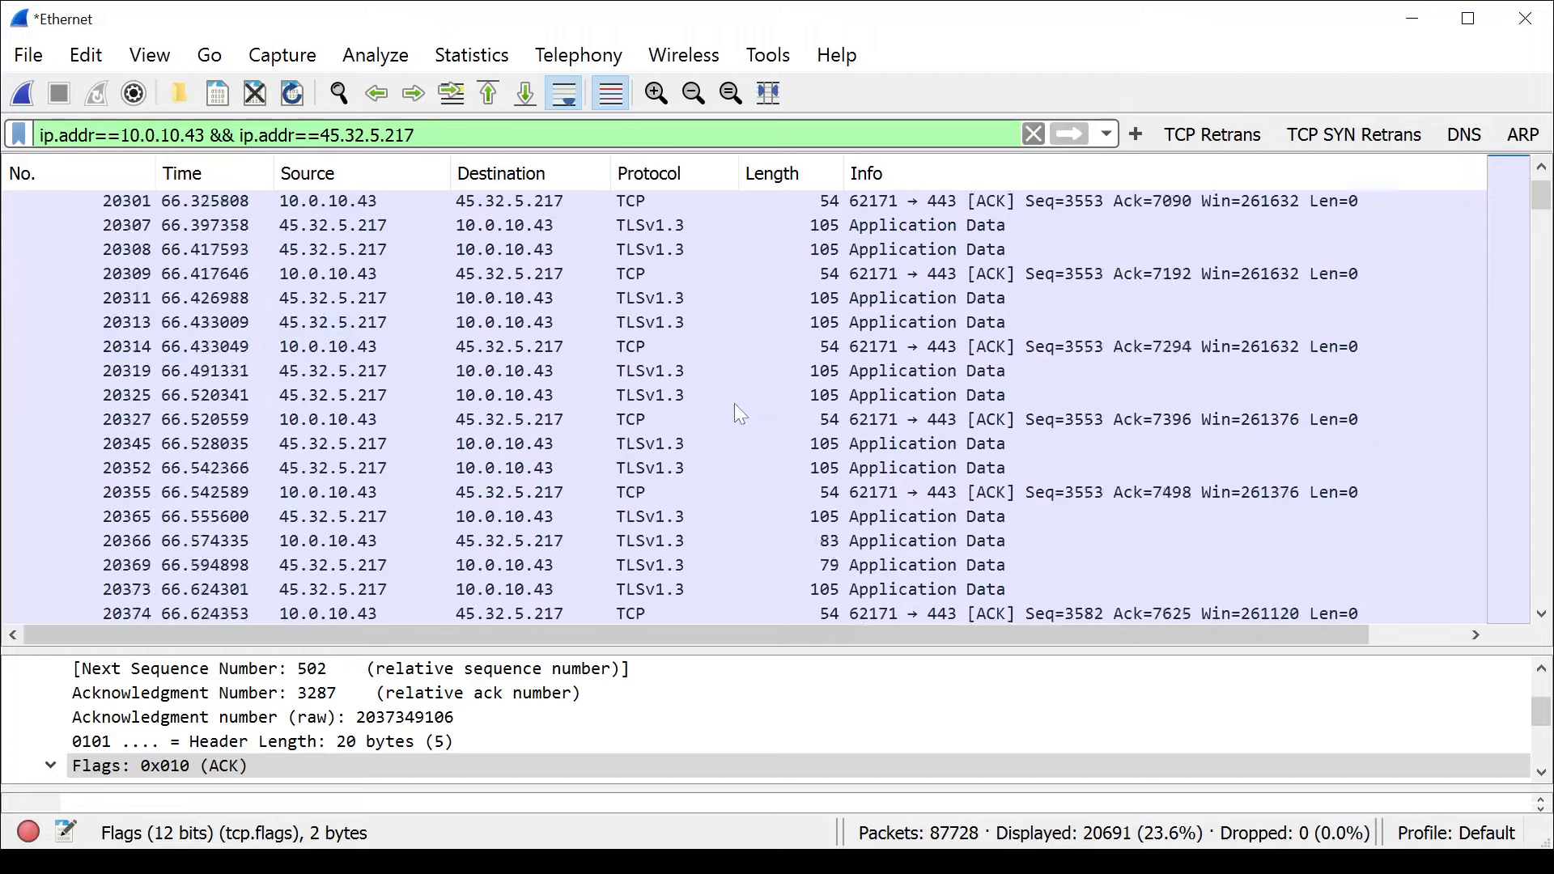
scroll(736, 406, down, 3)
scroll(736, 407, up, 8)
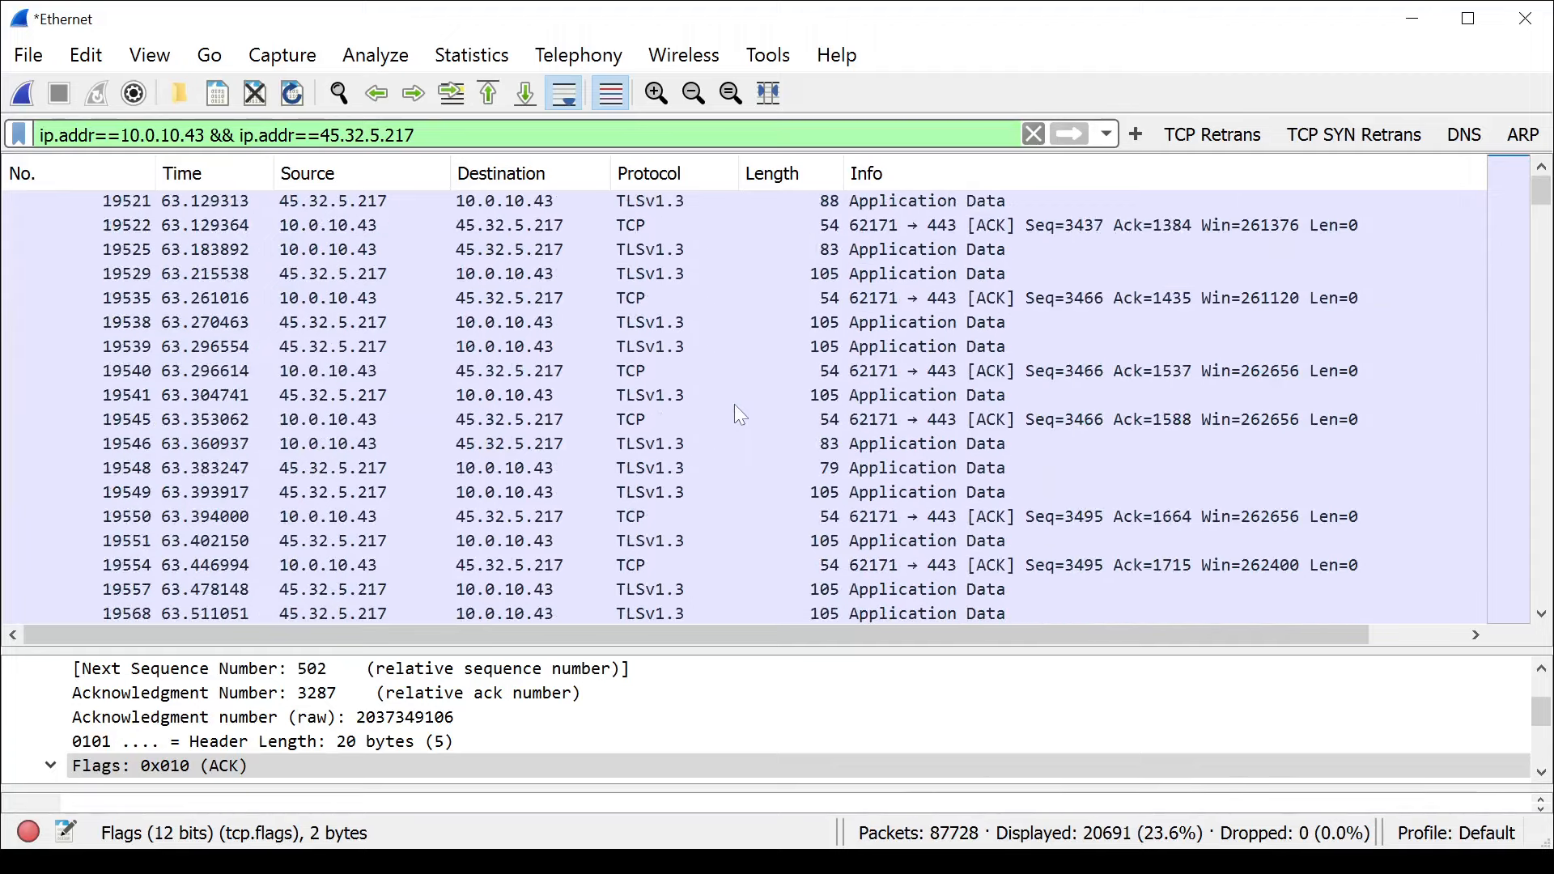
scroll(735, 404, up, 15)
scroll(735, 404, down, 4)
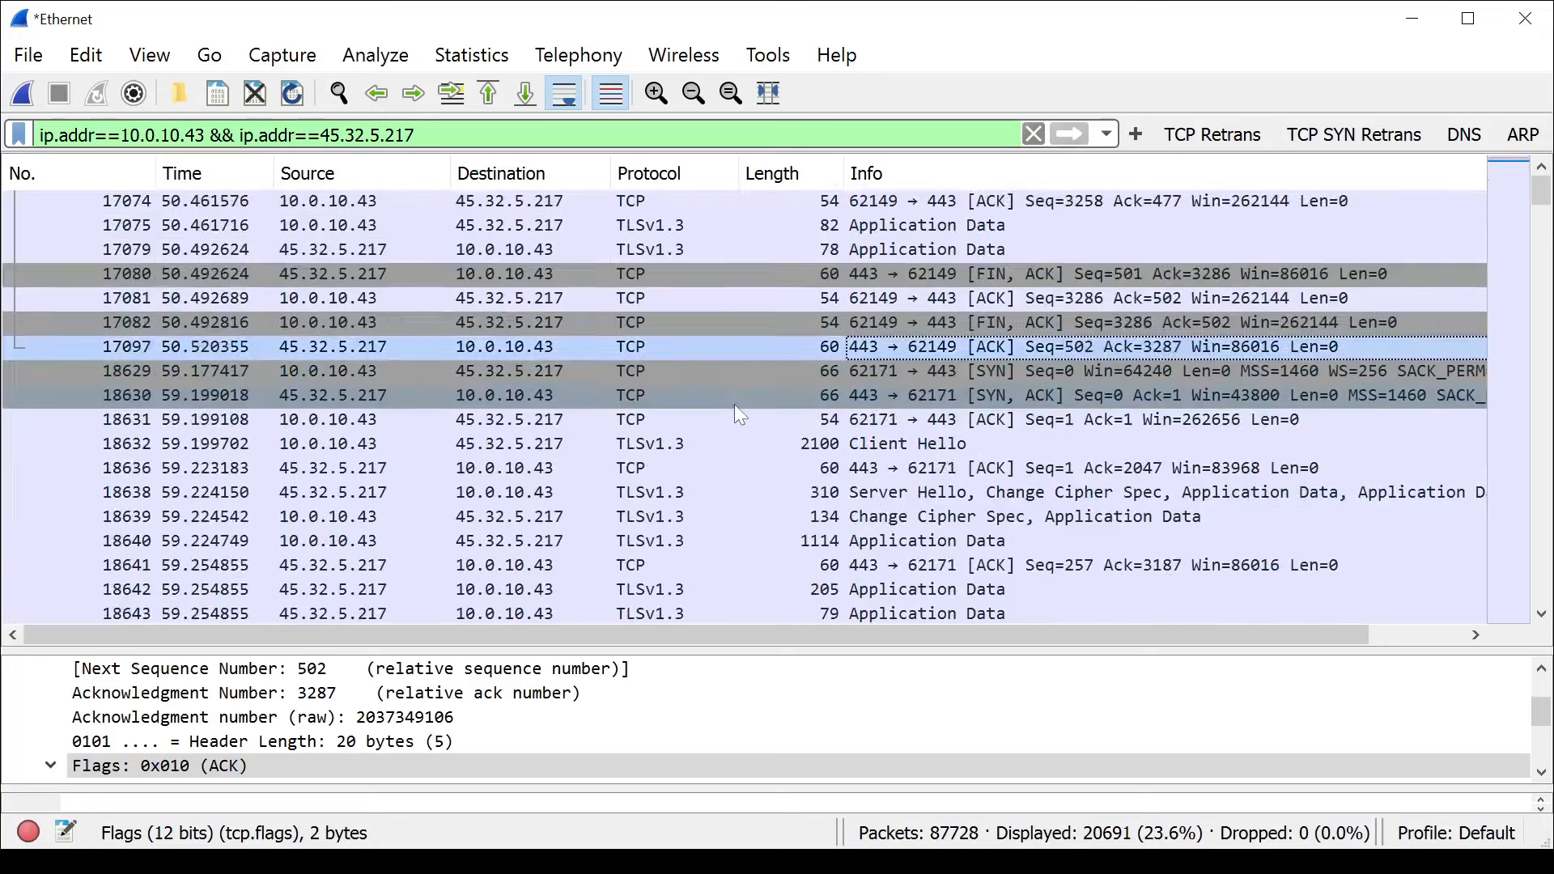
click(949, 371)
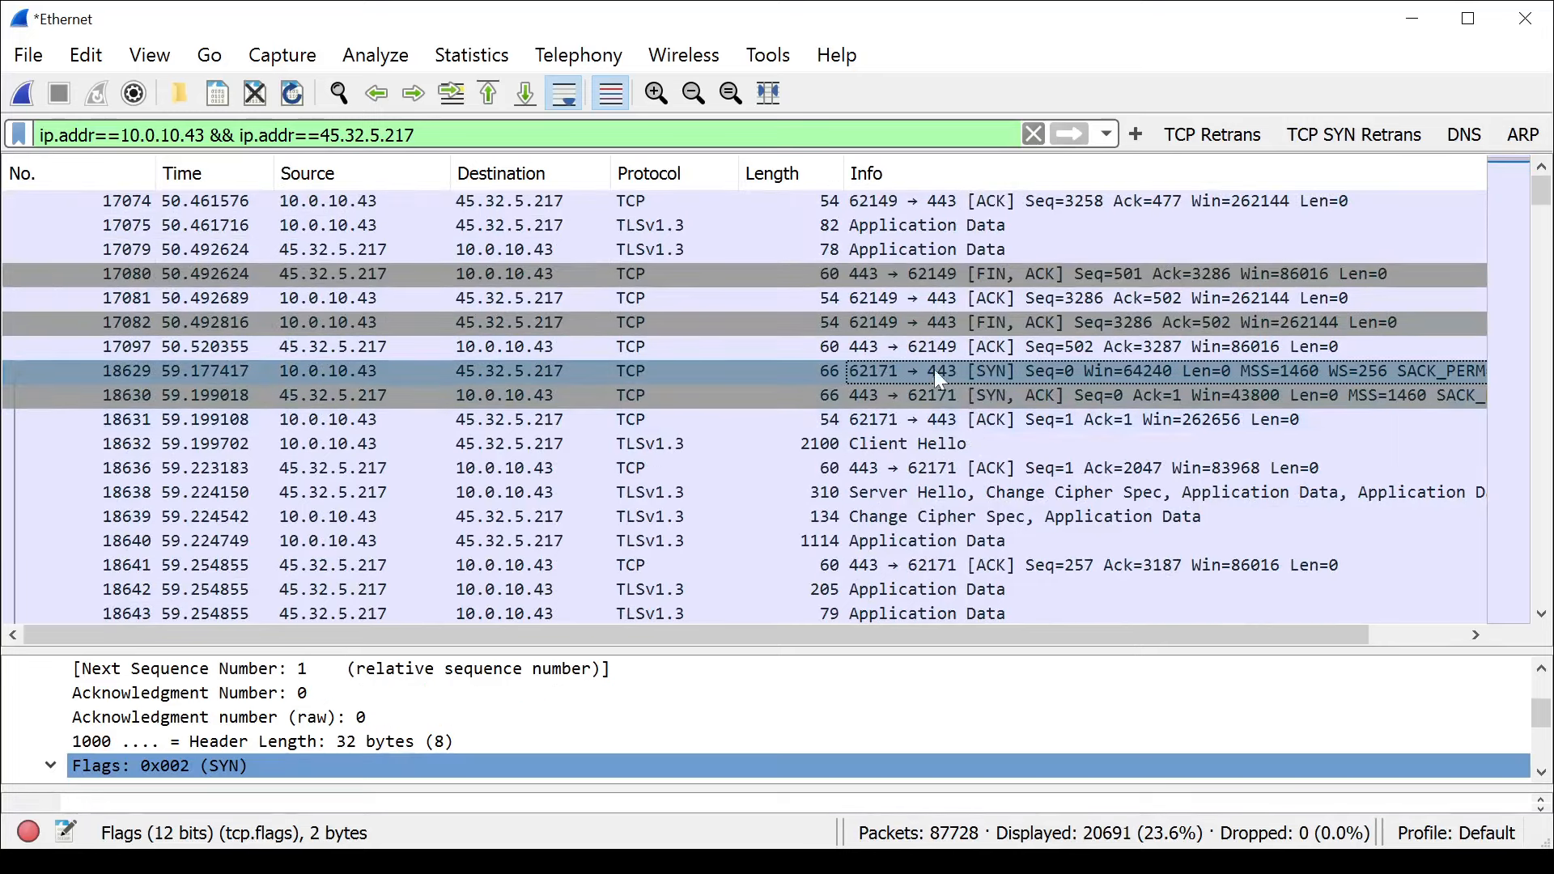
right_click(935, 371)
mouse_move(1087, 617)
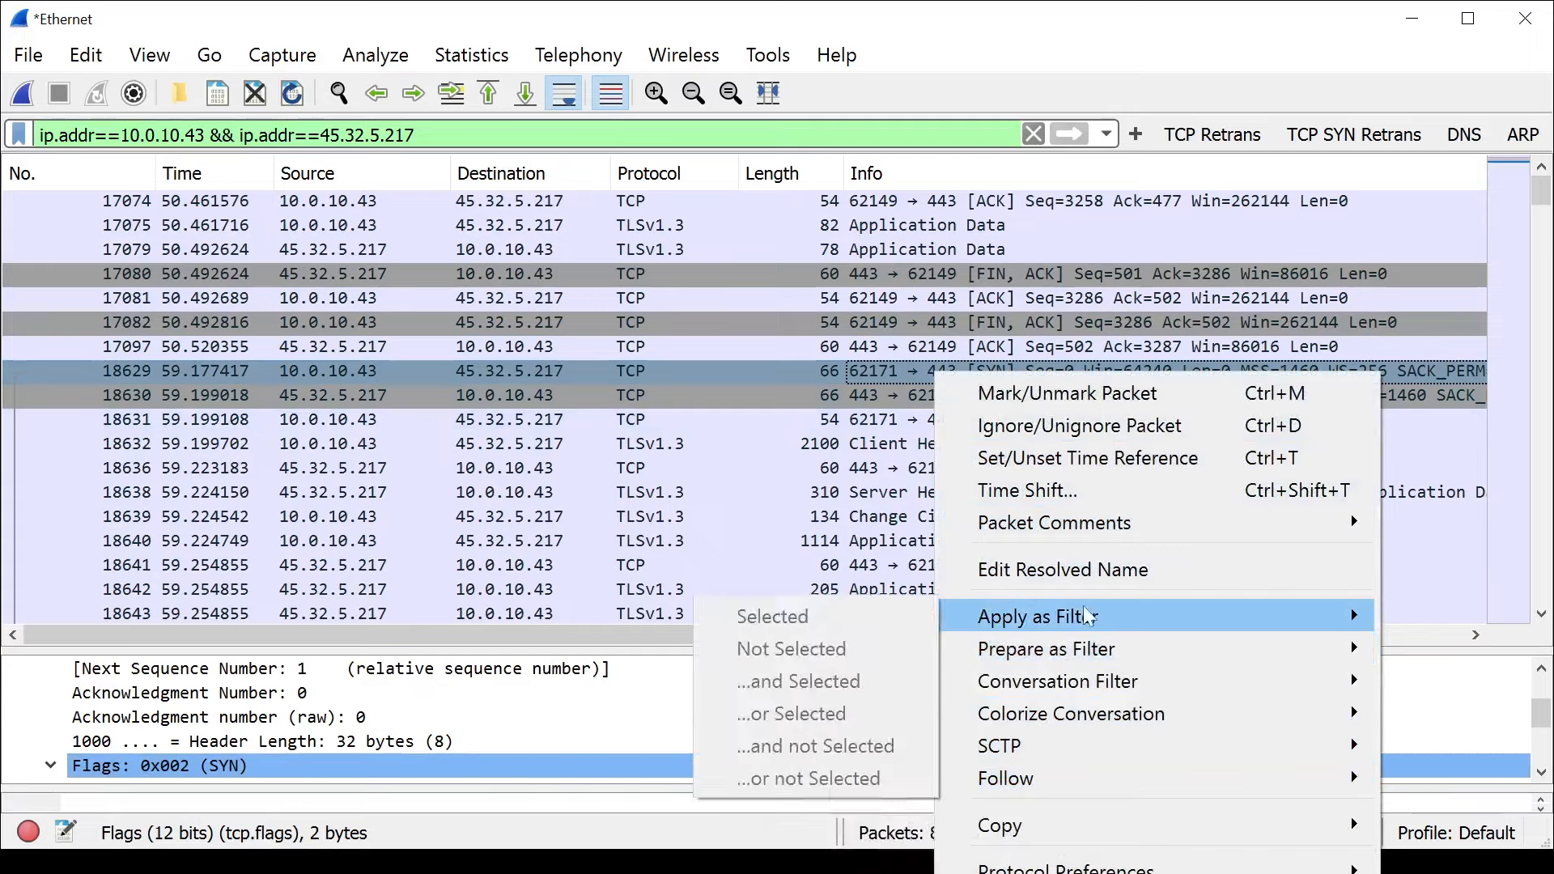
mouse_move(1044, 779)
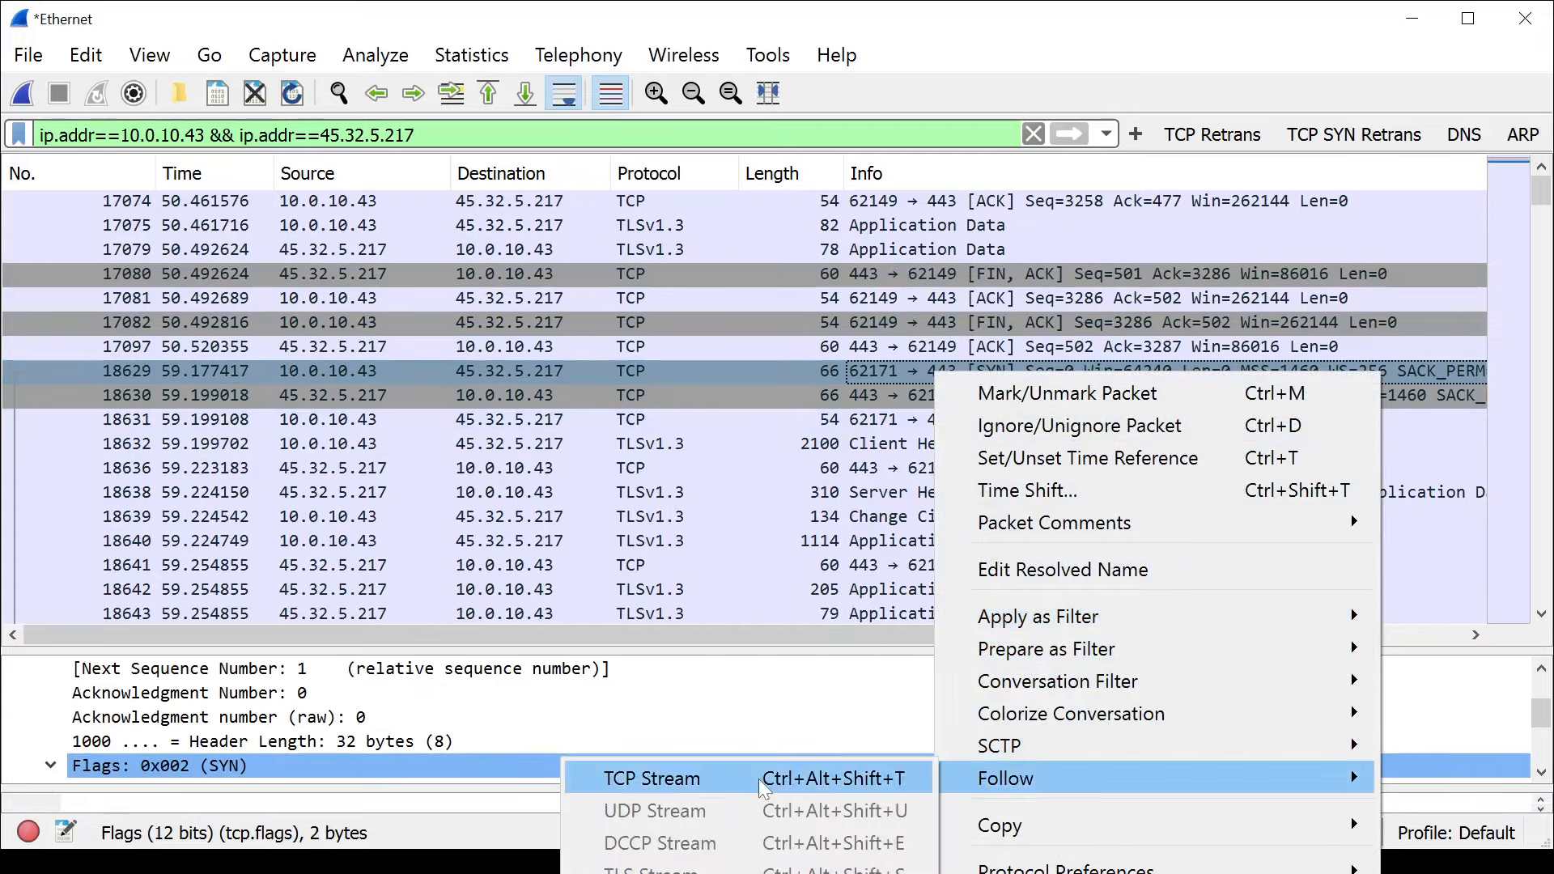
click(764, 782)
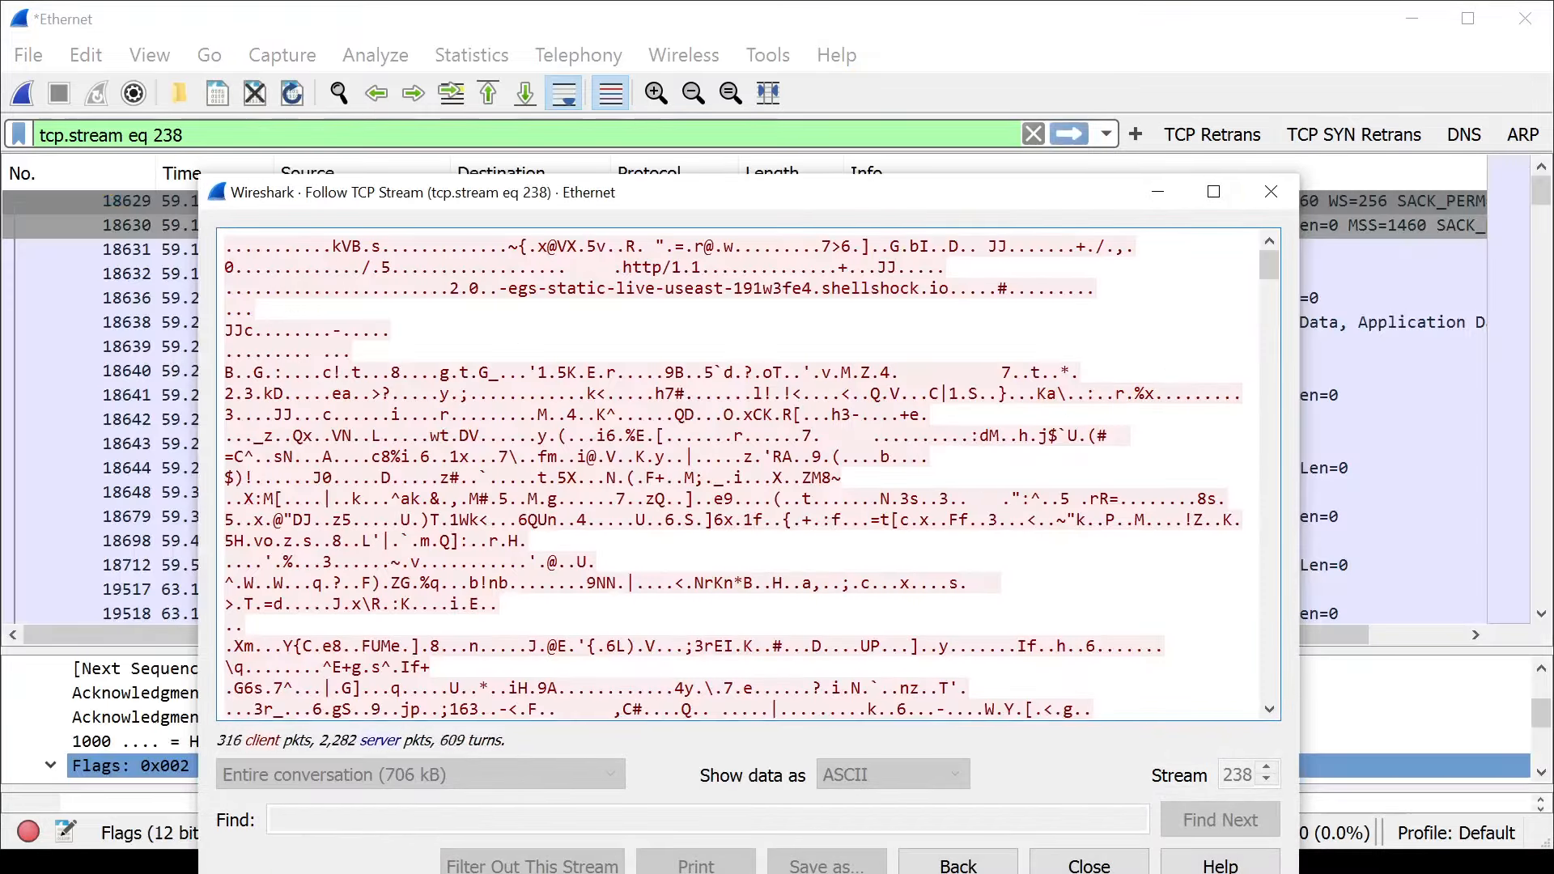
click(1270, 192)
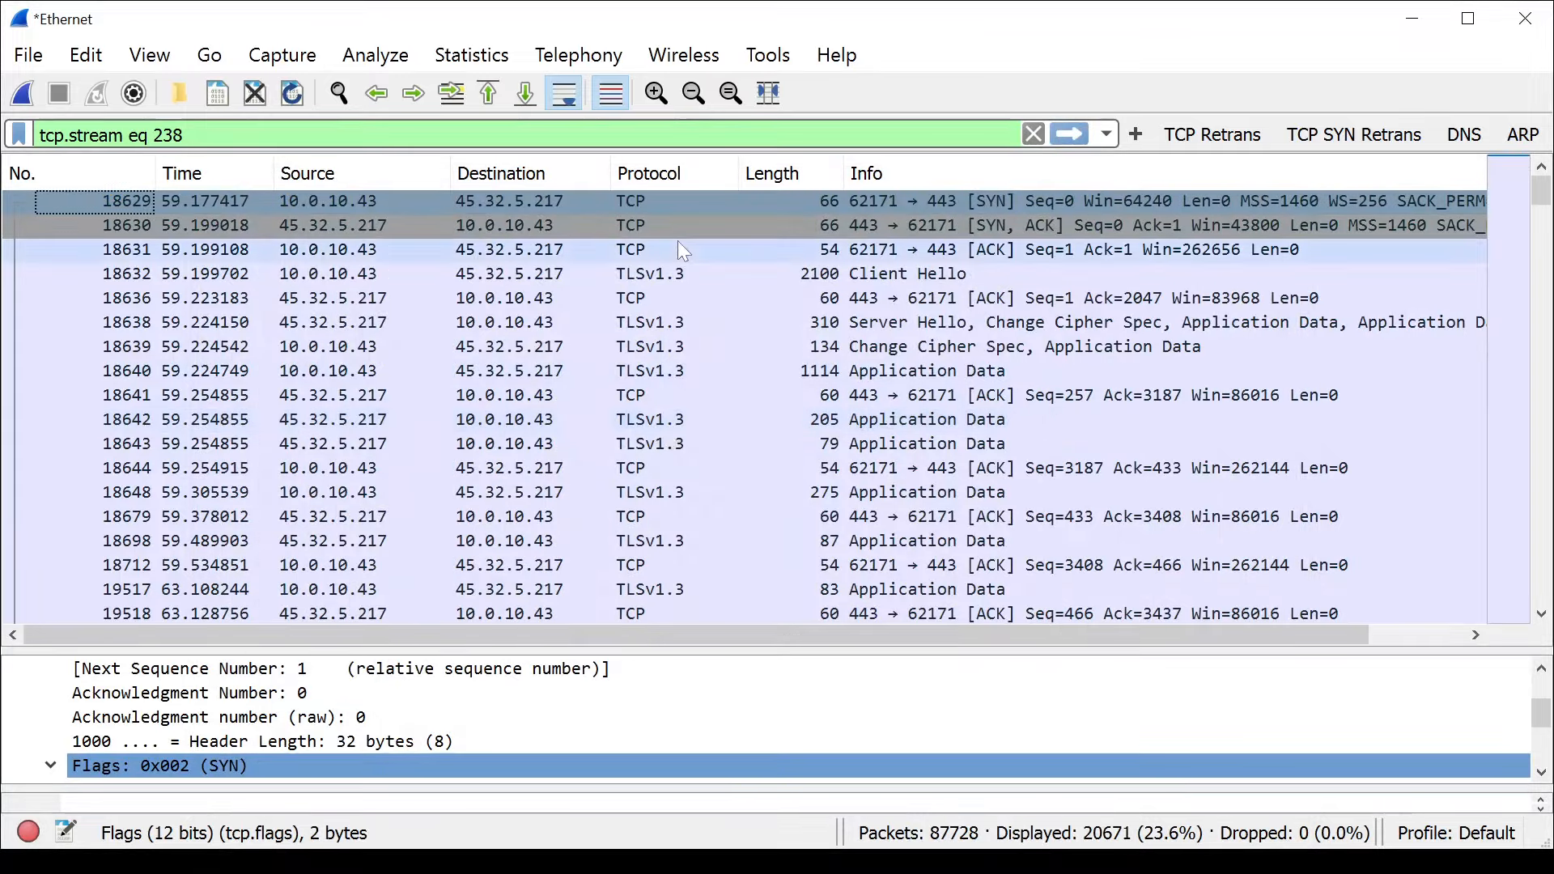
Review the tcp.stream eq 238 filter expression and select Client Hello packet 18632.
triple_click(115, 133)
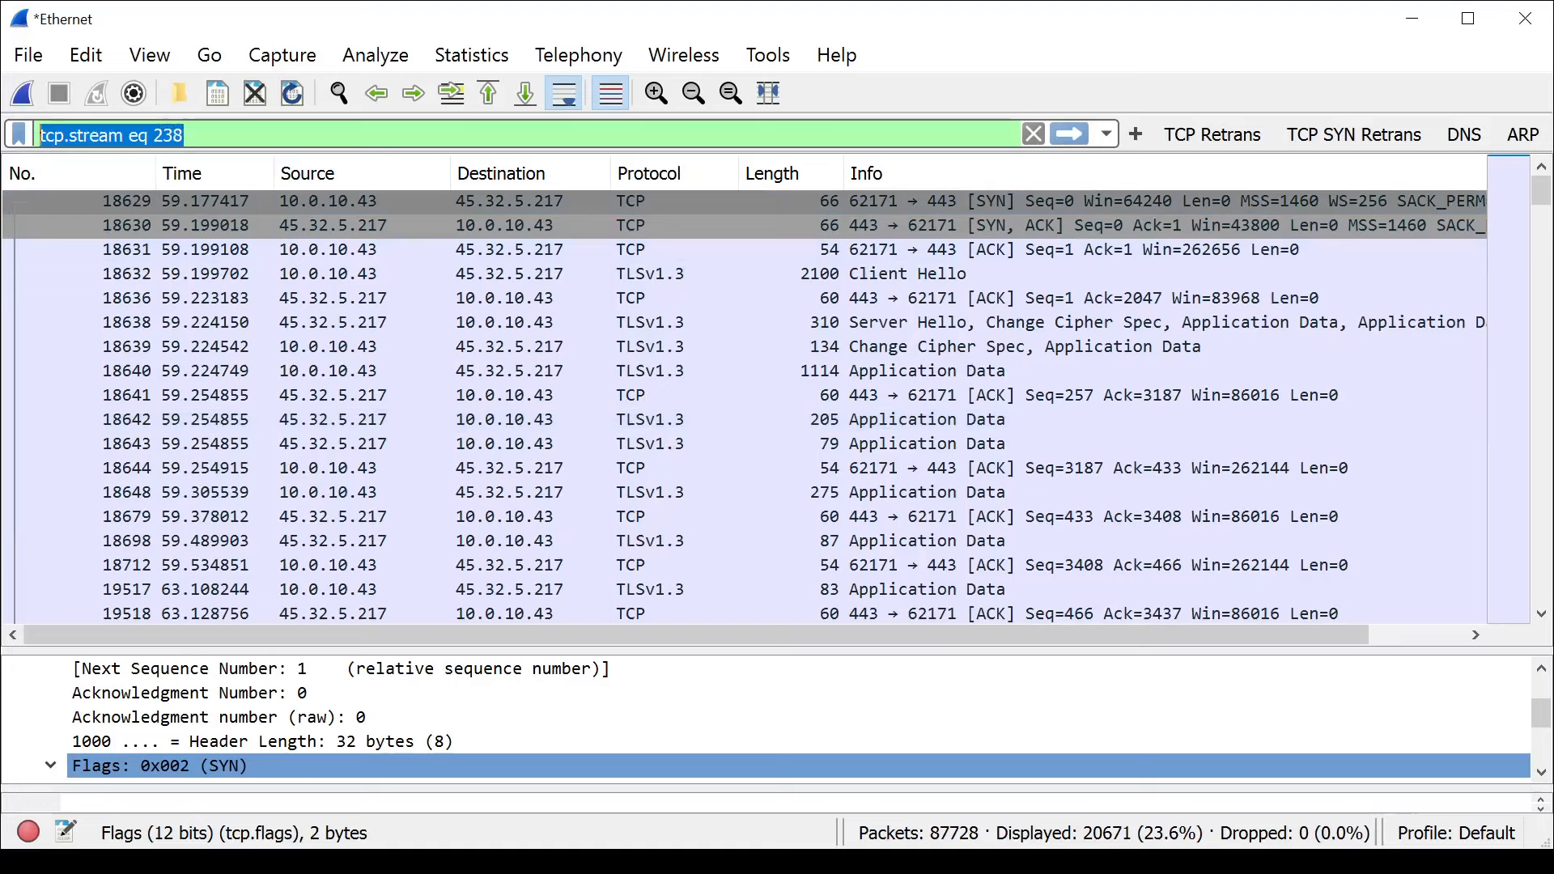
click(315, 135)
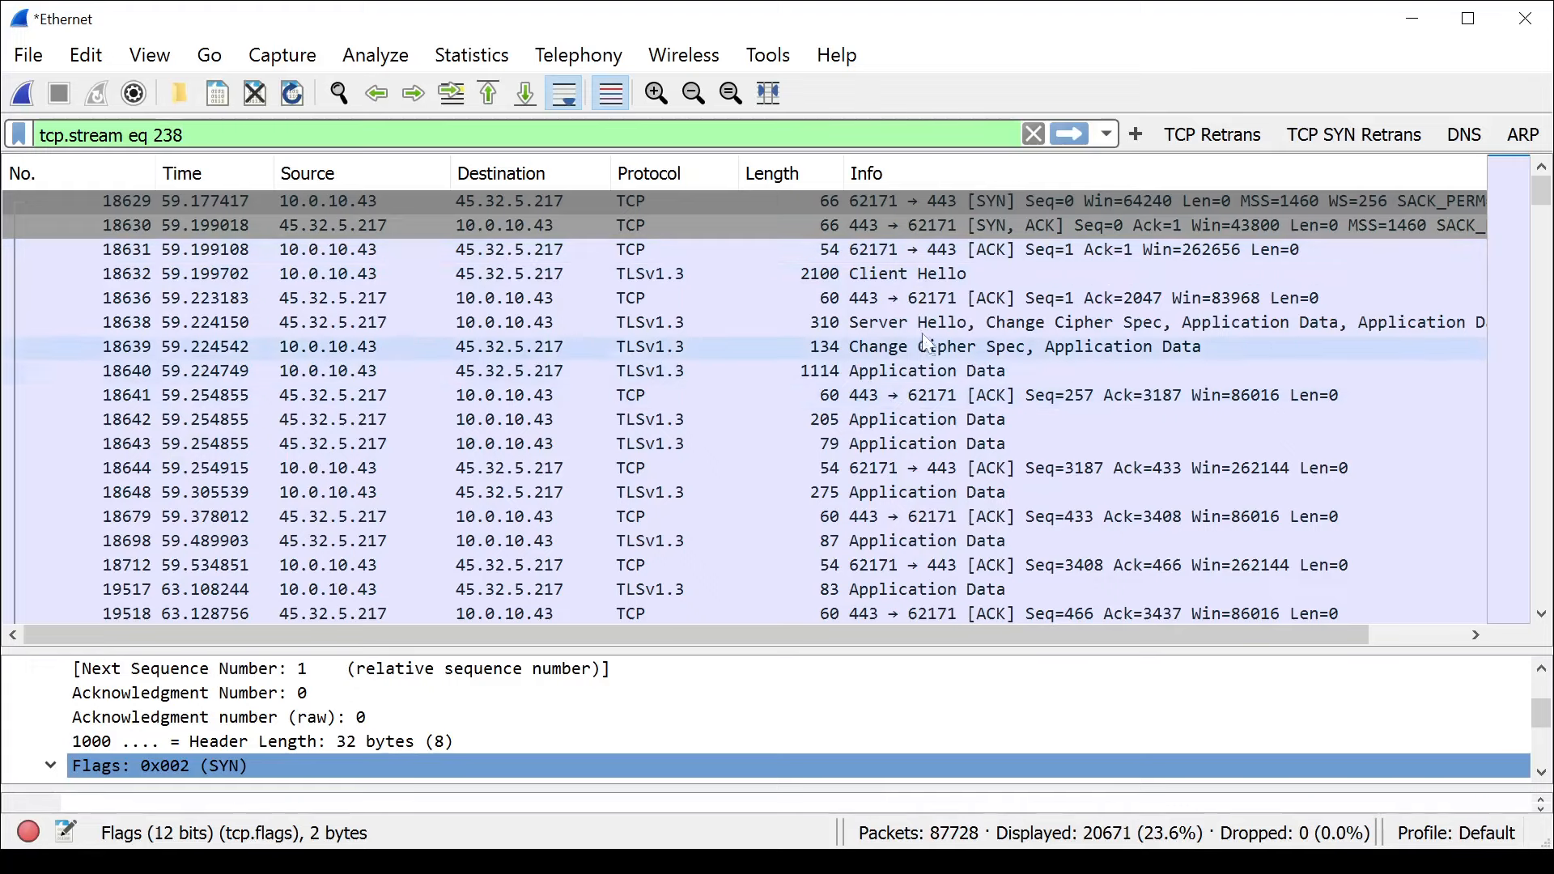
click(939, 273)
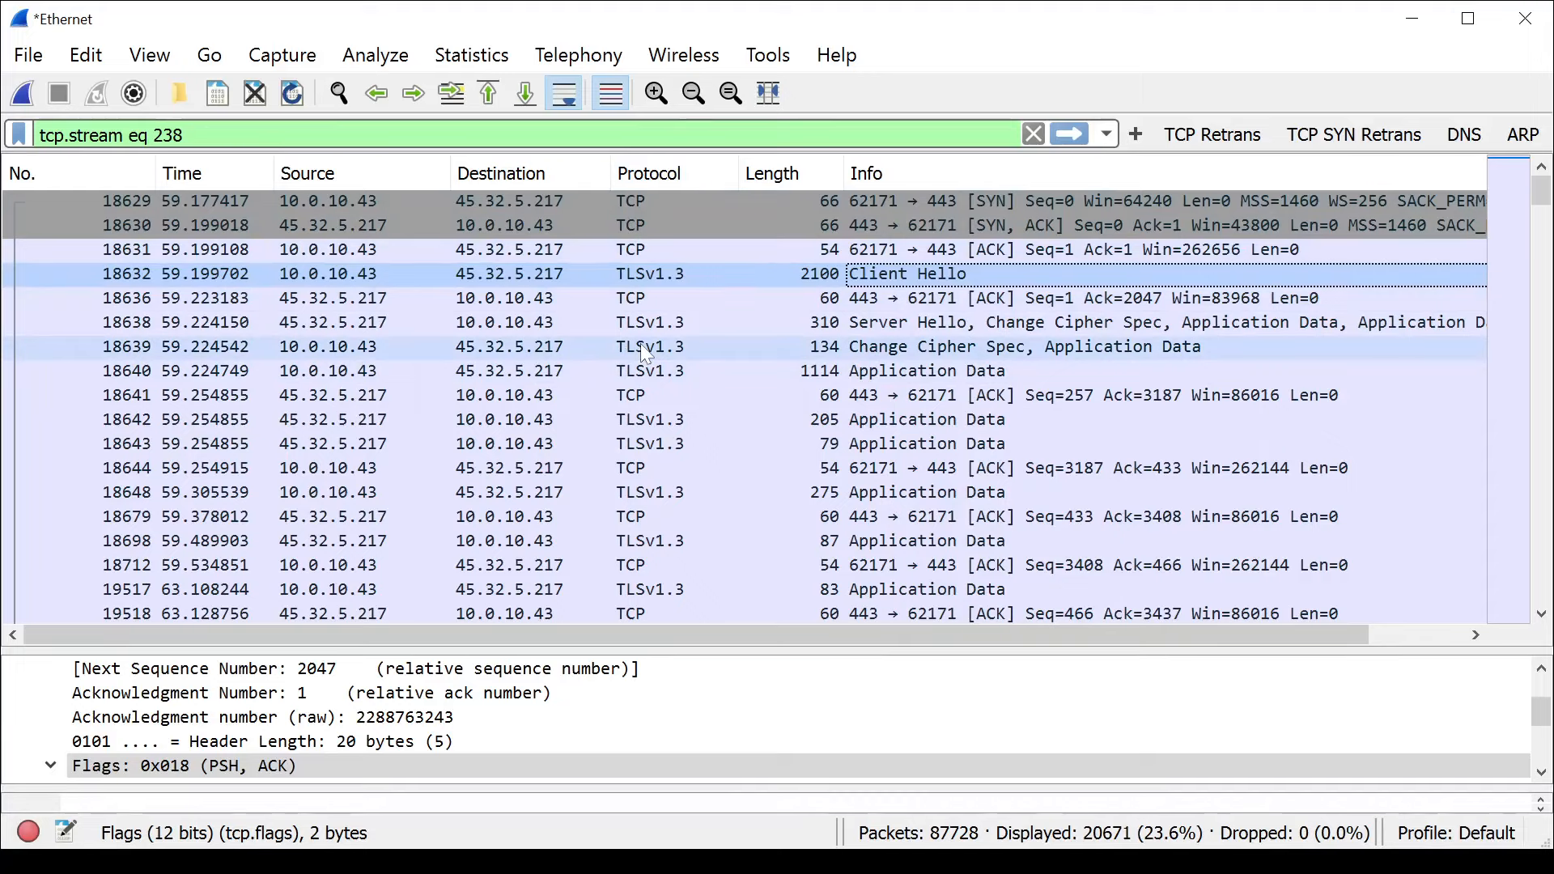
Browse the packets of TCP stream 238 to examine the alternating Application Data and ACK packets, and return to the handshake.
click(658, 366)
scroll(671, 490, down, 20)
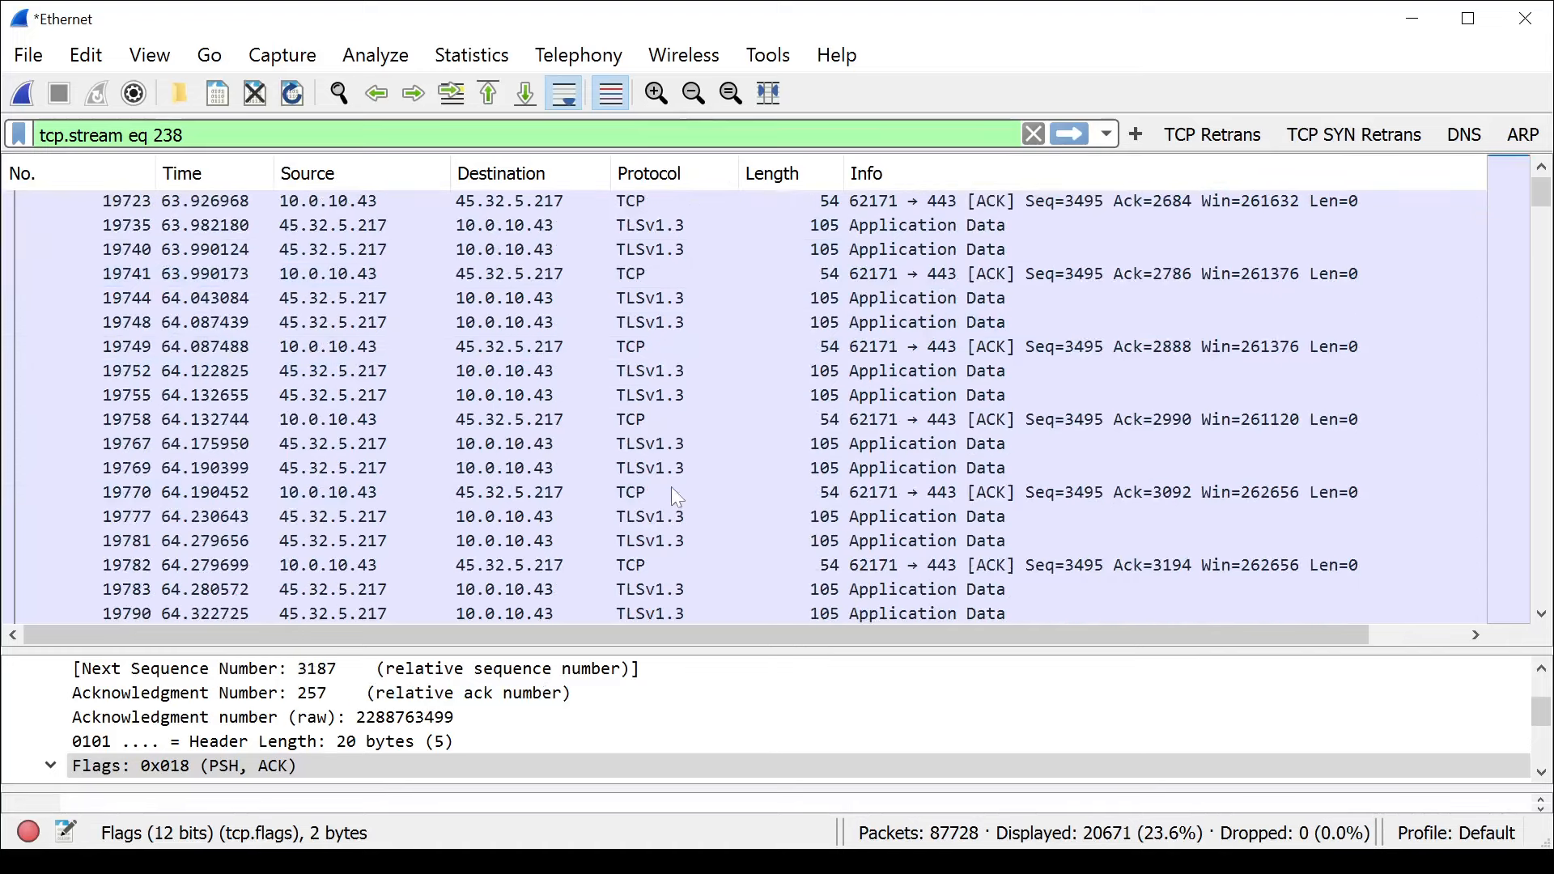
scroll(672, 487, down, 12)
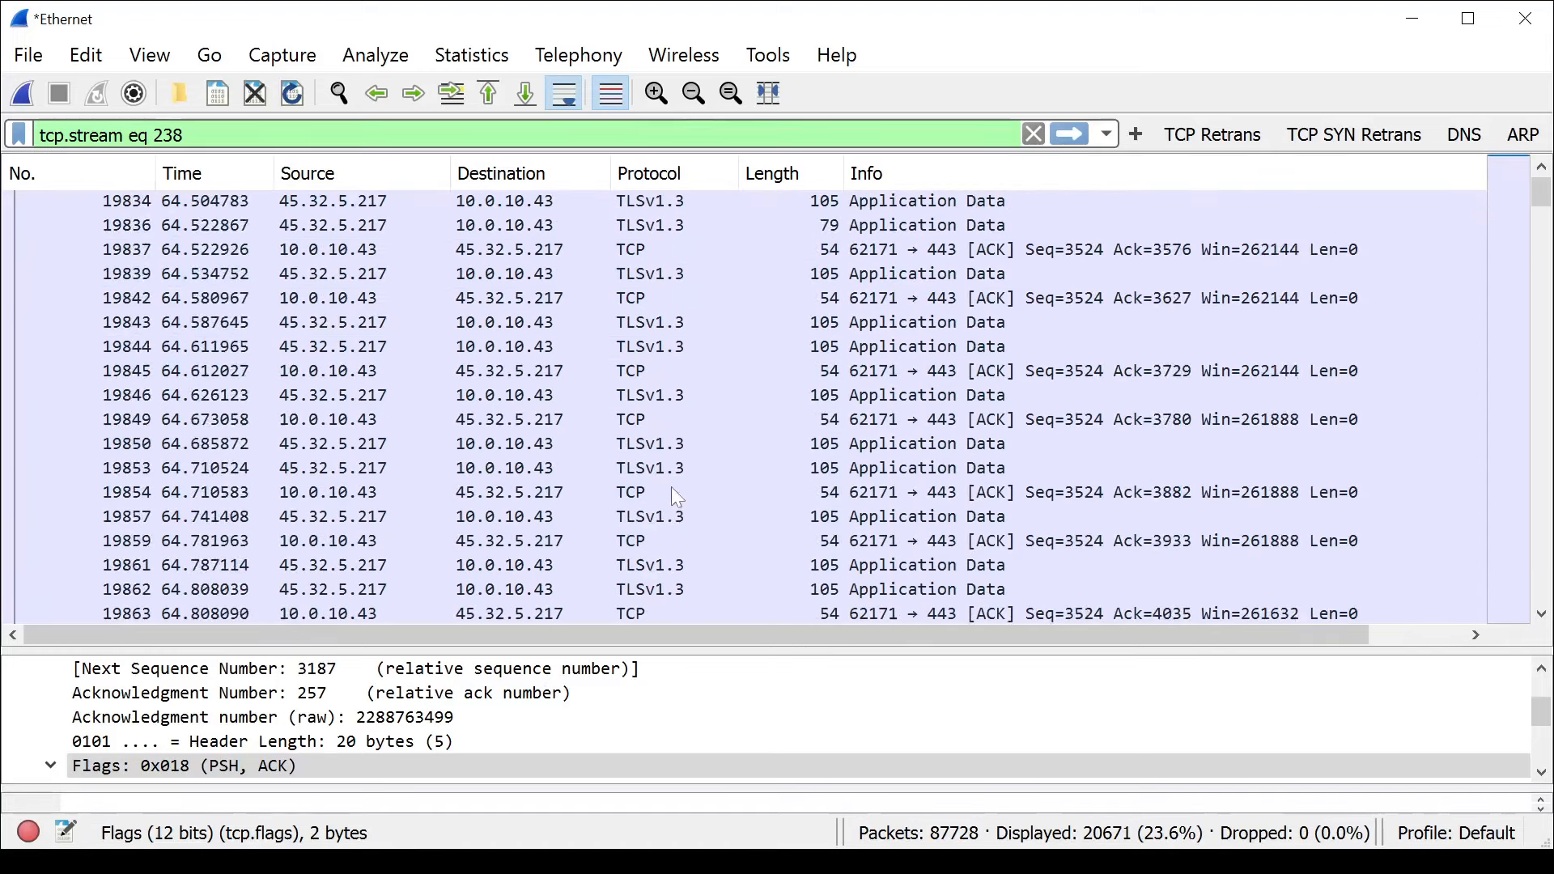
click(628, 396)
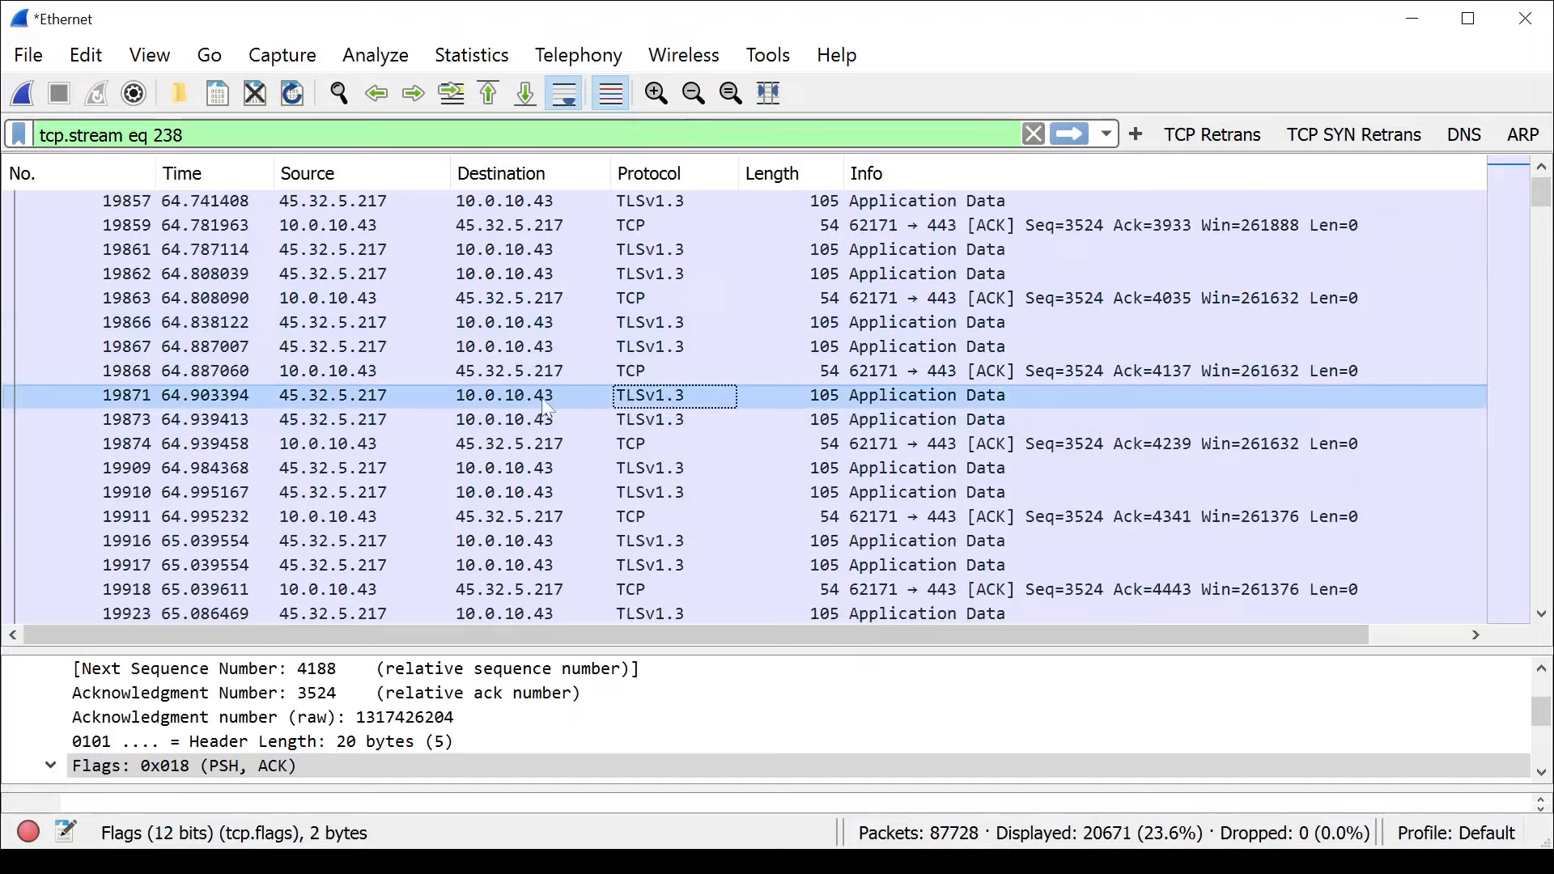
click(566, 541)
scroll(599, 551, down, 12)
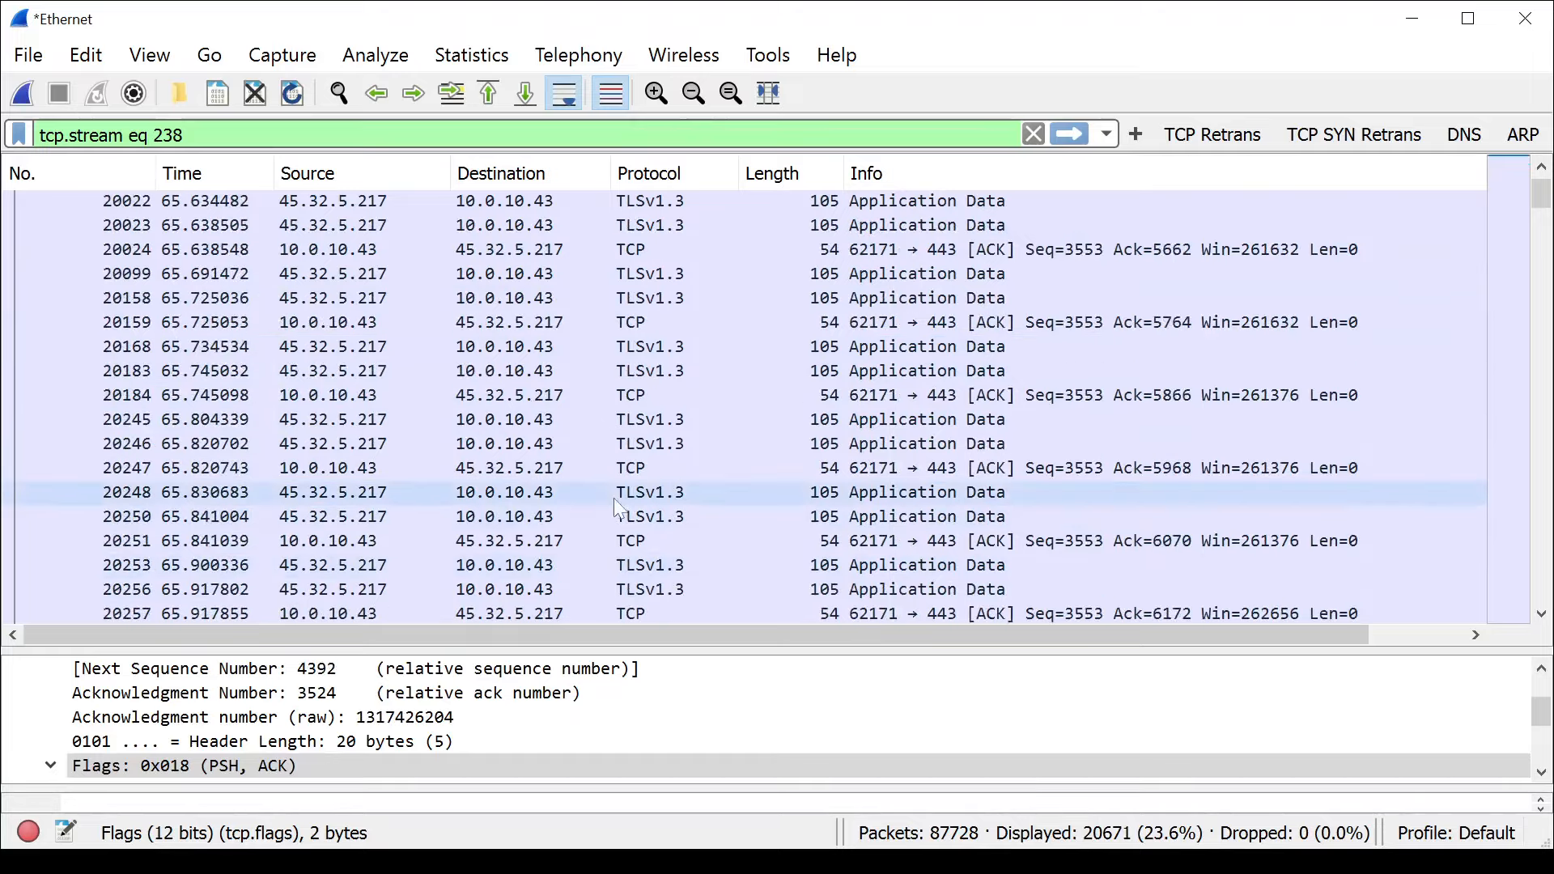
scroll(619, 508, up, 20)
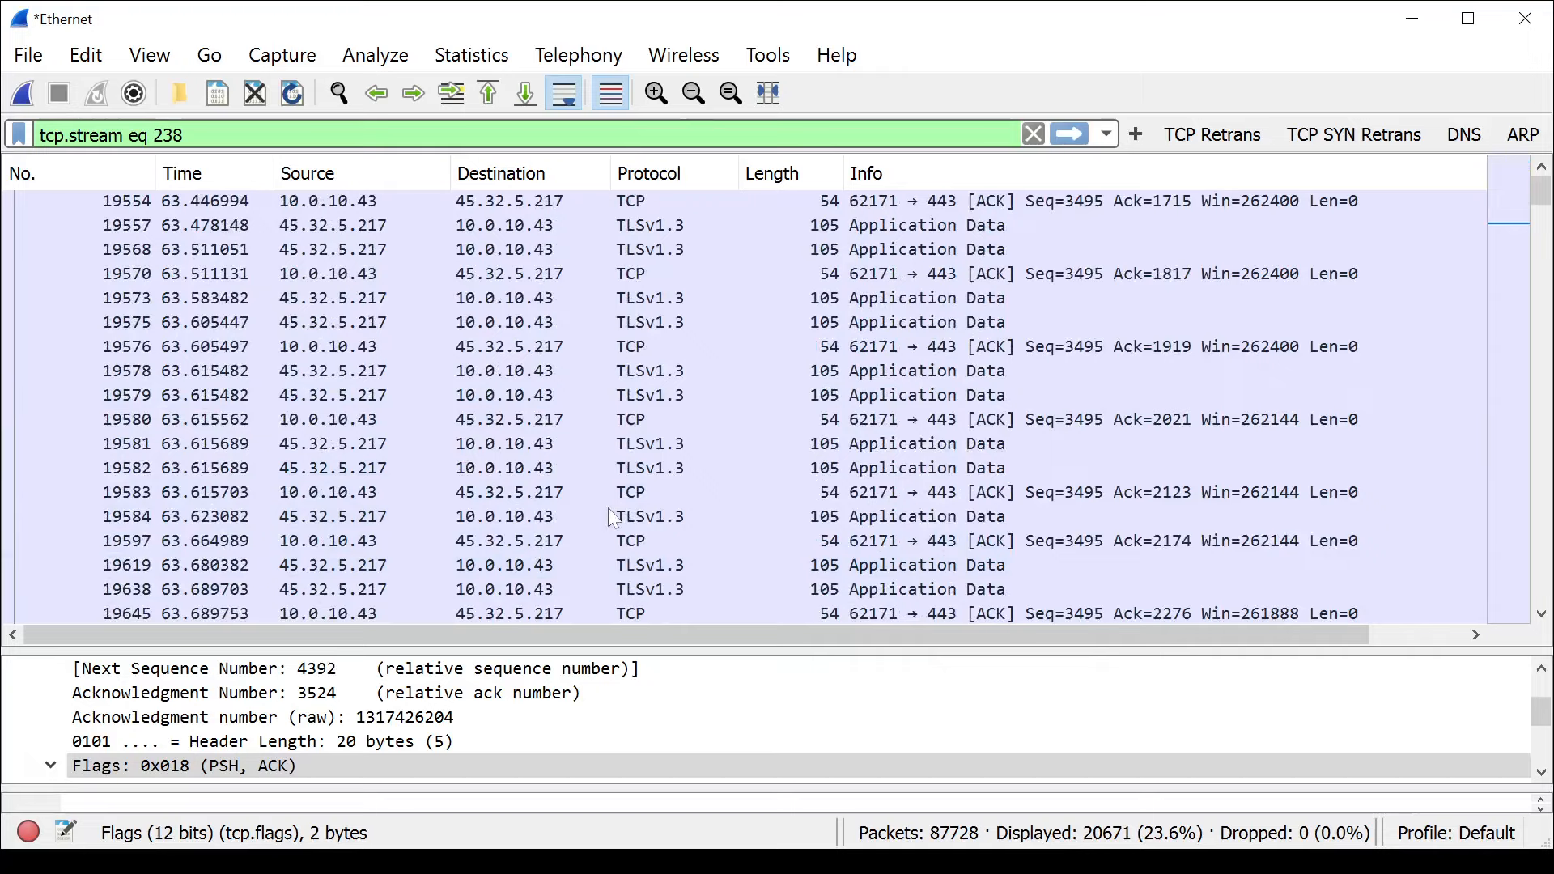
scroll(608, 508, up, 7)
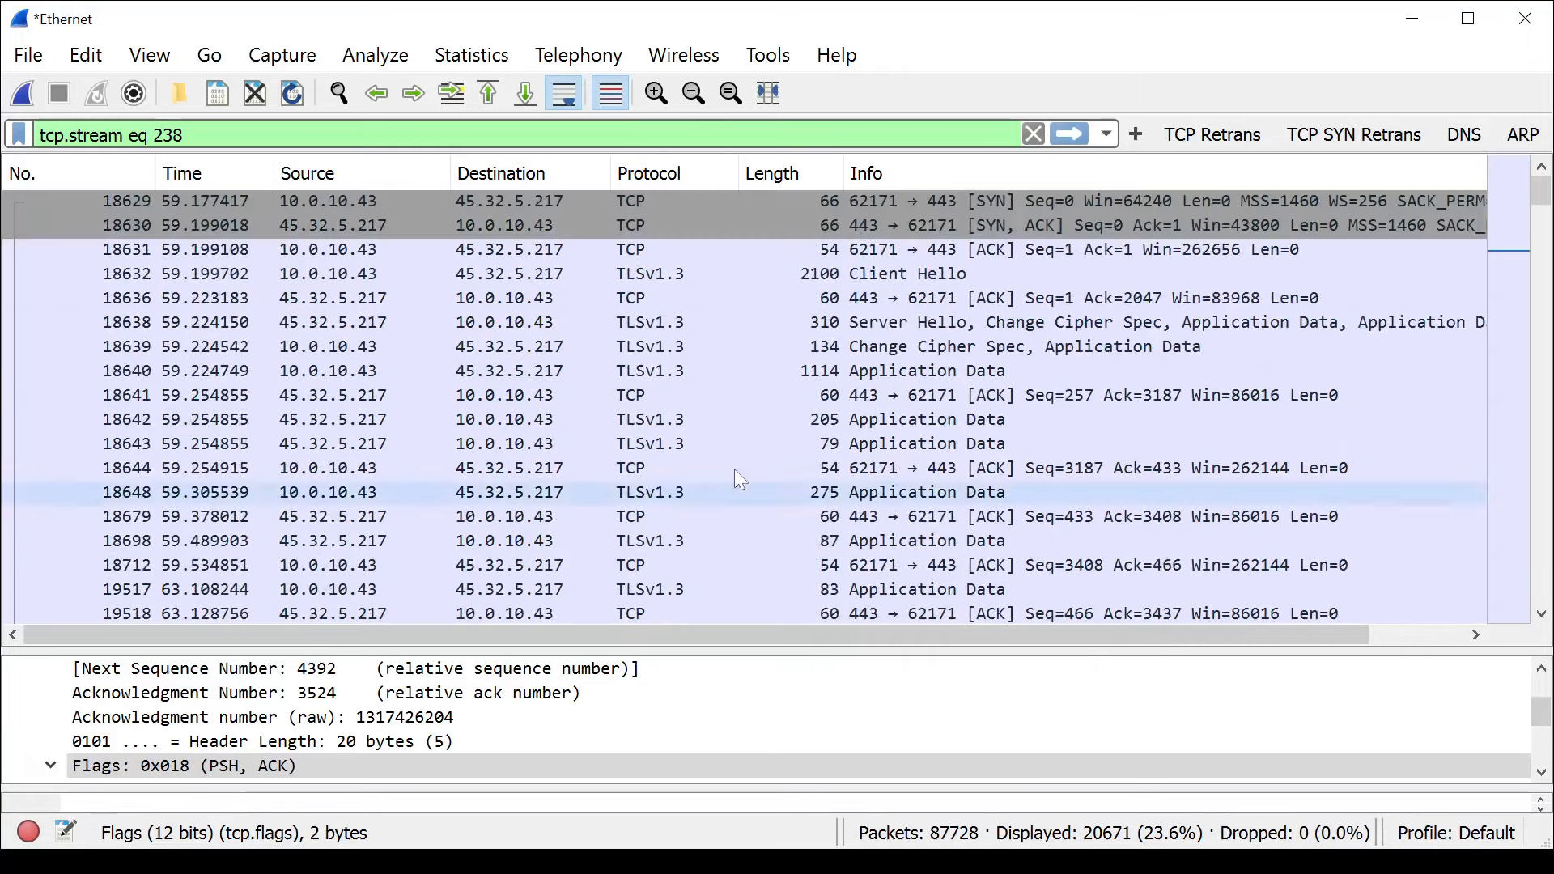
Step through TLS packets 18639, 18640, 18642 and 18643 to examine the data exchanged after the Server Hello.
click(911, 348)
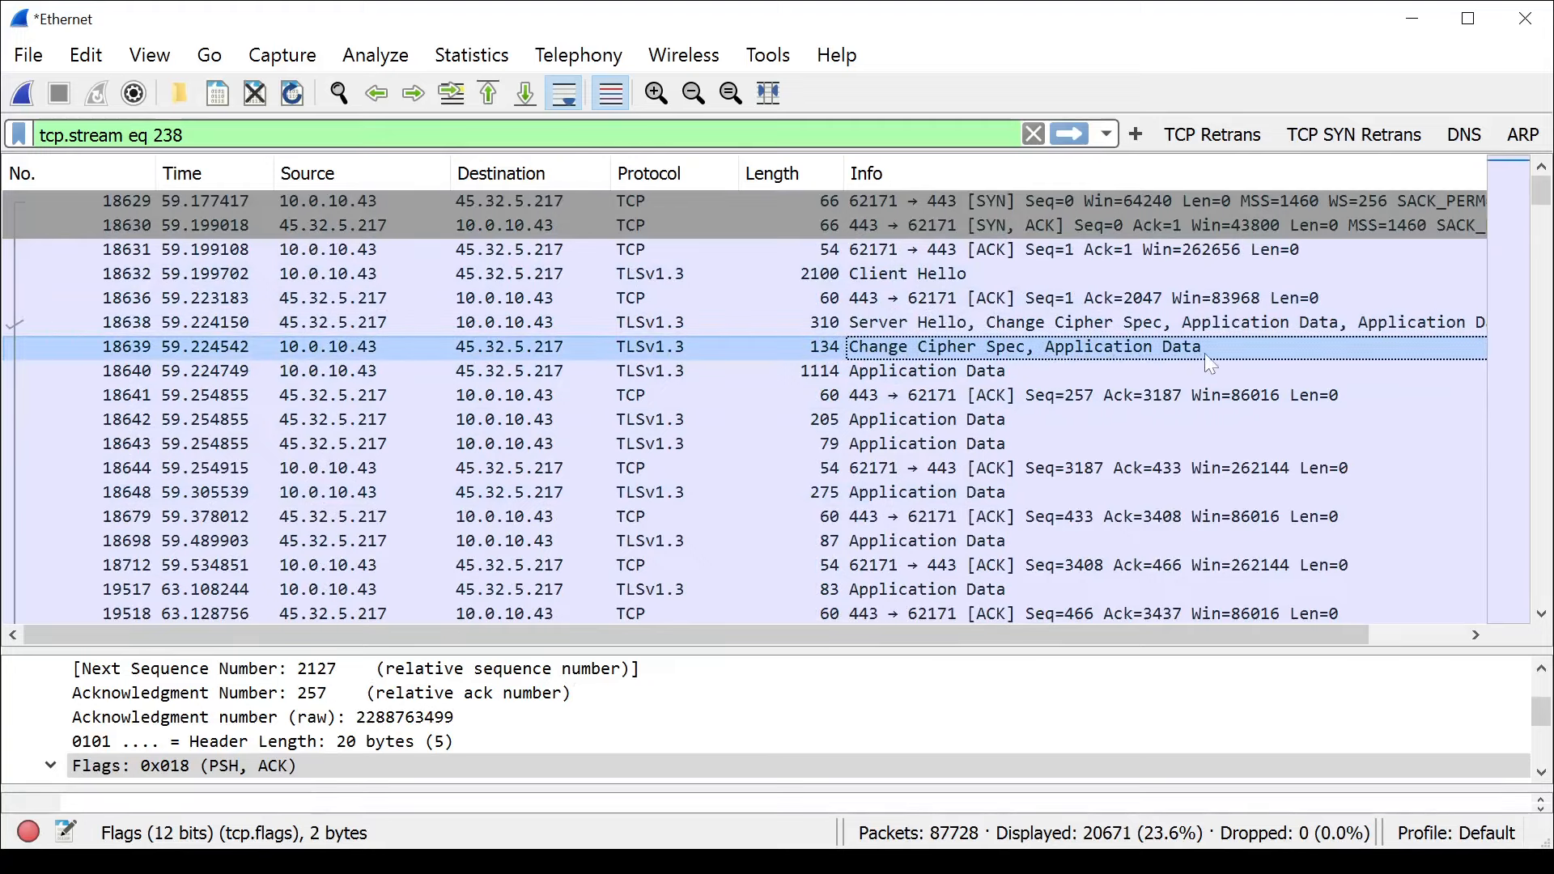
click(919, 374)
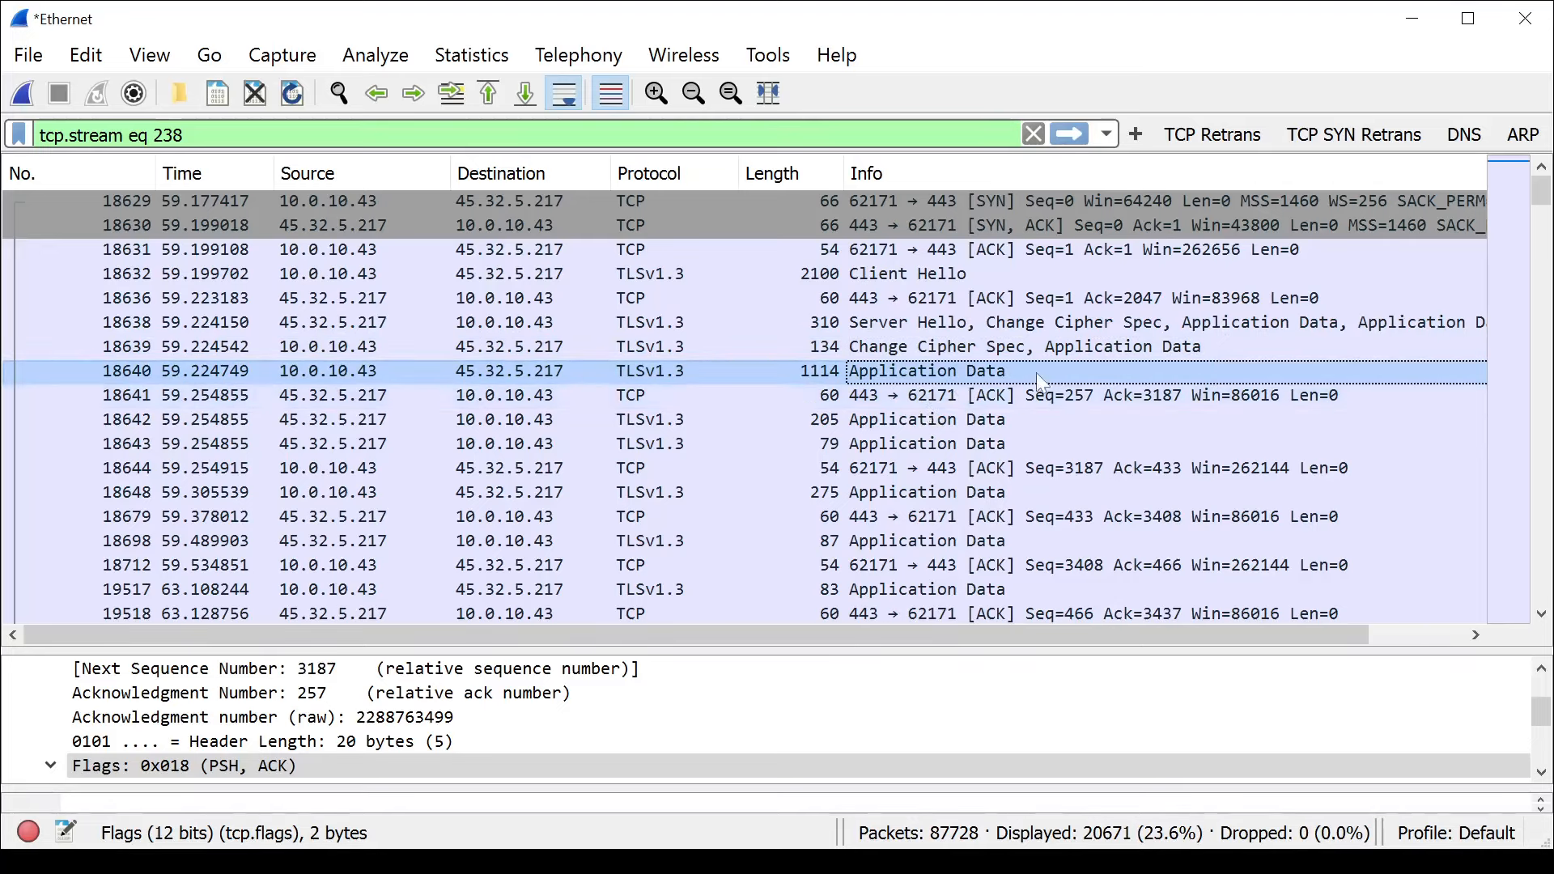
drag(689, 651, 701, 638)
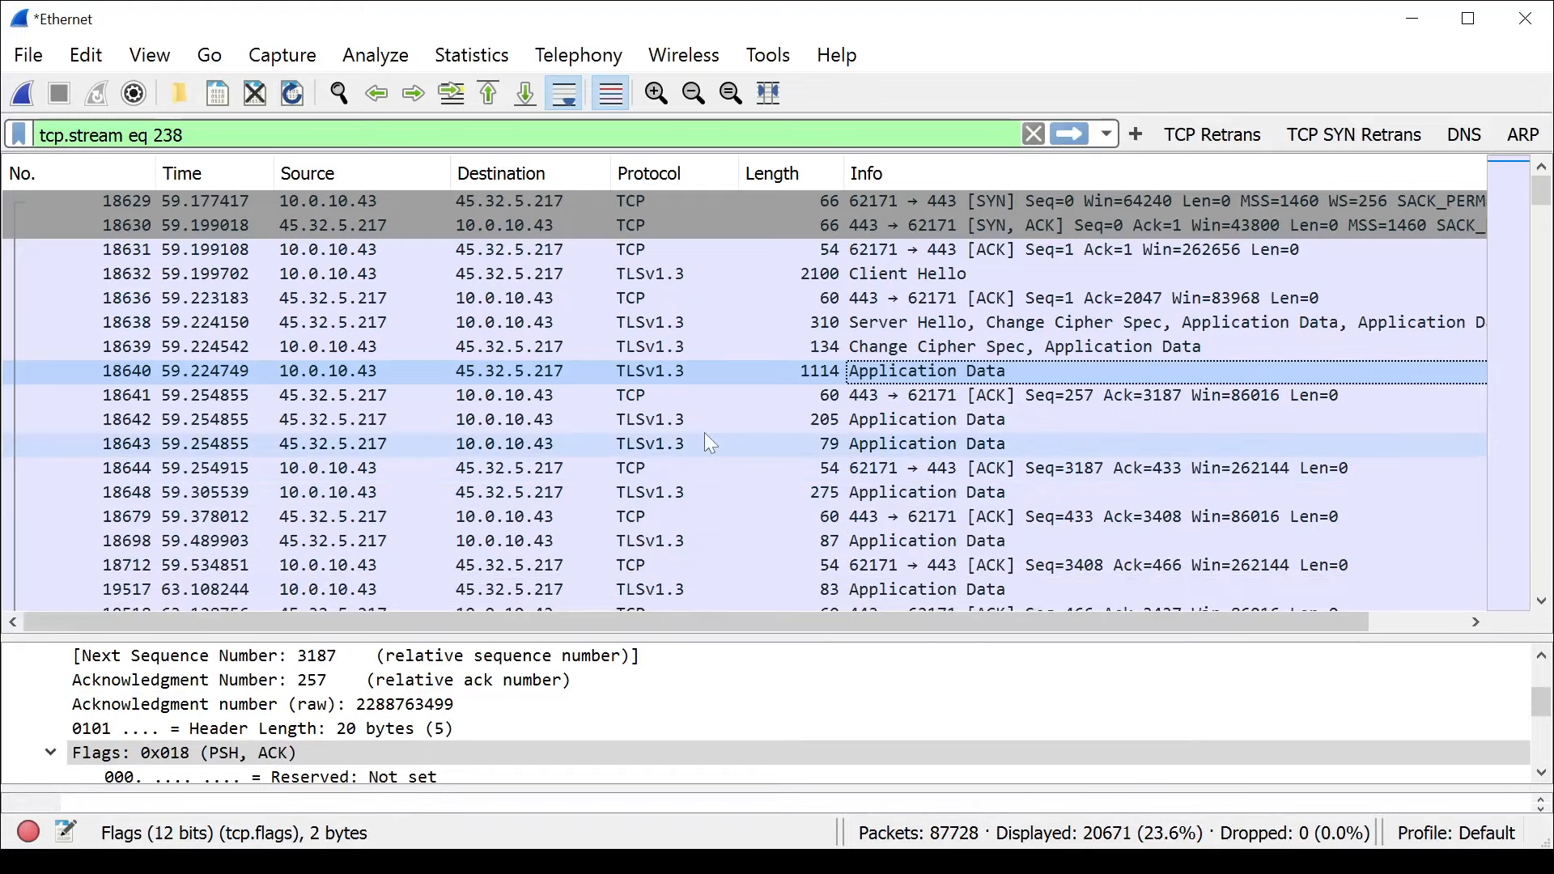
click(764, 427)
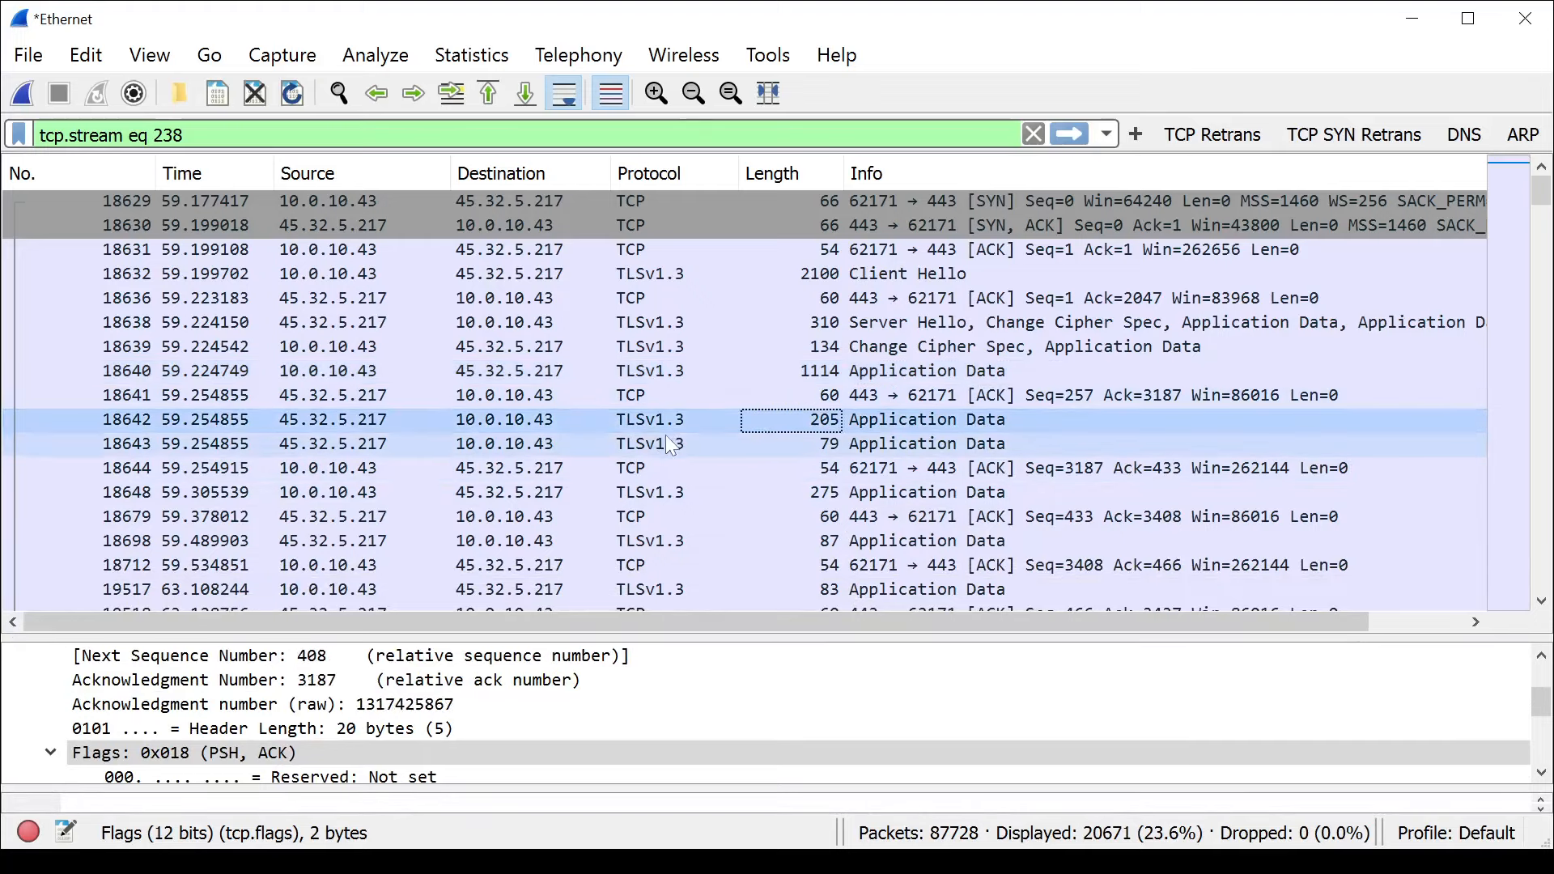
click(667, 436)
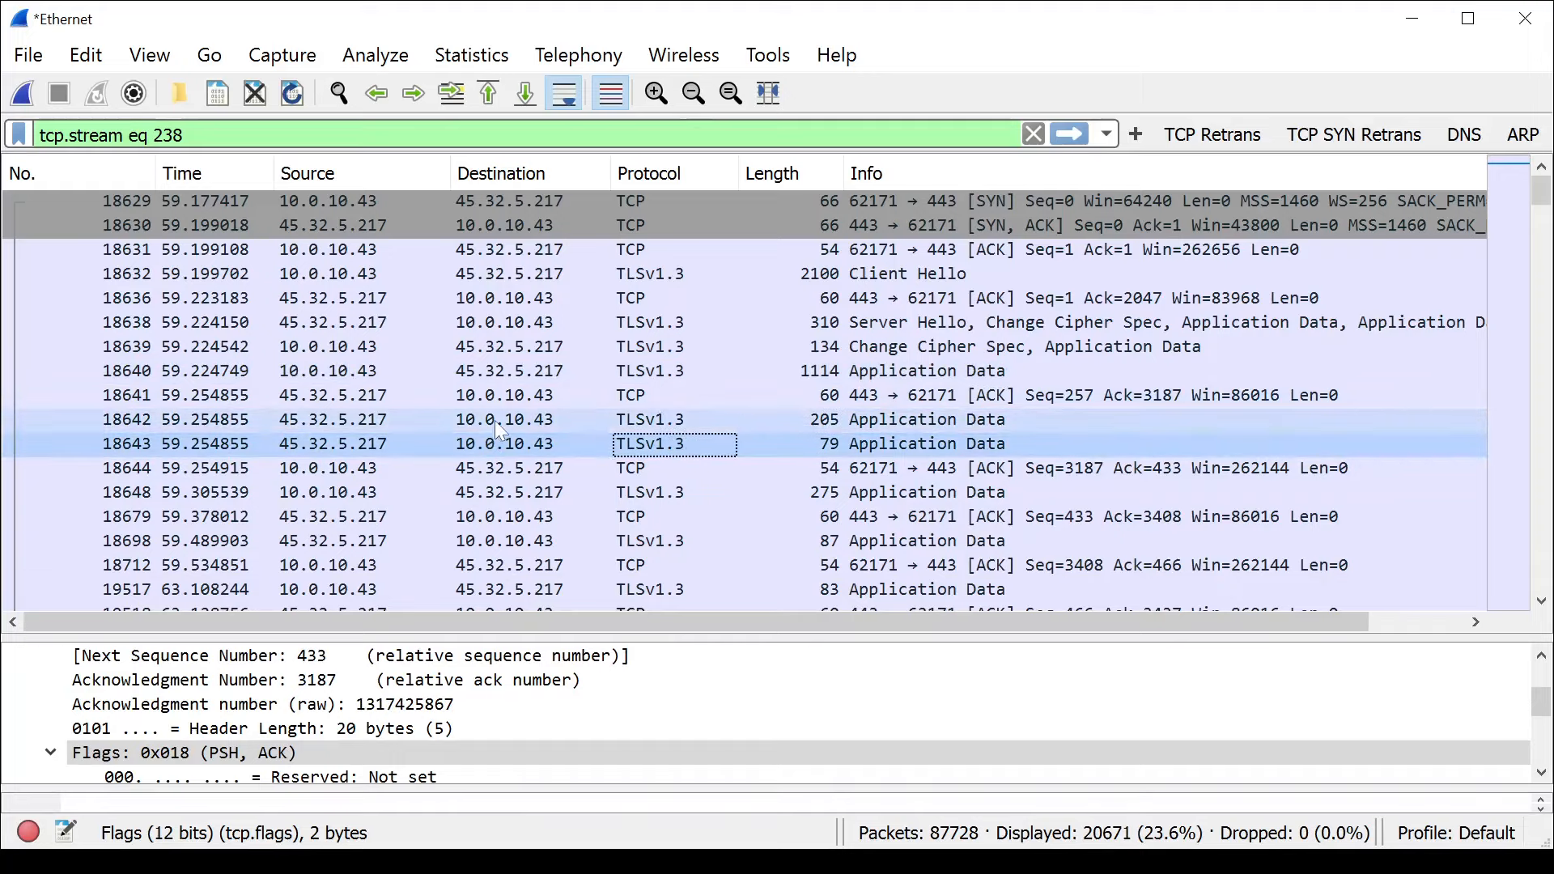
Compare server packets 18641, 18642 and 18643, and select the client's ACK packet 18644.
click(476, 428)
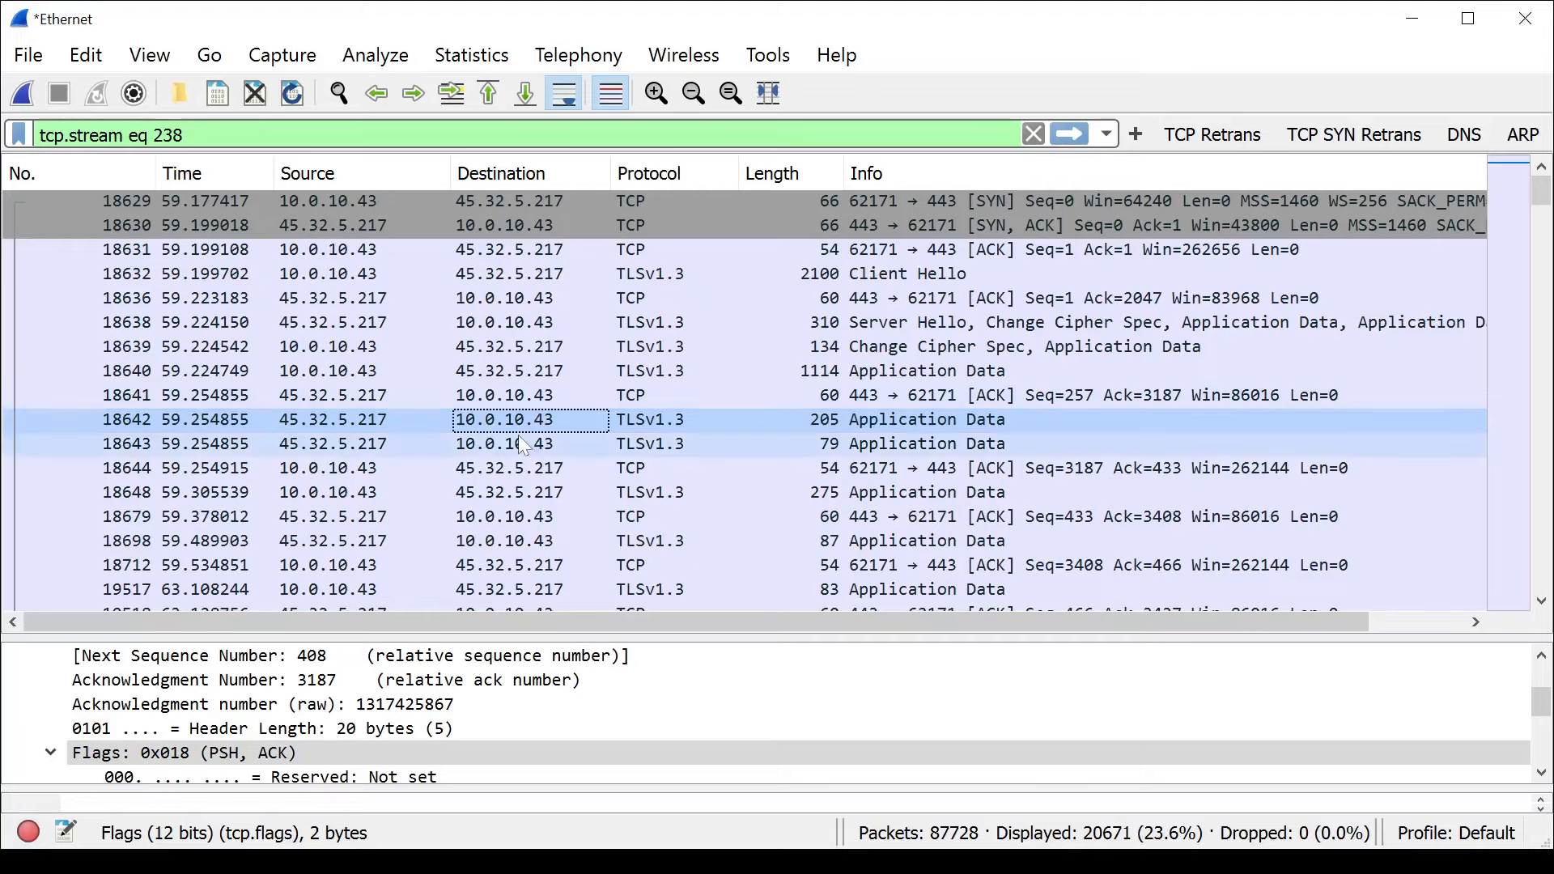
click(346, 398)
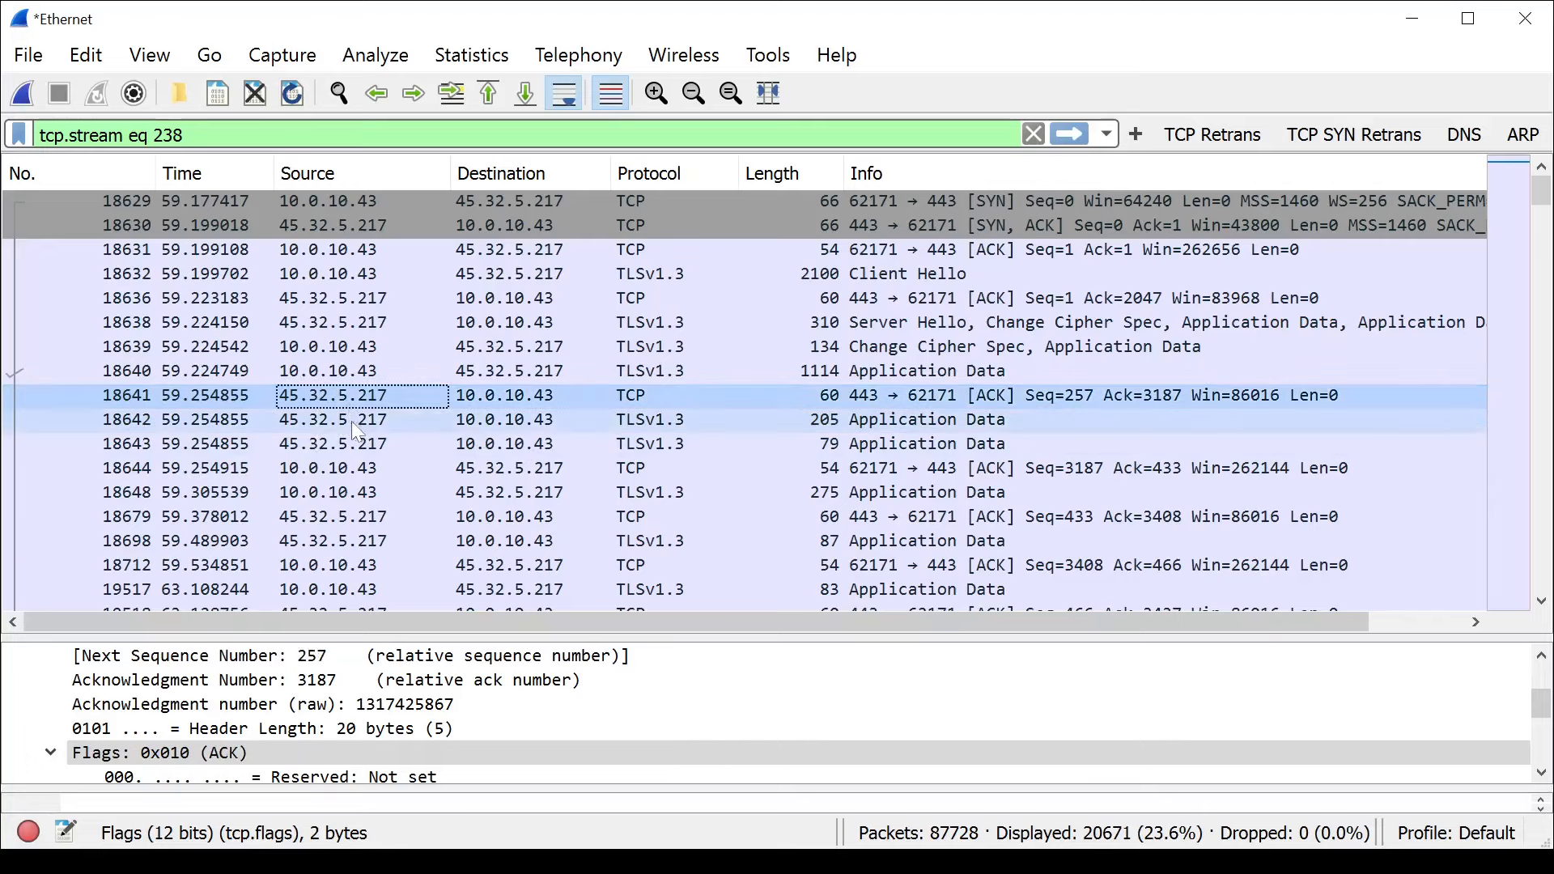
click(352, 421)
click(356, 446)
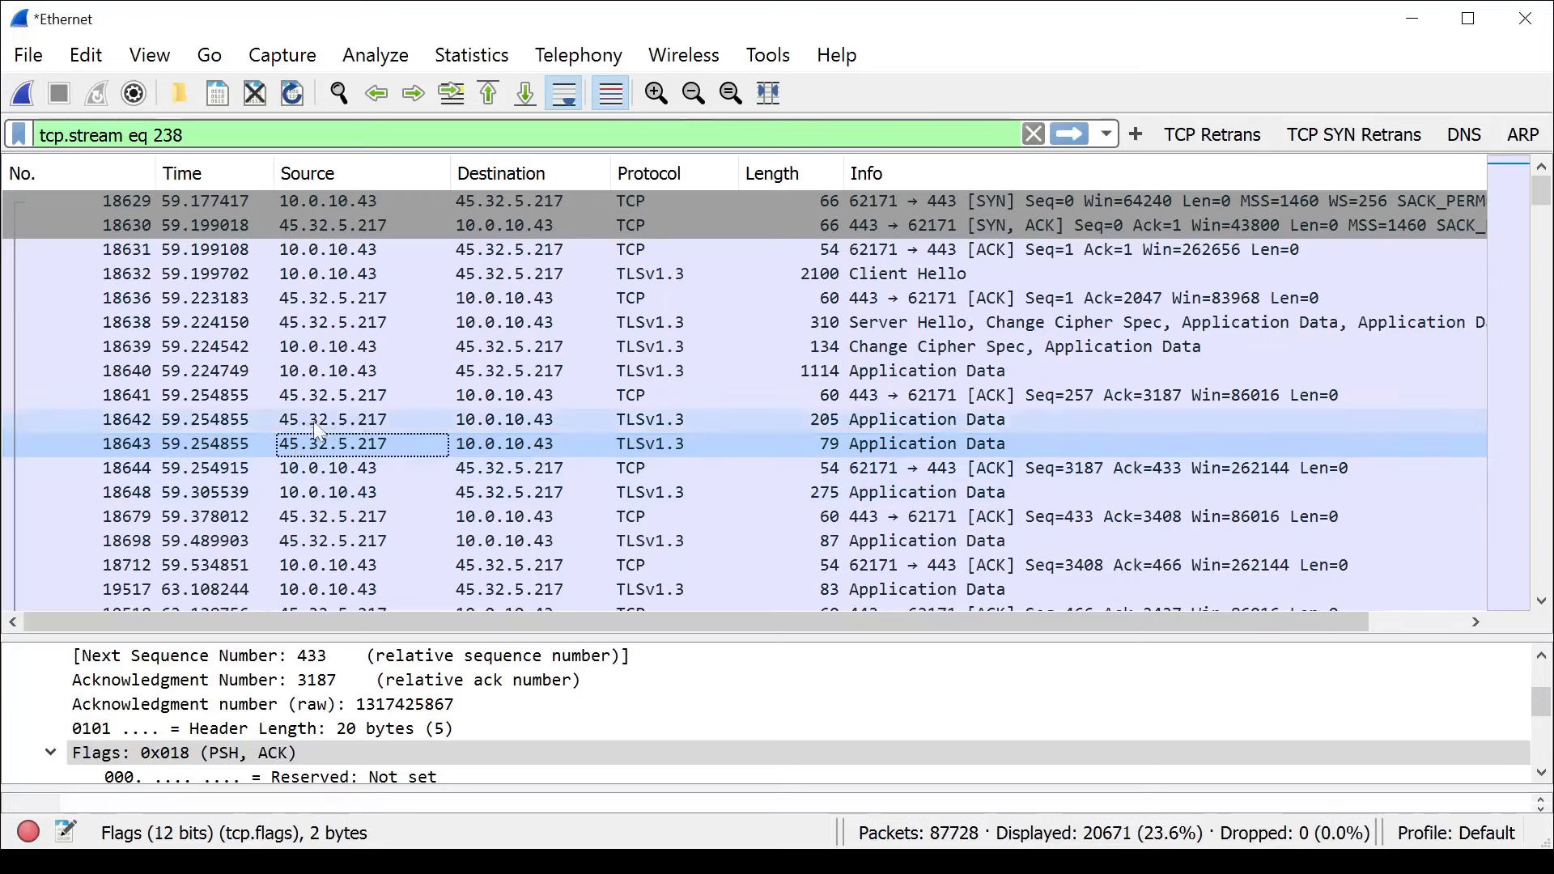
click(368, 419)
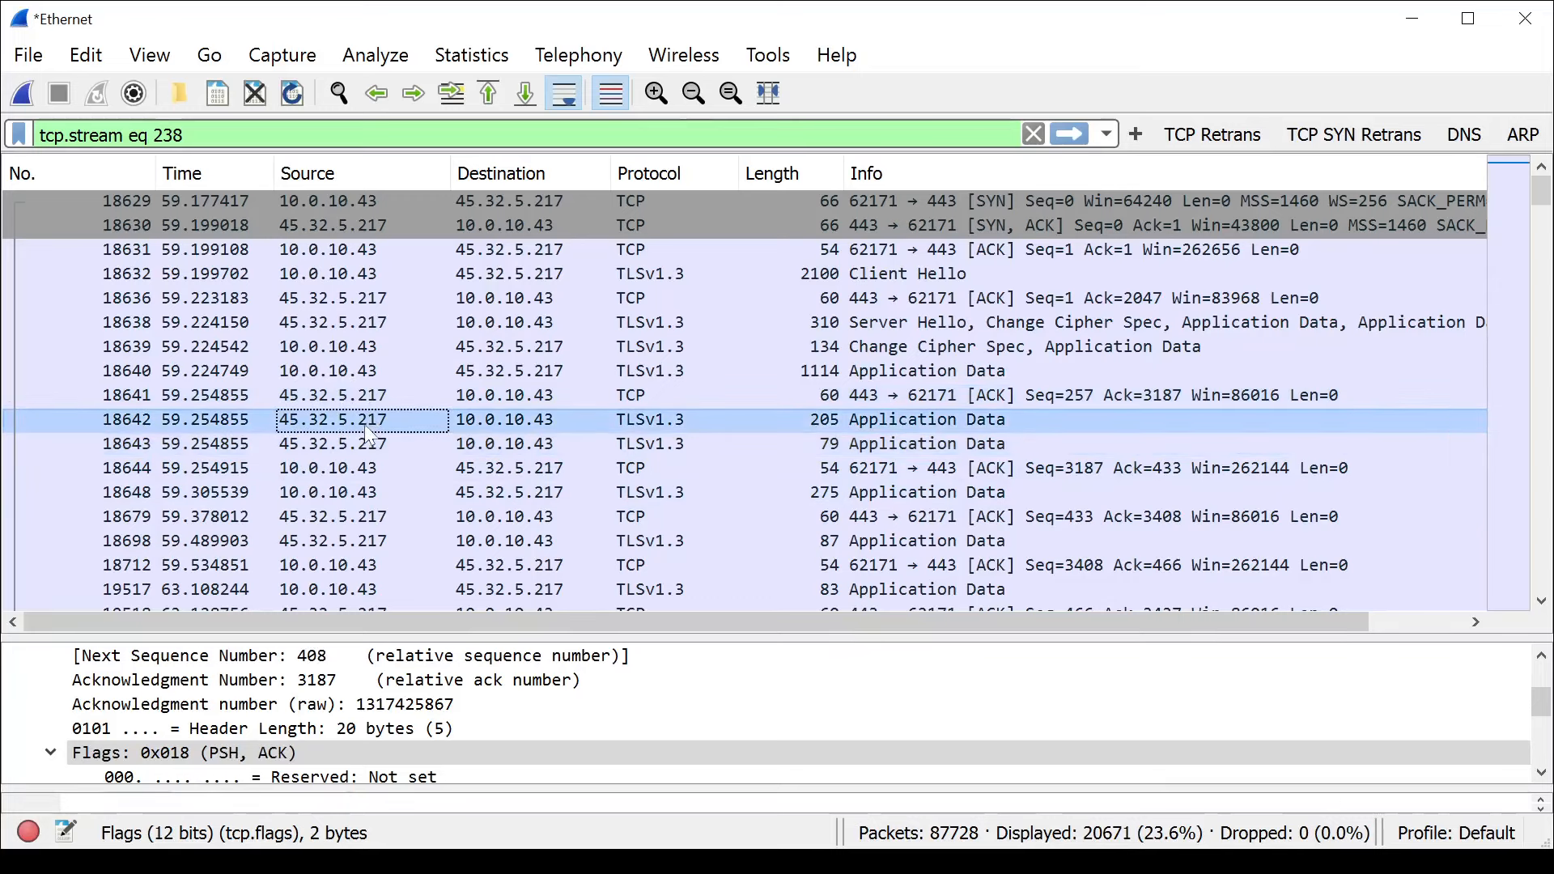
click(372, 442)
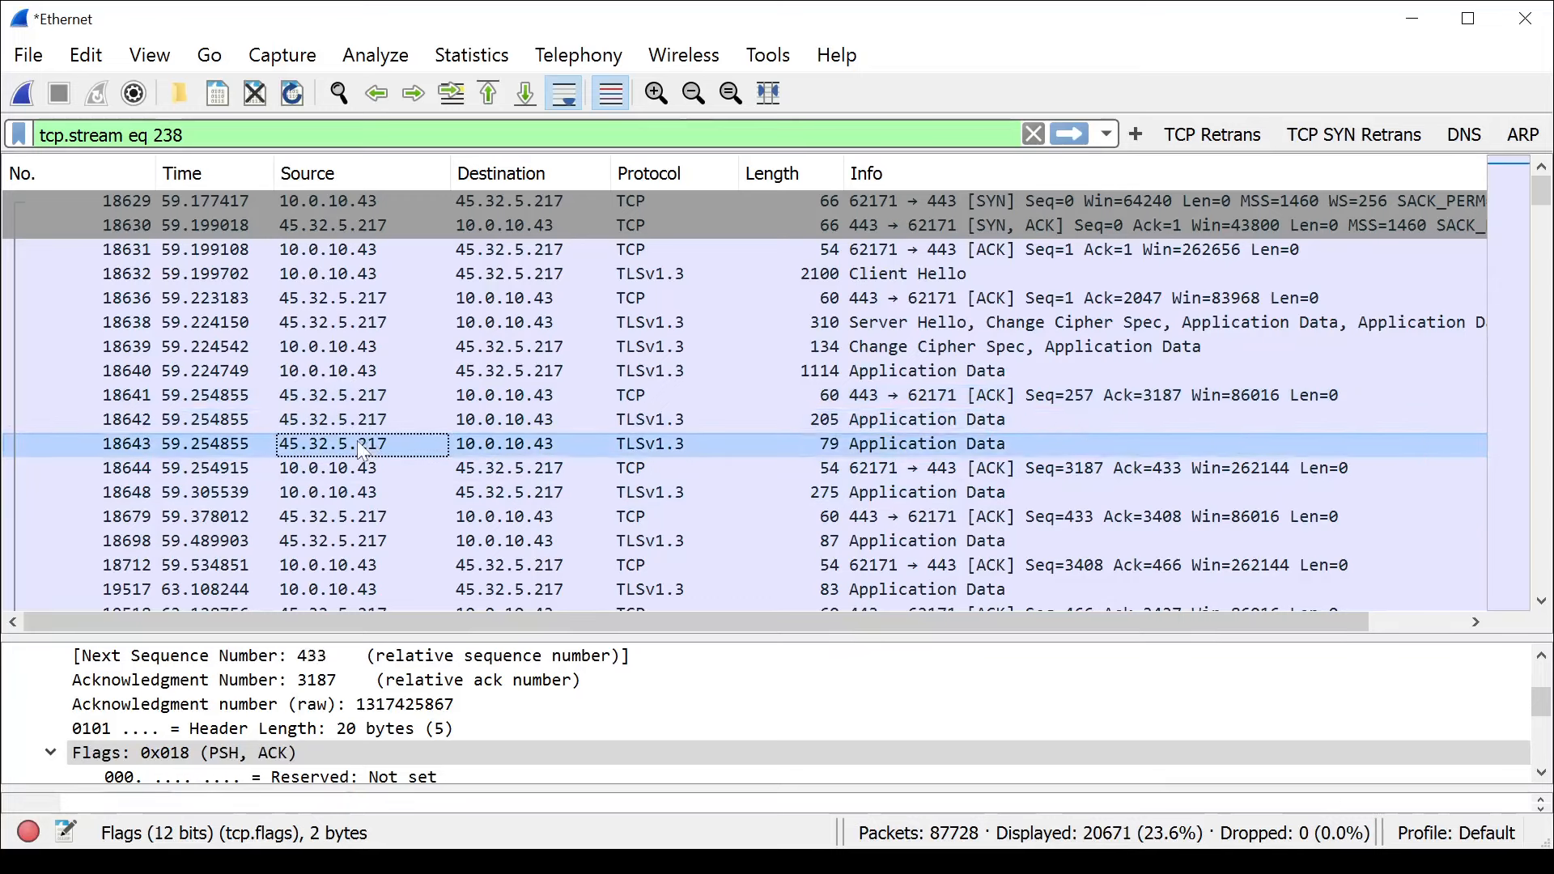
click(968, 471)
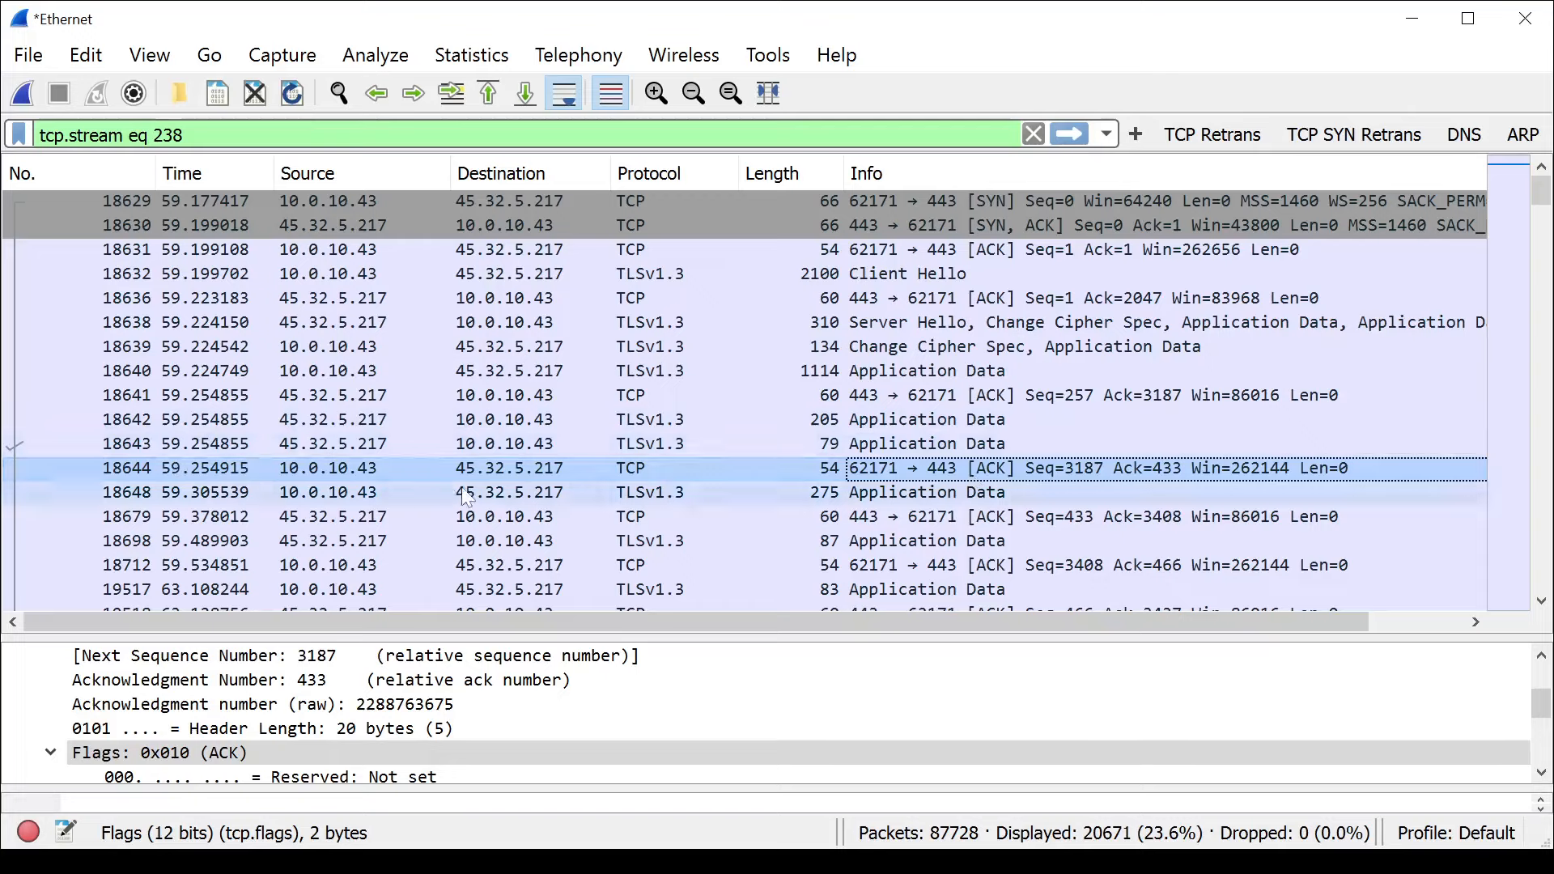
Enlarge the packet details to inspect the Acknowledgment flag of packet 18644, and give the packet list some room back.
drag(657, 638, 670, 518)
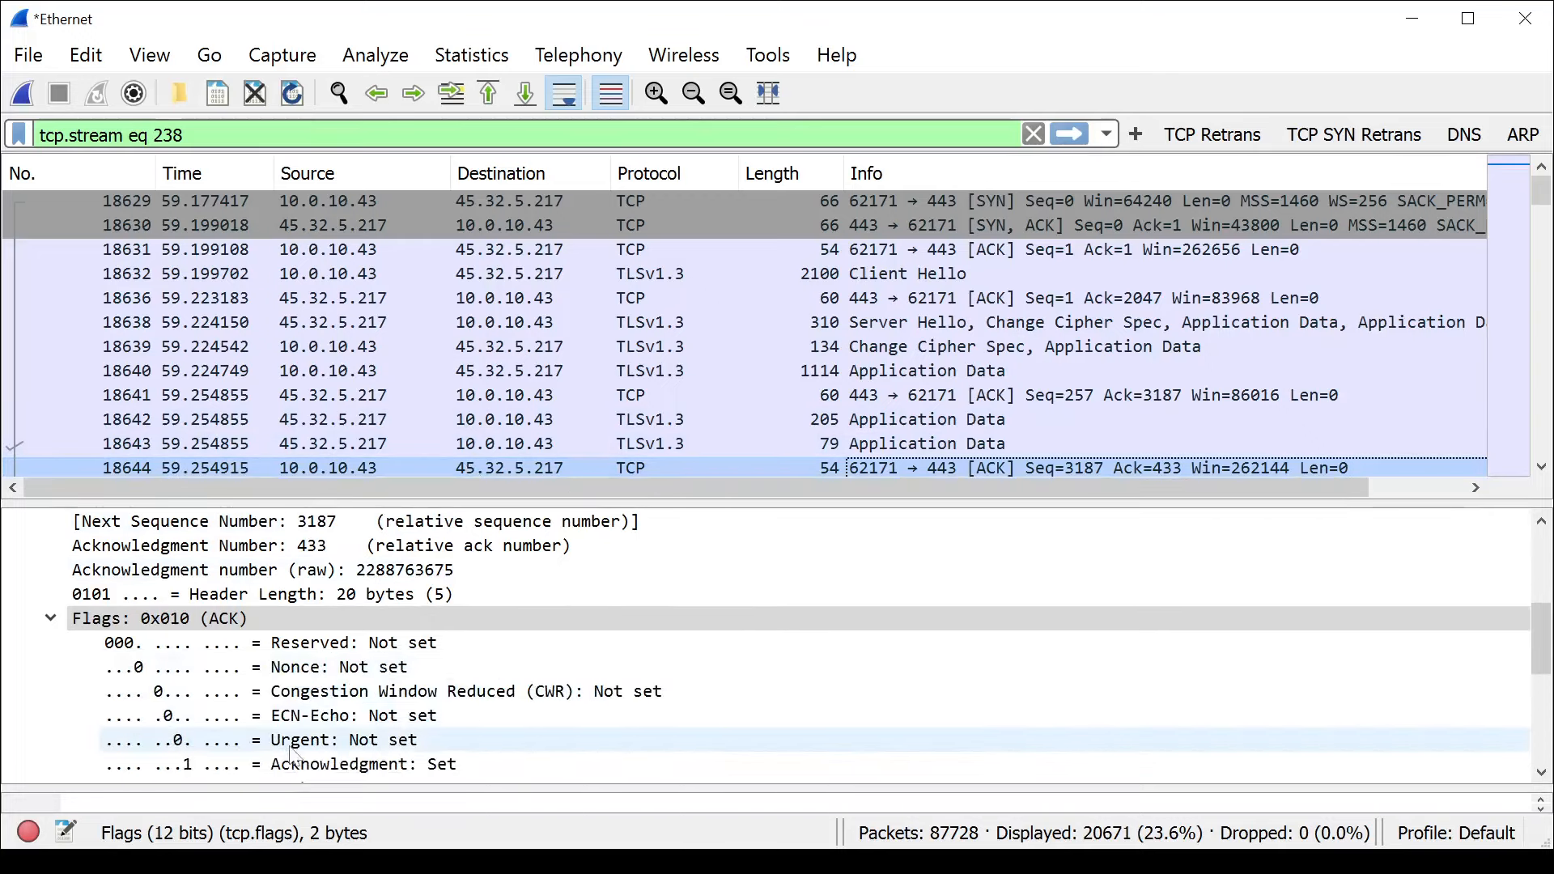
click(315, 765)
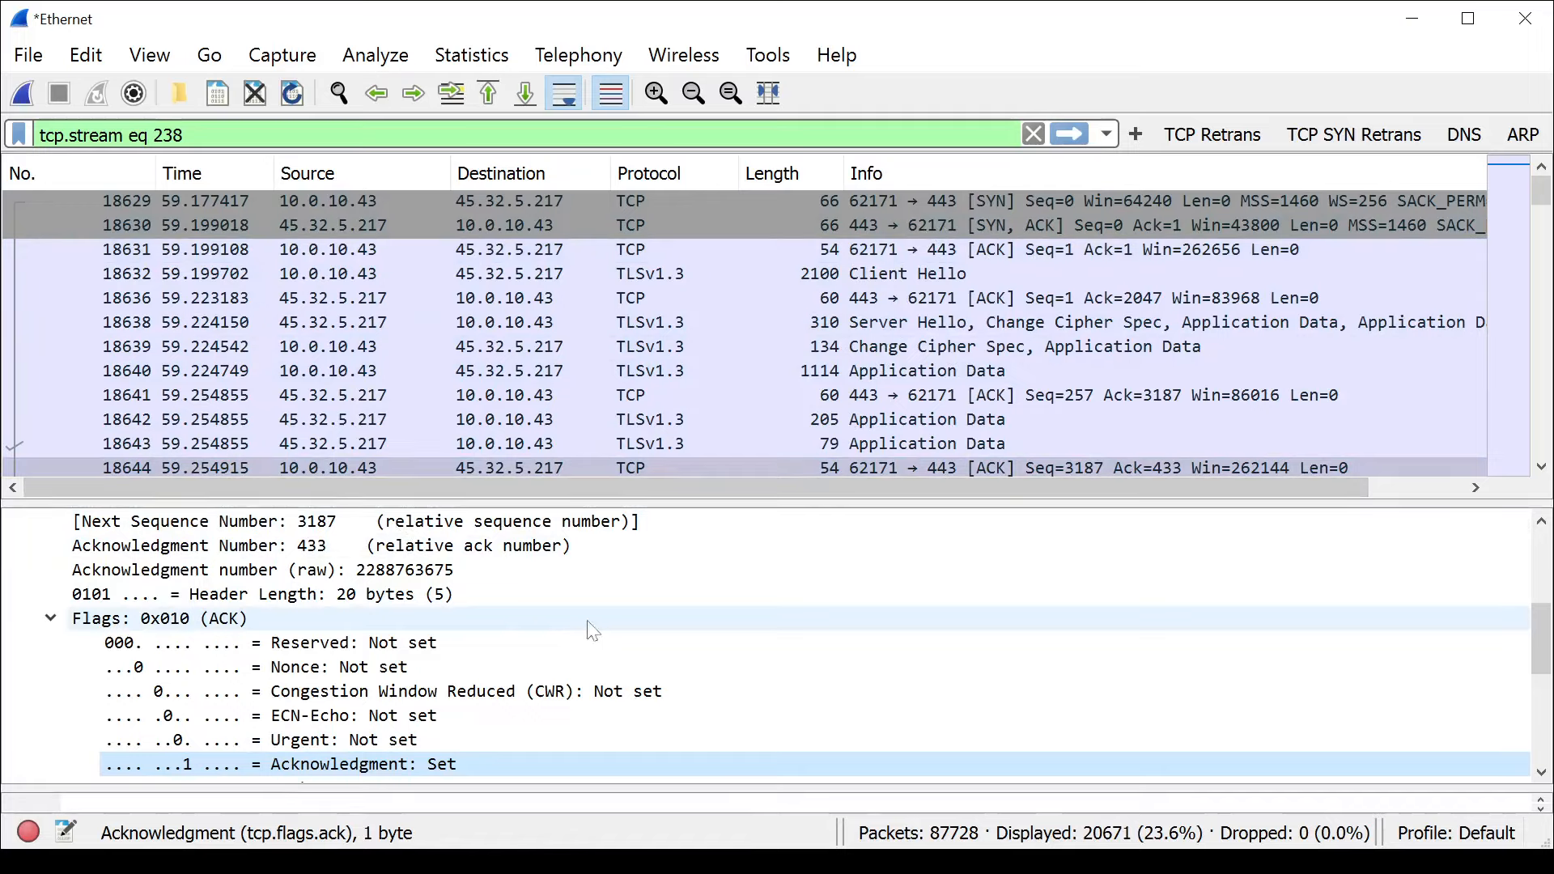
drag(1545, 646, 1541, 646)
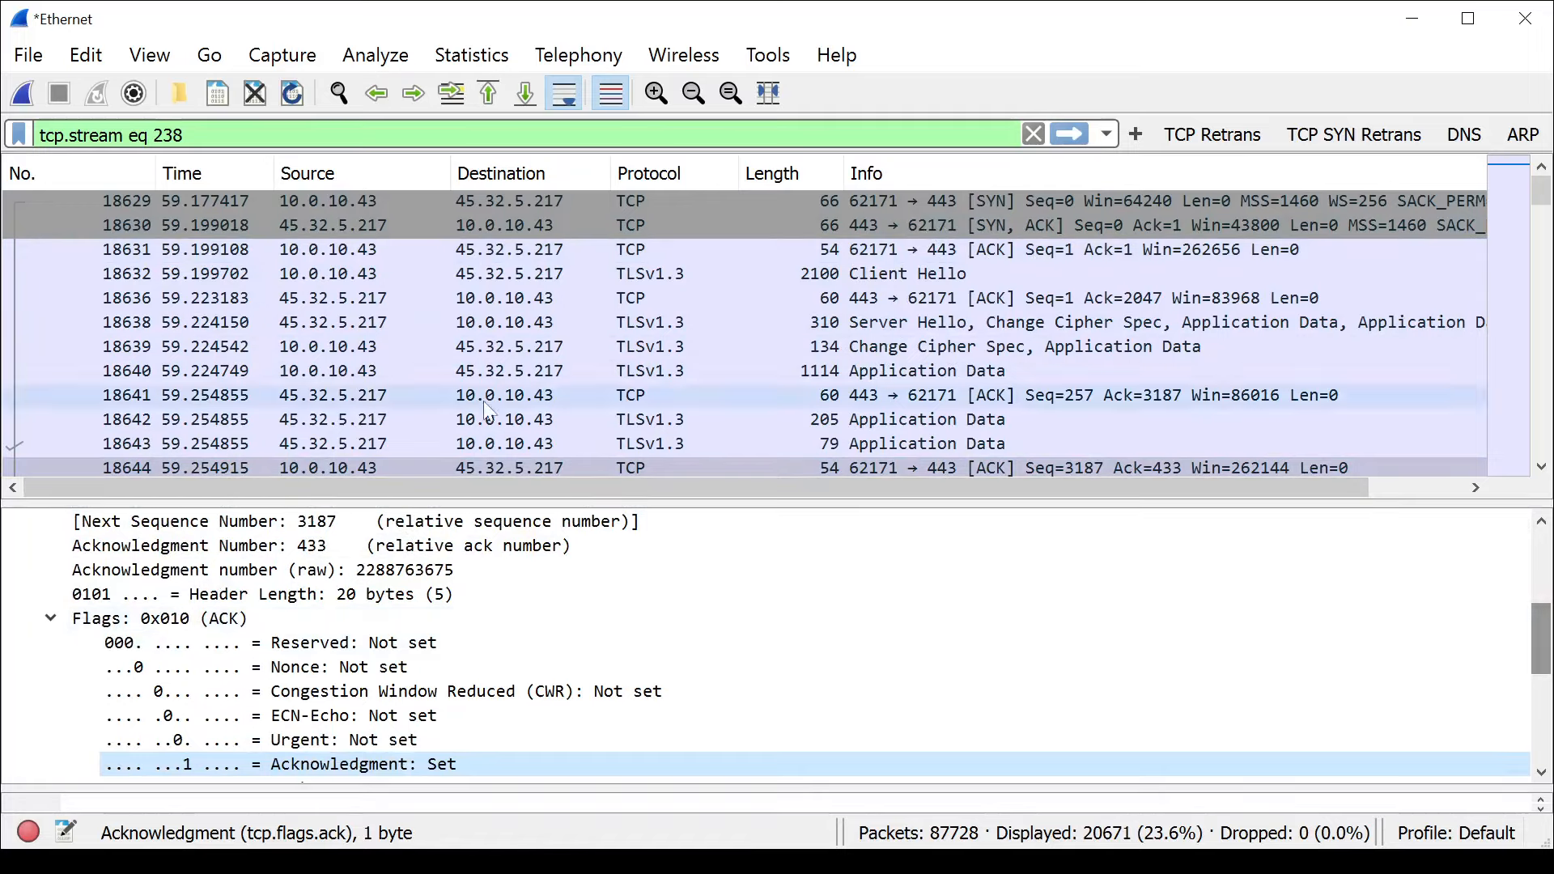
drag(558, 504, 559, 555)
click(516, 478)
click(513, 475)
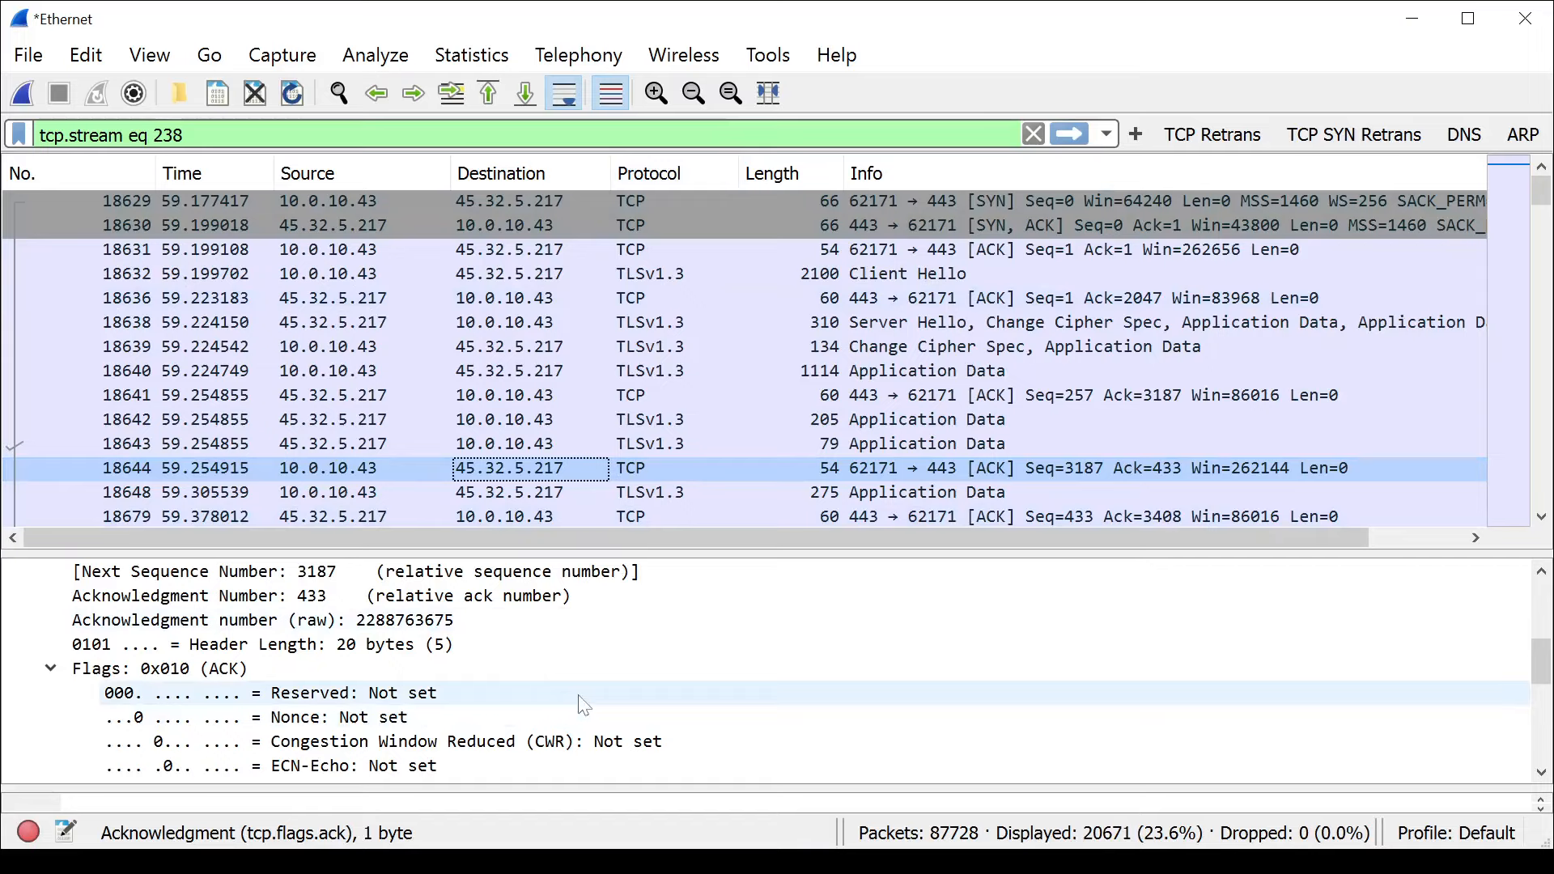
Examine the relative and raw sequence numbers and the raw acknowledgment number in packet 18644's TCP details.
drag(1542, 668, 1542, 645)
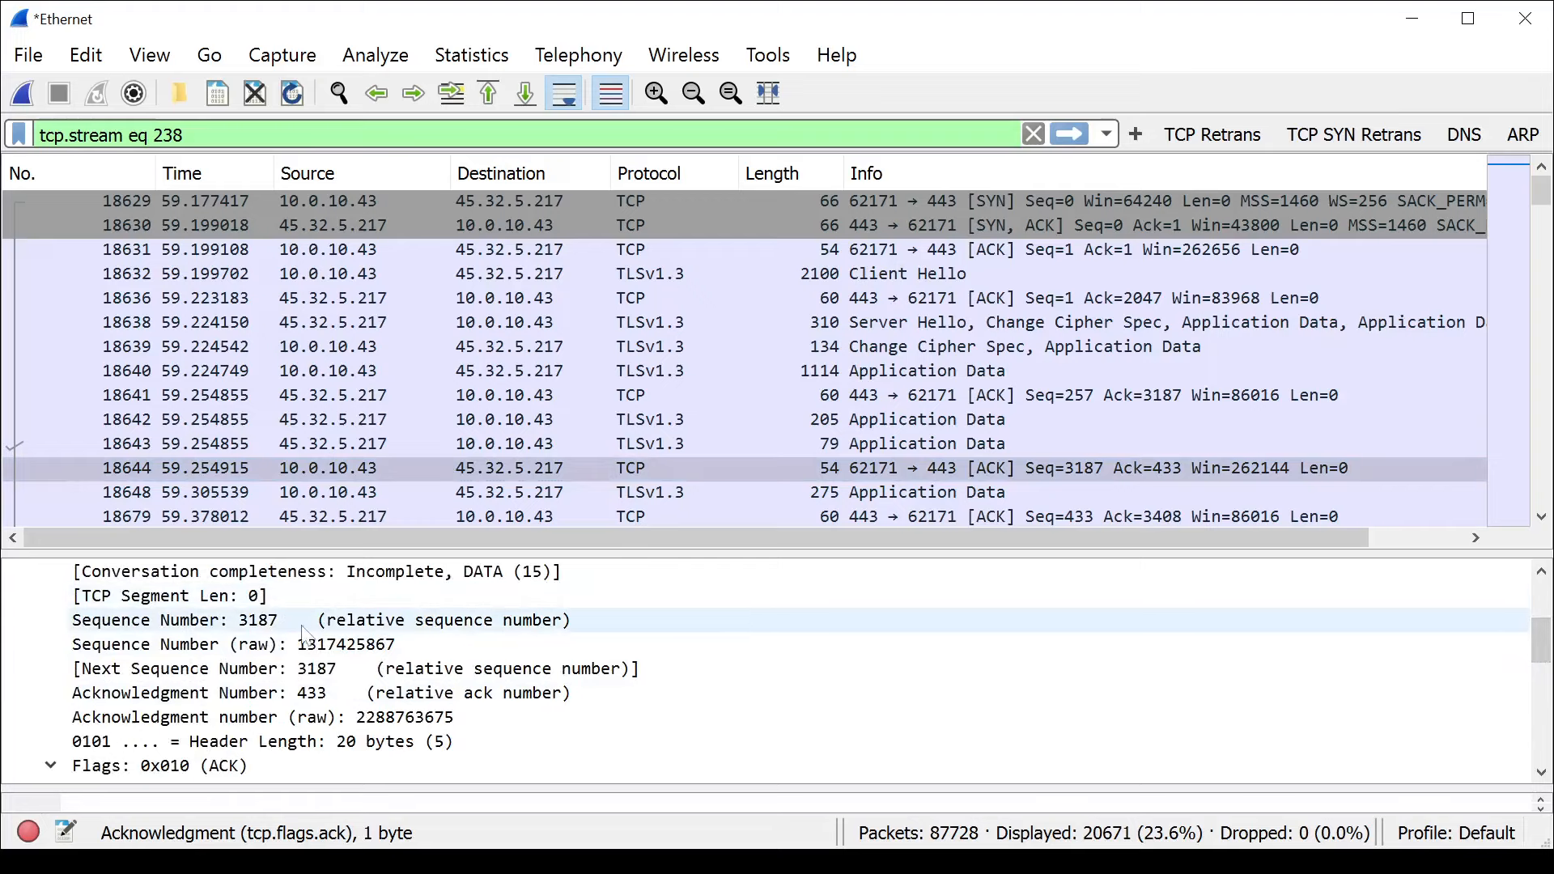
click(292, 645)
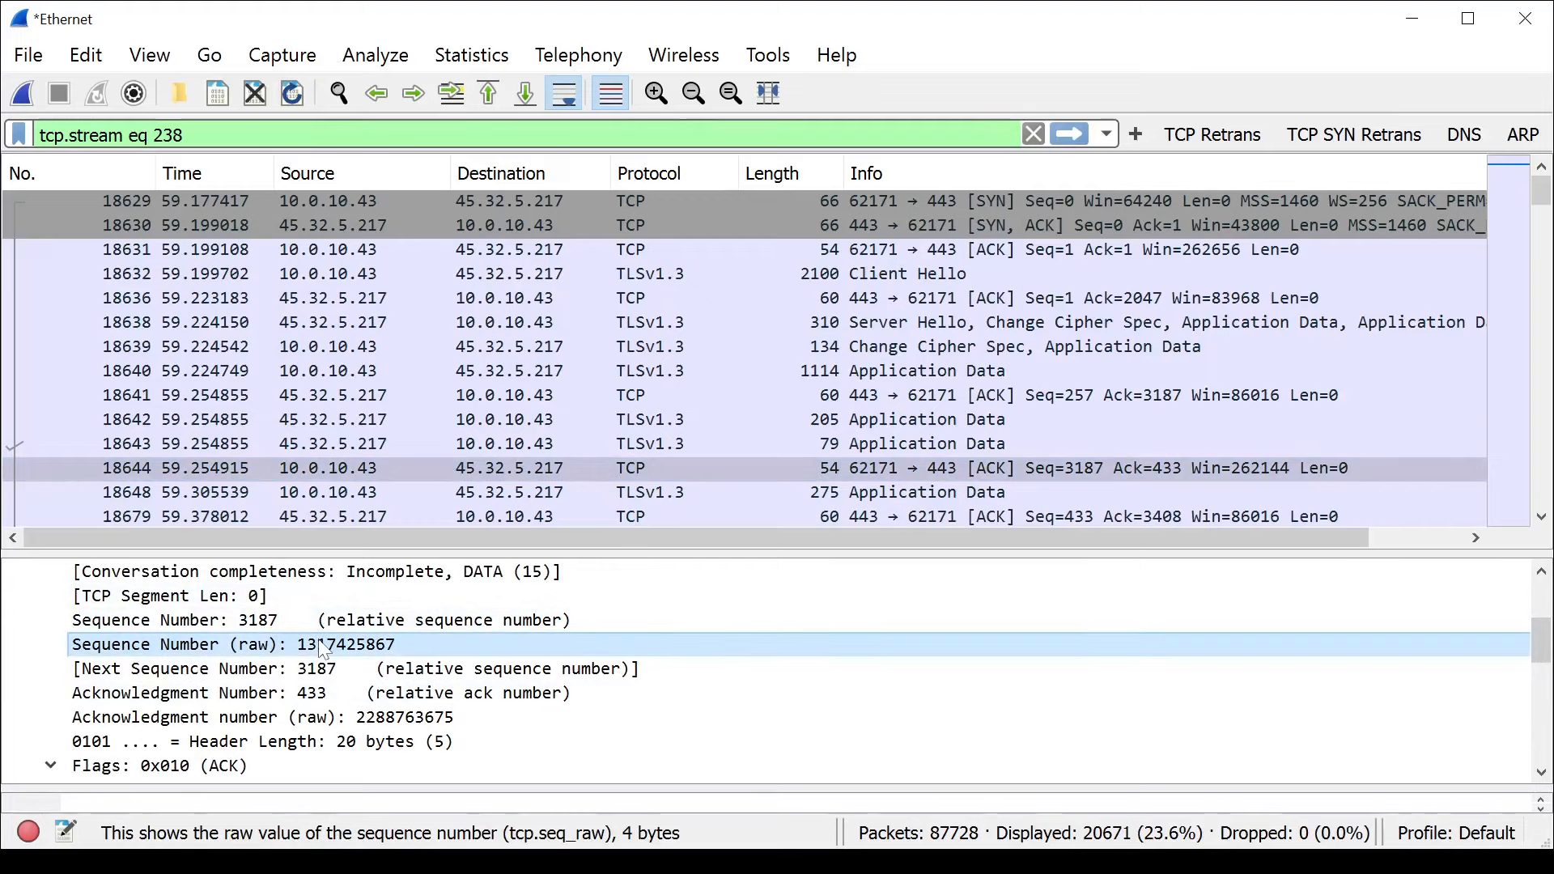
click(457, 720)
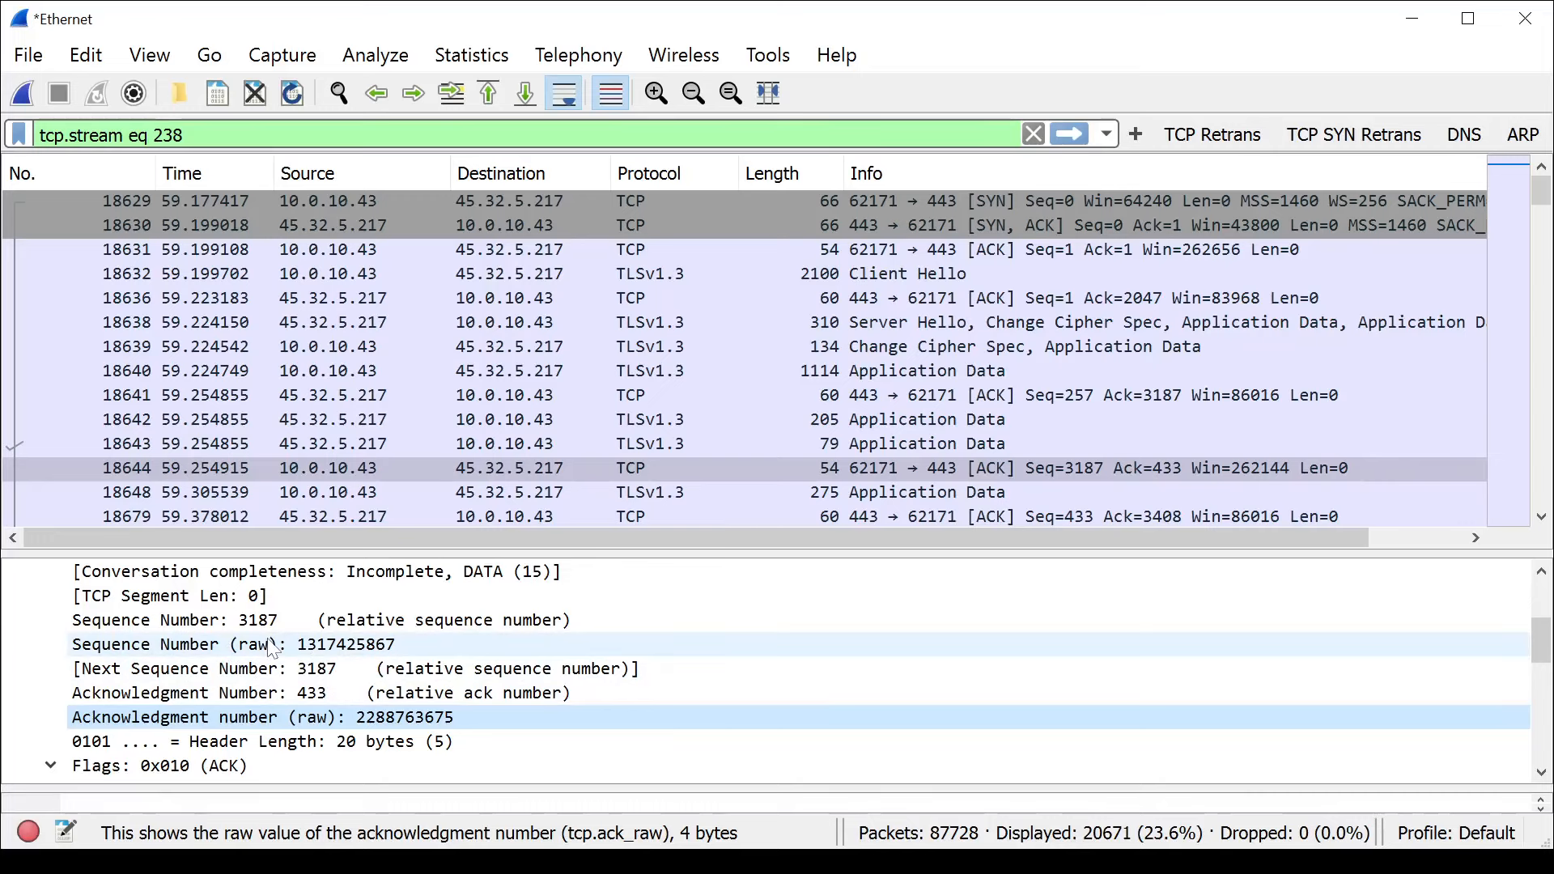
click(308, 620)
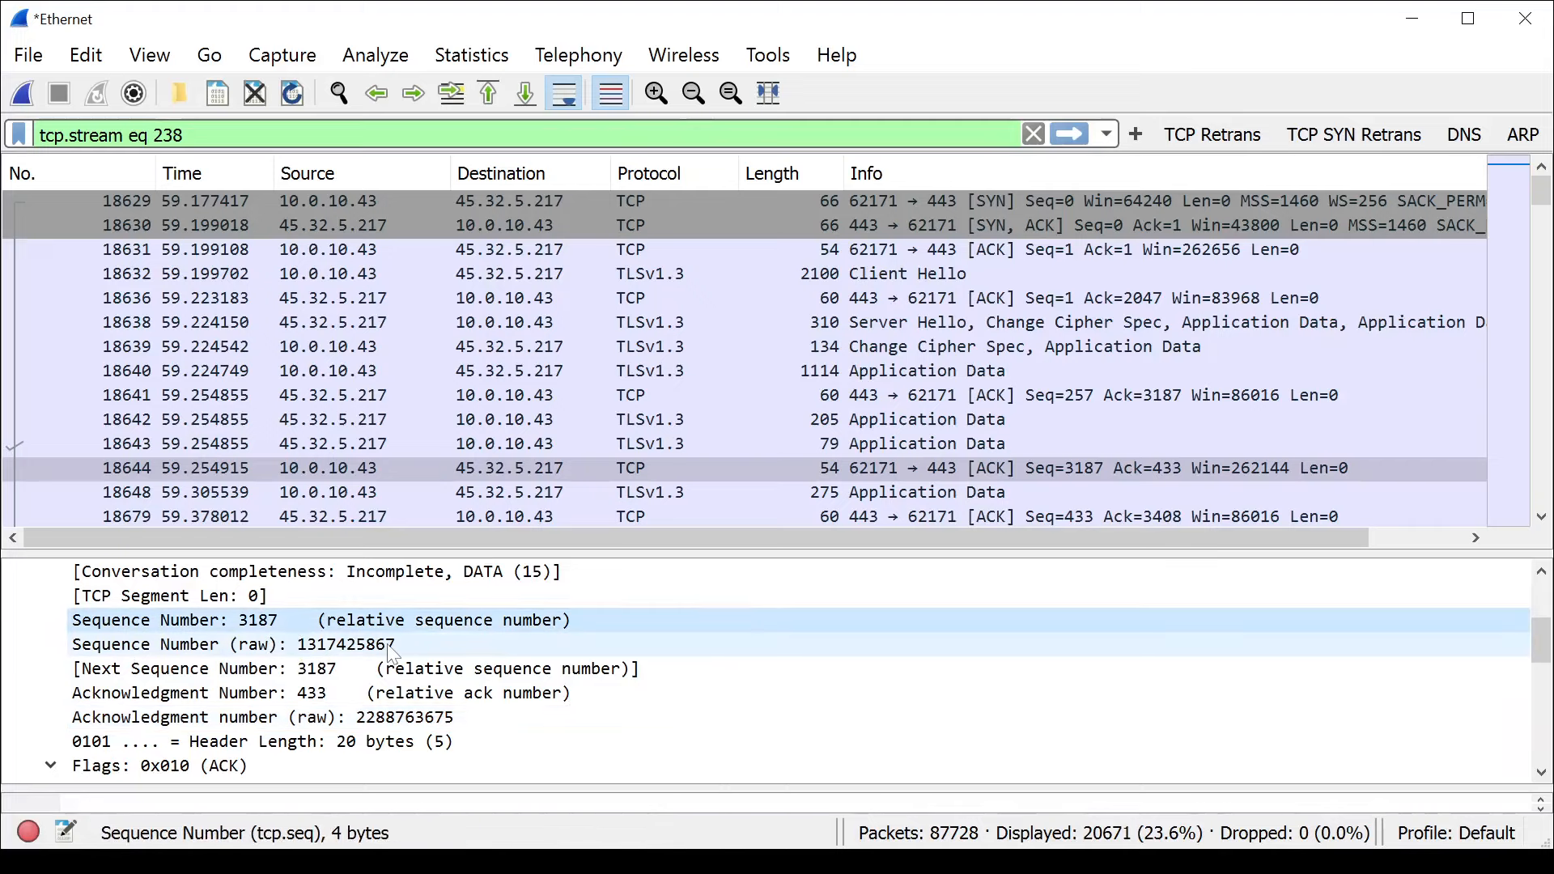
click(346, 644)
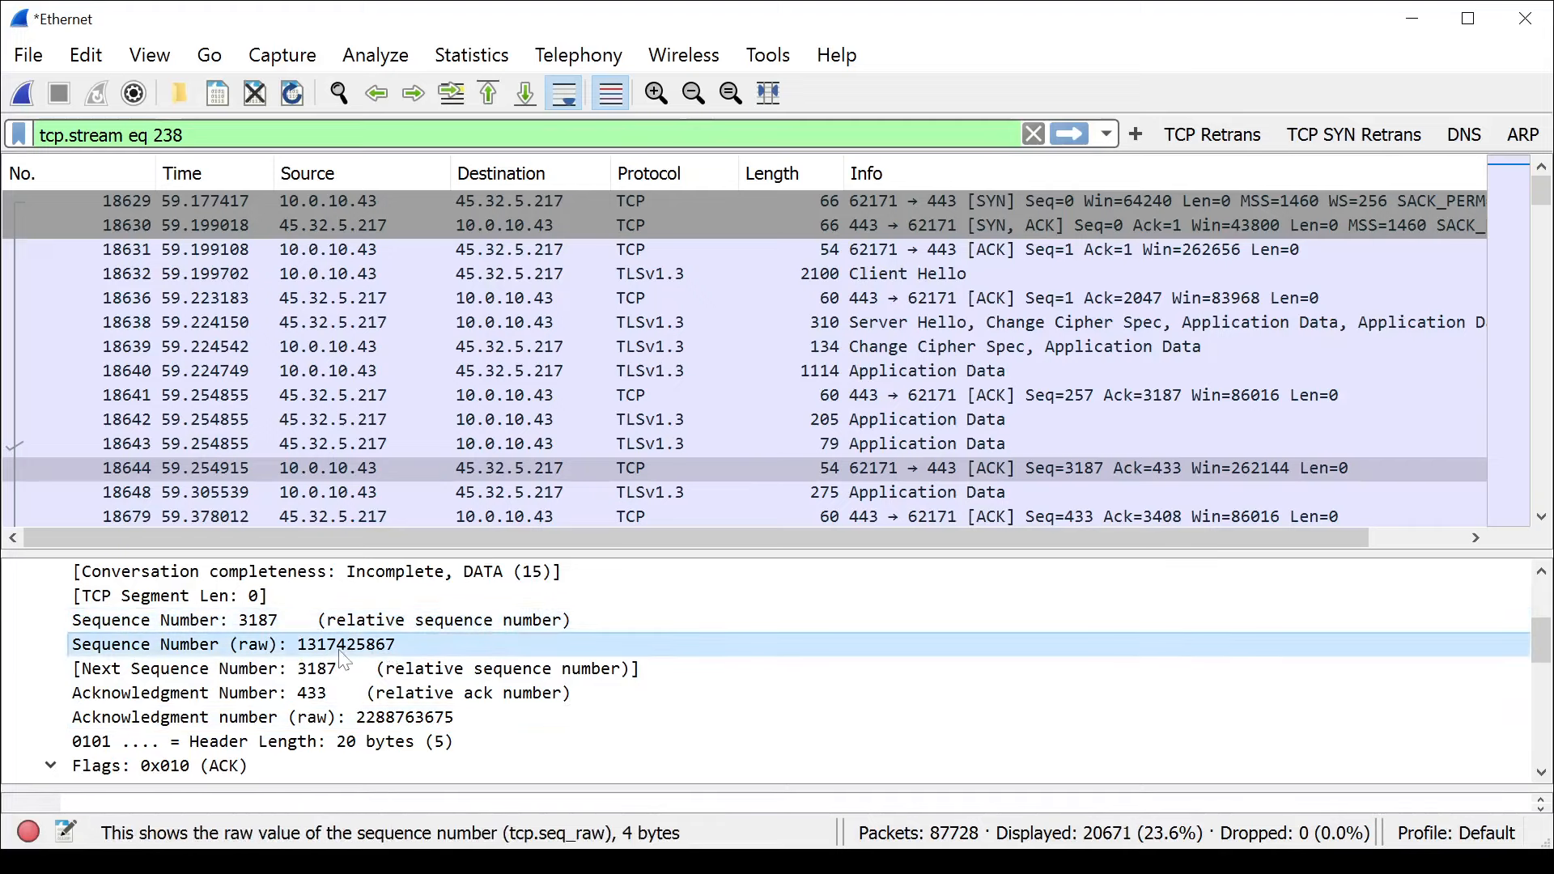
click(269, 622)
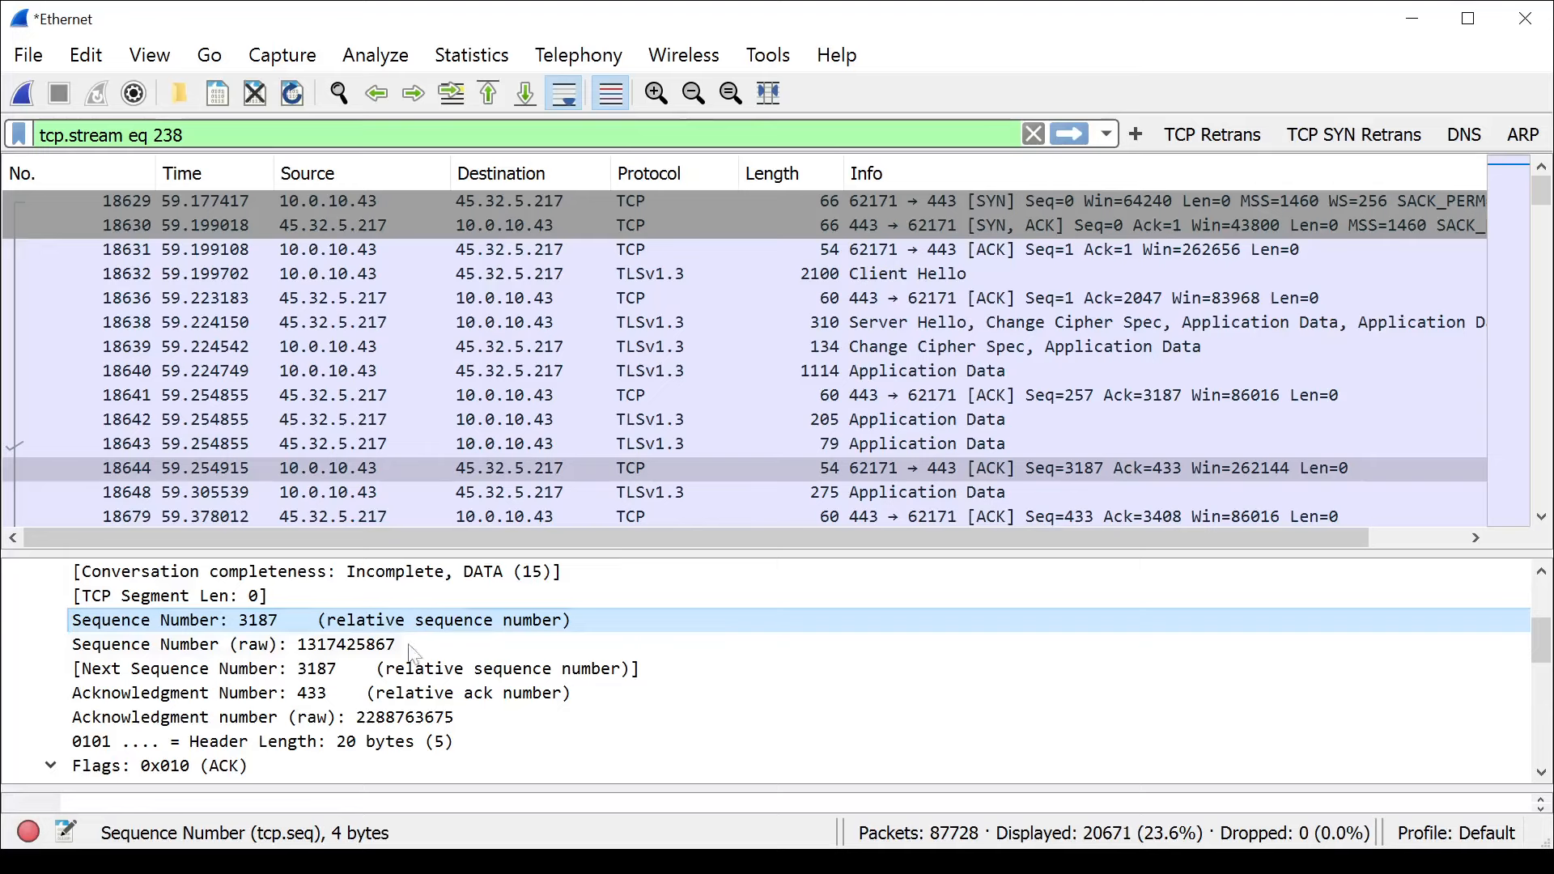
click(330, 647)
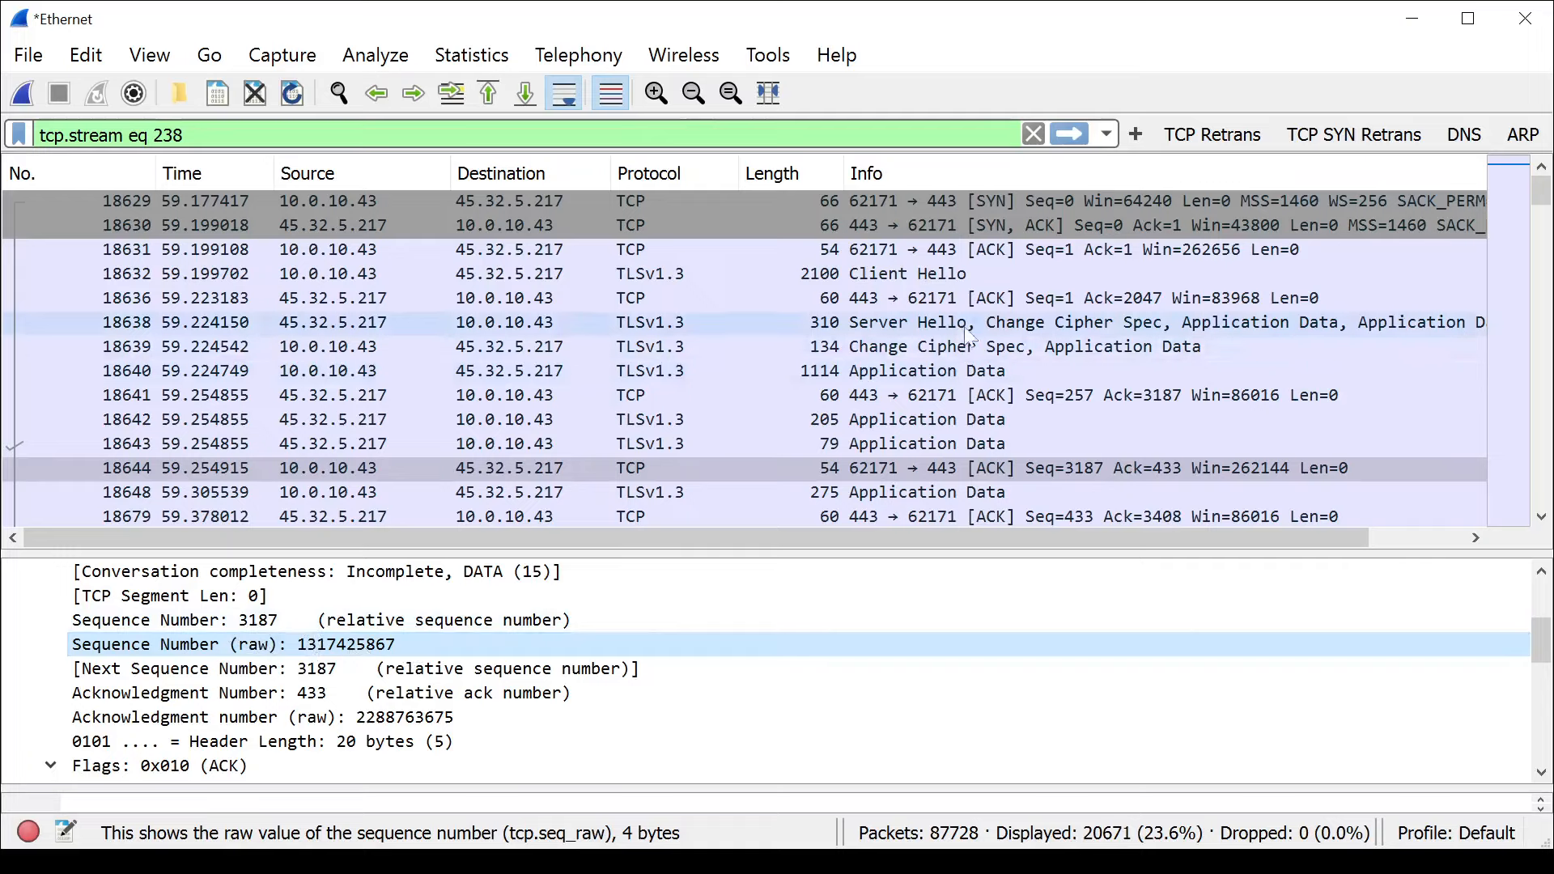
Select SYN packet 18629 and apply its relative Sequence Number and Acknowledgment Number fields as packet list columns.
click(911, 204)
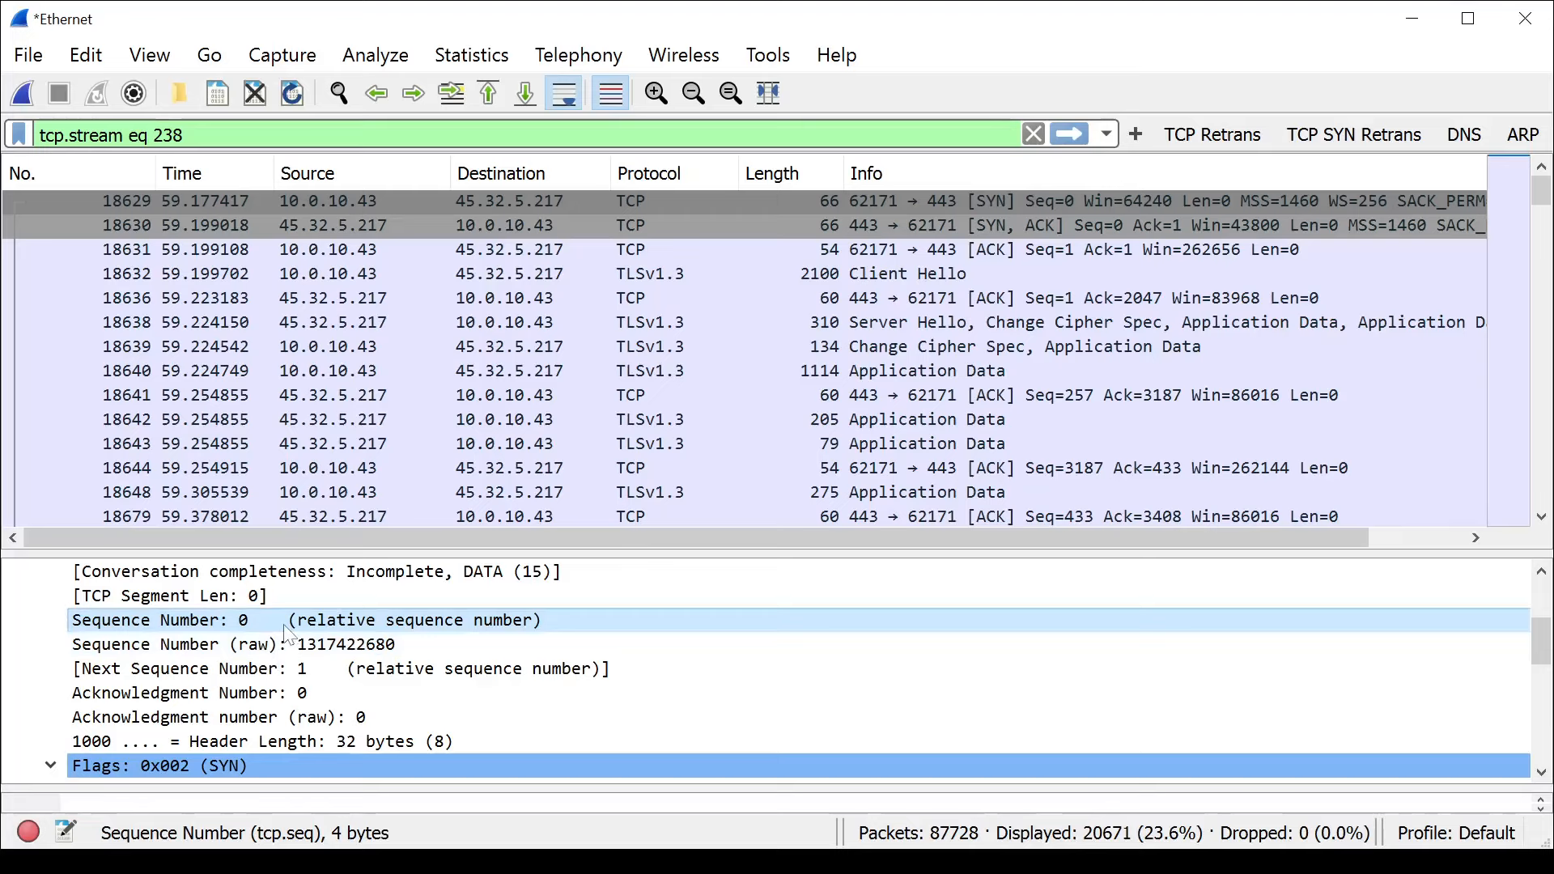
right_click(214, 624)
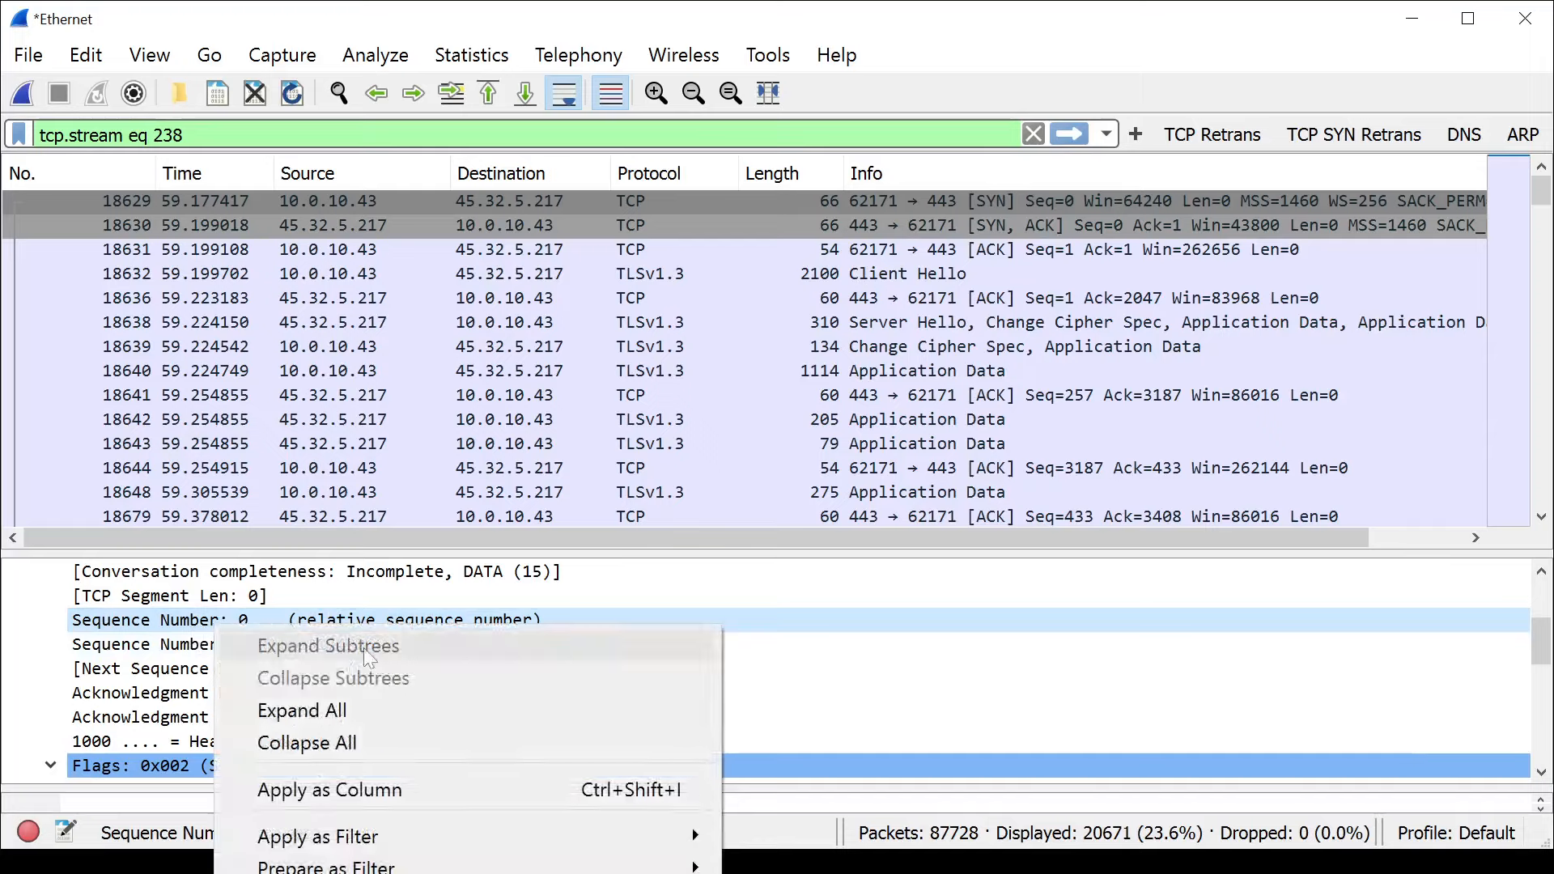
click(496, 778)
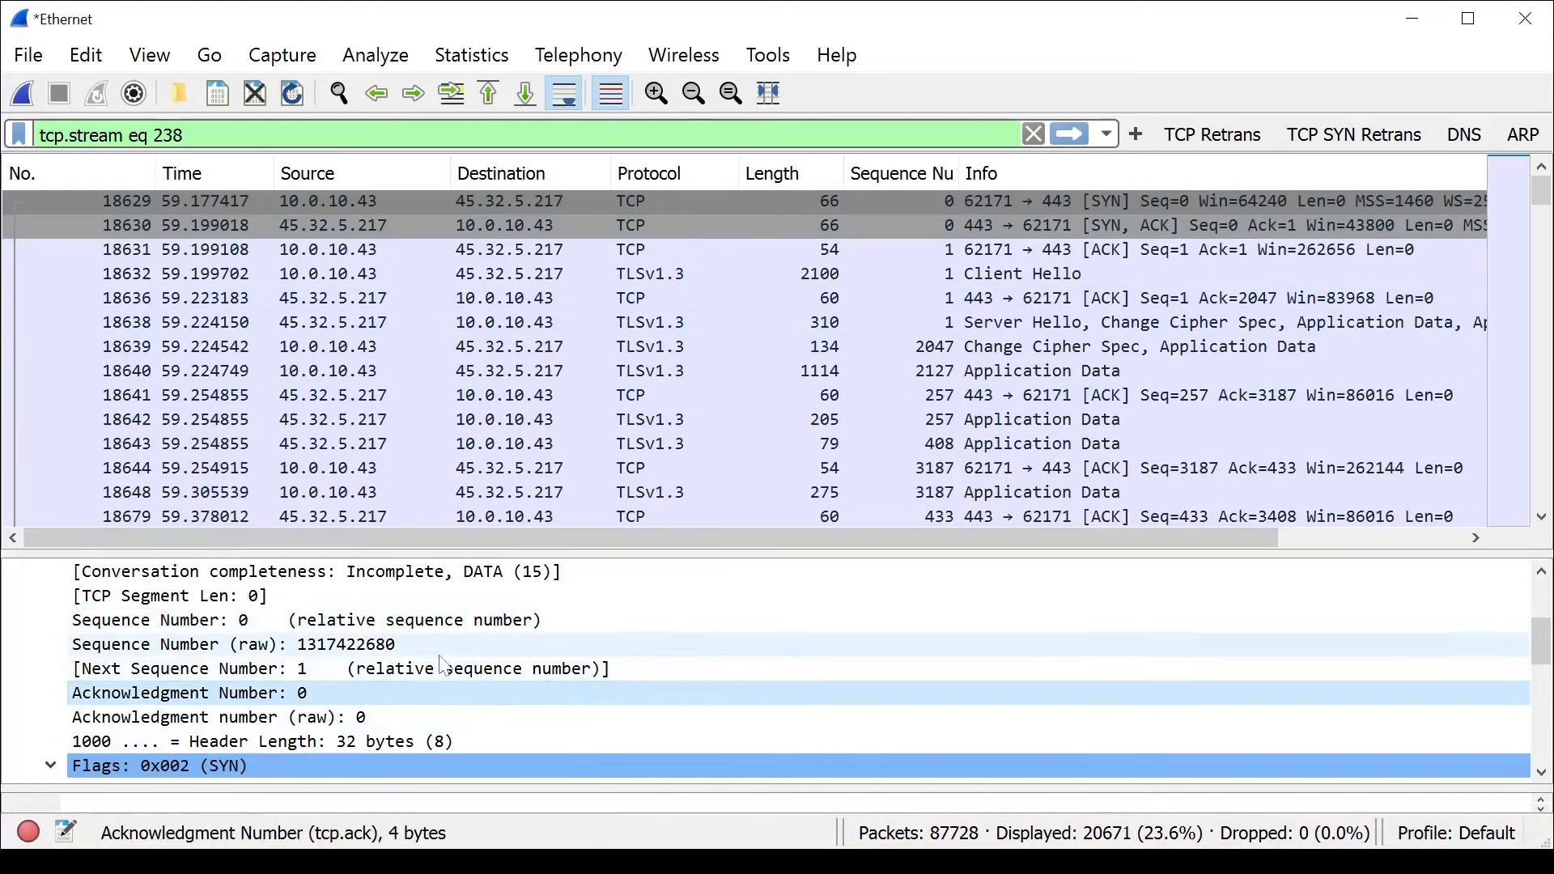
right_click(390, 694)
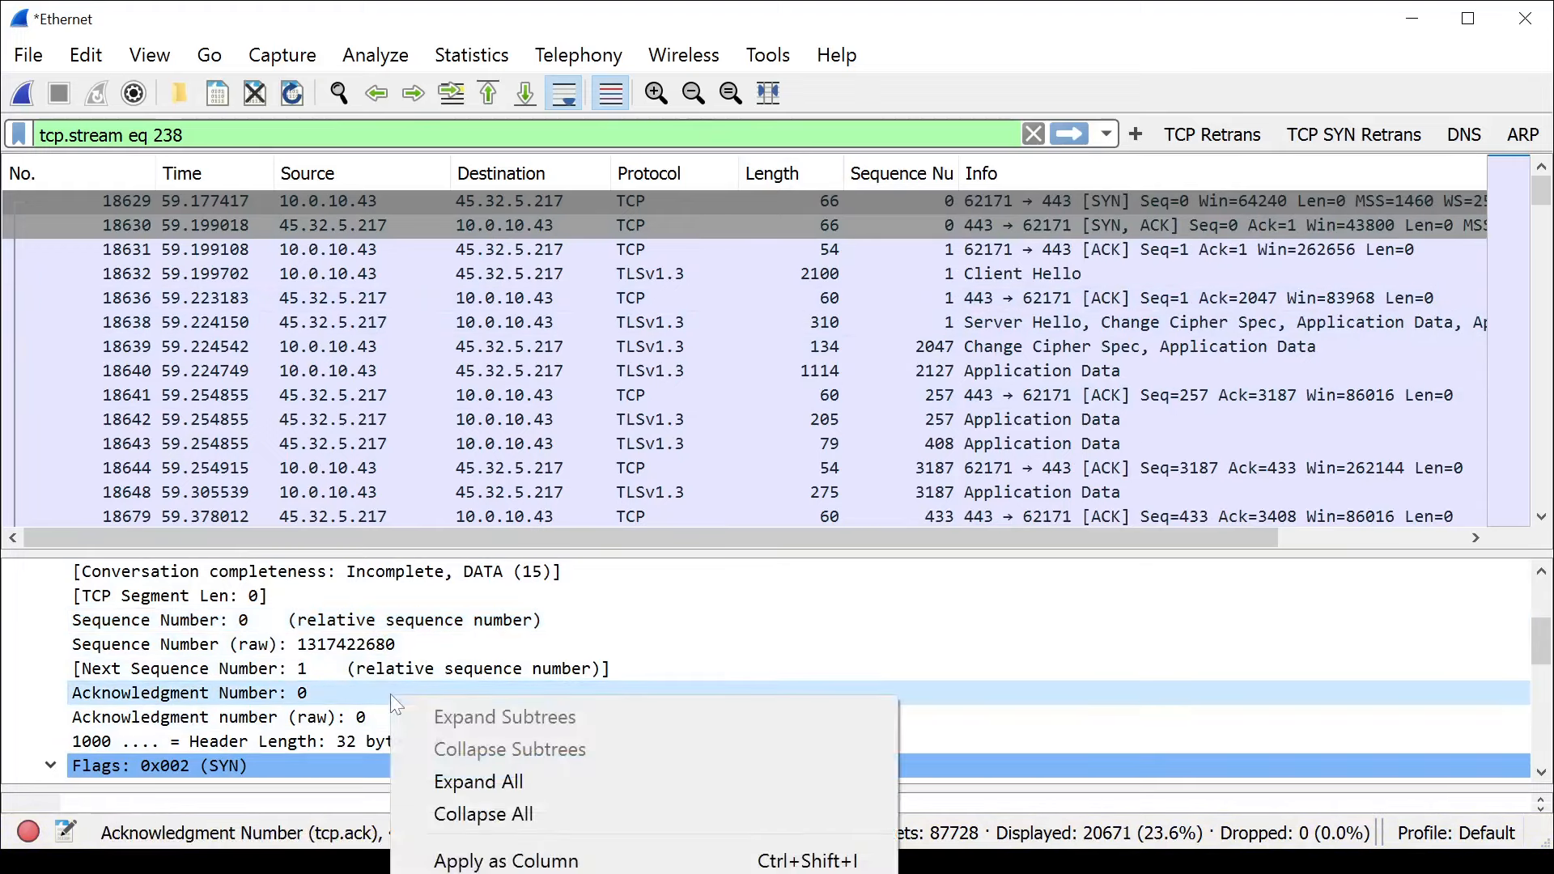
click(507, 863)
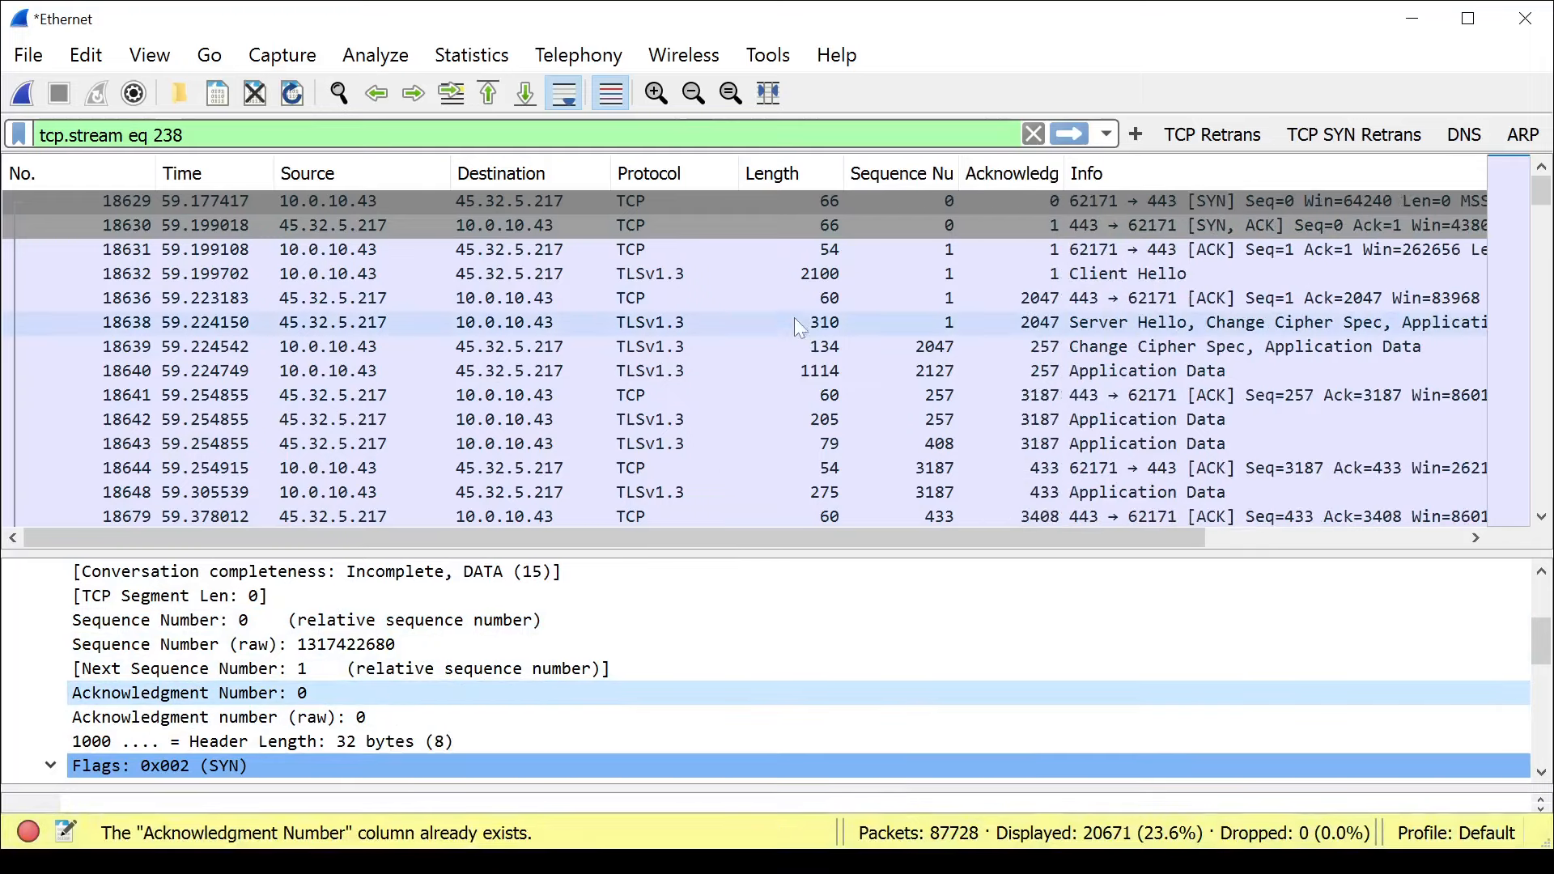
Enlarge the packet list and widen the Sequence Number and Acknowledgment Number columns to show their full headings.
drag(890, 553, 887, 597)
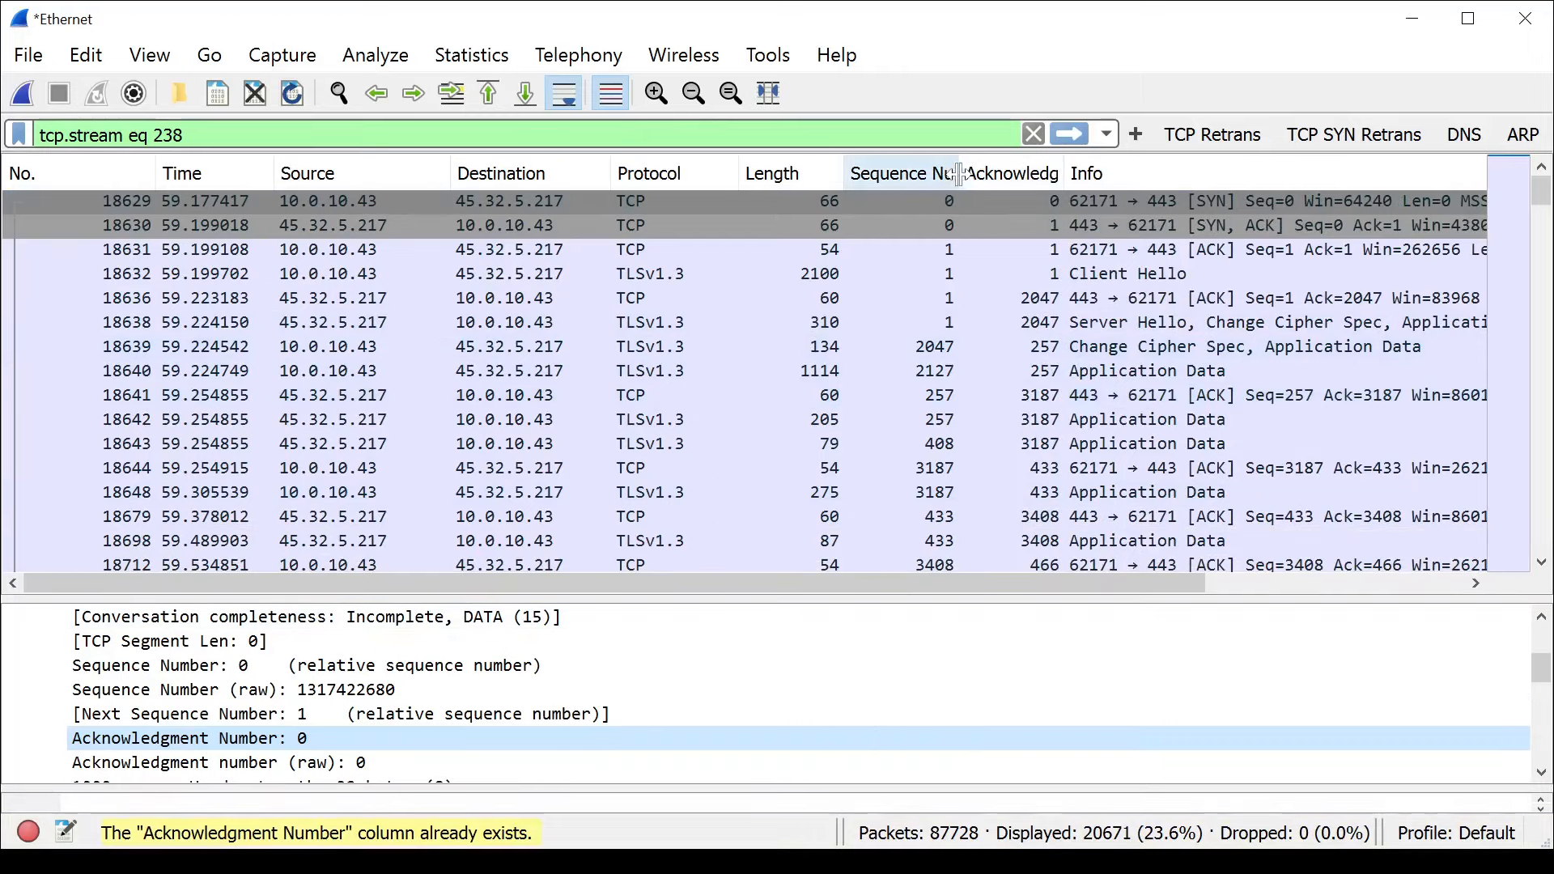
drag(960, 173, 1014, 173)
drag(1120, 173, 1234, 173)
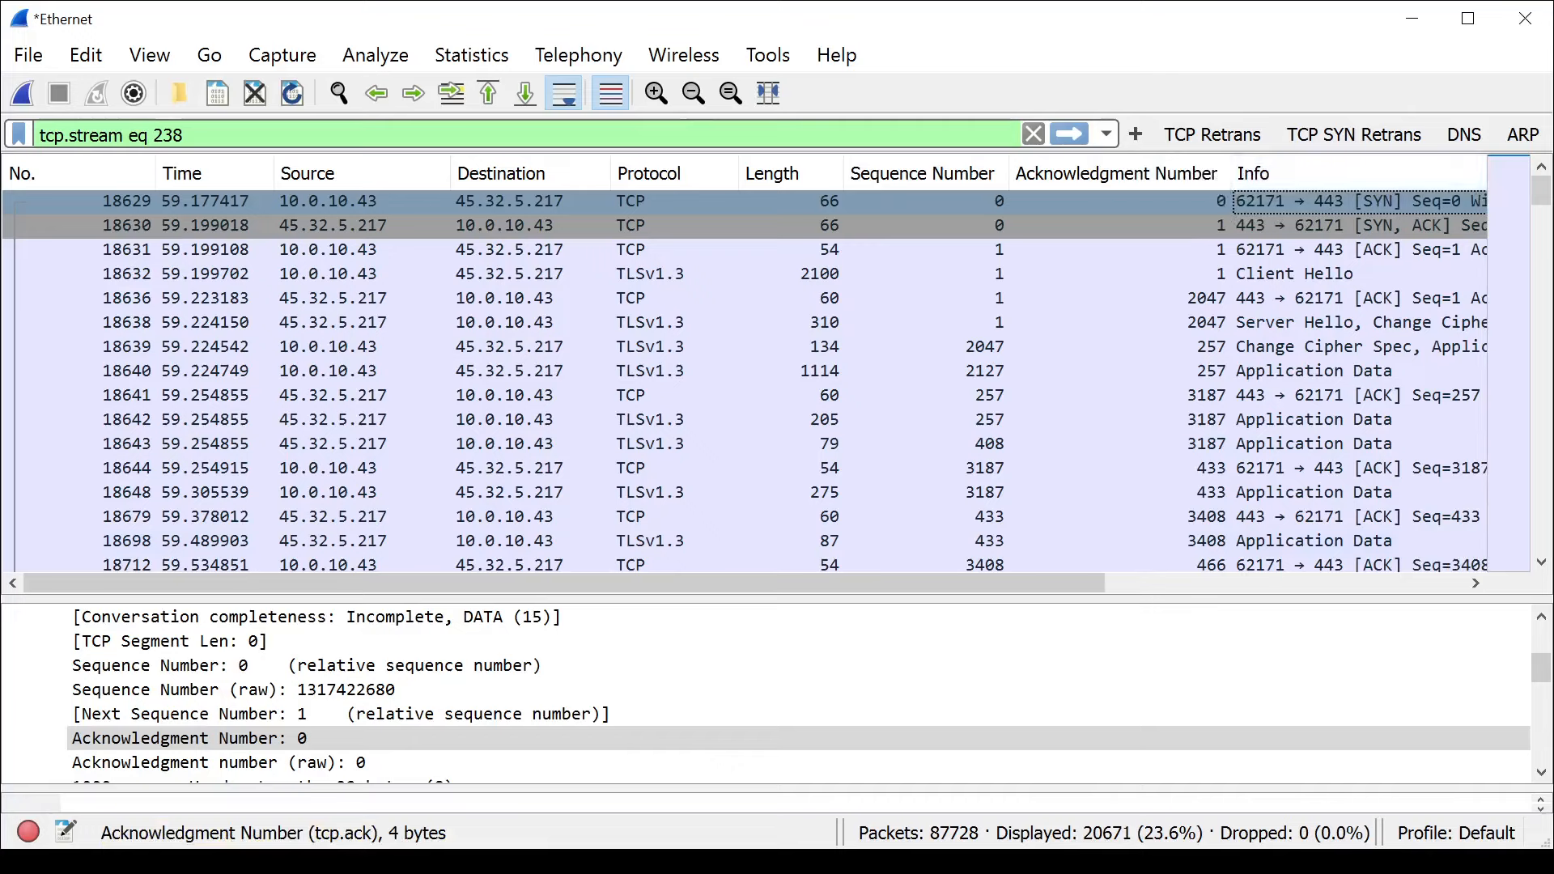
Select packet 18640, enlarge the packet details, and locate the TCP Segment Len field within its Transmission Control Protocol section.
click(931, 371)
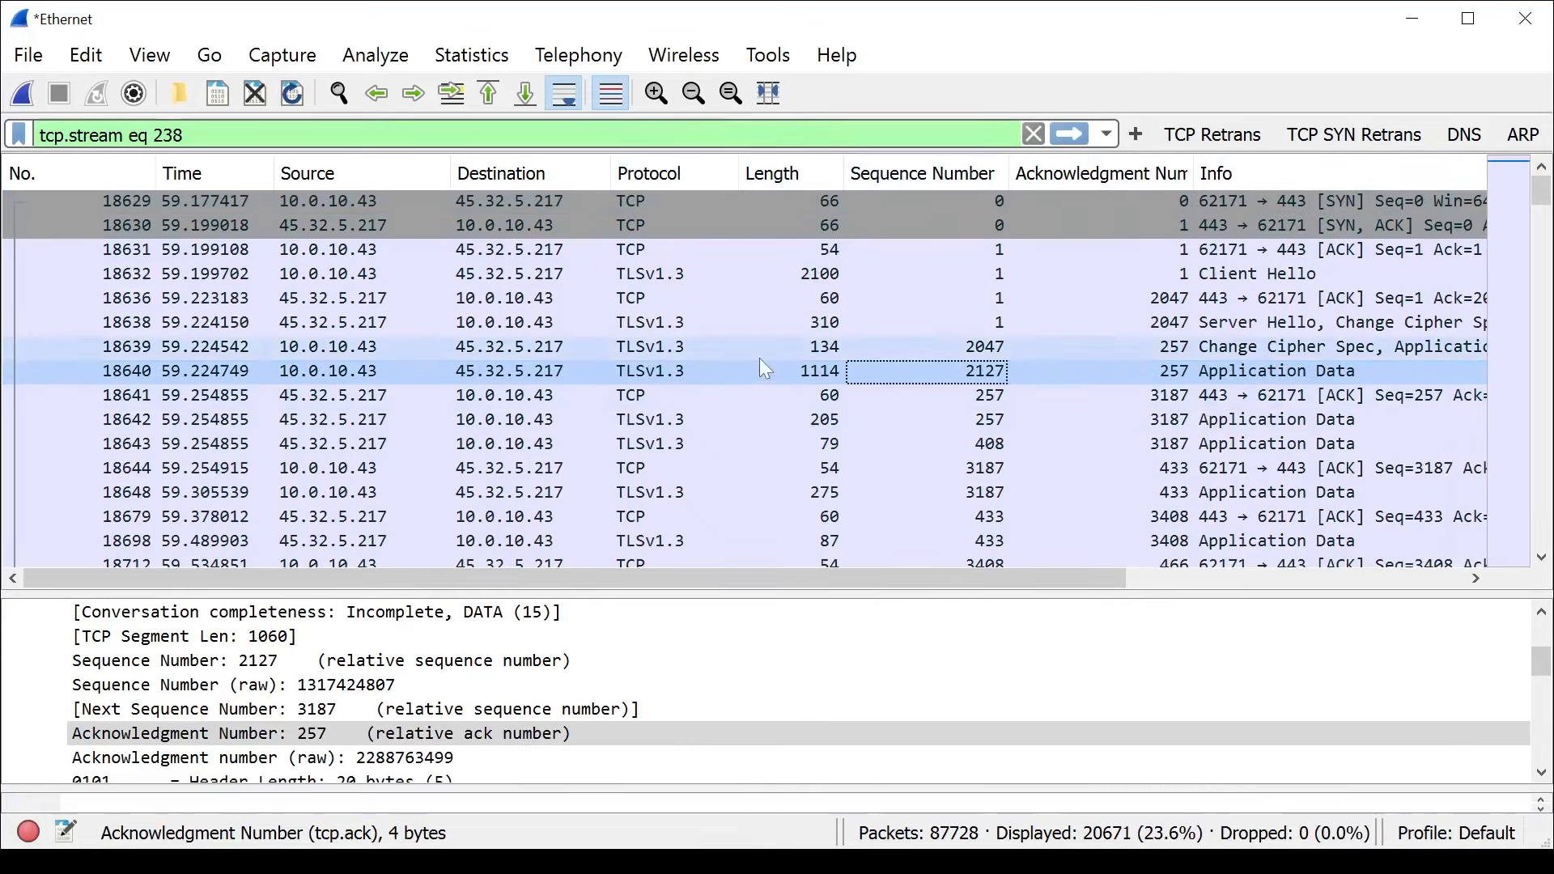
drag(404, 593, 404, 545)
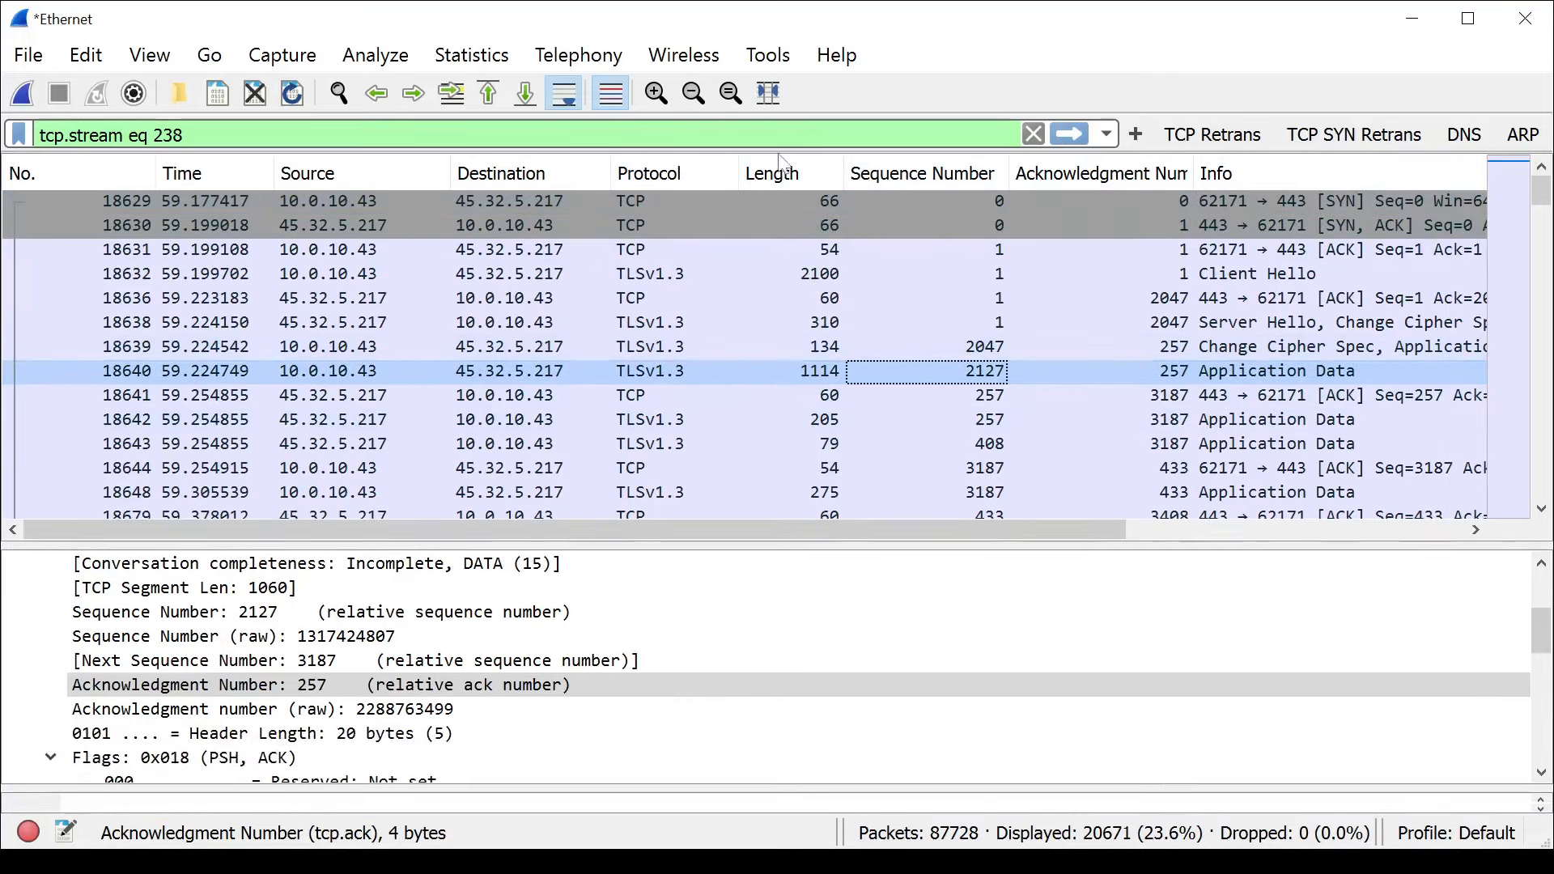
scroll(108, 672, up, 3)
click(16, 660)
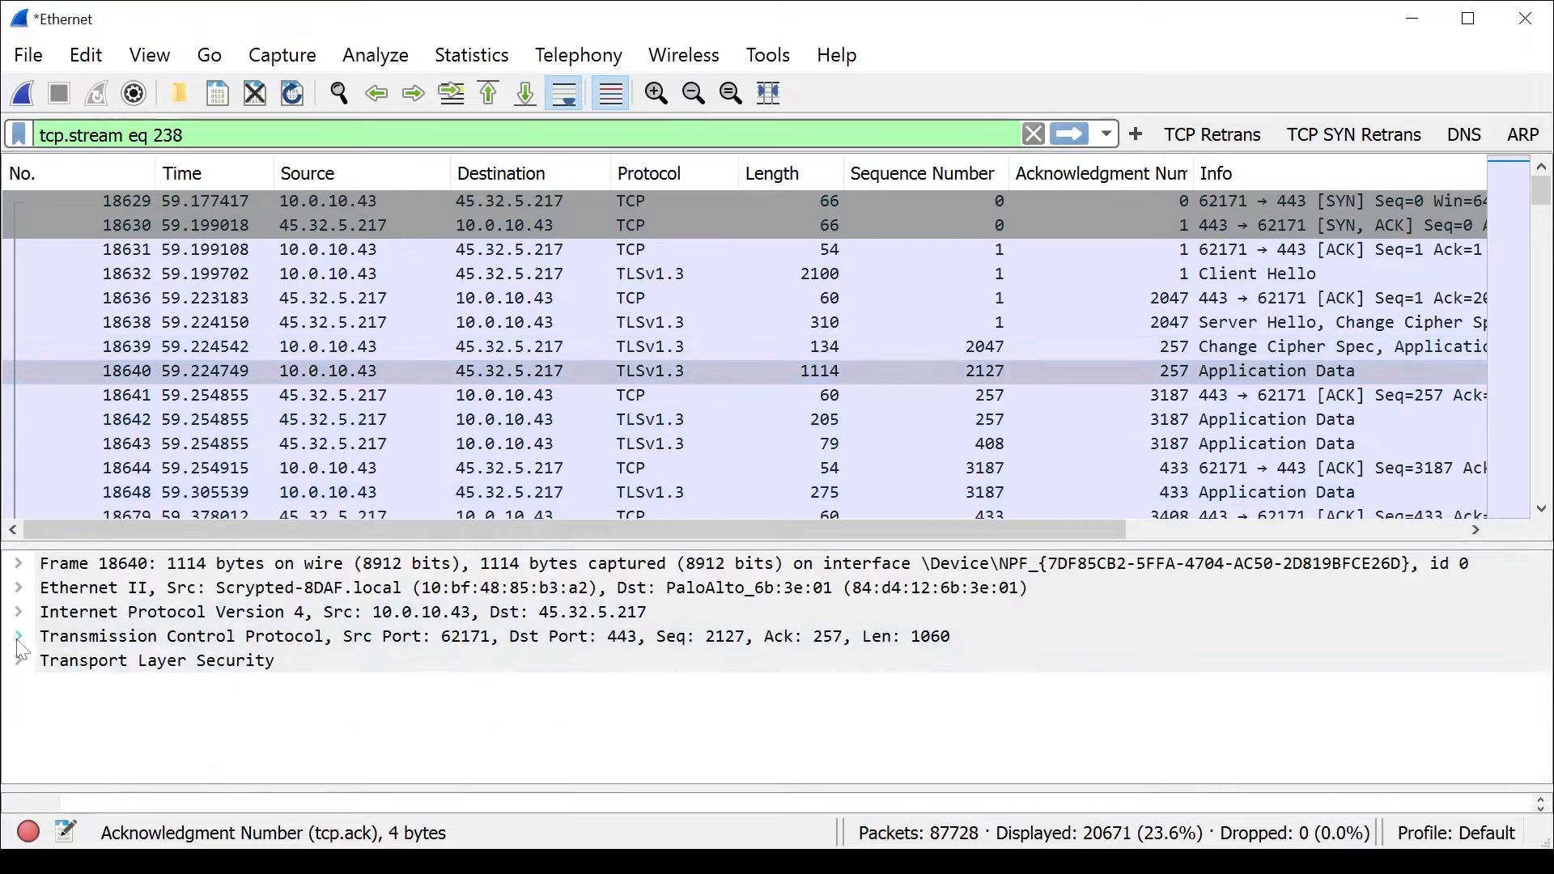
click(19, 565)
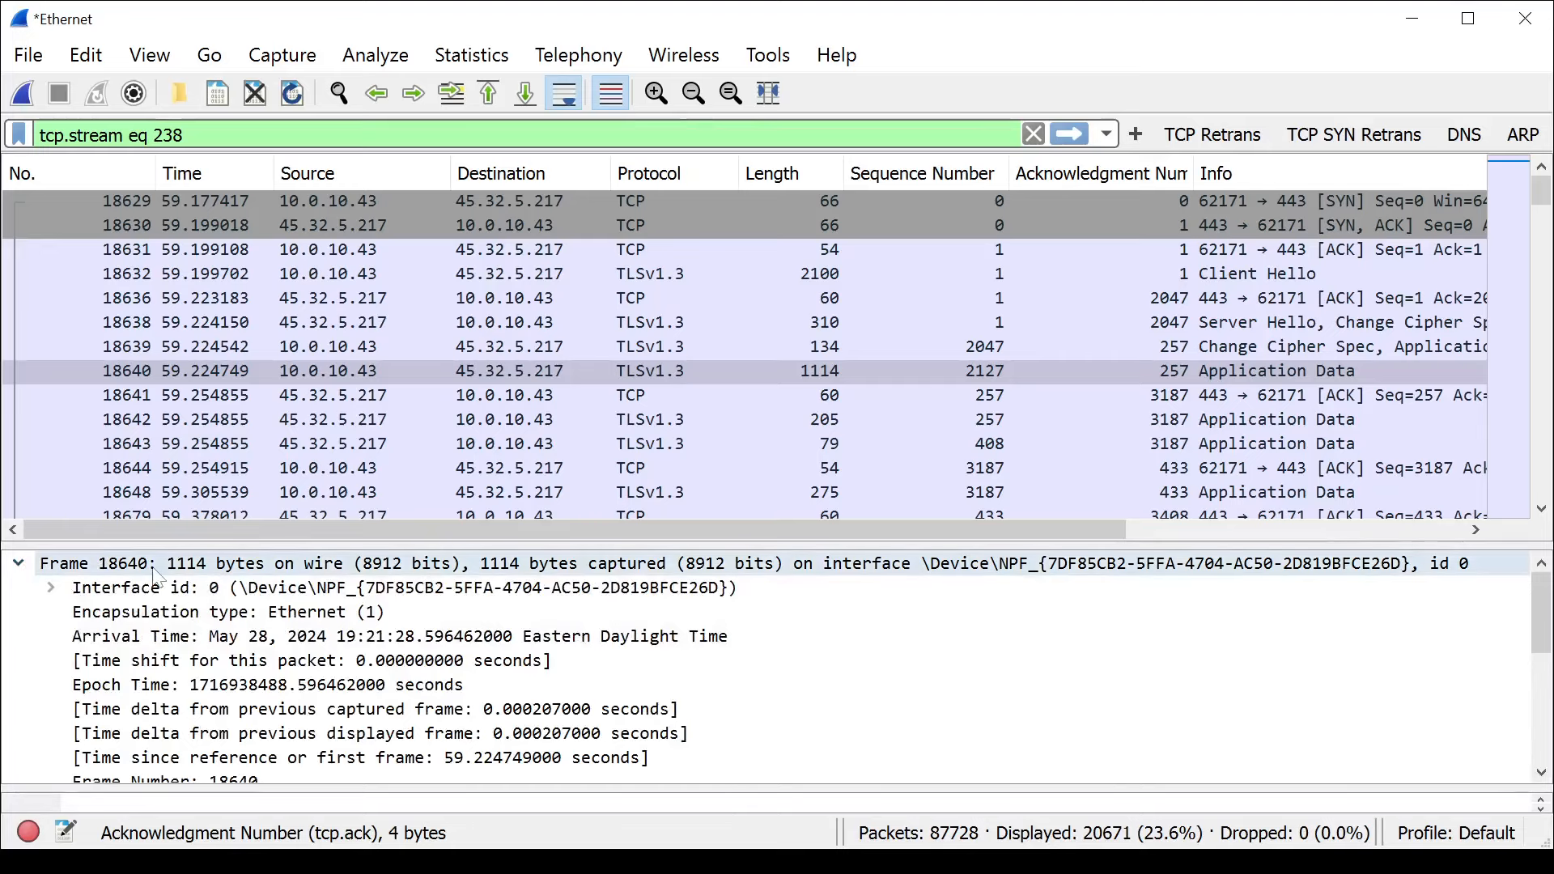
click(19, 564)
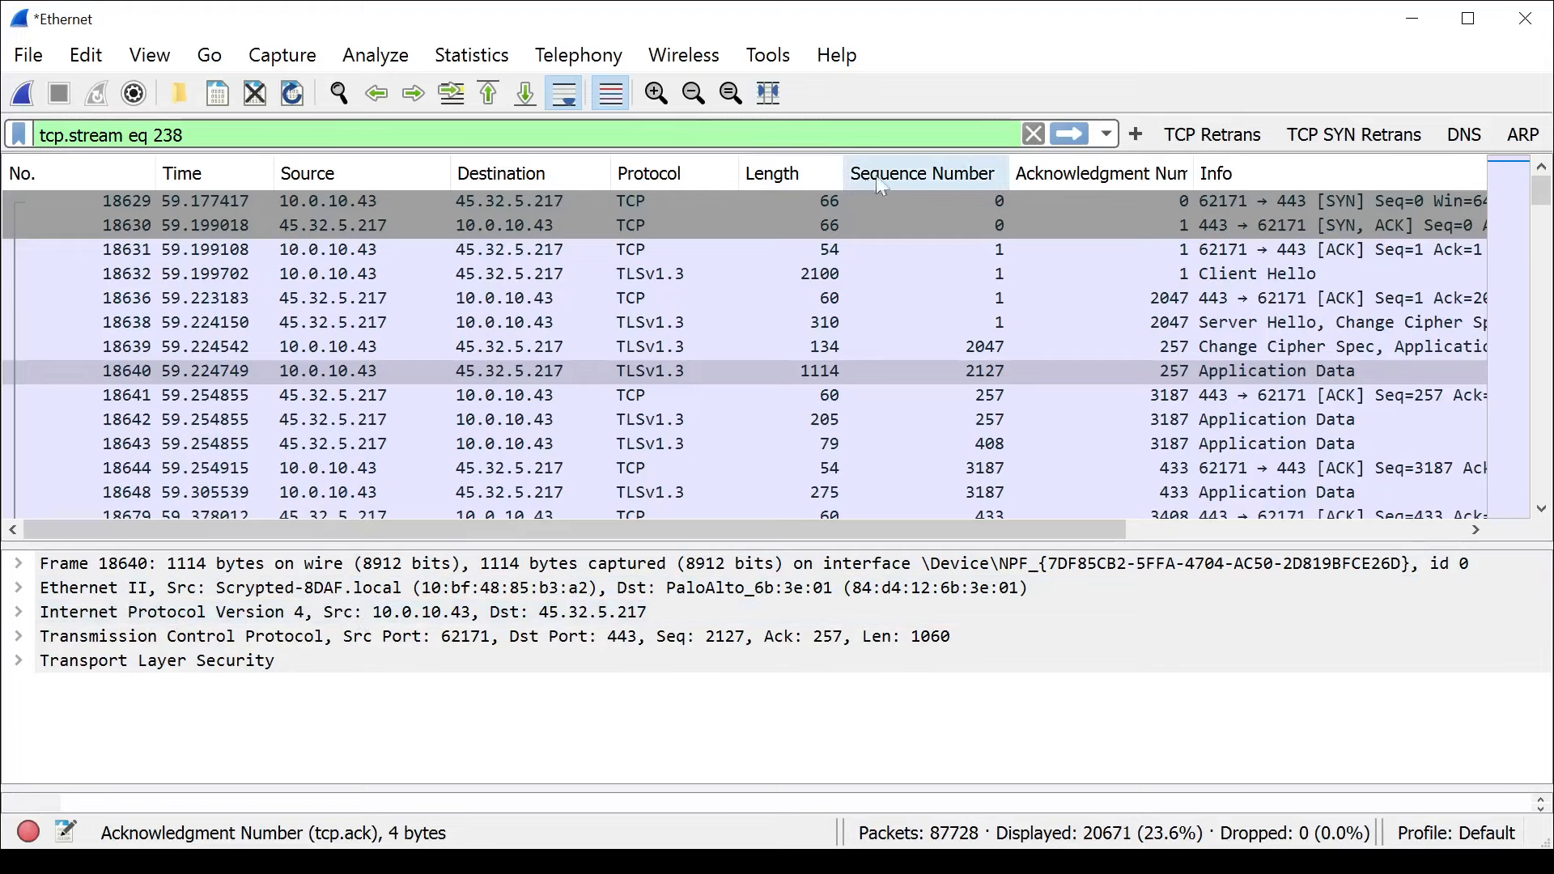
click(18, 637)
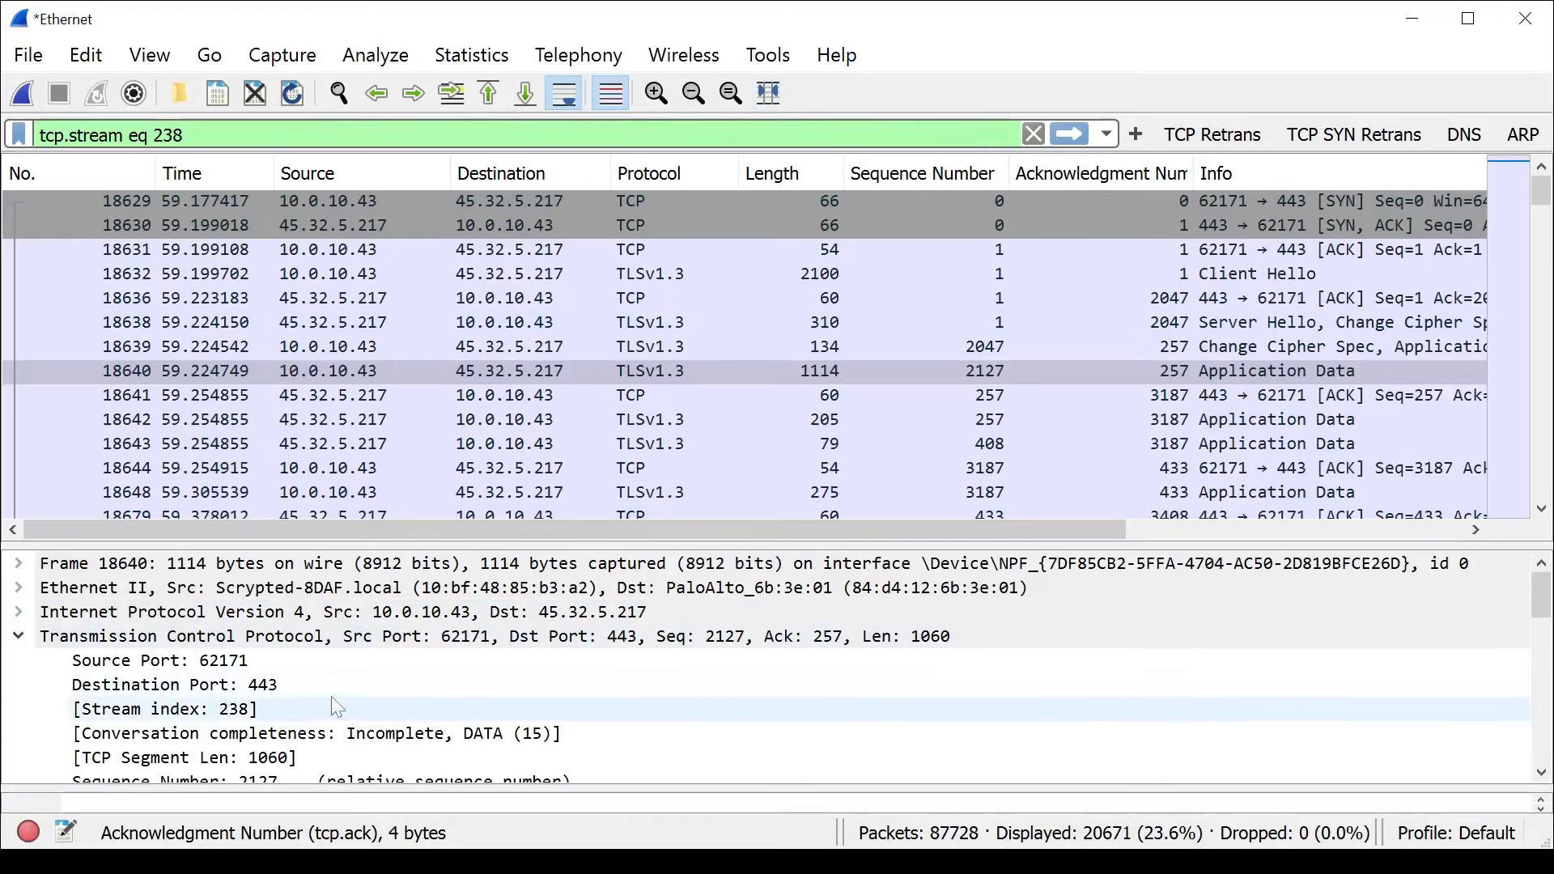
click(285, 761)
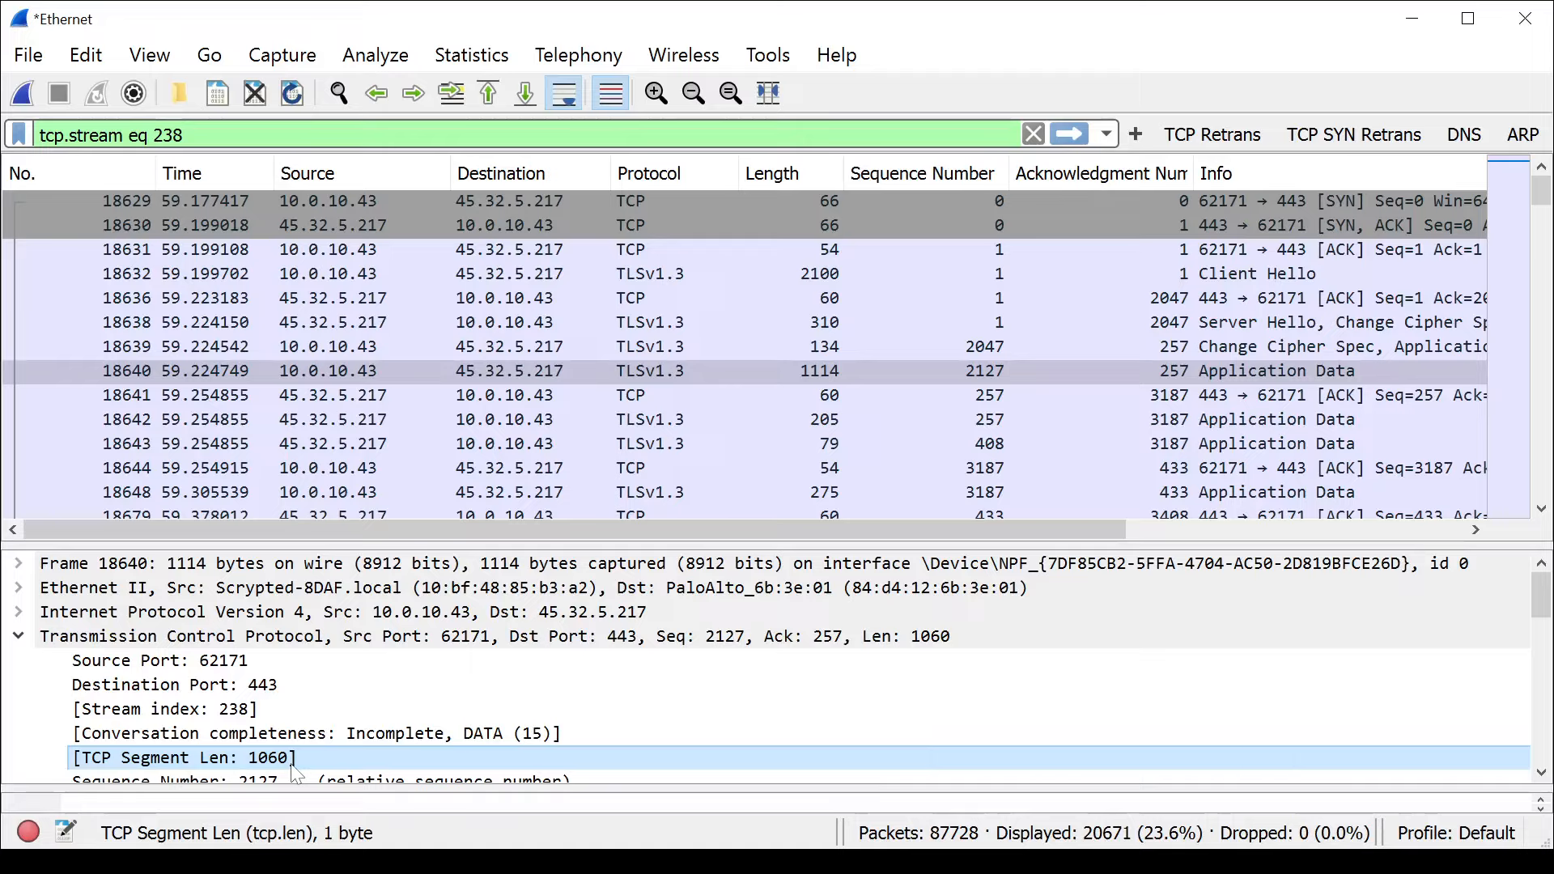
Replace the packet list's Length column with a TCP Segment Len column and widen Acknowledgment Number to show its full heading.
right_click(756, 175)
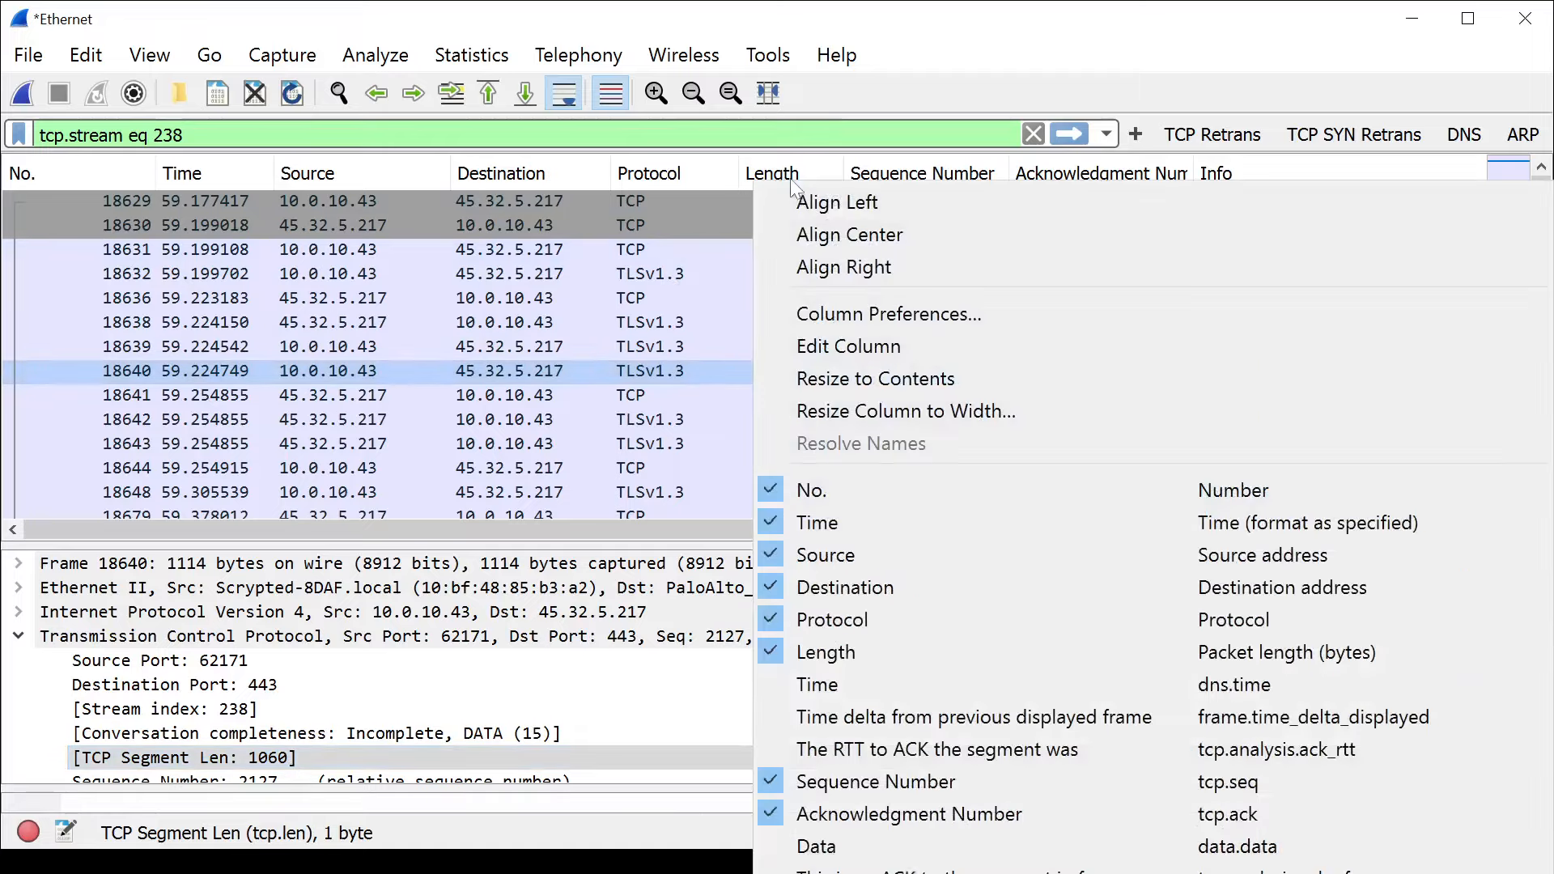
click(860, 646)
right_click(287, 759)
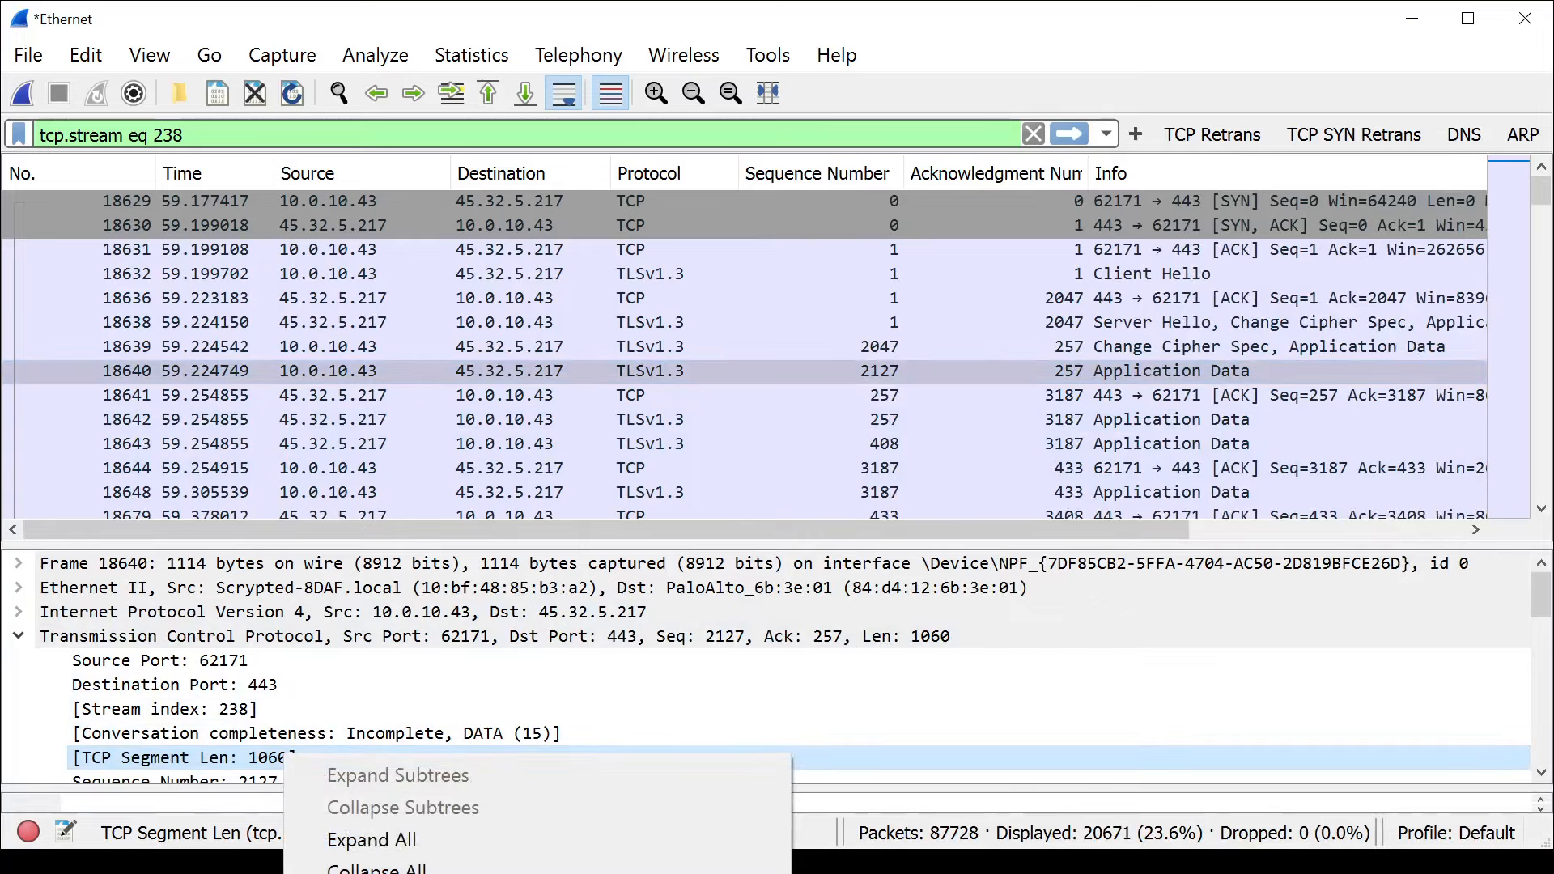
click(299, 538)
drag(299, 538, 376, 162)
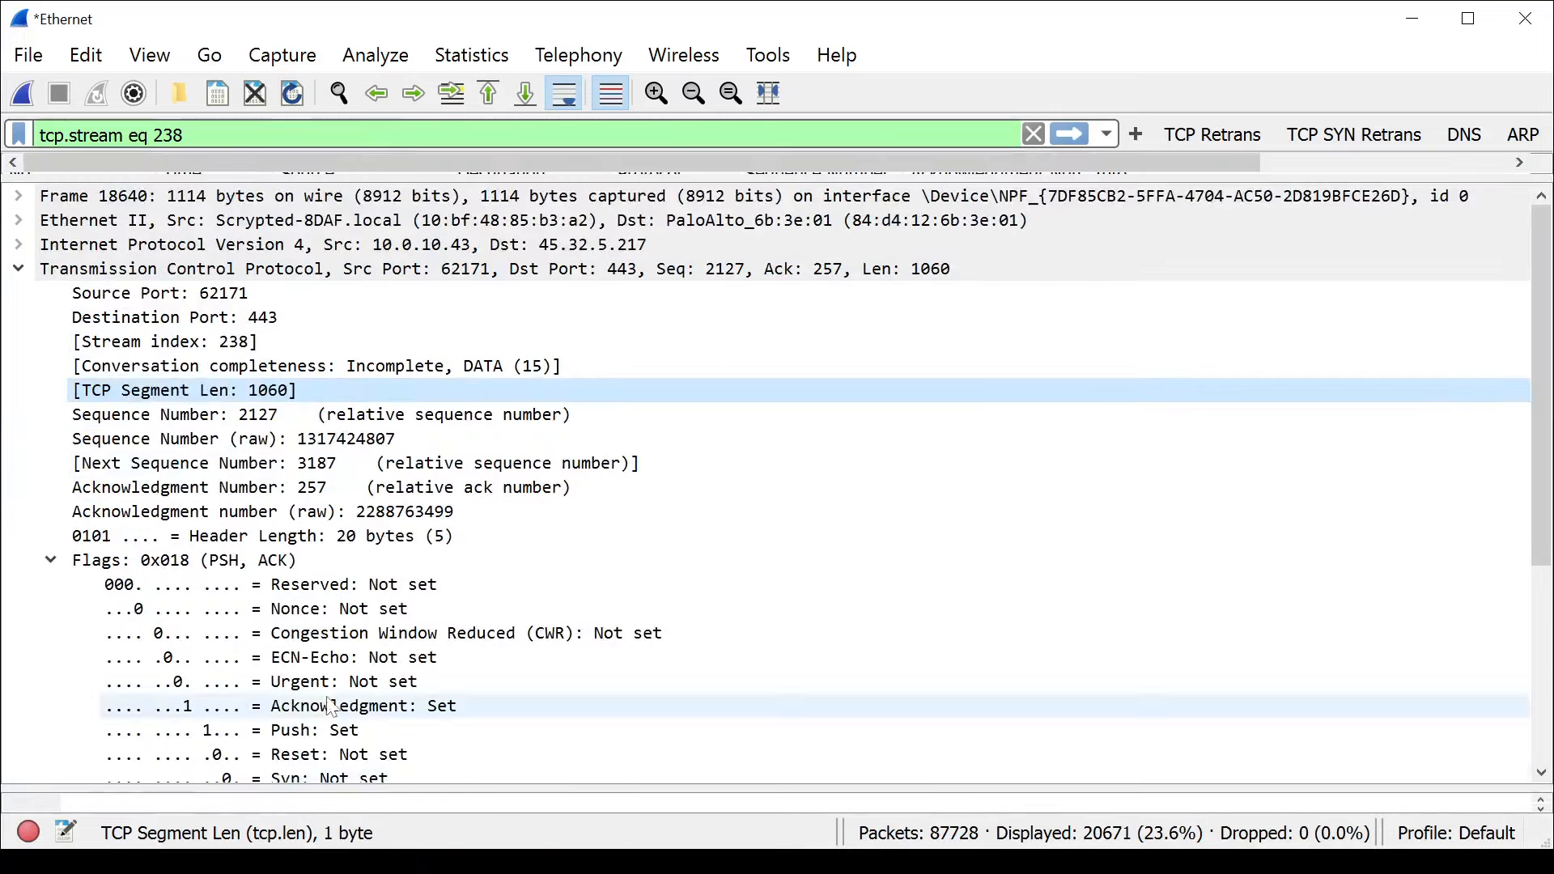
right_click(293, 388)
click(349, 552)
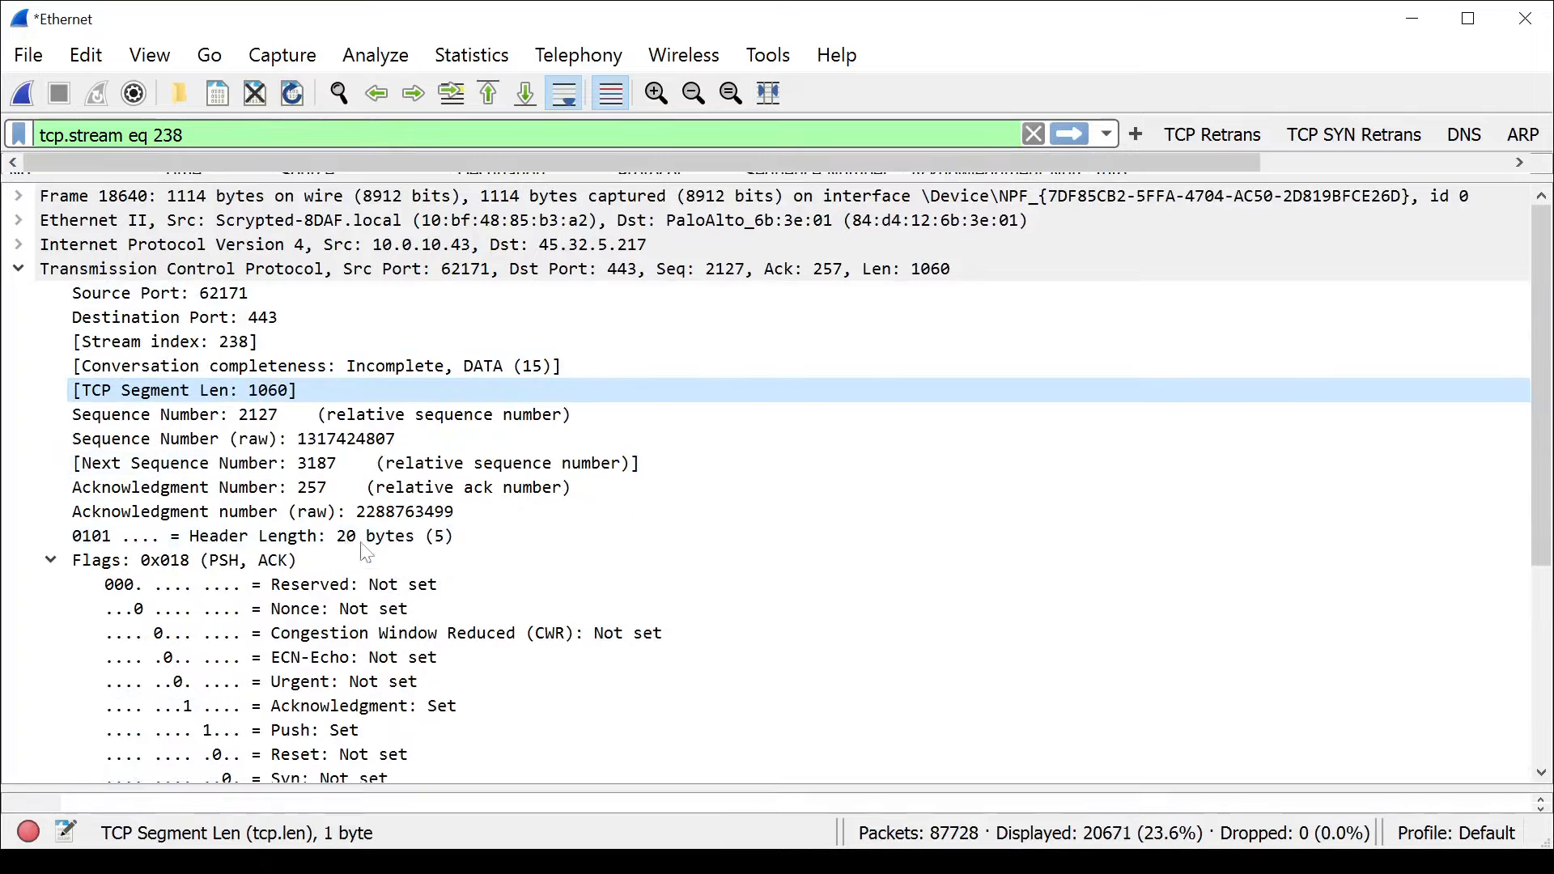
drag(548, 182, 544, 680)
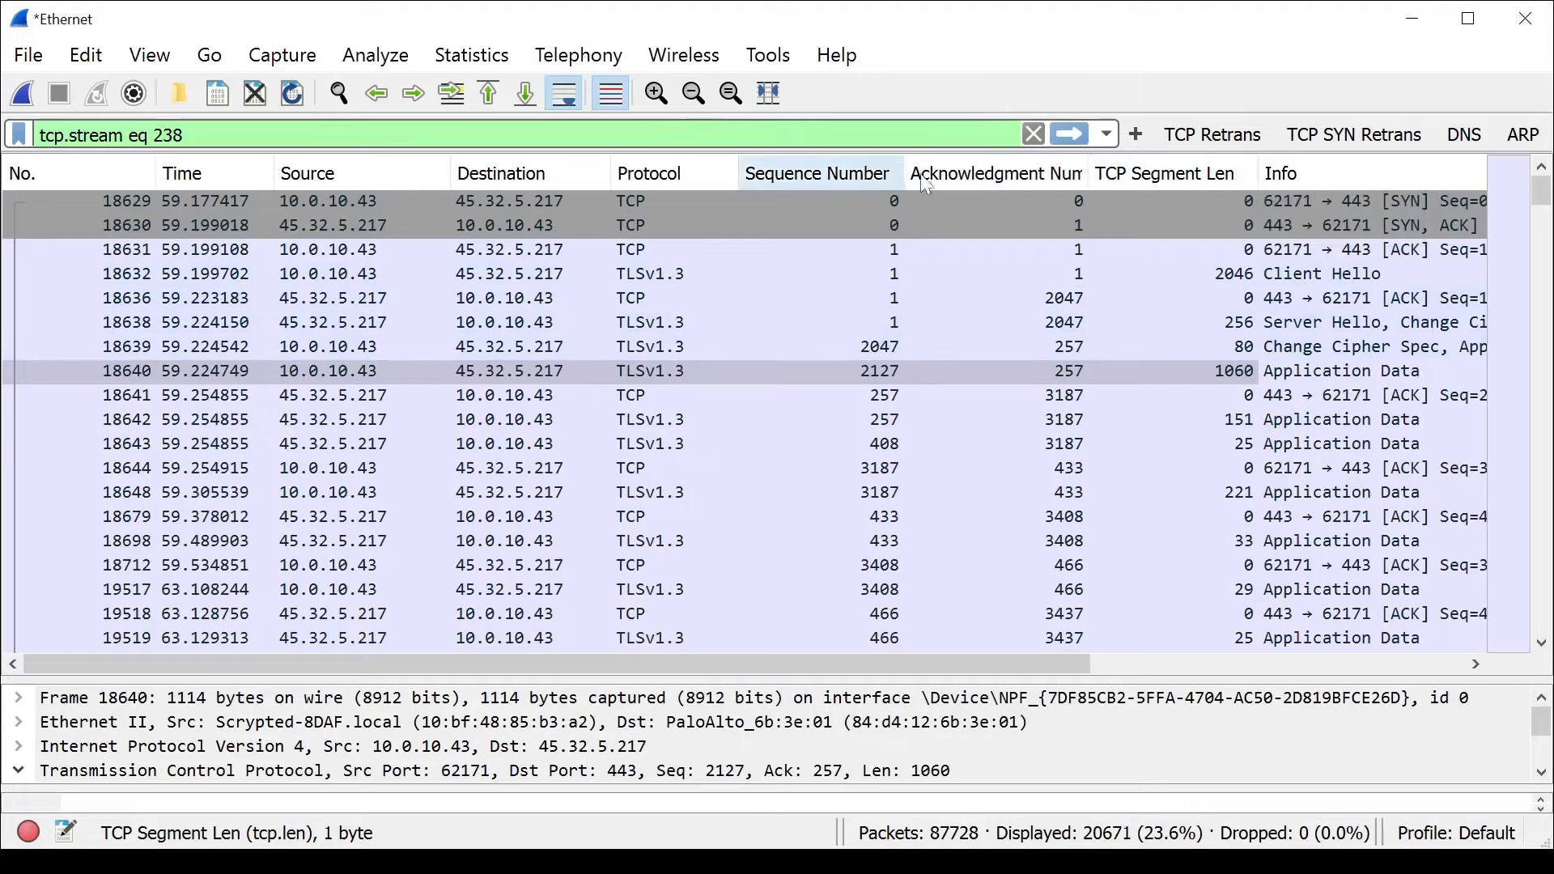
drag(1077, 175, 1125, 174)
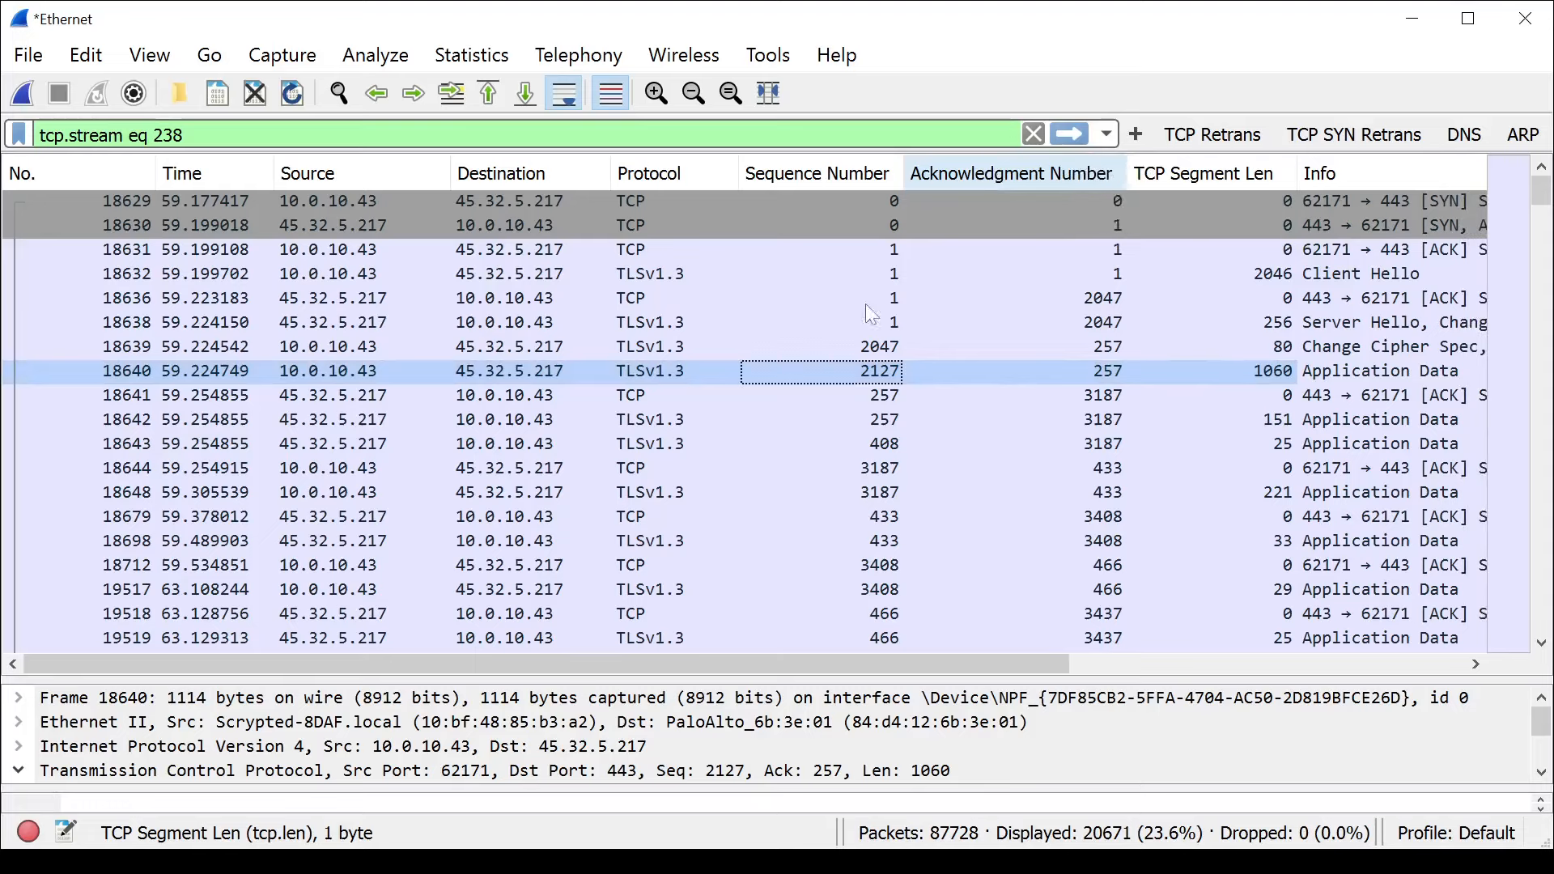
Compare the sequence number of client packet 18639 with those of handshake packets 18629, 18630 and 18631.
click(784, 347)
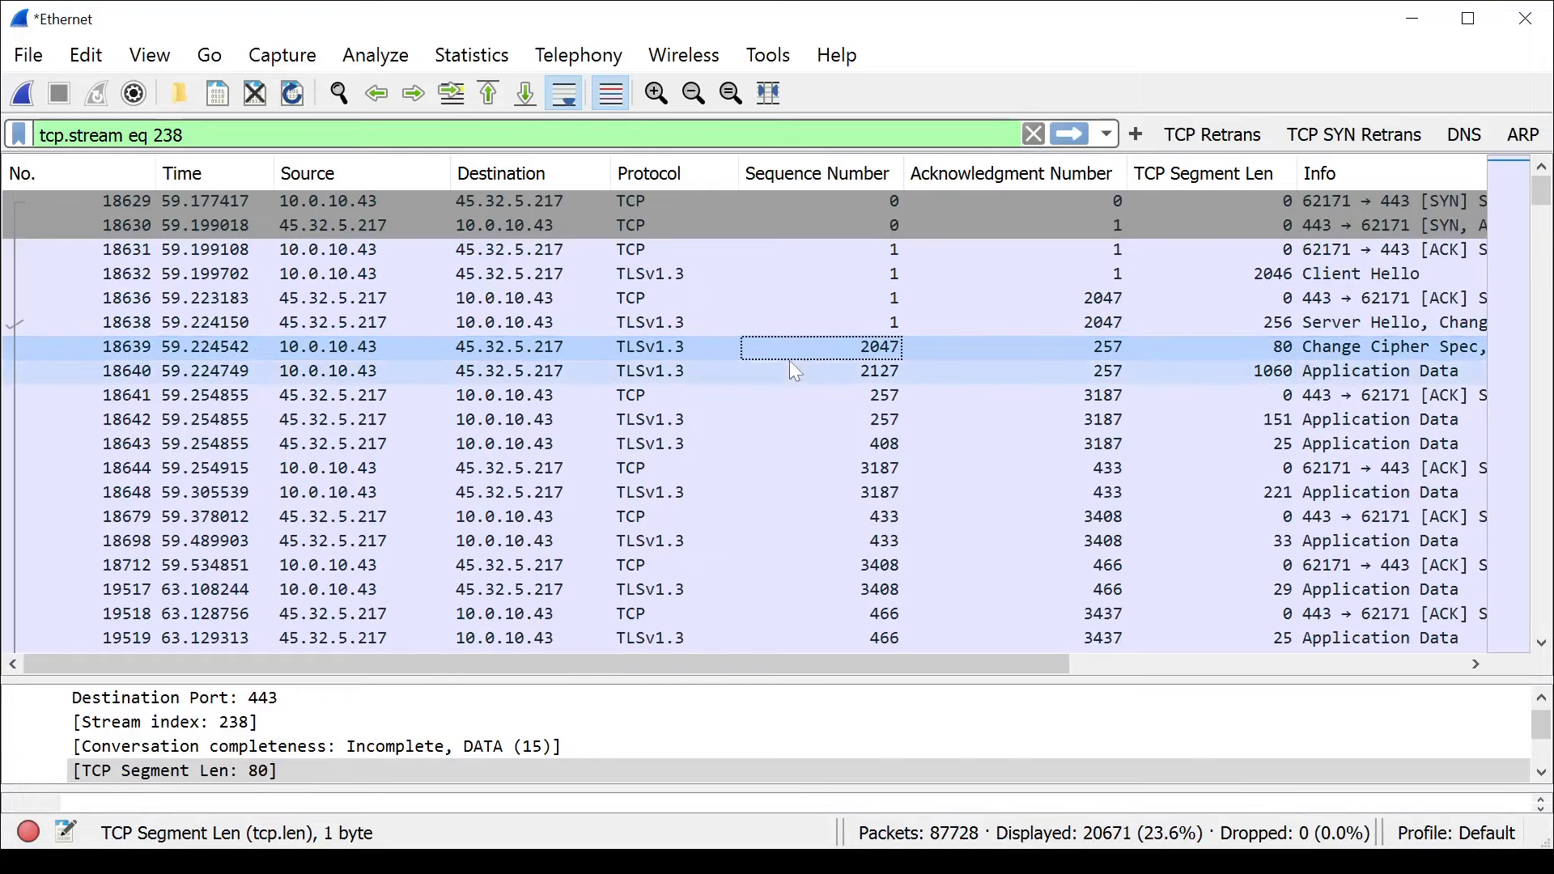
click(348, 349)
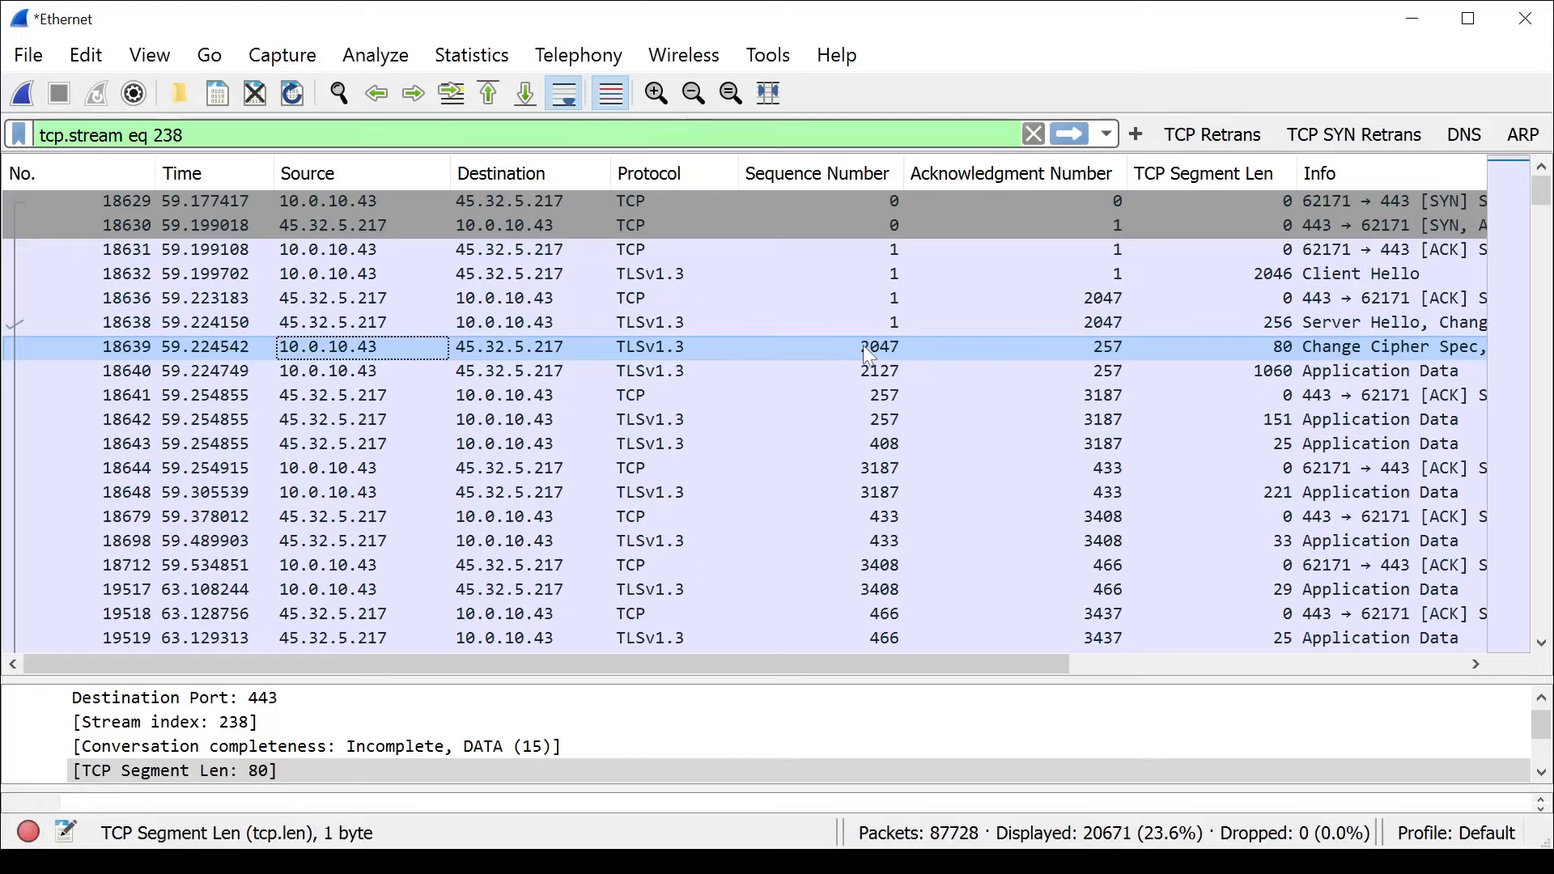
click(896, 249)
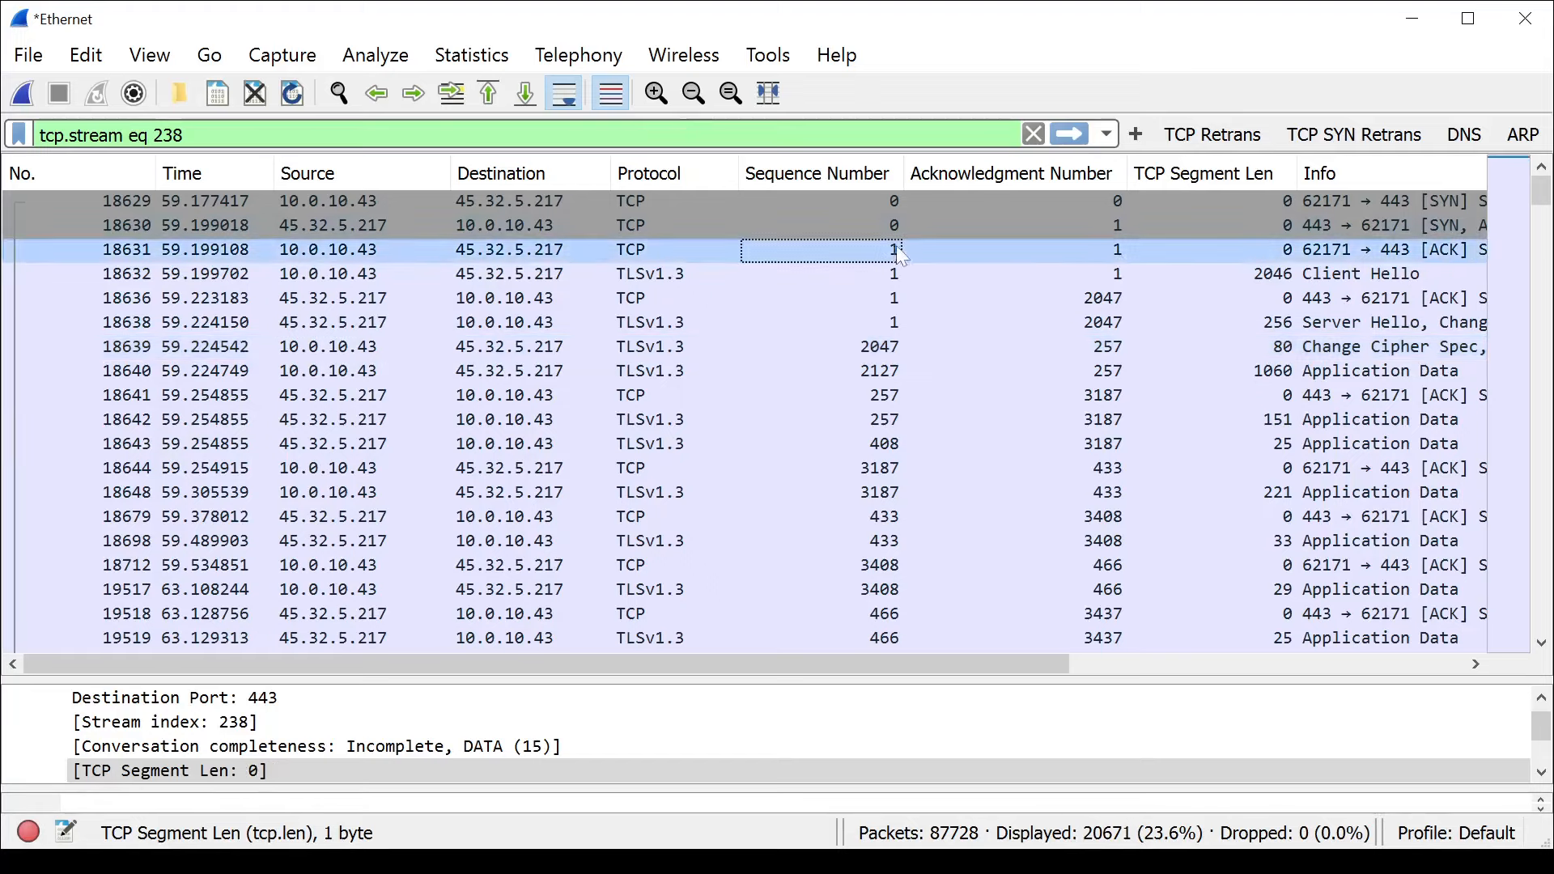
click(863, 206)
click(853, 223)
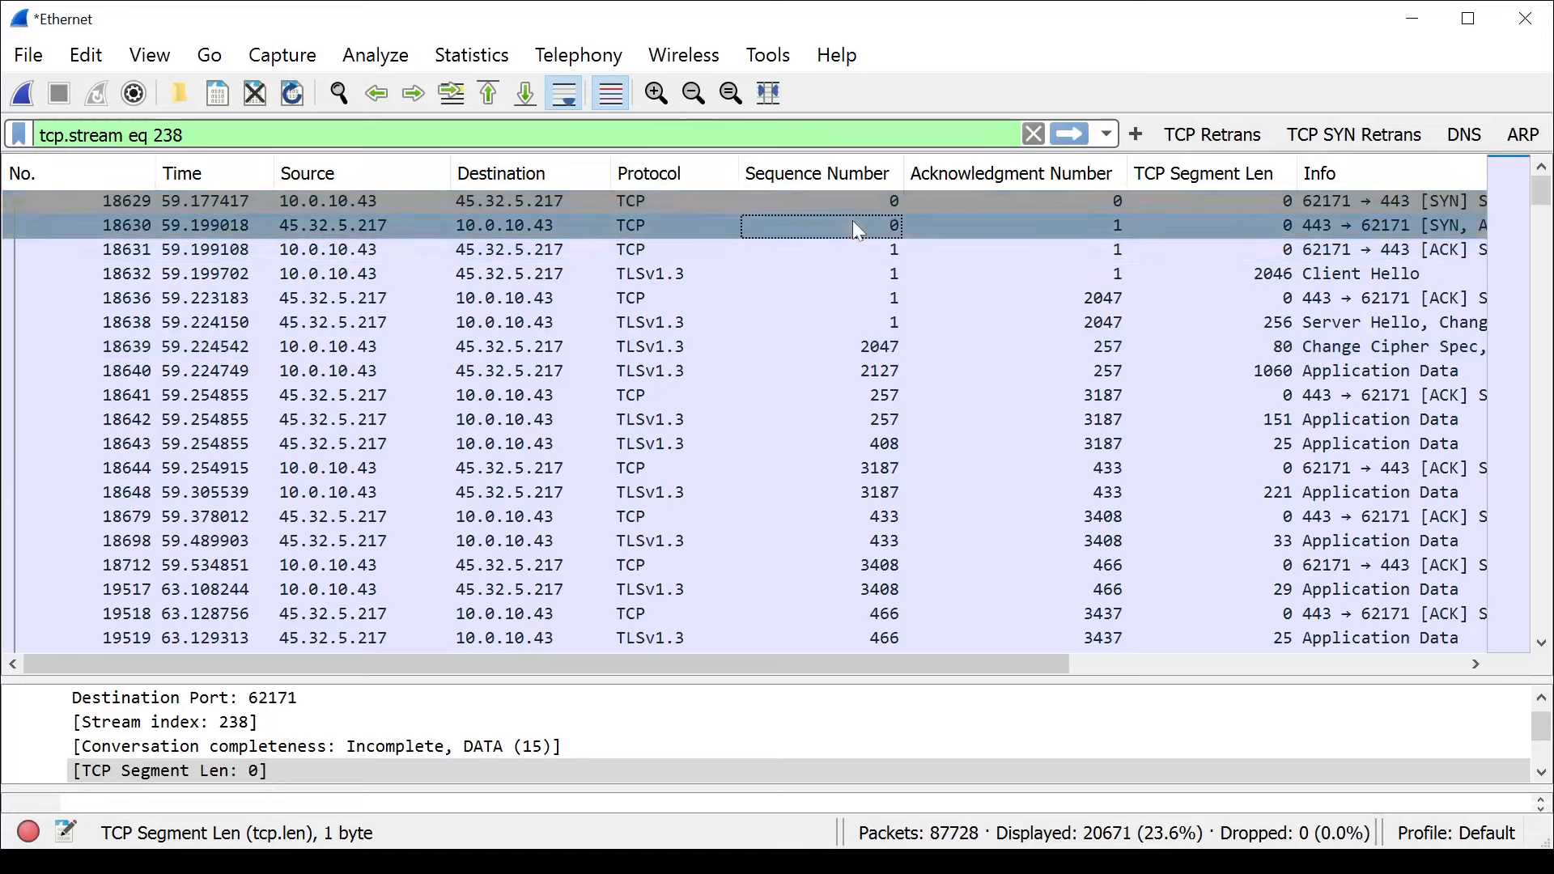
Trace the client's sequence numbers and segment lengths from 10.0.10.43 through packets 18629, 18631, 18632, 18639 and 18640.
click(377, 194)
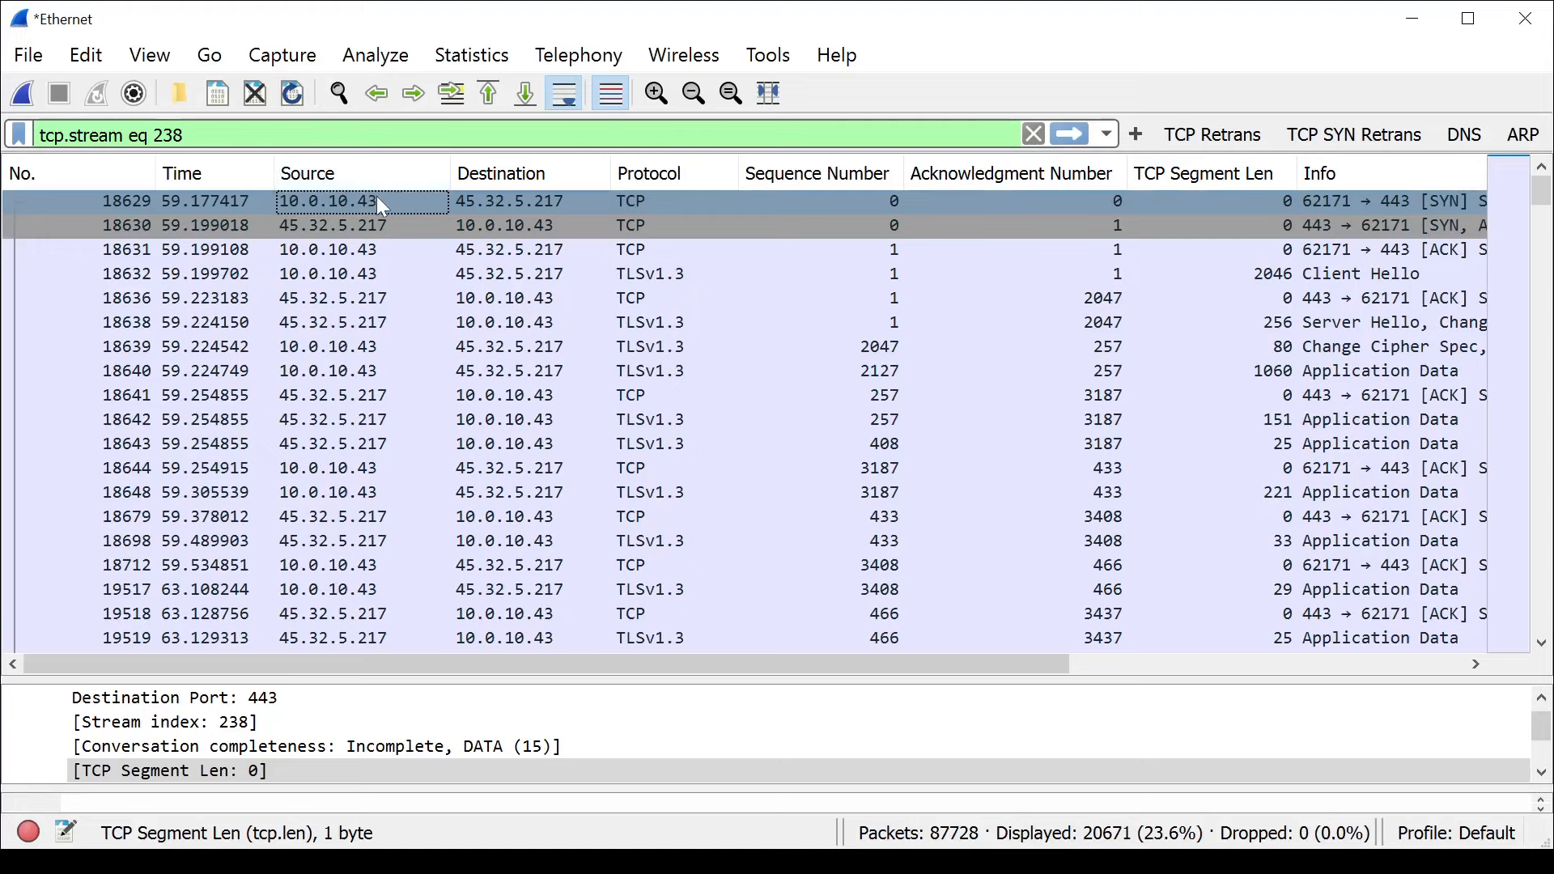
click(365, 255)
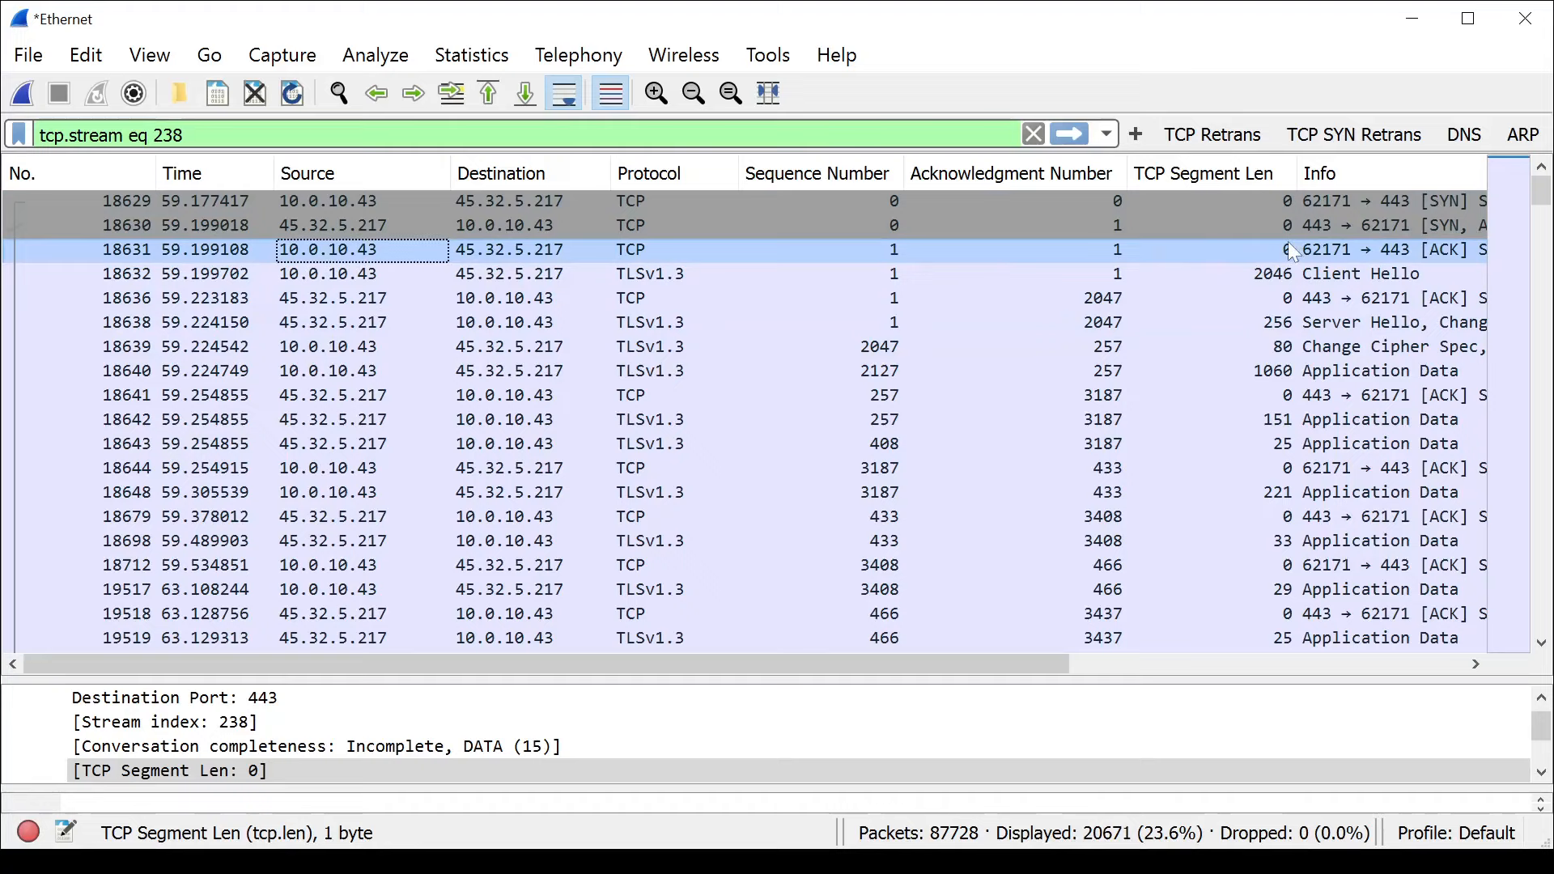
click(542, 273)
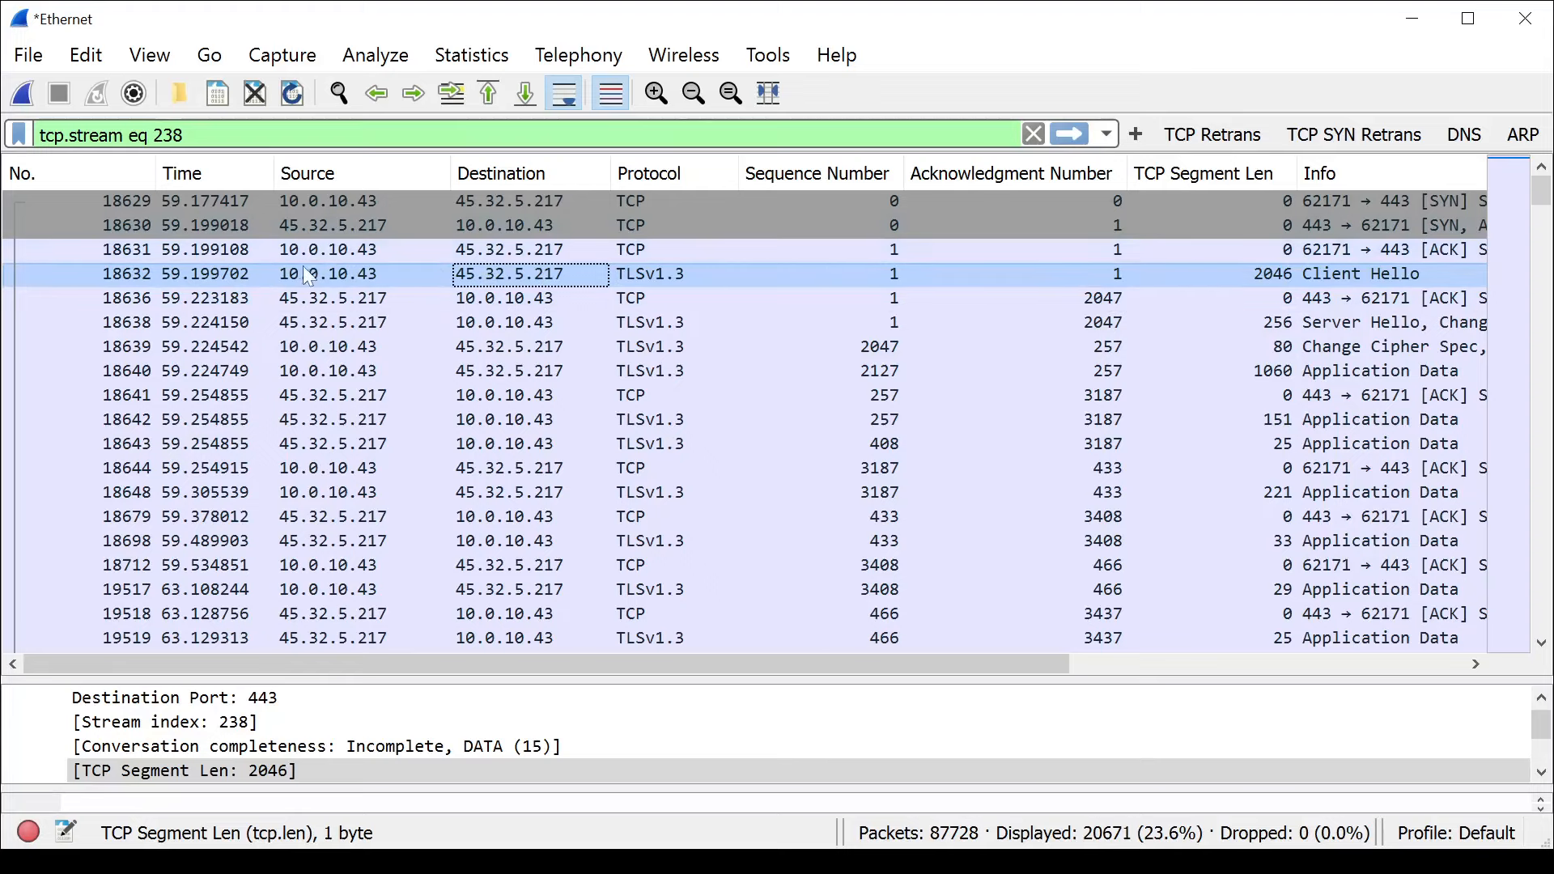
click(301, 346)
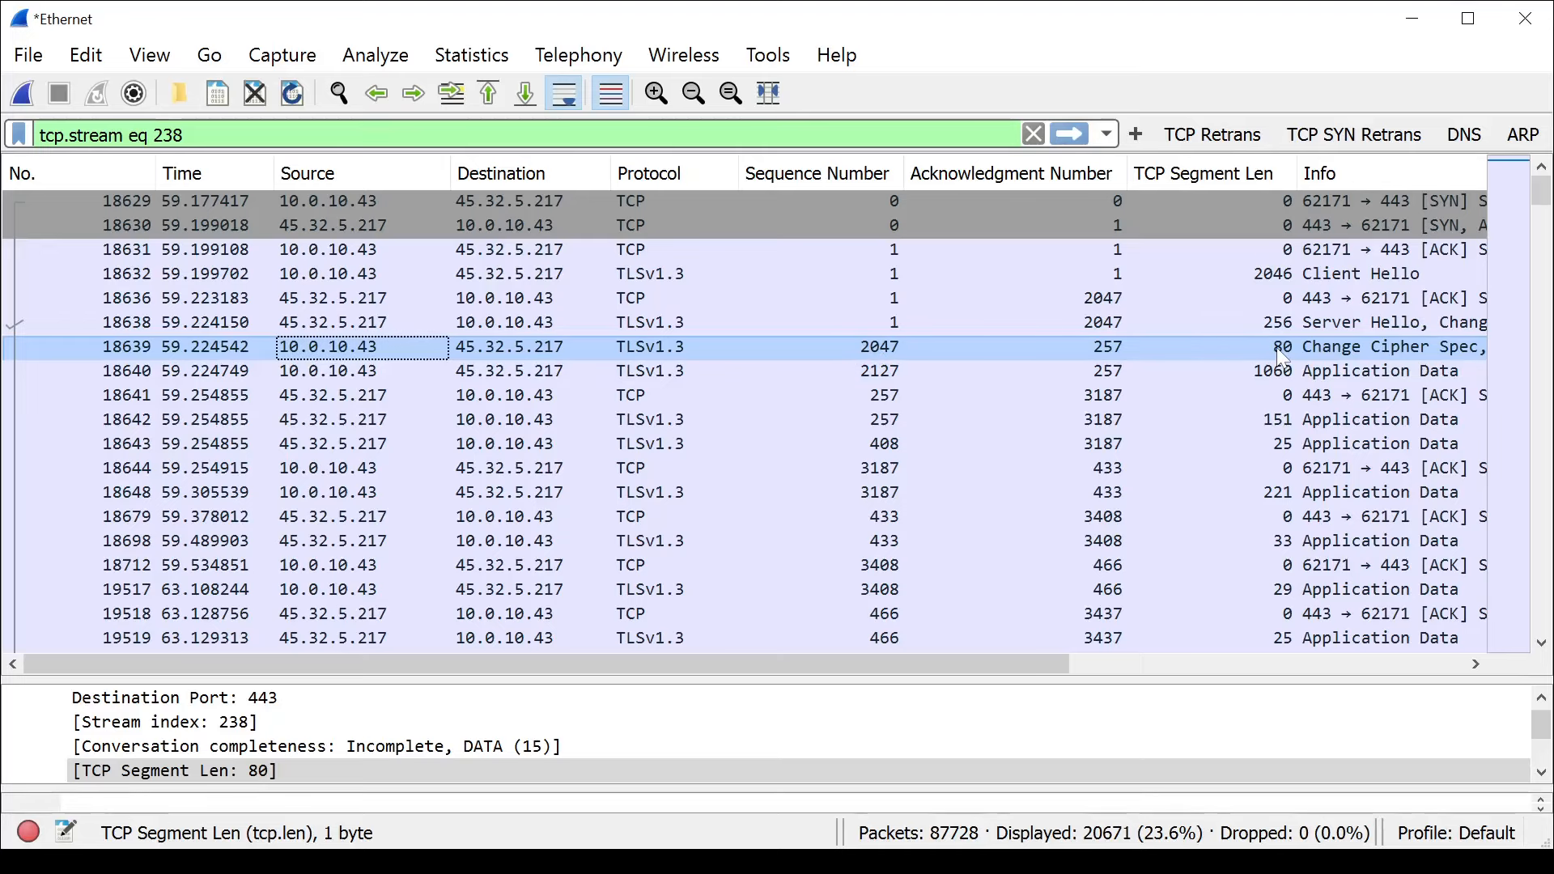
click(854, 370)
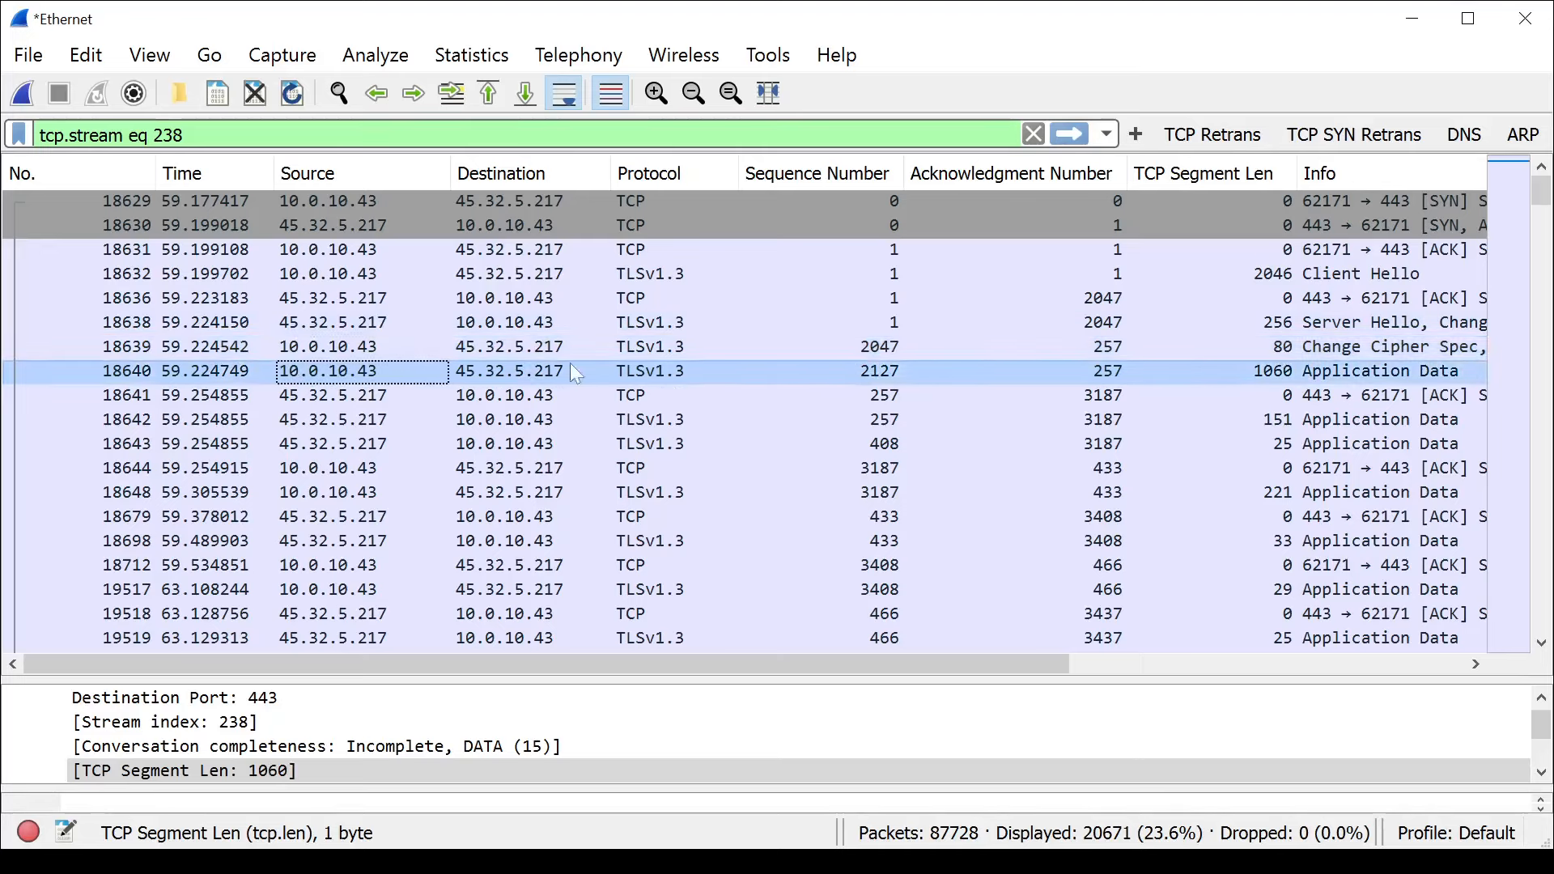
click(892, 373)
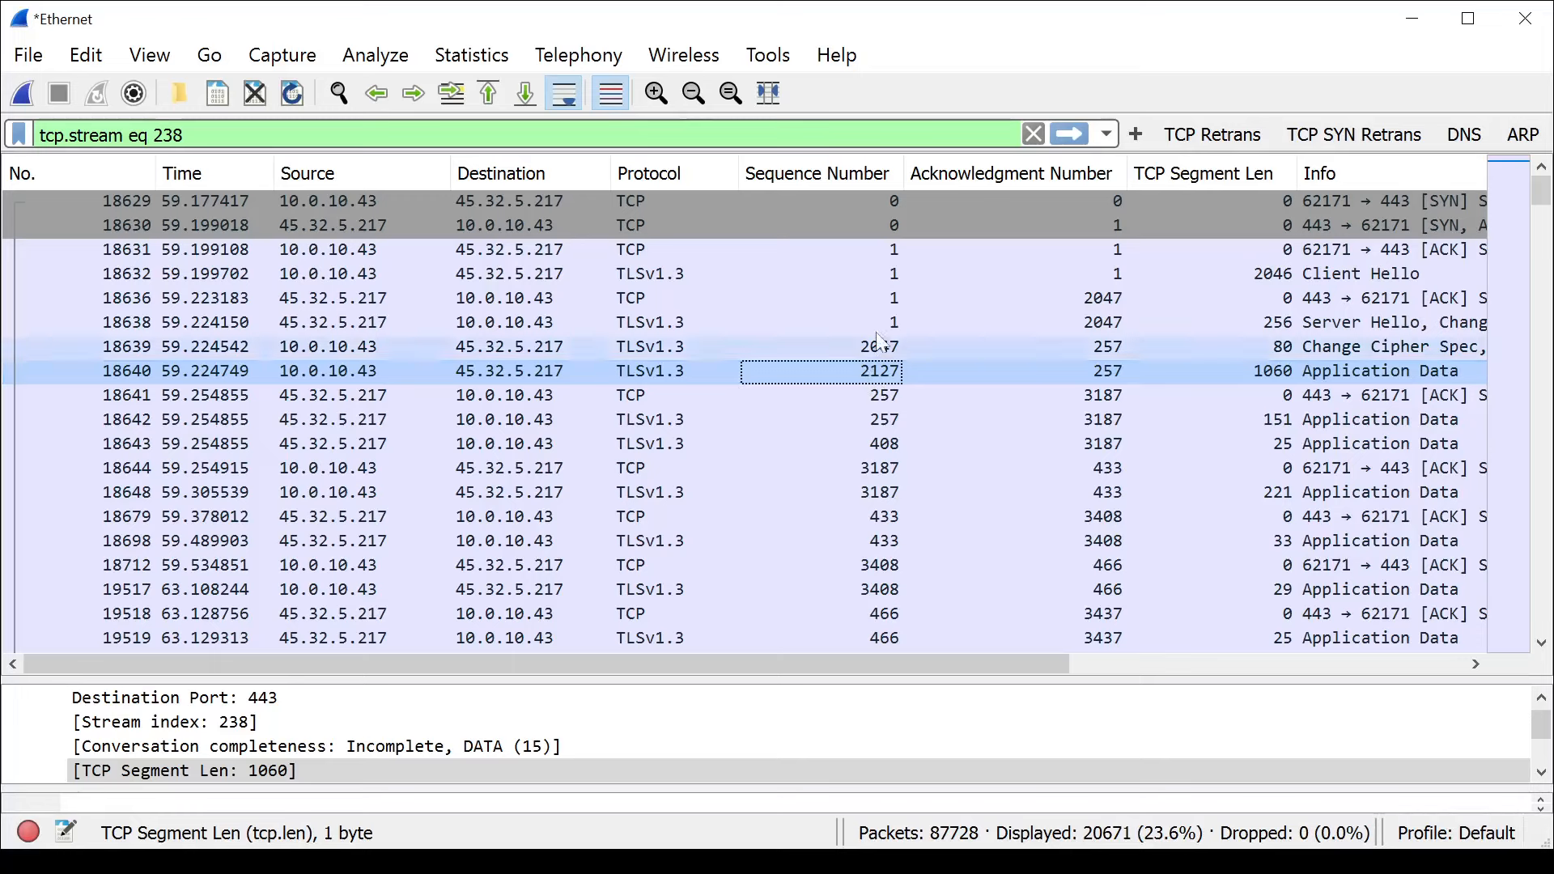
Trace the server's sequence numbers and segment lengths from 45.32.5.217 through packets 18630, 18636, 18638, 18641, 18642 and 18643.
click(388, 301)
click(366, 220)
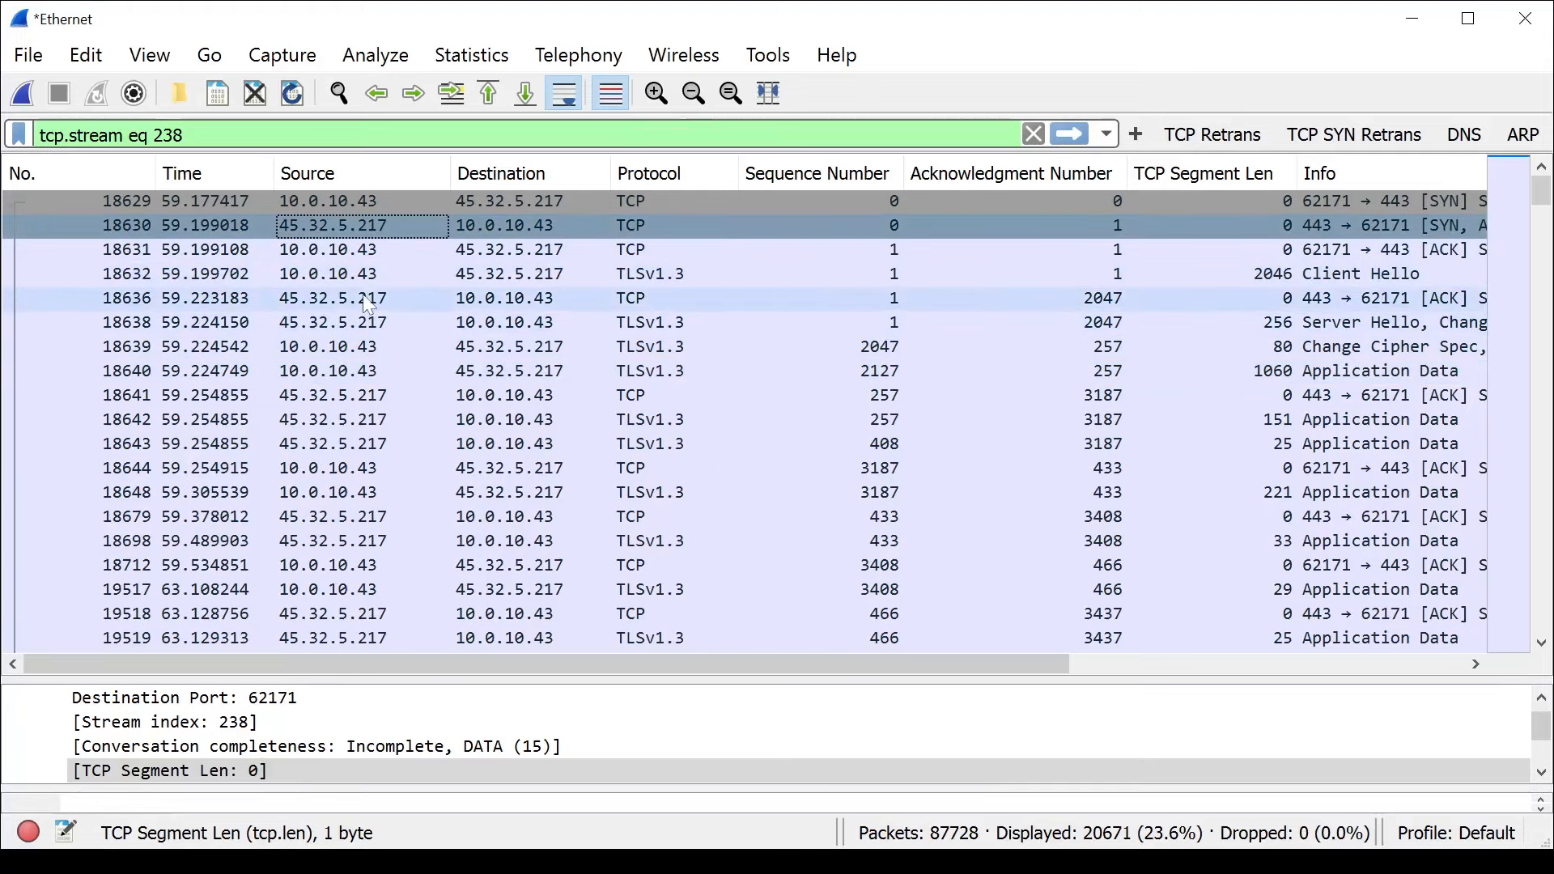
key(Down)
key(Down)
key(Down)
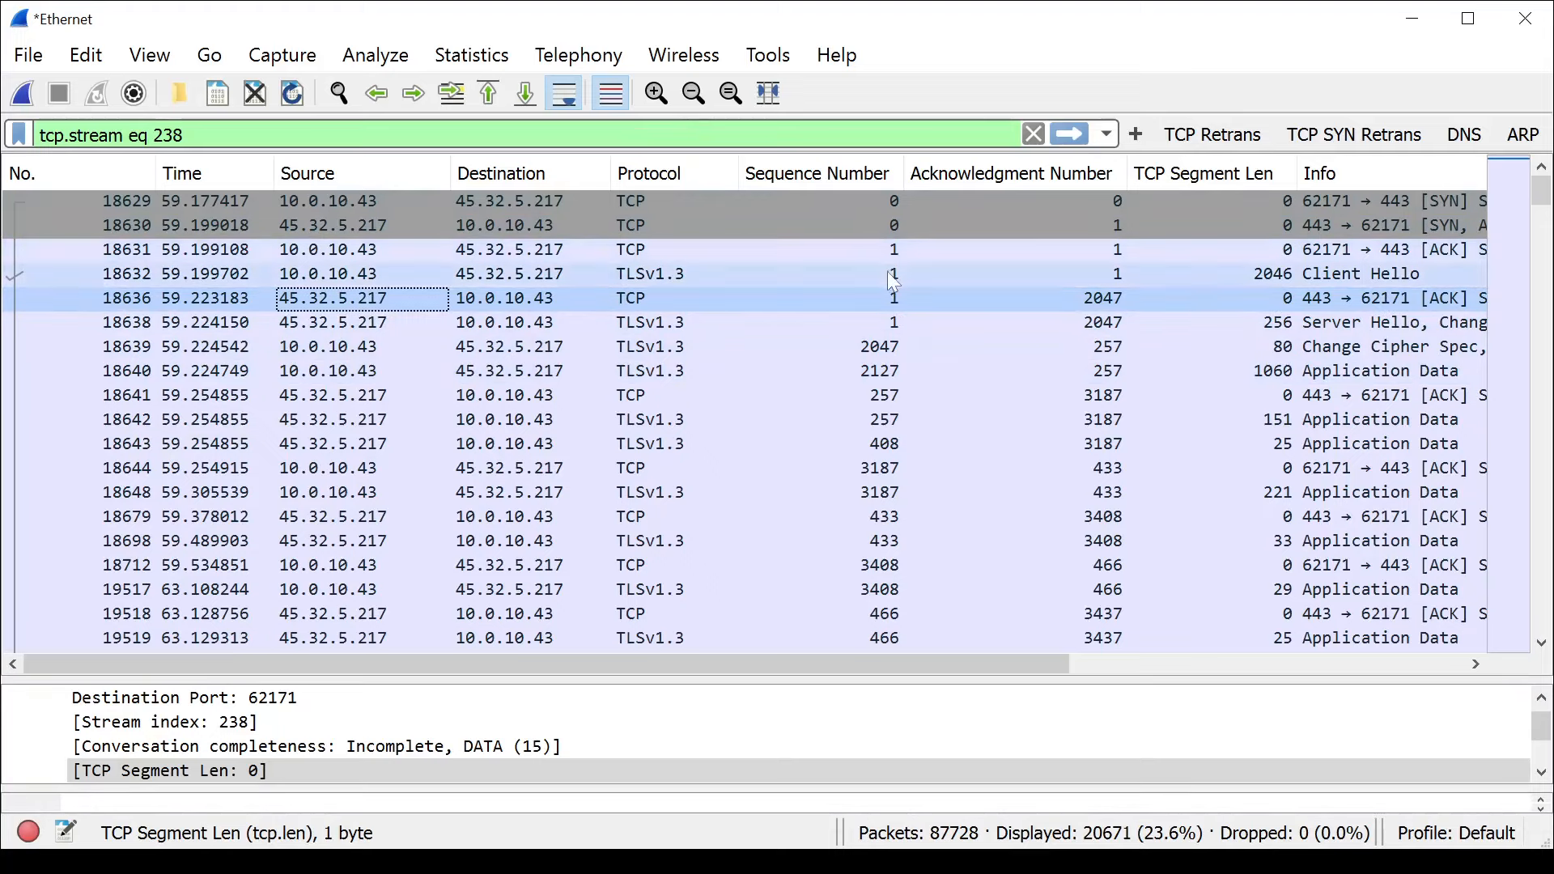
click(366, 324)
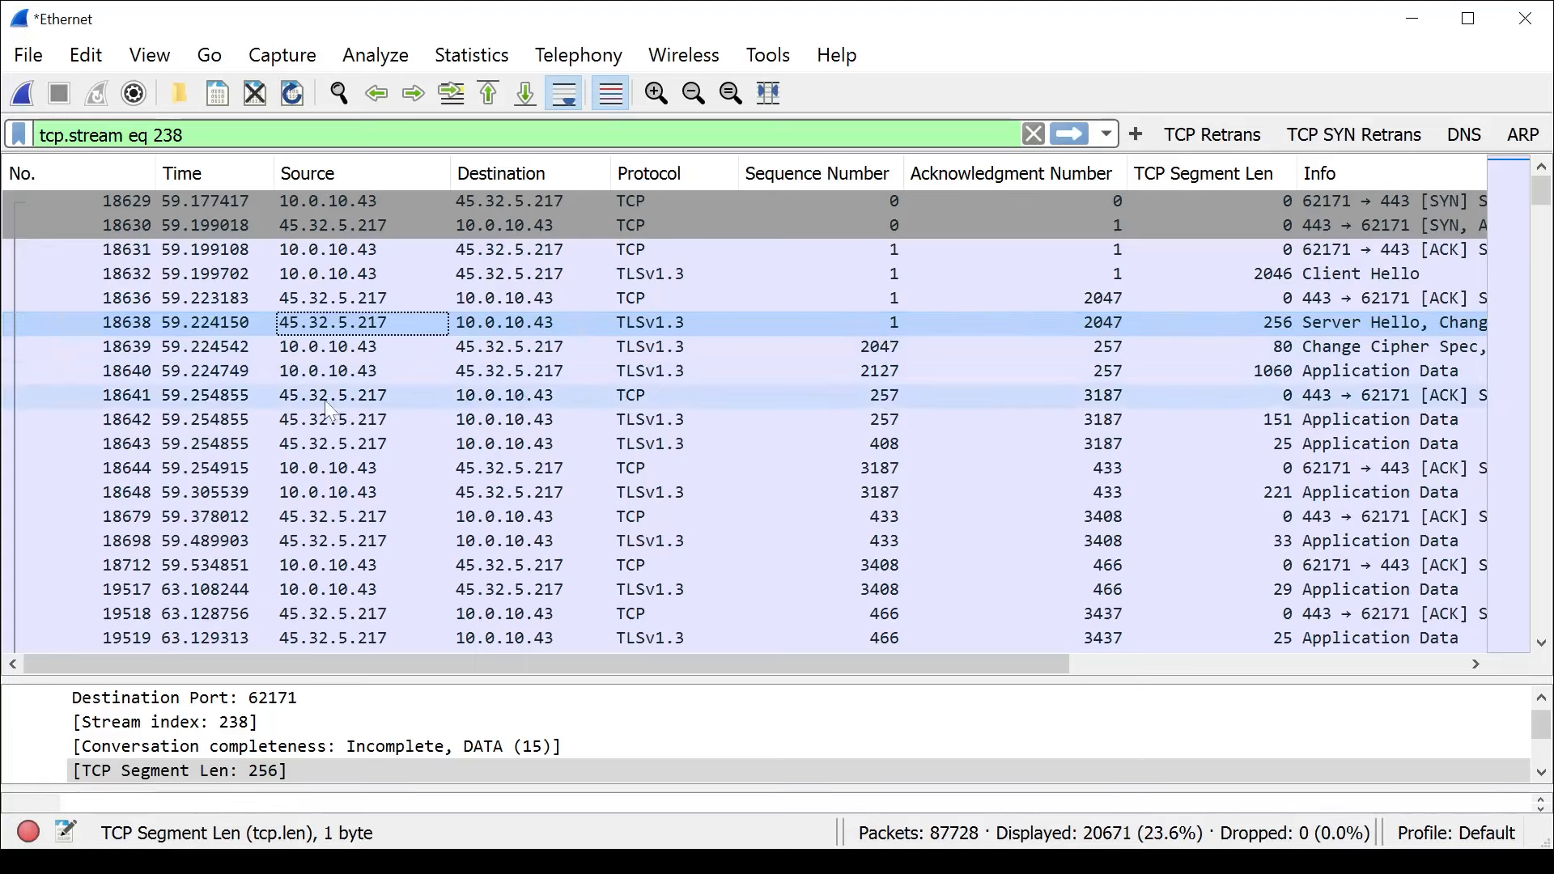
click(277, 403)
click(890, 399)
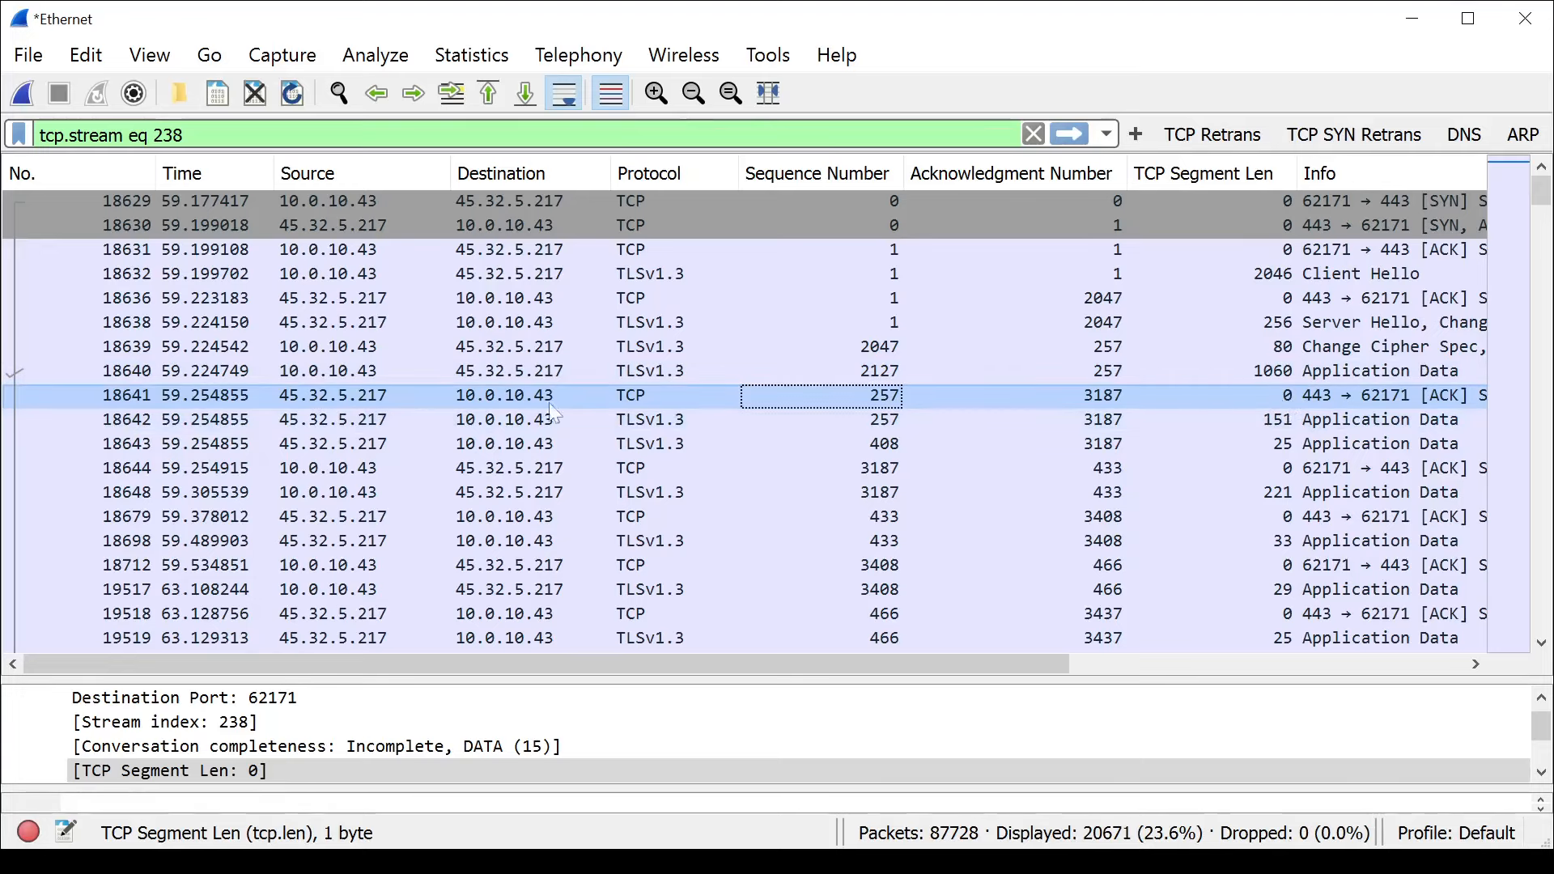
click(432, 424)
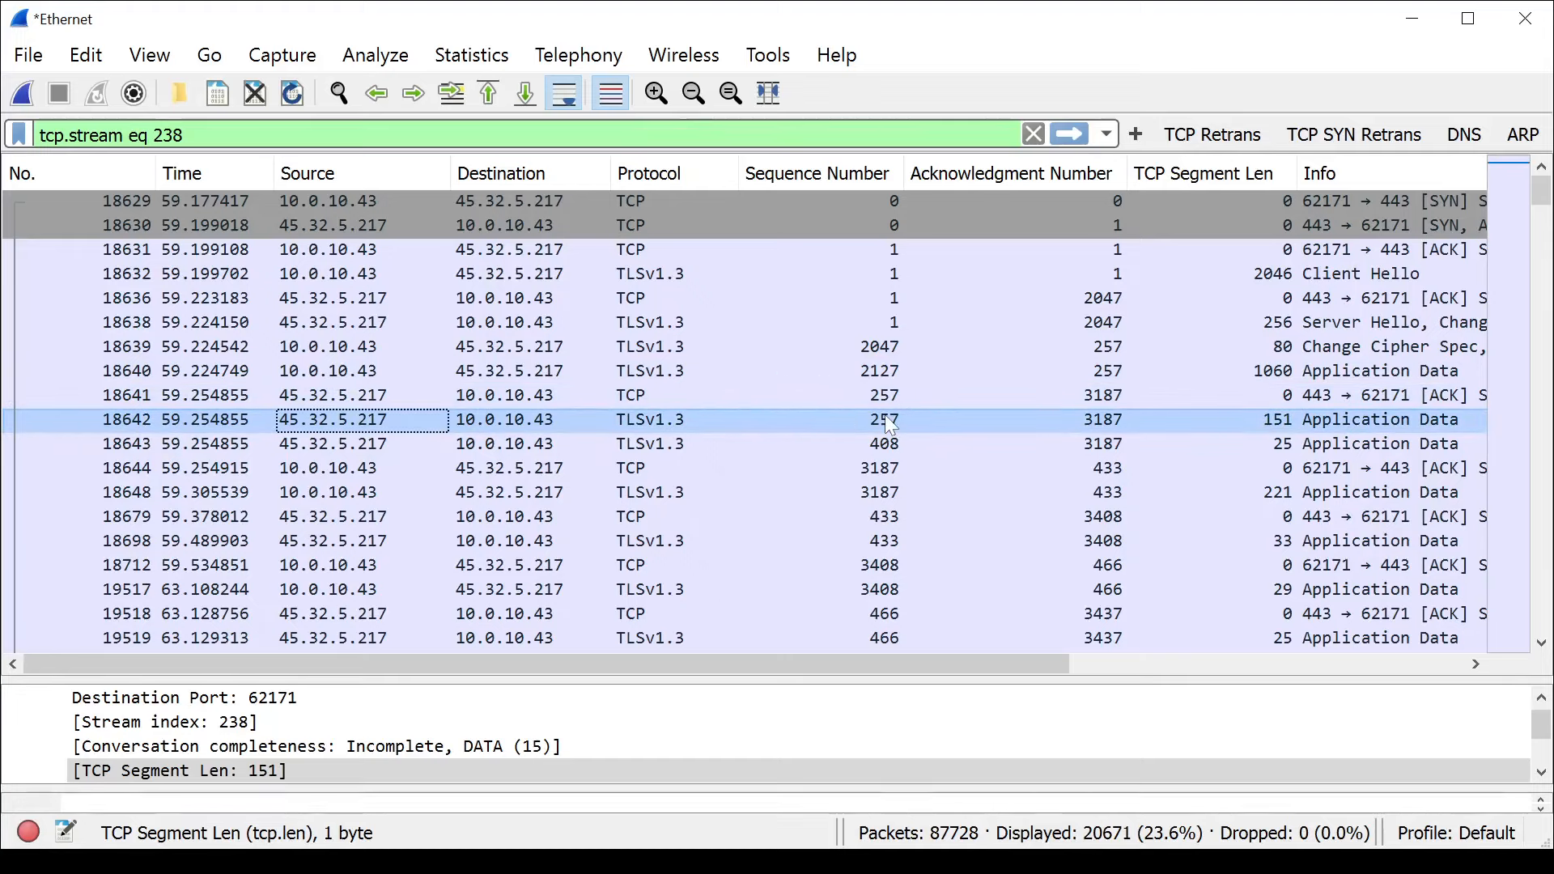
click(1085, 444)
Examine how the sequence and acknowledgment numbers of client packets 18639 and 18640 relate to those of server packet 18641.
click(844, 347)
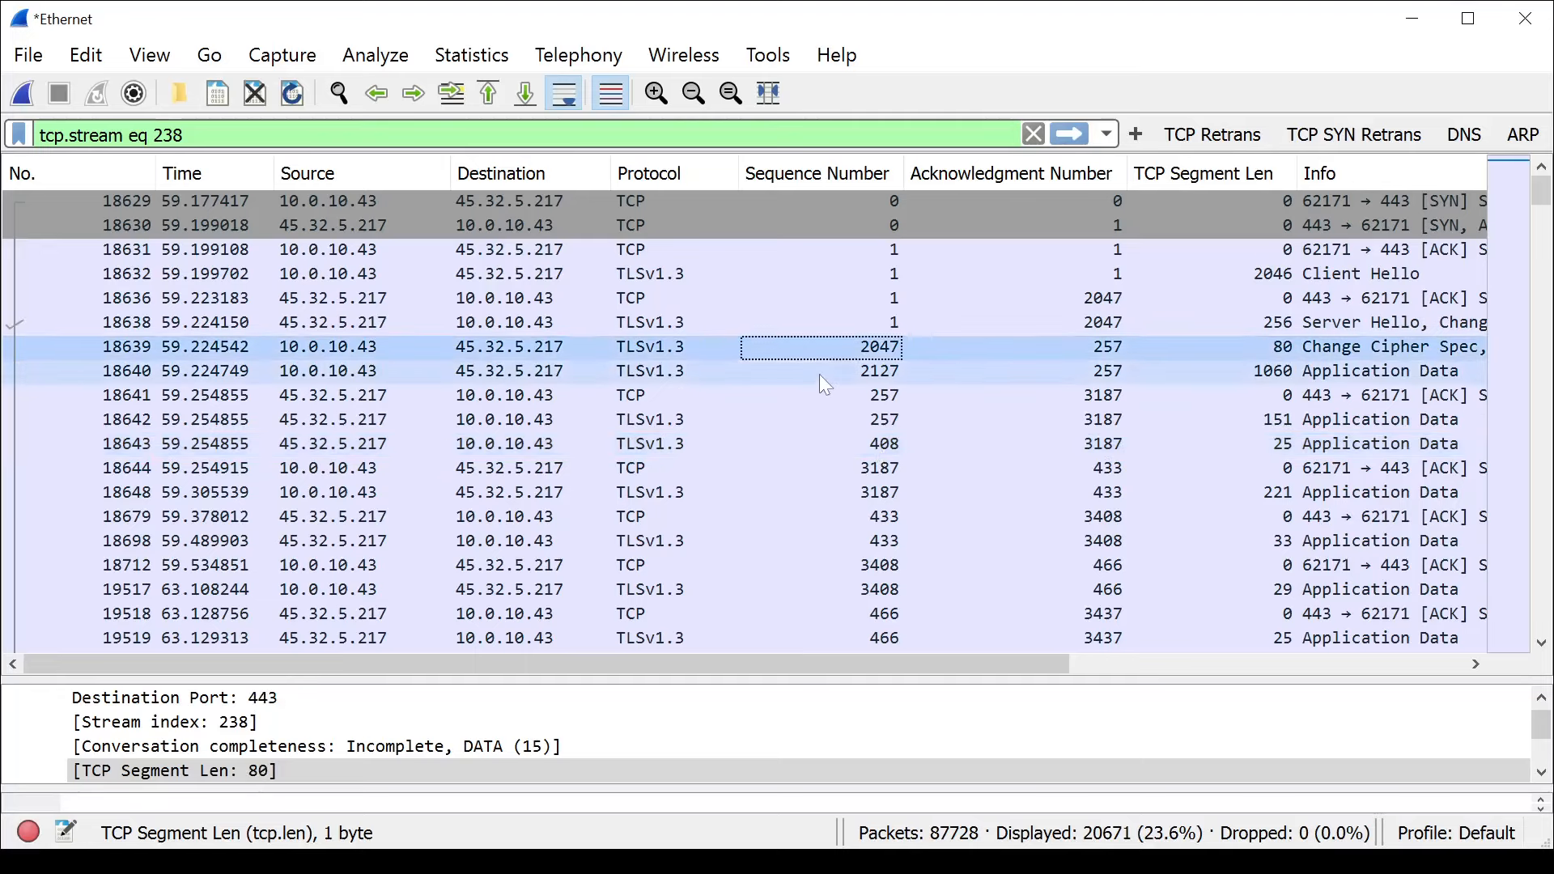
click(819, 372)
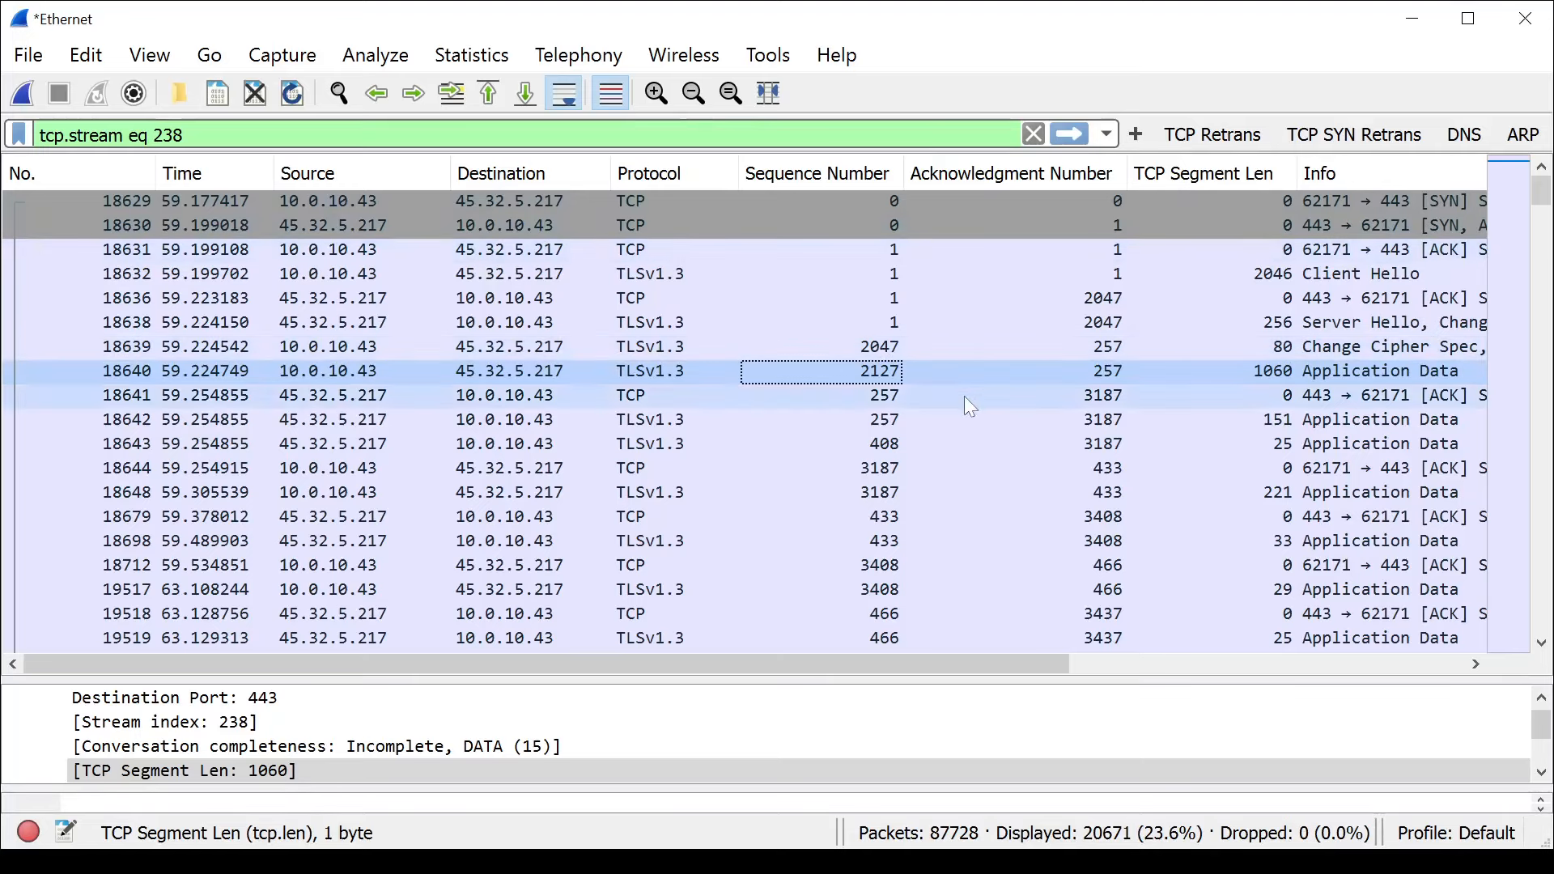
click(953, 349)
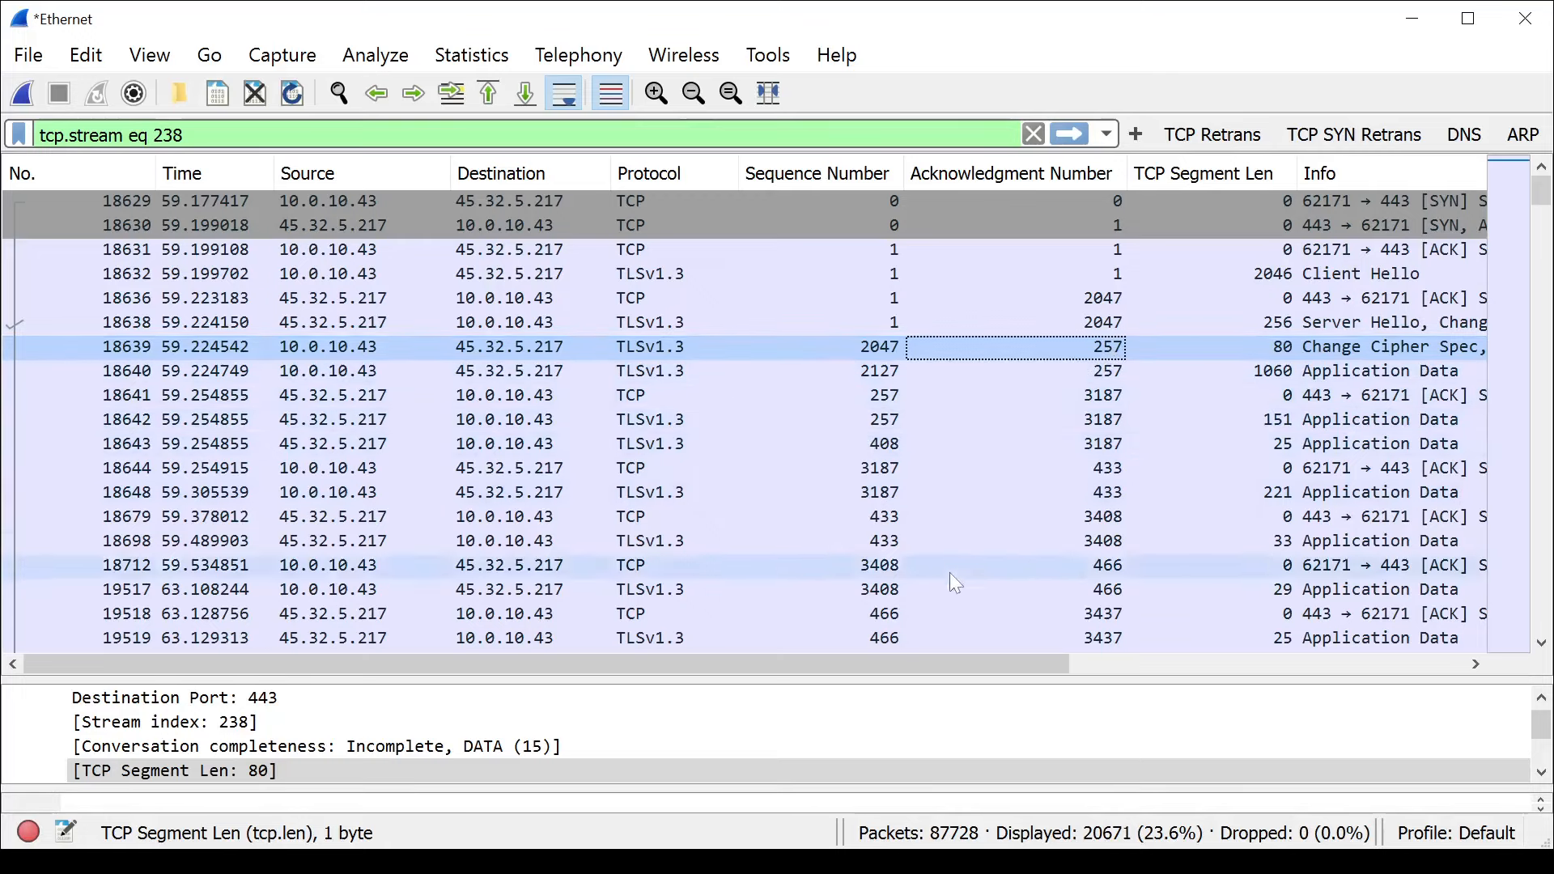
scroll(955, 587, down, 4)
scroll(957, 582, up, 4)
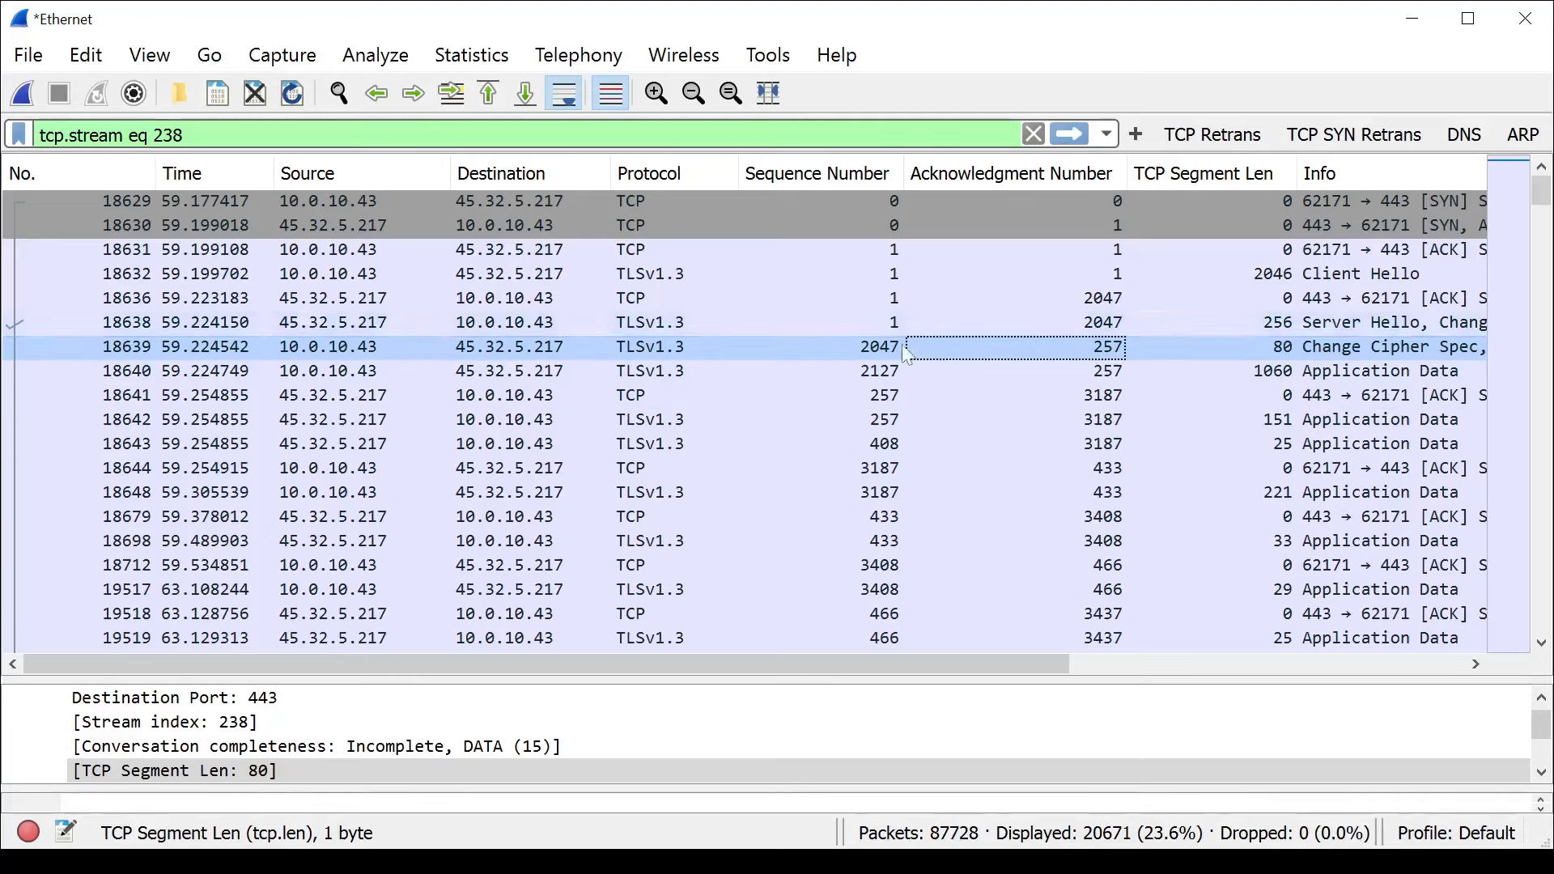
click(945, 375)
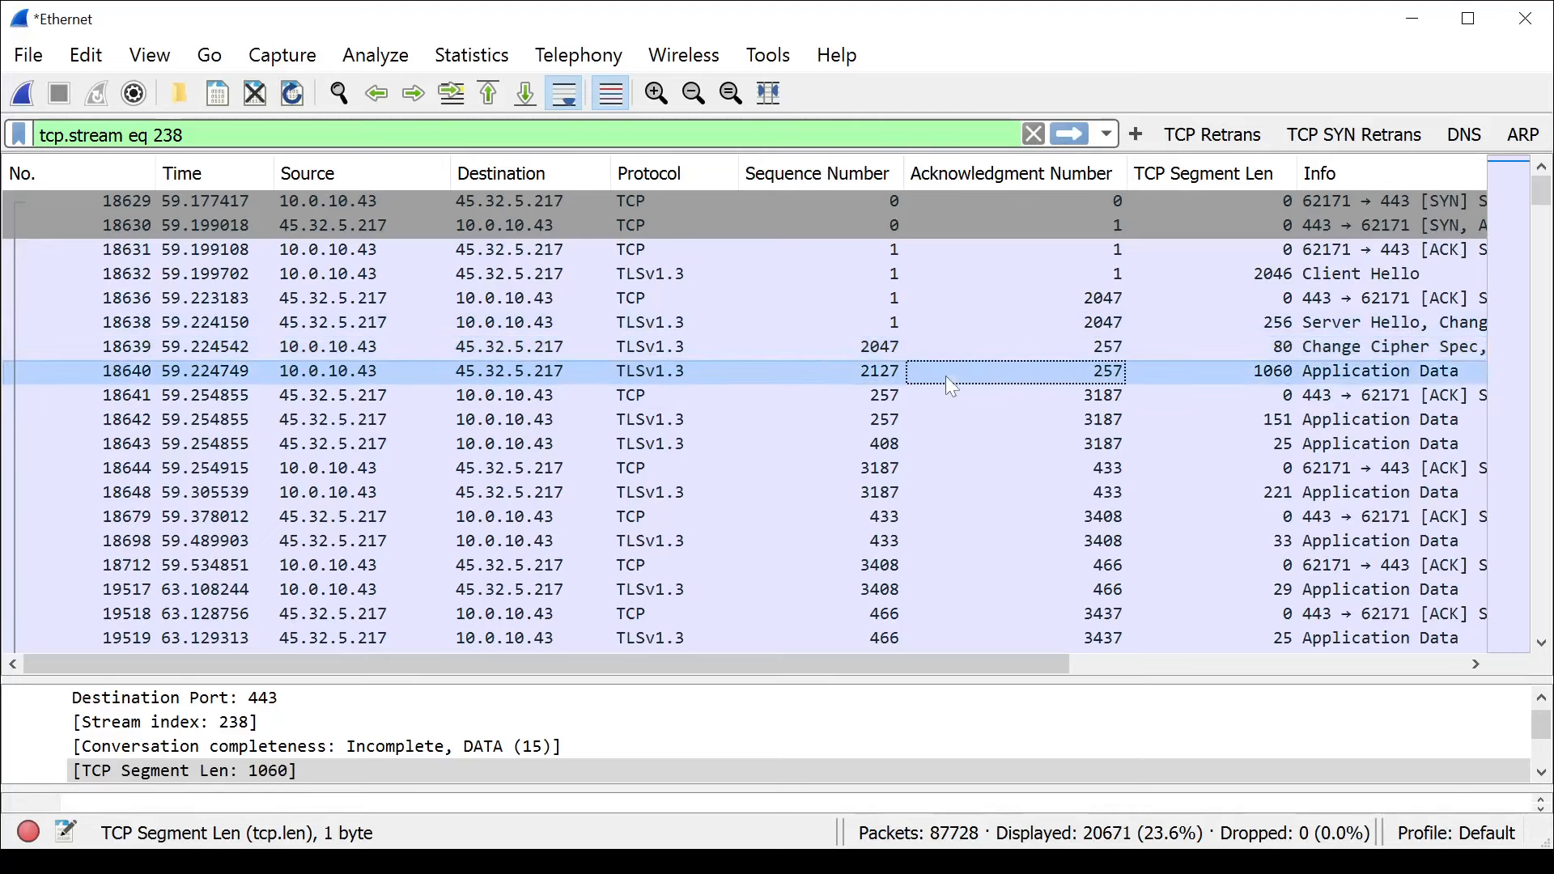
click(1098, 353)
click(346, 397)
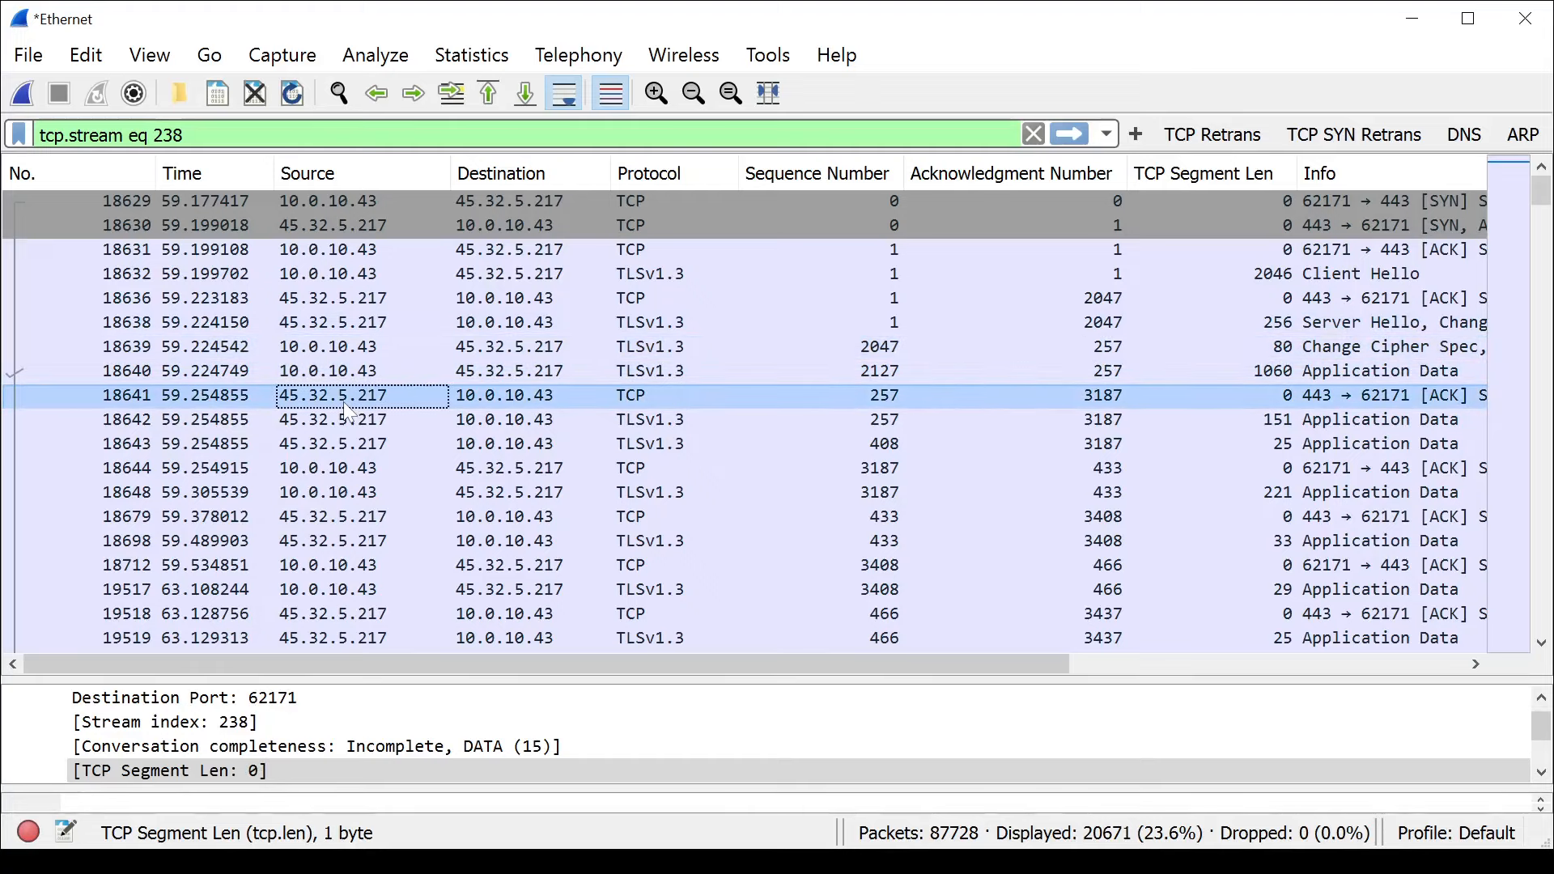
click(888, 405)
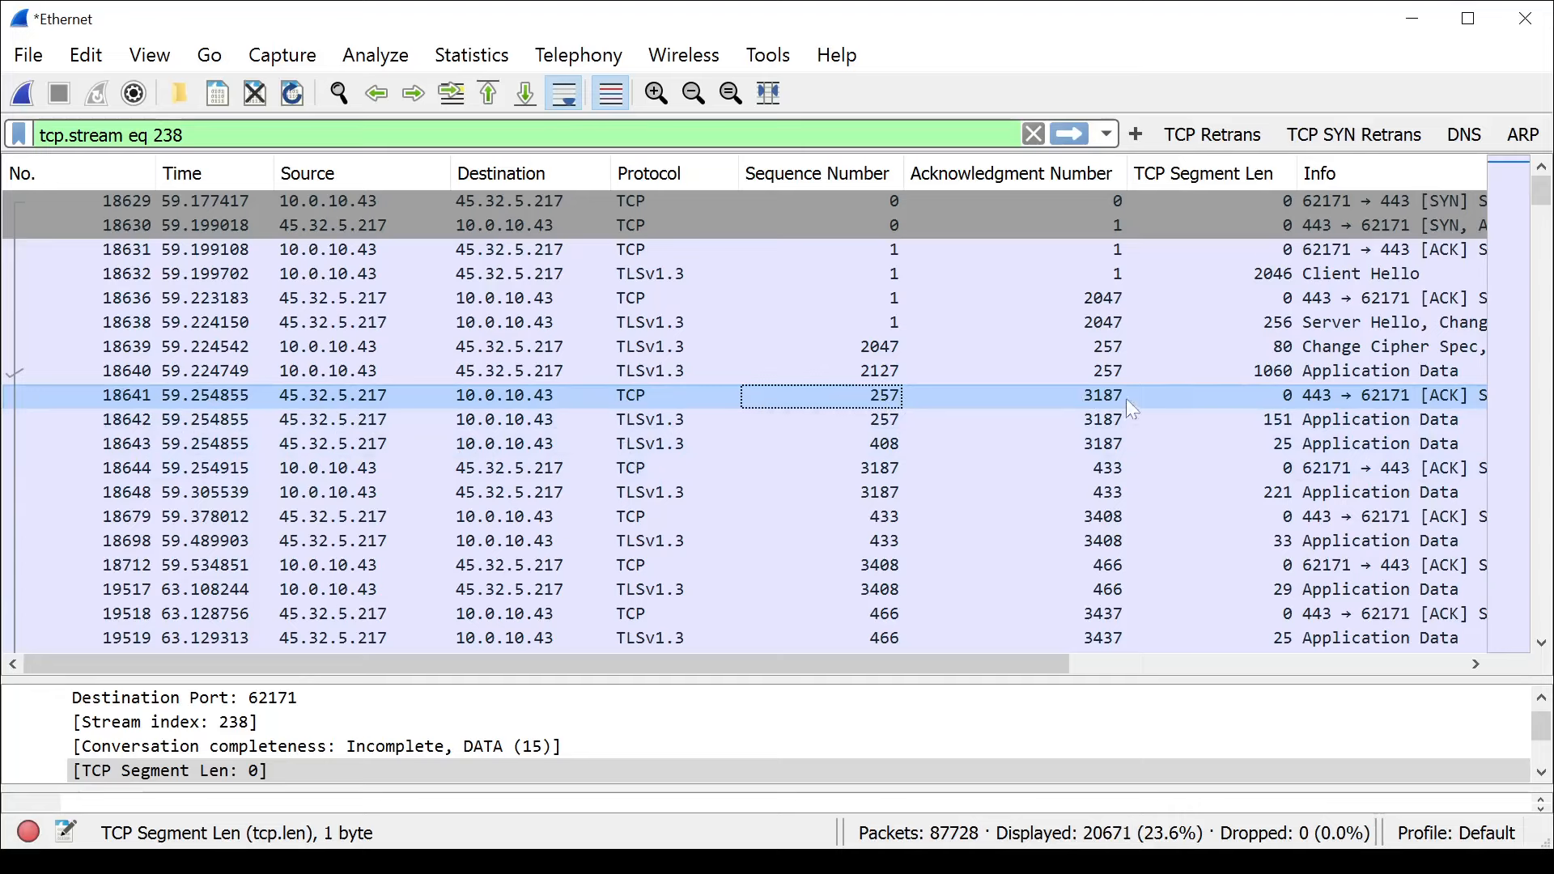
Relate the sequence number and segment length of client packet 18640 to the acknowledgment numbers of server packets 18641, 18642 and 18643.
click(1147, 370)
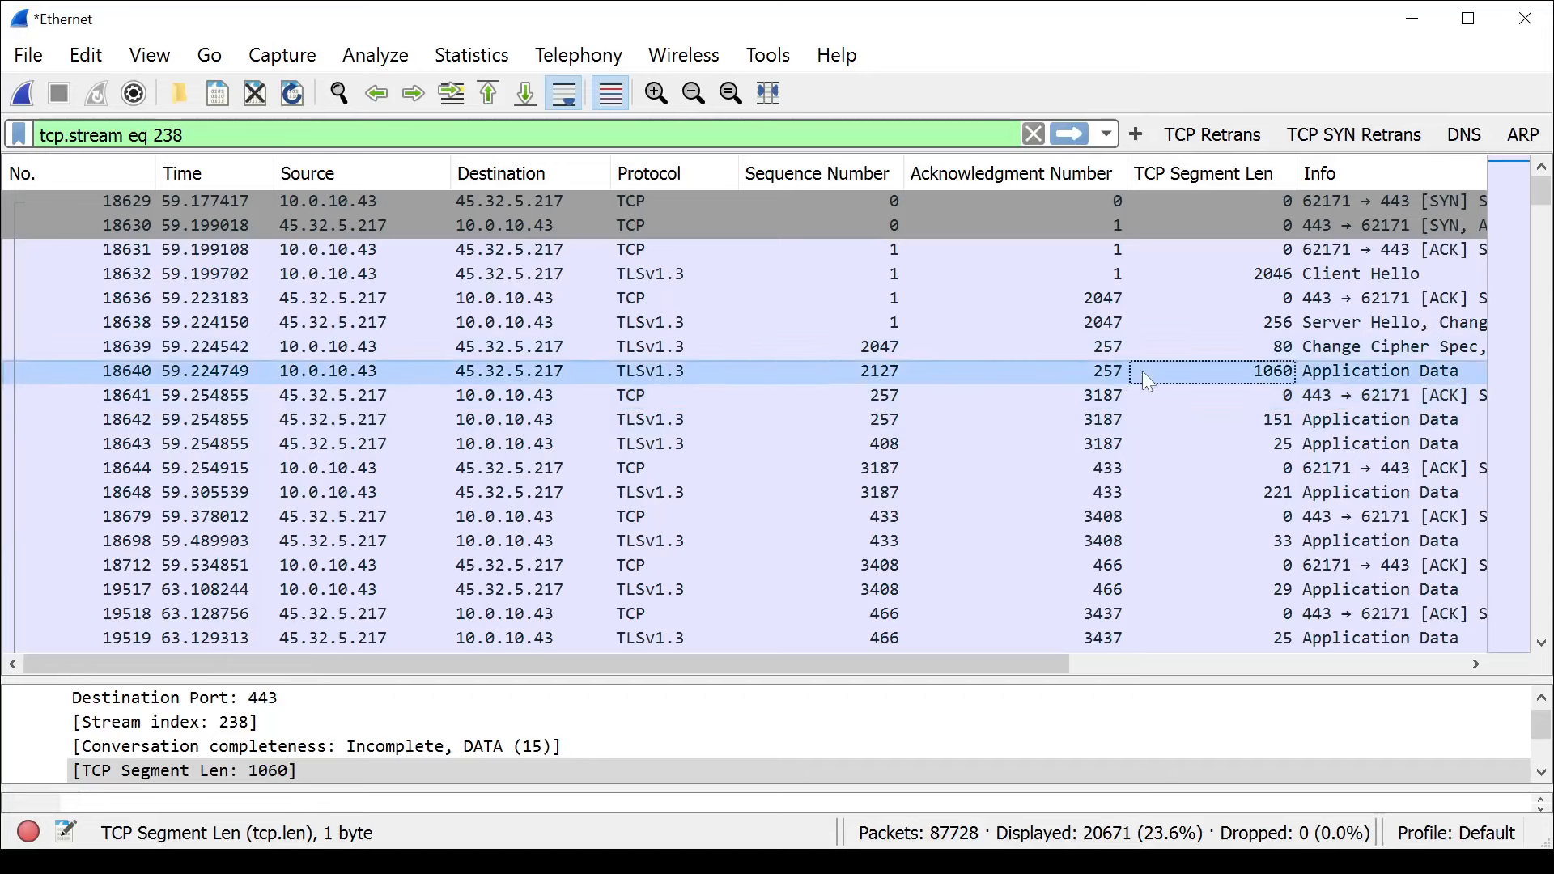
click(905, 397)
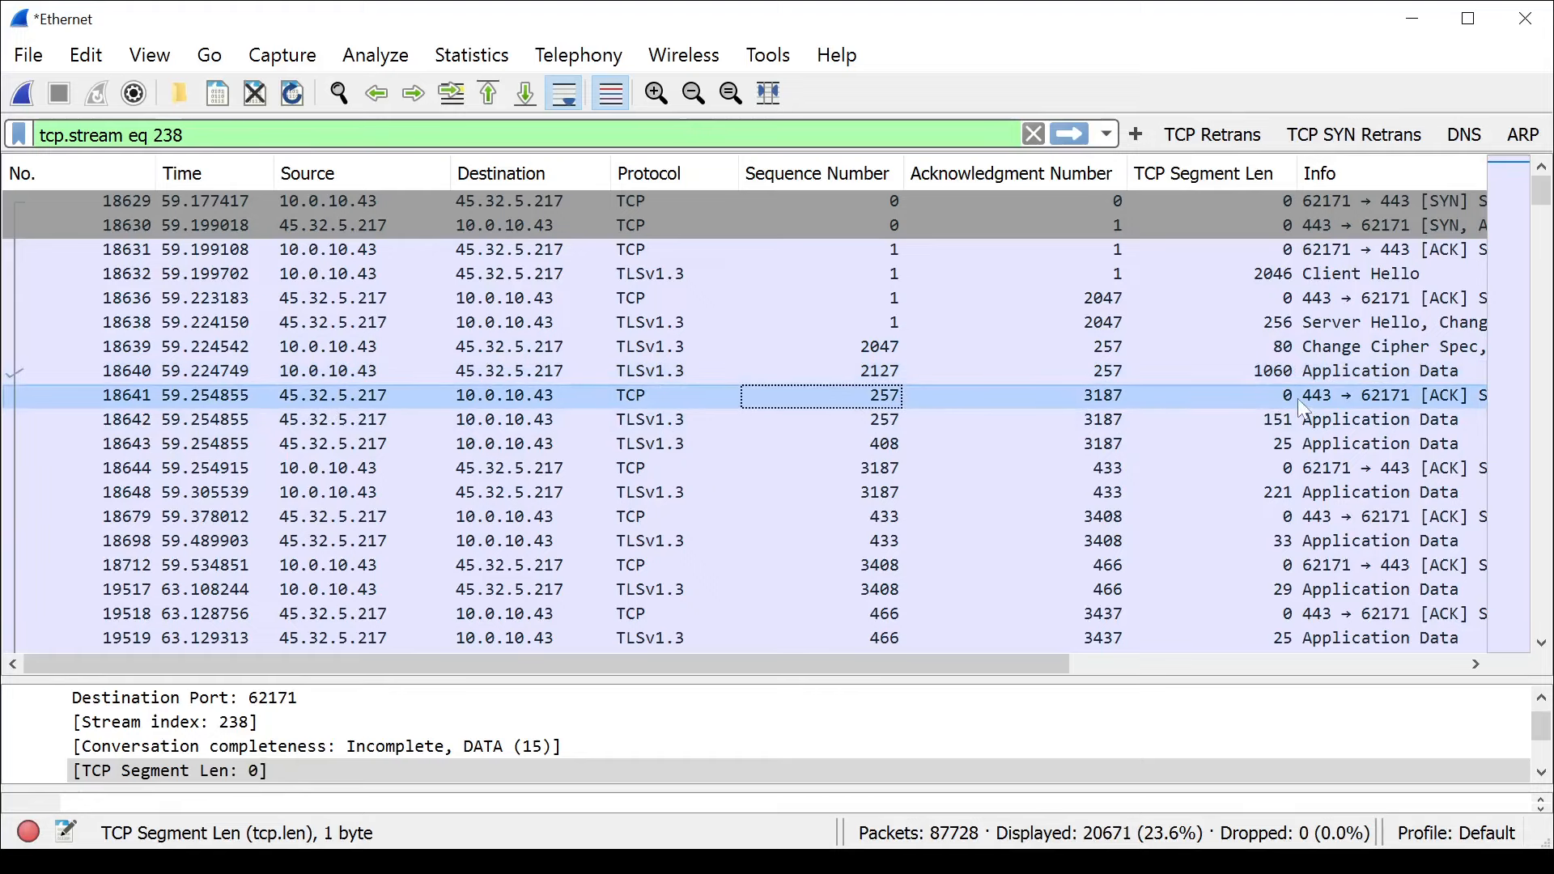
click(1010, 419)
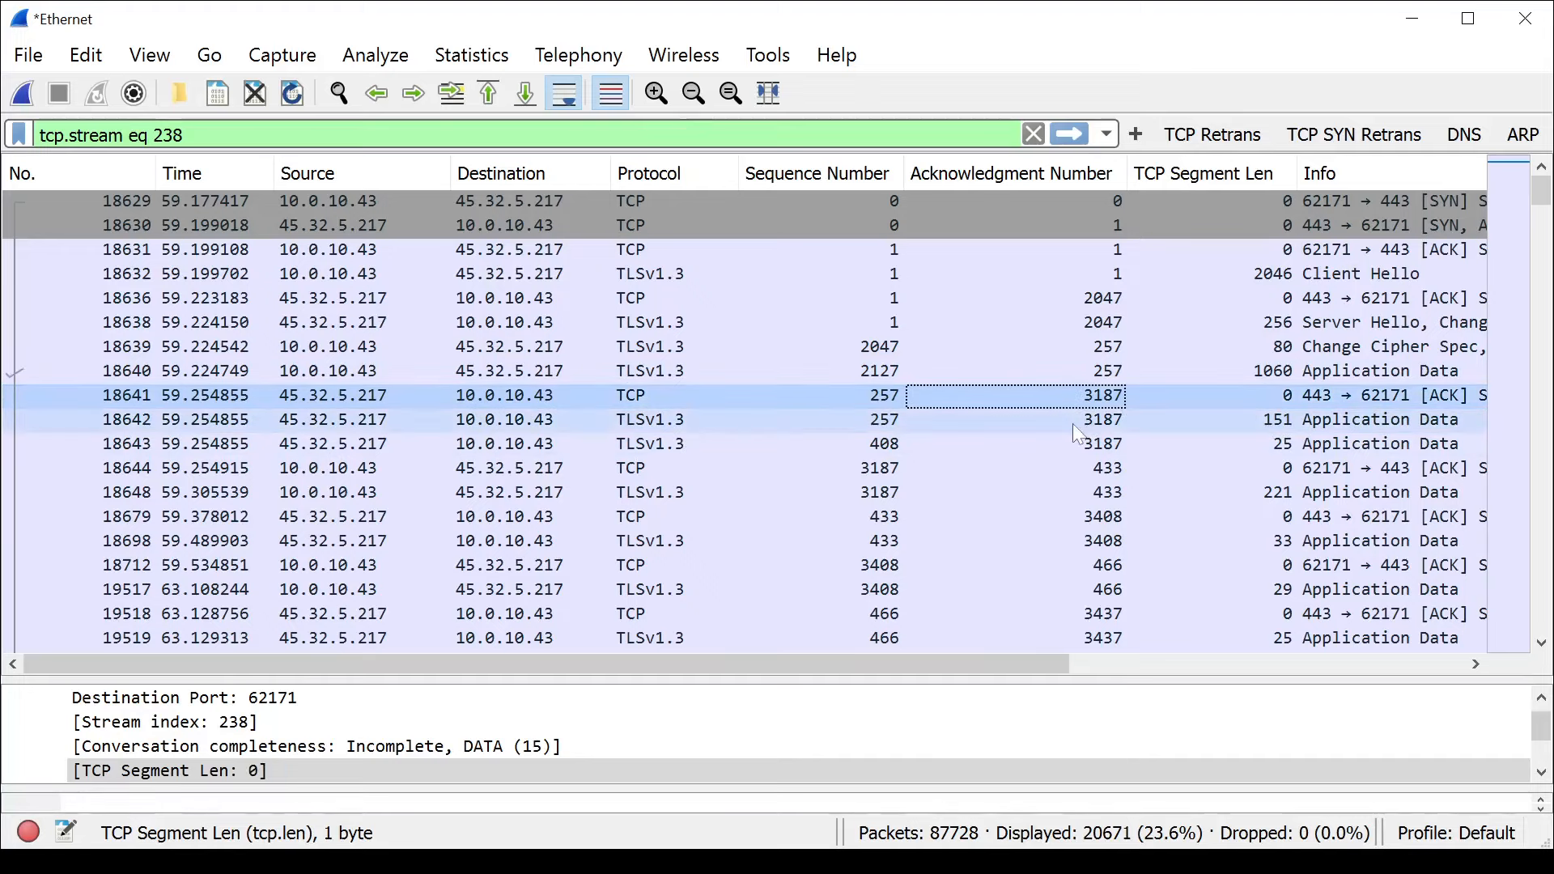
click(1118, 444)
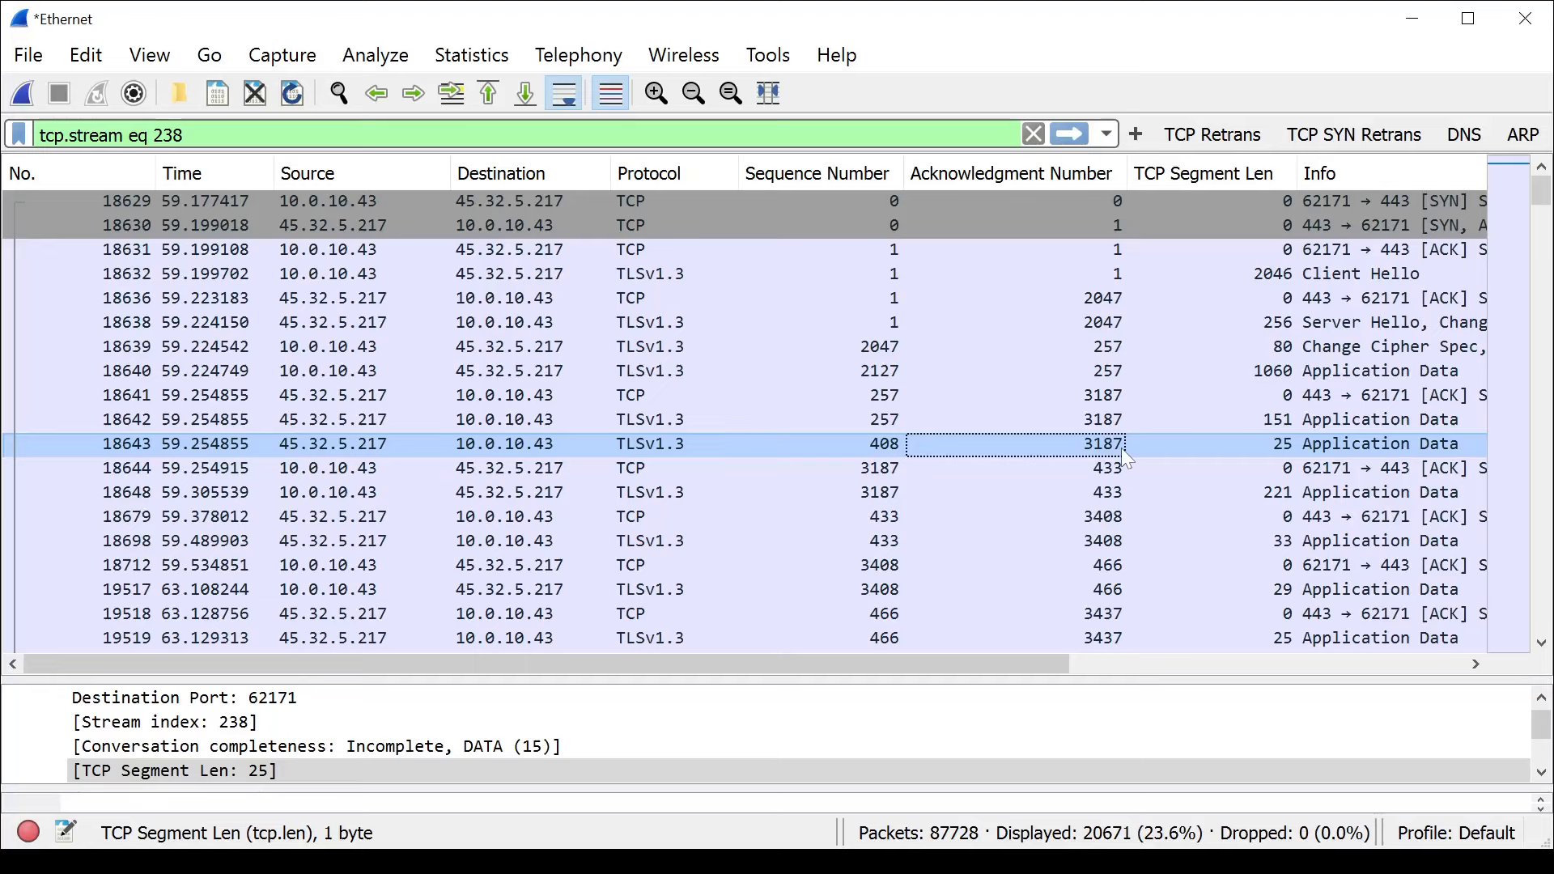
Trace sequence numbers, acknowledgment numbers and segment lengths between client and server through packets 18644, 18648, 18679, 18698 and 18712.
click(869, 474)
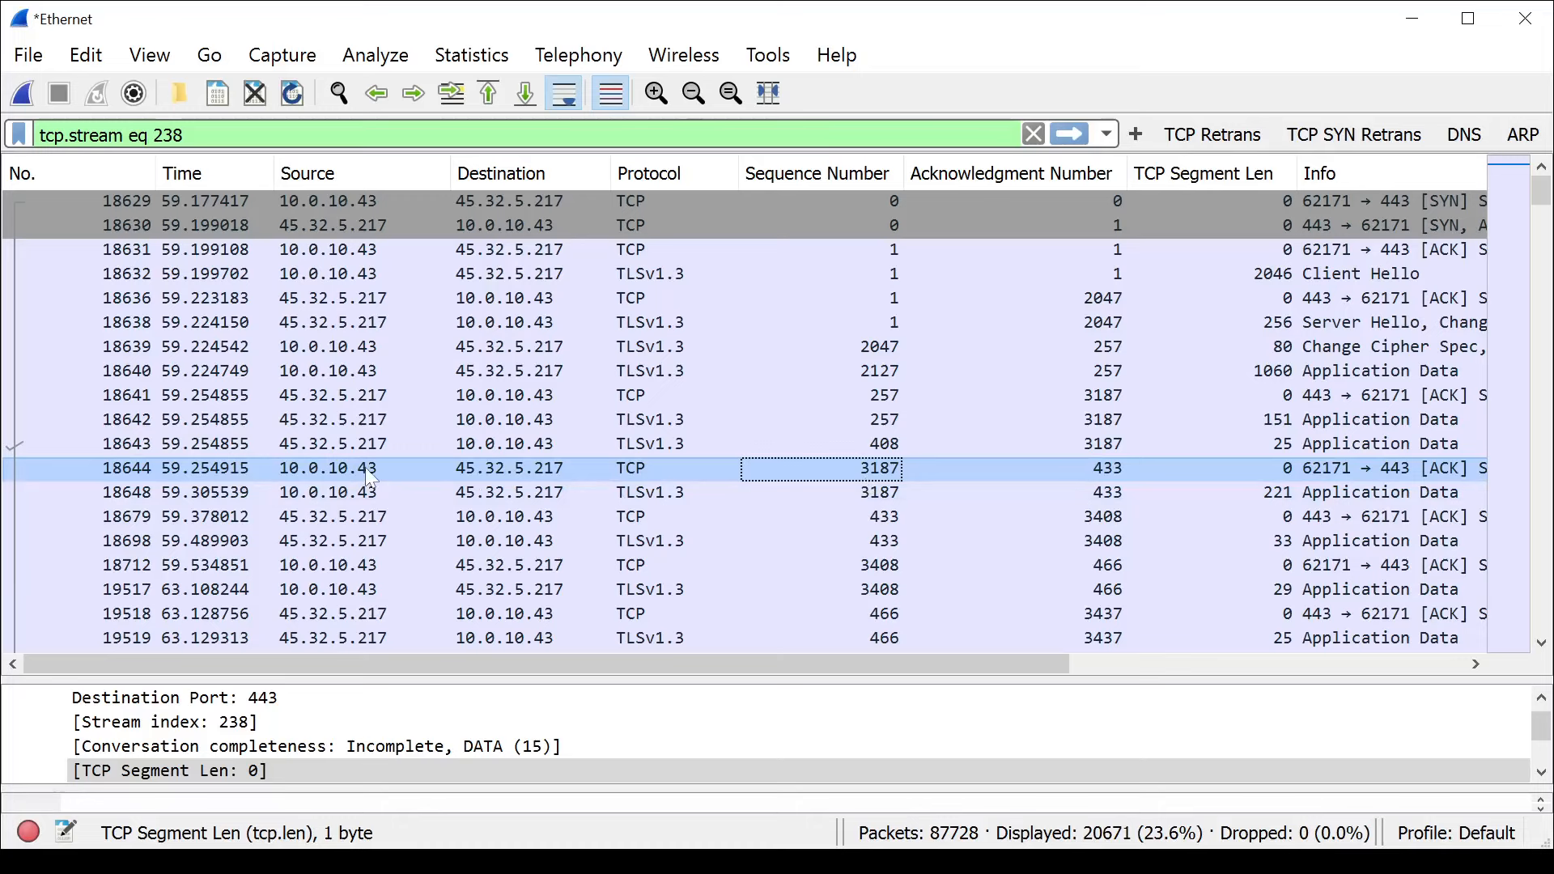
click(455, 493)
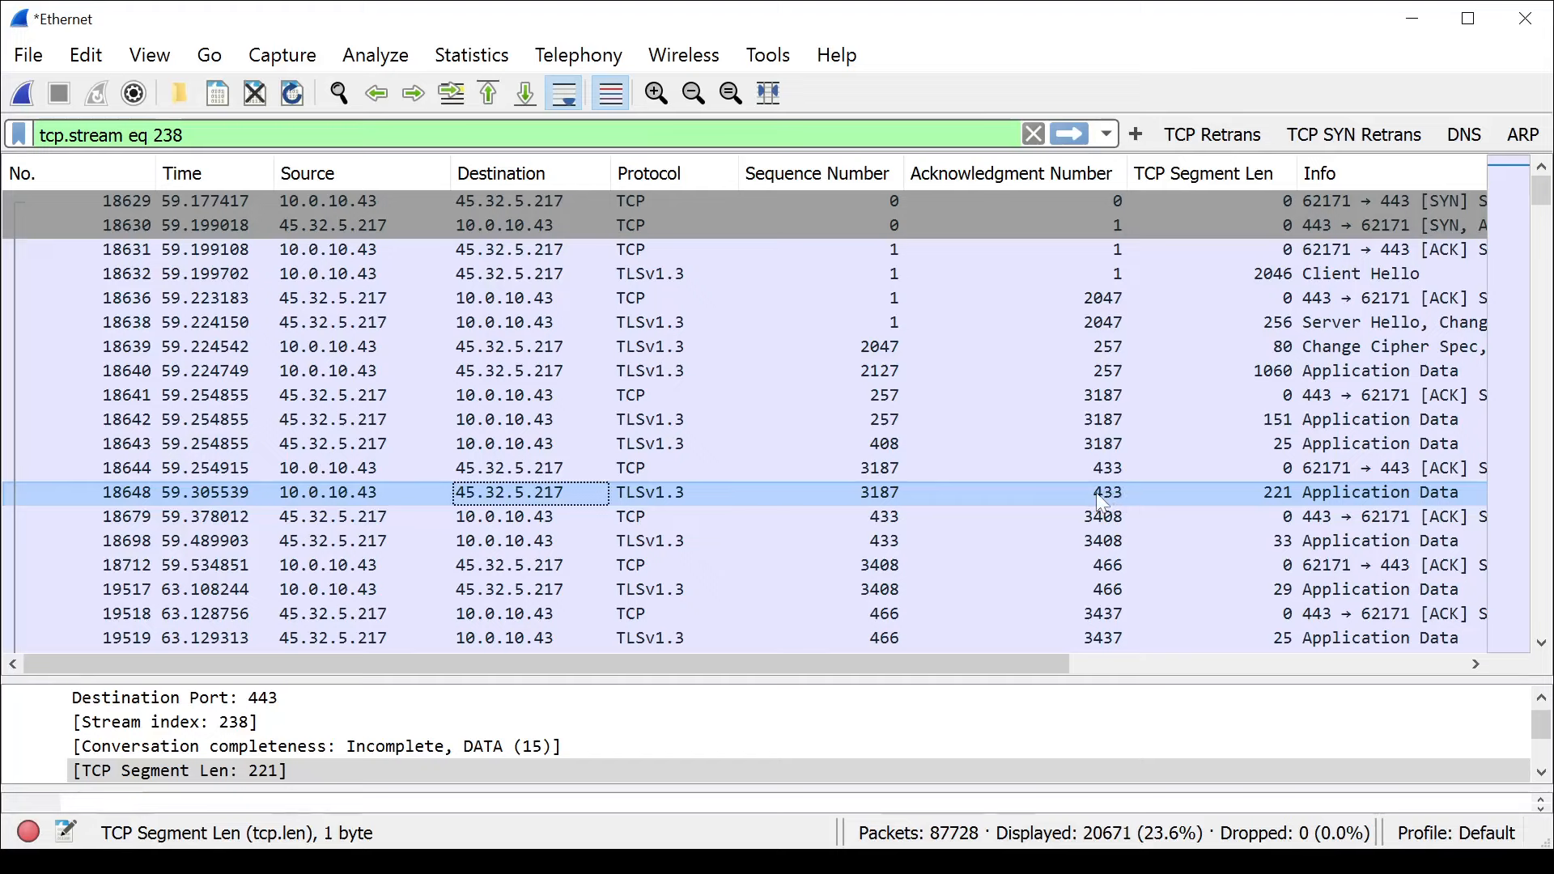
click(351, 525)
click(889, 525)
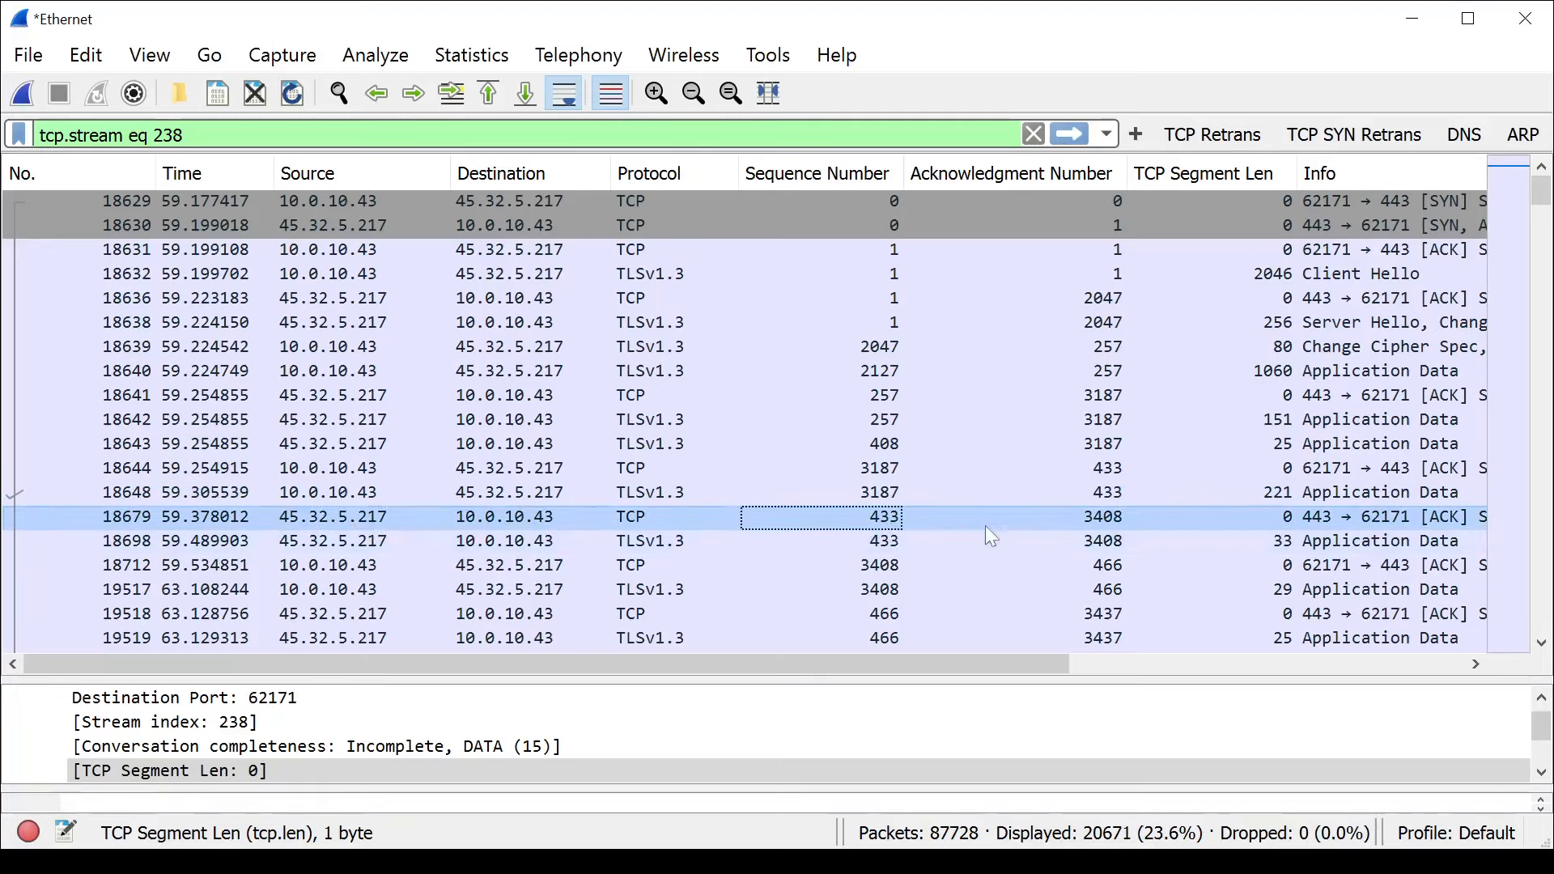
click(381, 540)
click(1127, 544)
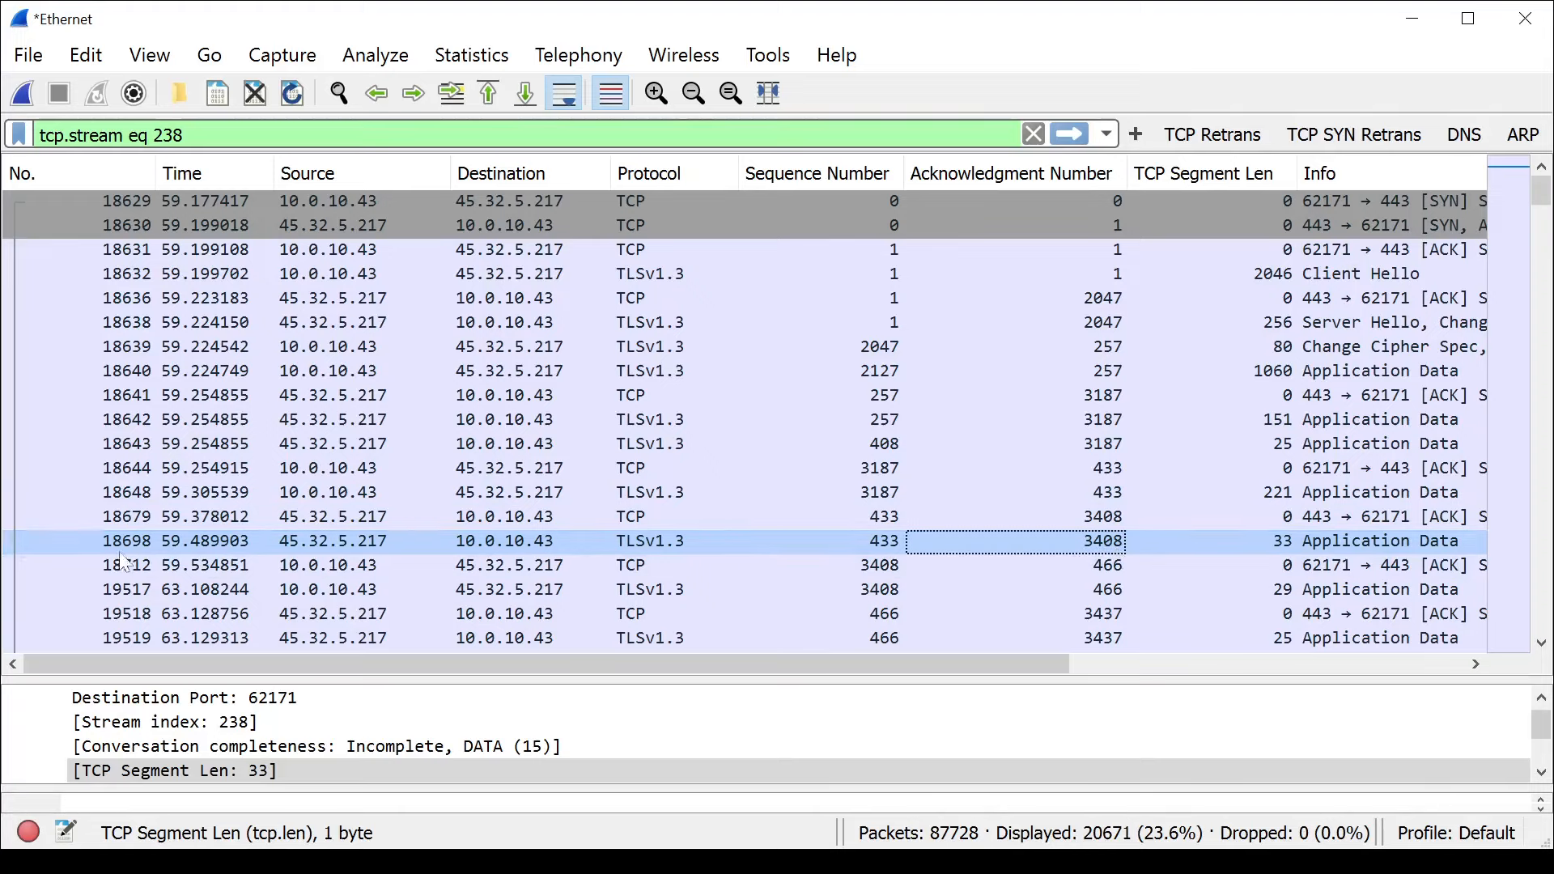
click(839, 569)
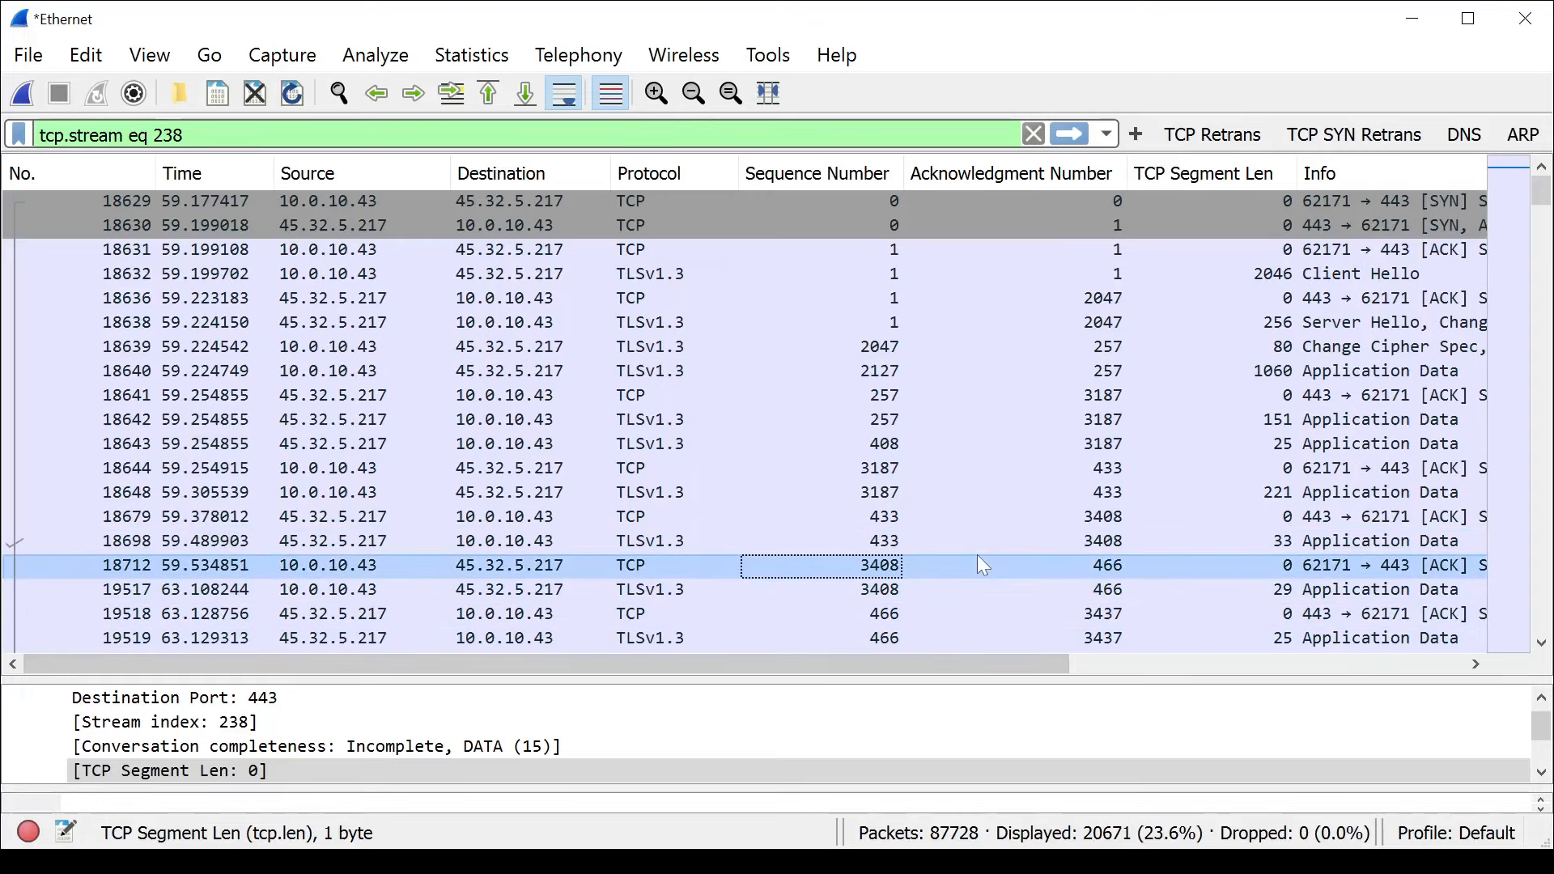
Examine how sequence and acknowledgment numbers progress across the application data packets of TCP stream 238.
scroll(978, 555, down, 4)
scroll(978, 555, up, 4)
scroll(977, 484, down, 20)
scroll(978, 484, down, 20)
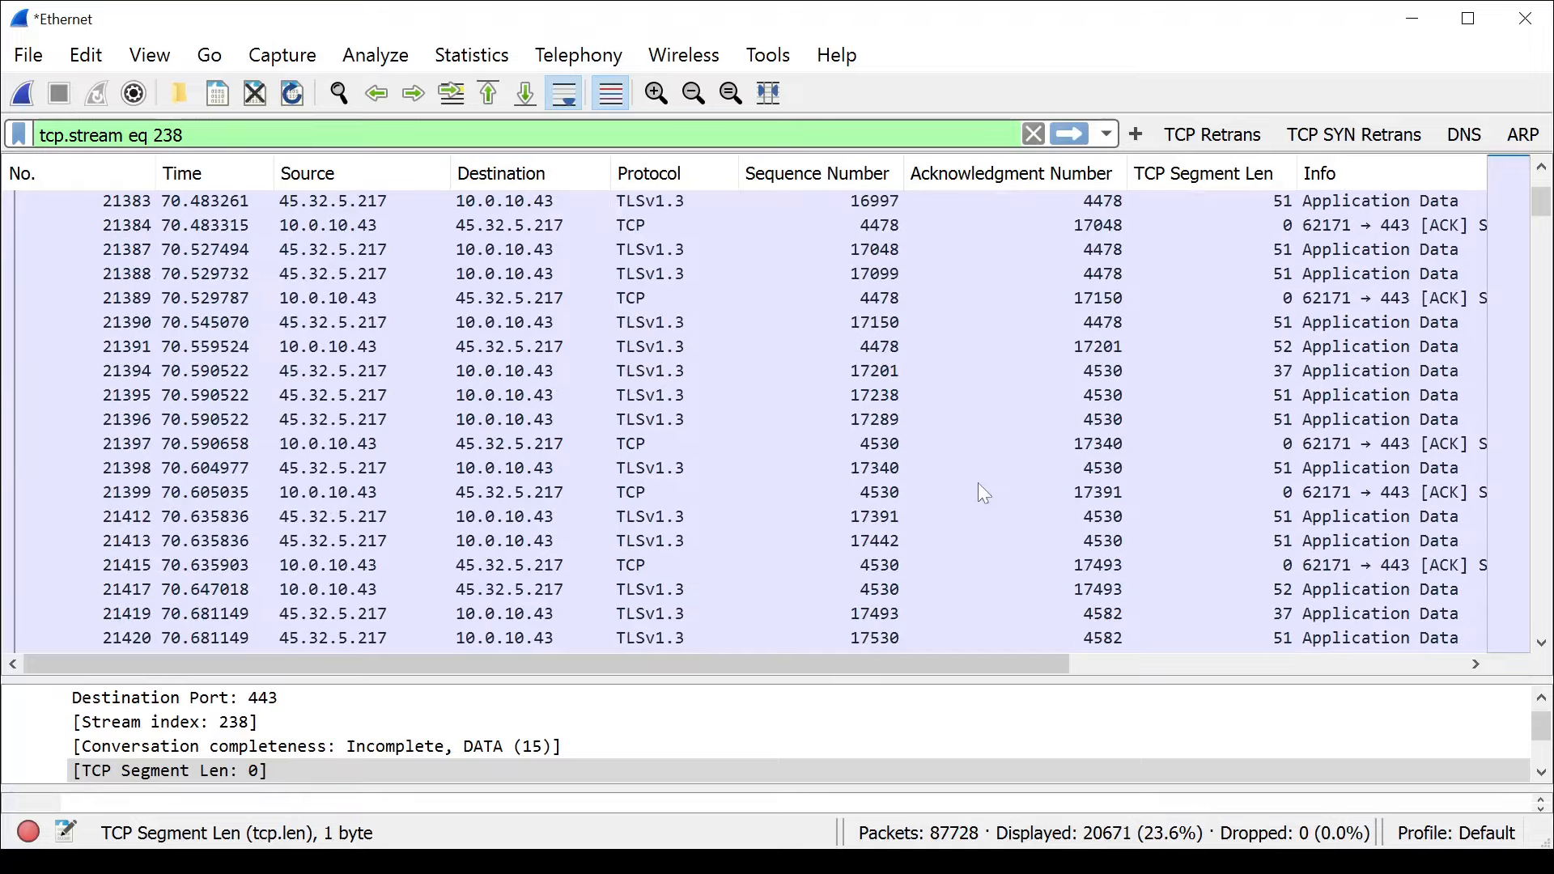
scroll(977, 484, down, 12)
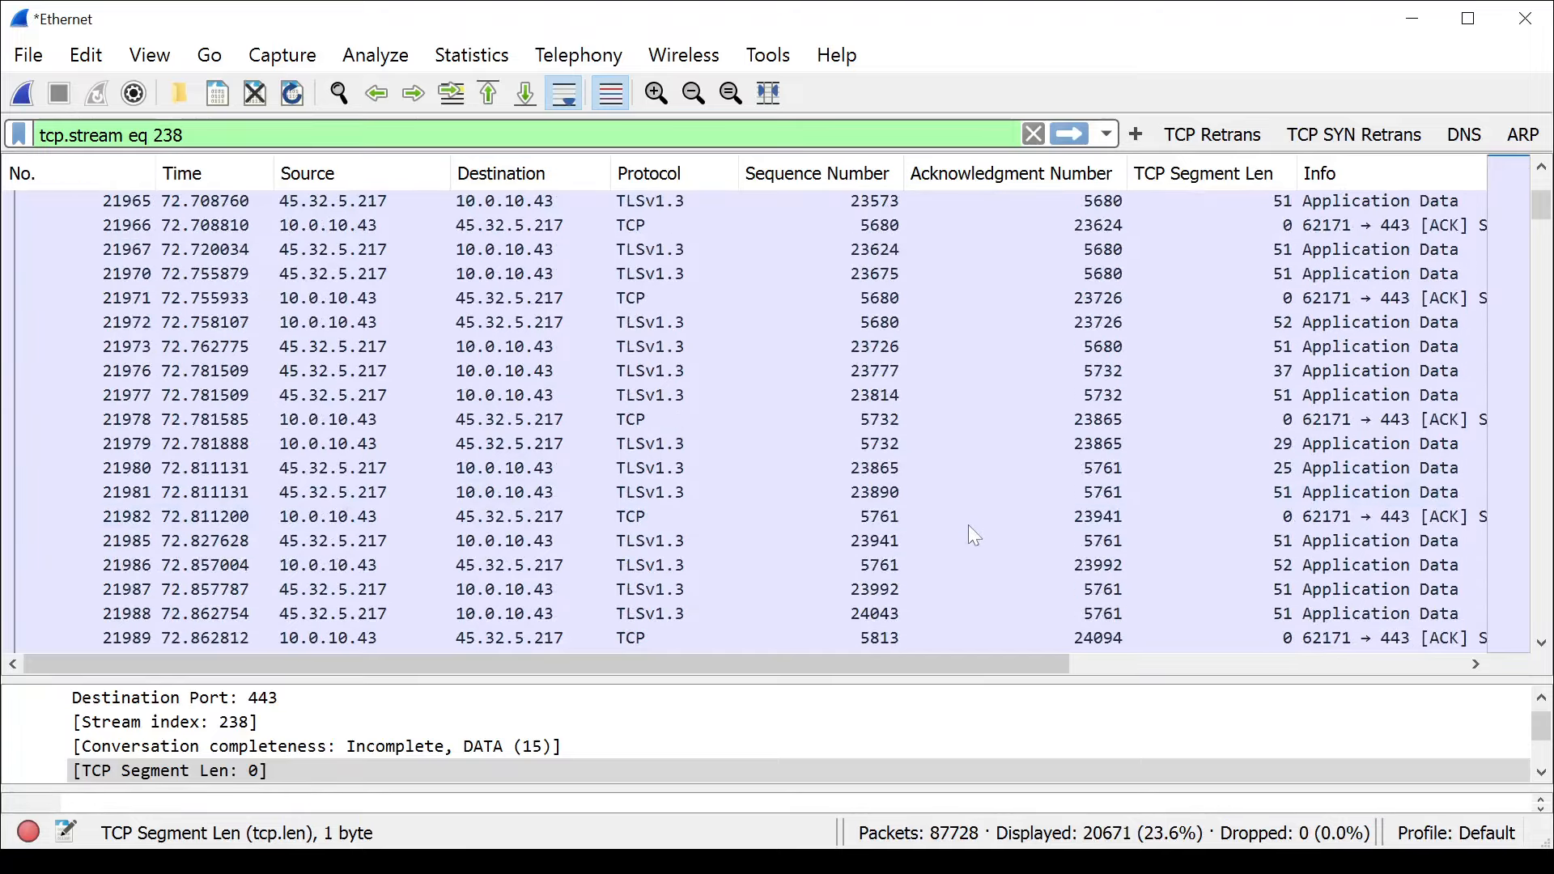
scroll(978, 404, up, 10)
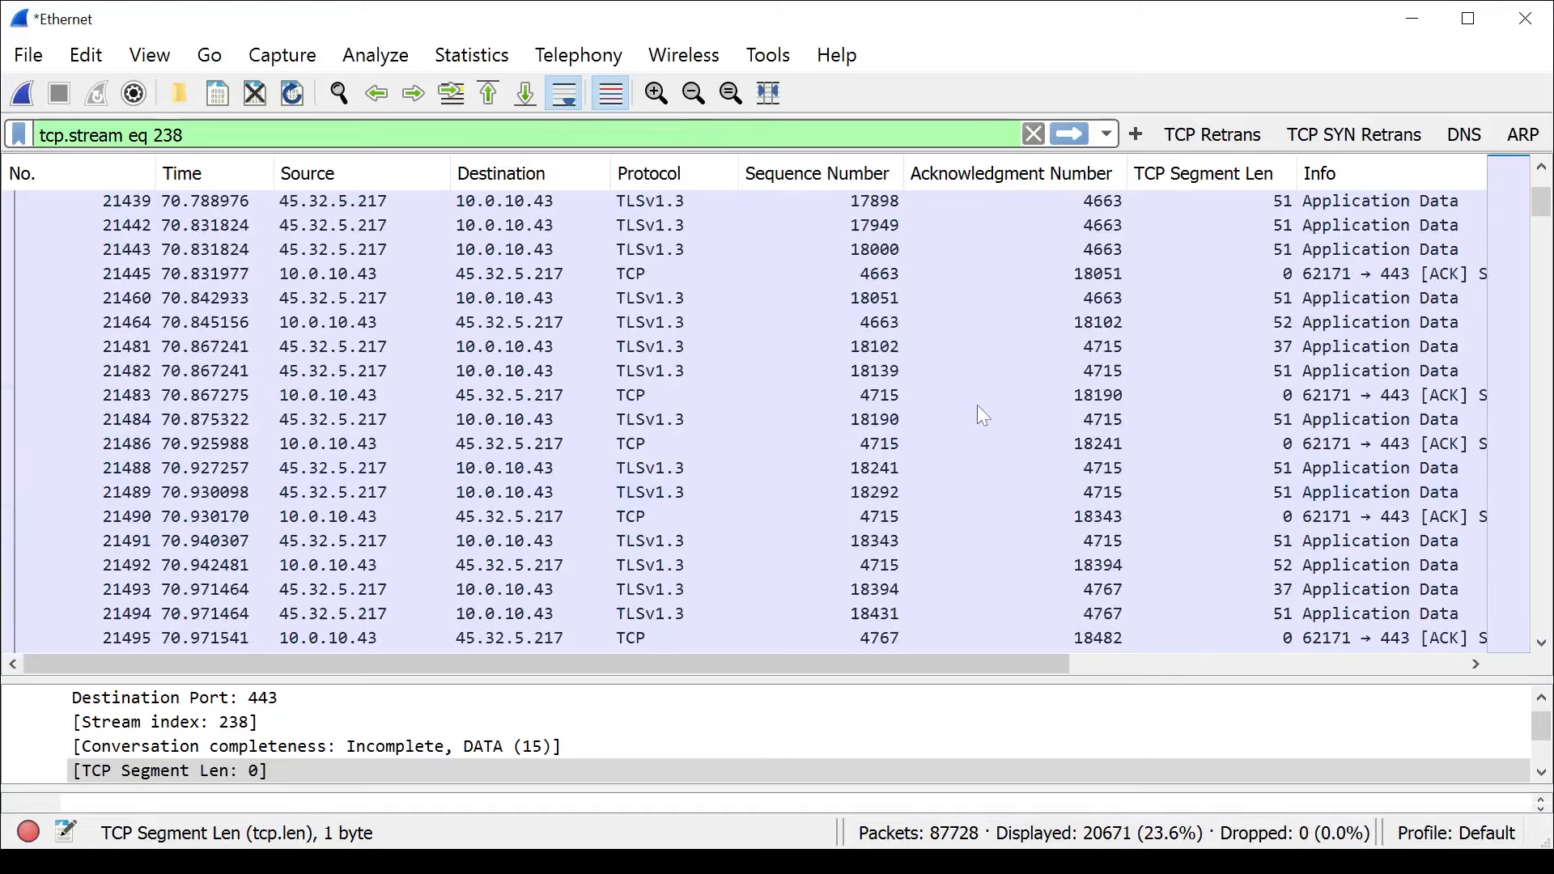
scroll(977, 404, up, 17)
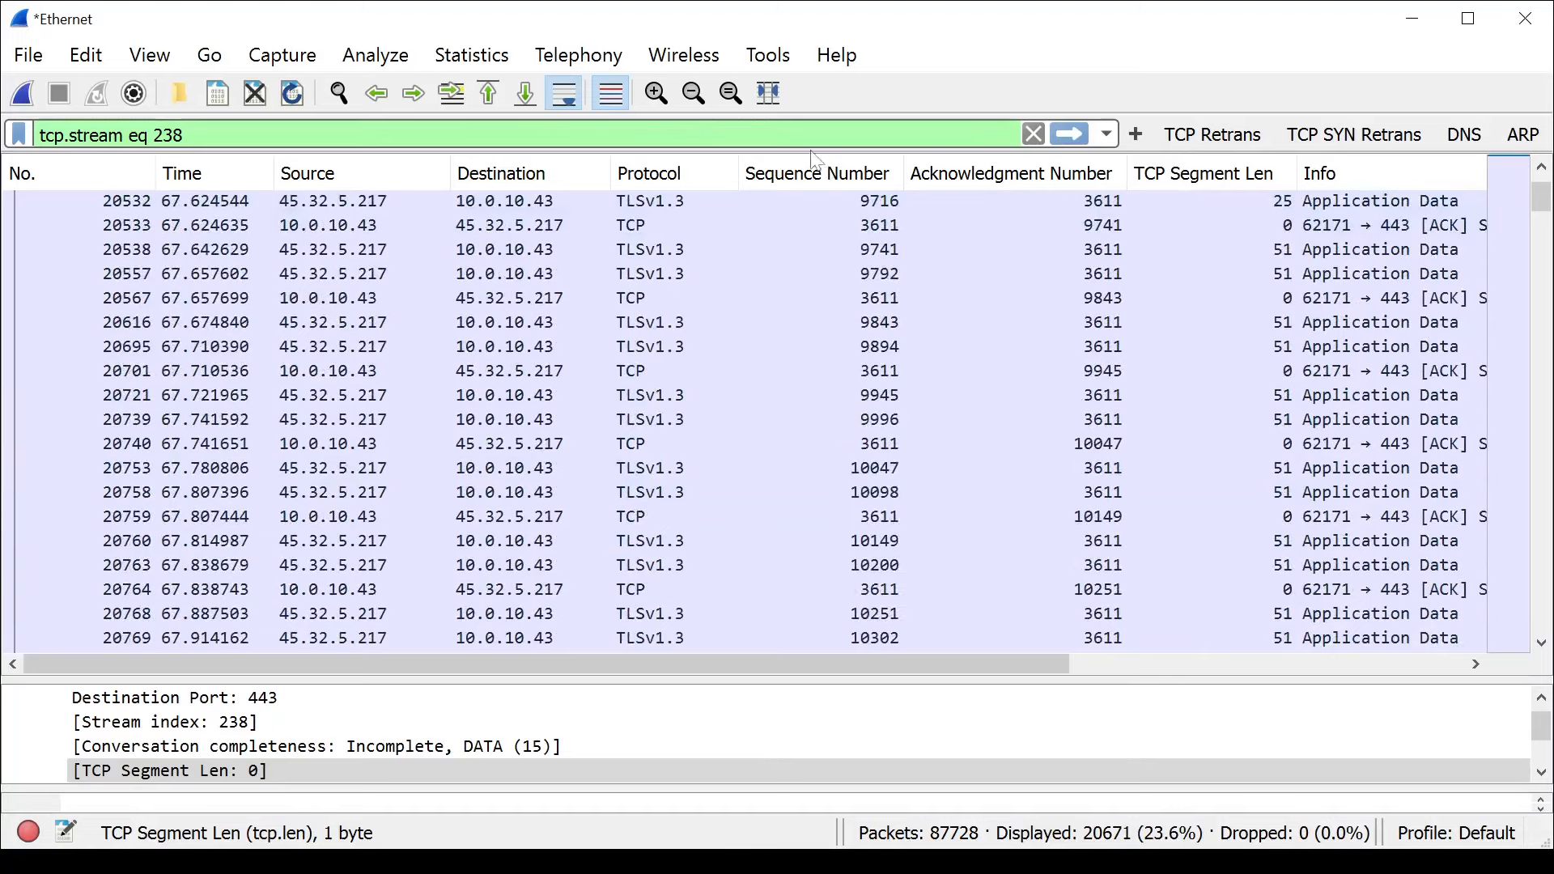
scroll(1014, 421, up, 10)
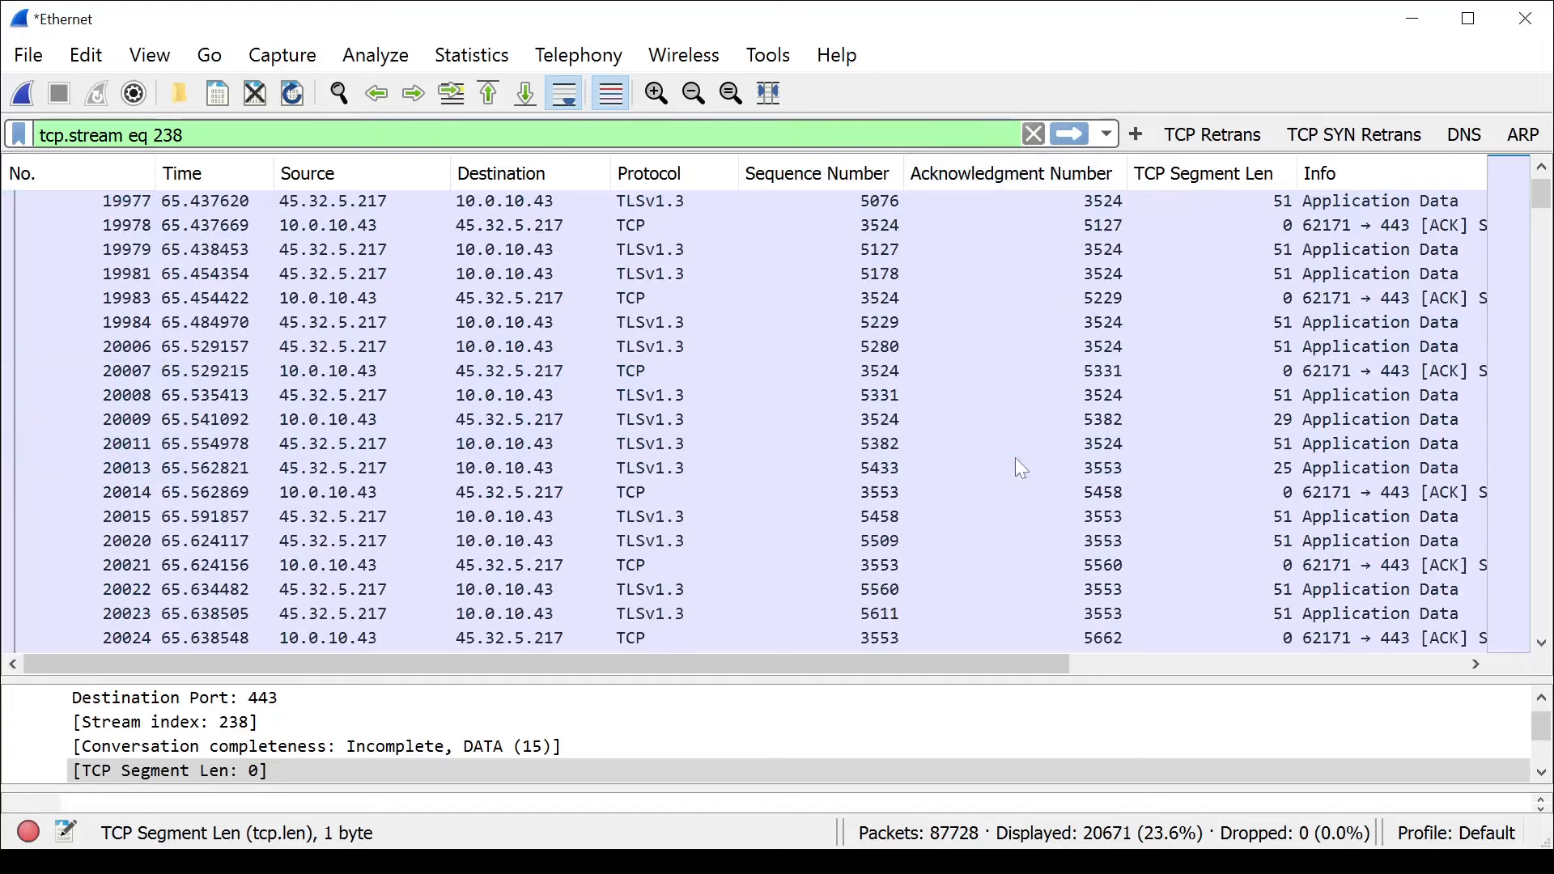
scroll(1016, 458, up, 10)
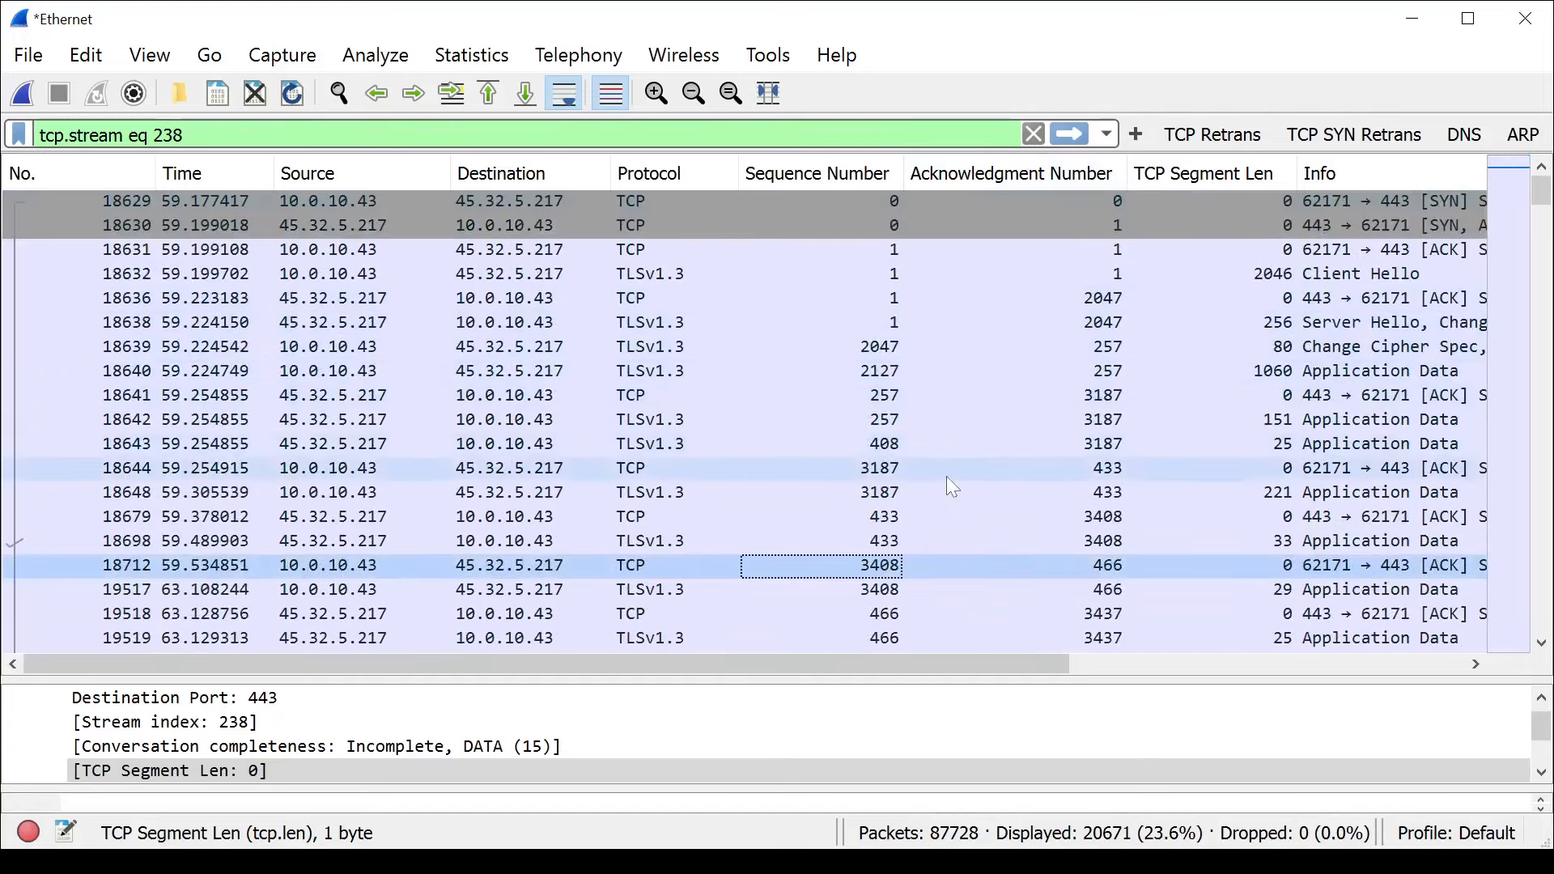
scroll(946, 477, down, 10)
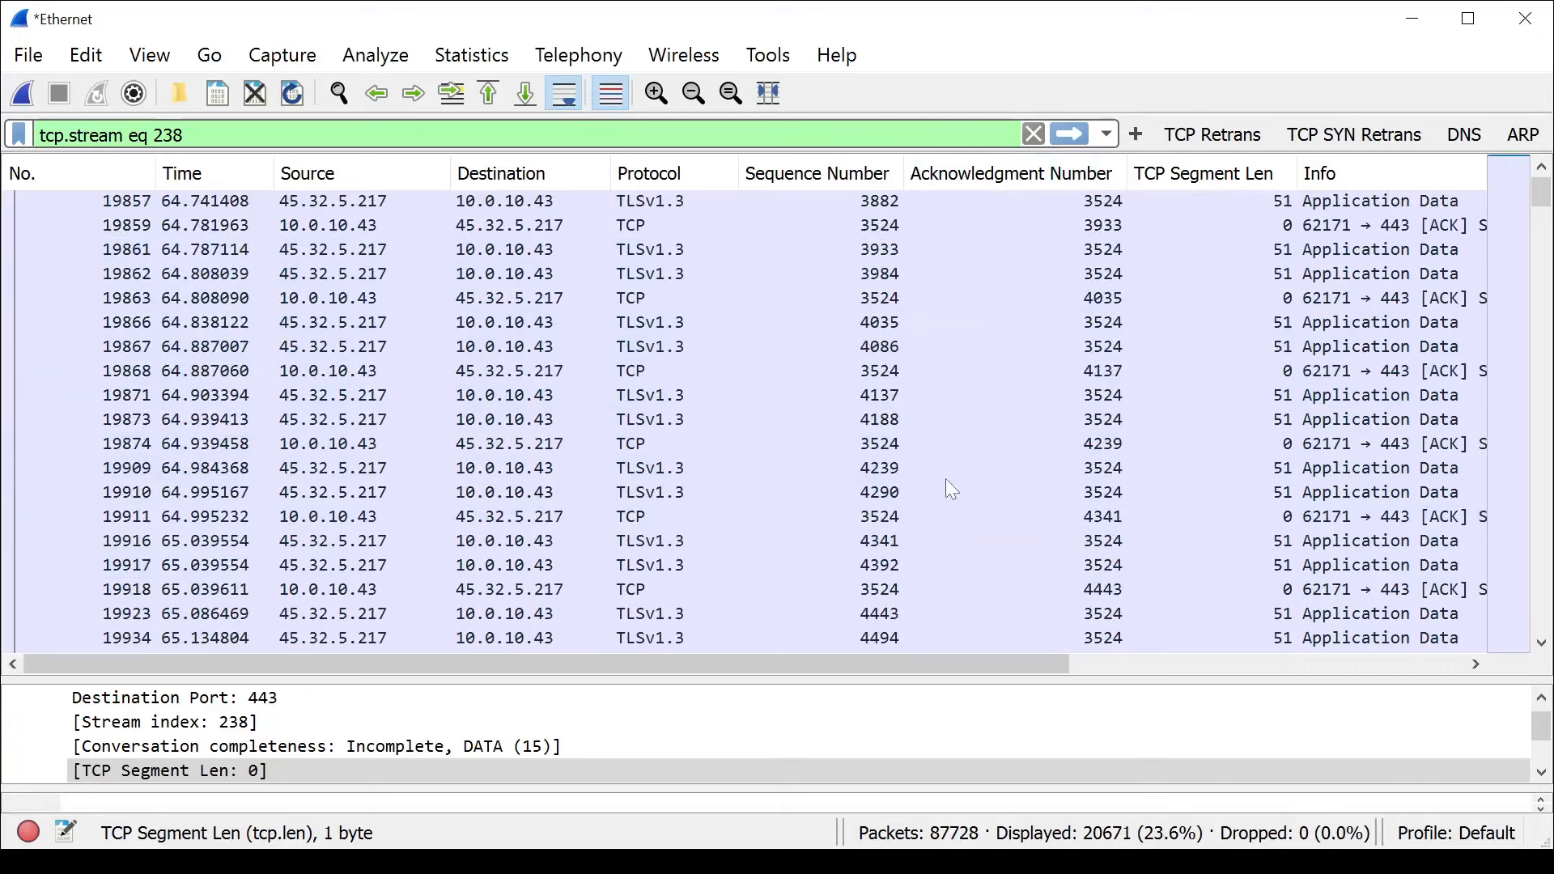
scroll(947, 479, down, 10)
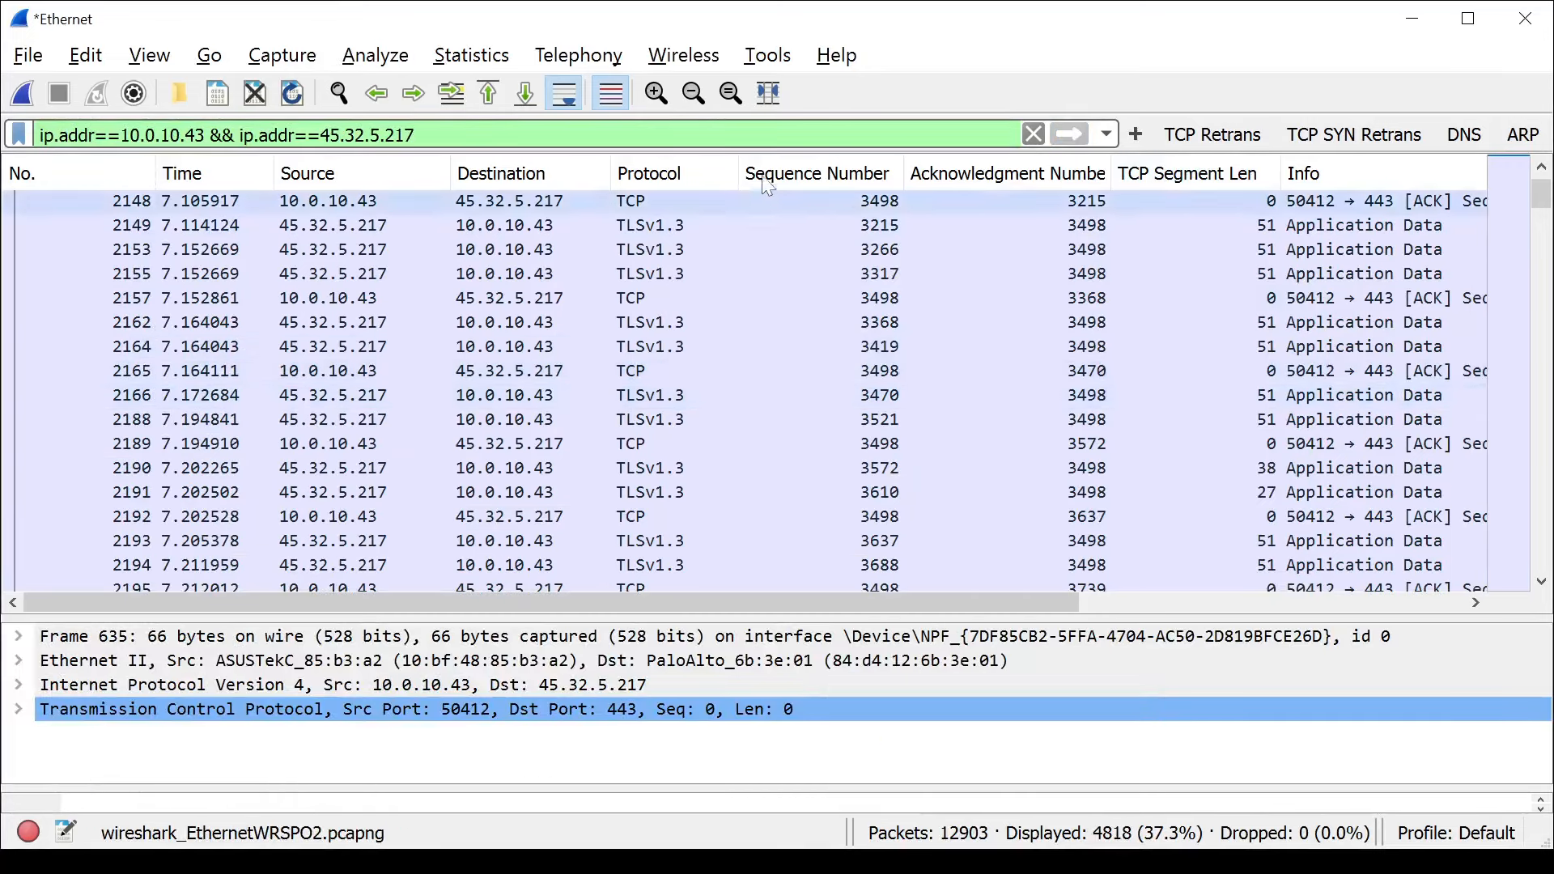
Compare the segment lengths of server packets 2149, 2153 and 2155 with the client's acknowledgment packet 2157.
drag(735, 172, 735, 179)
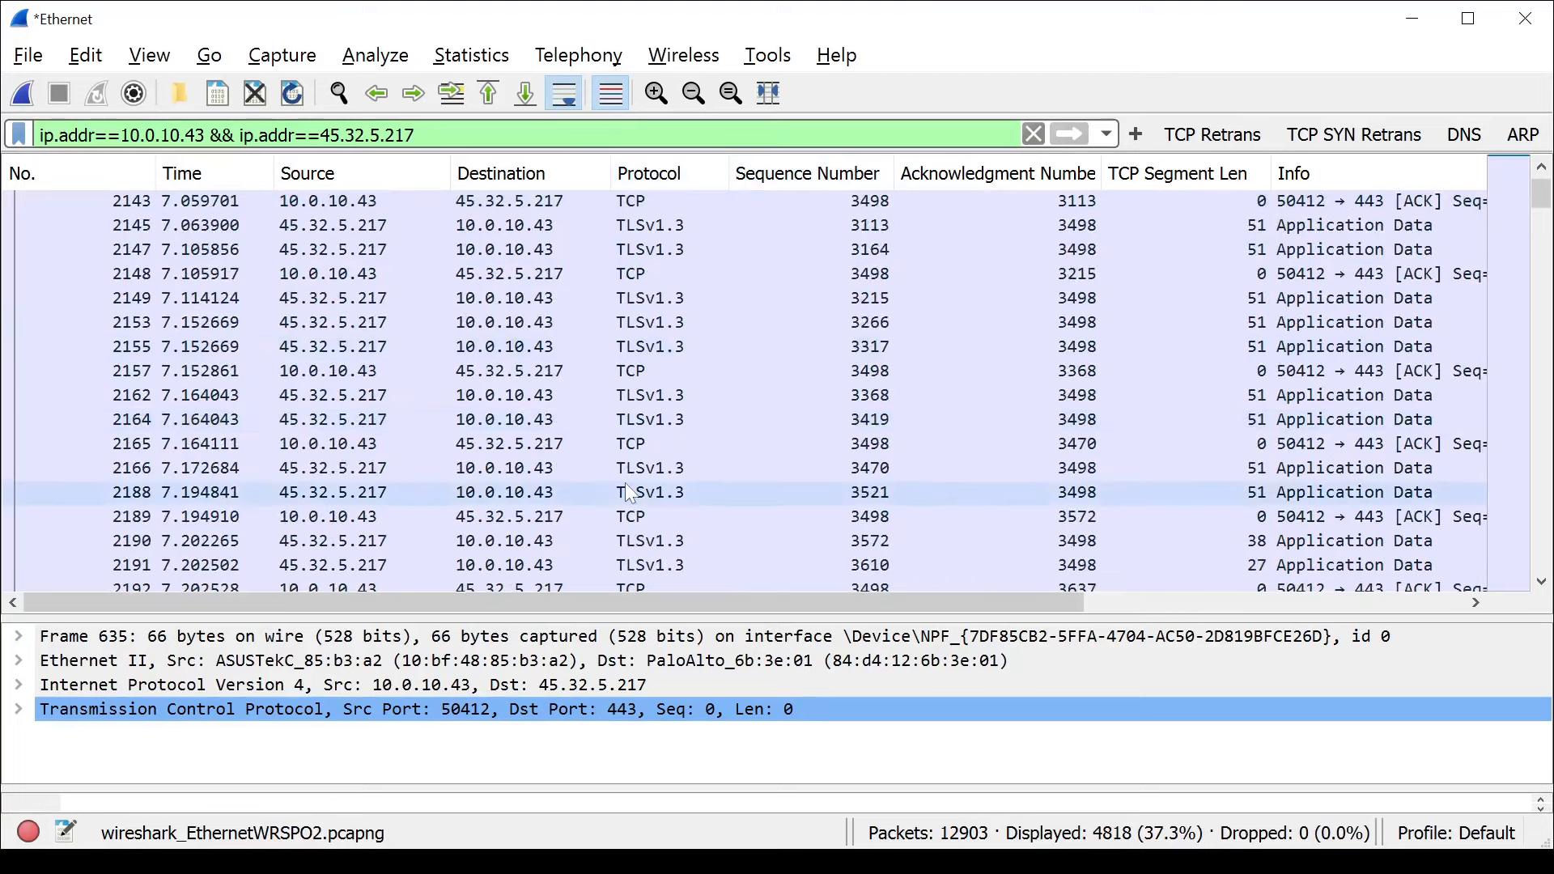
click(382, 299)
click(387, 318)
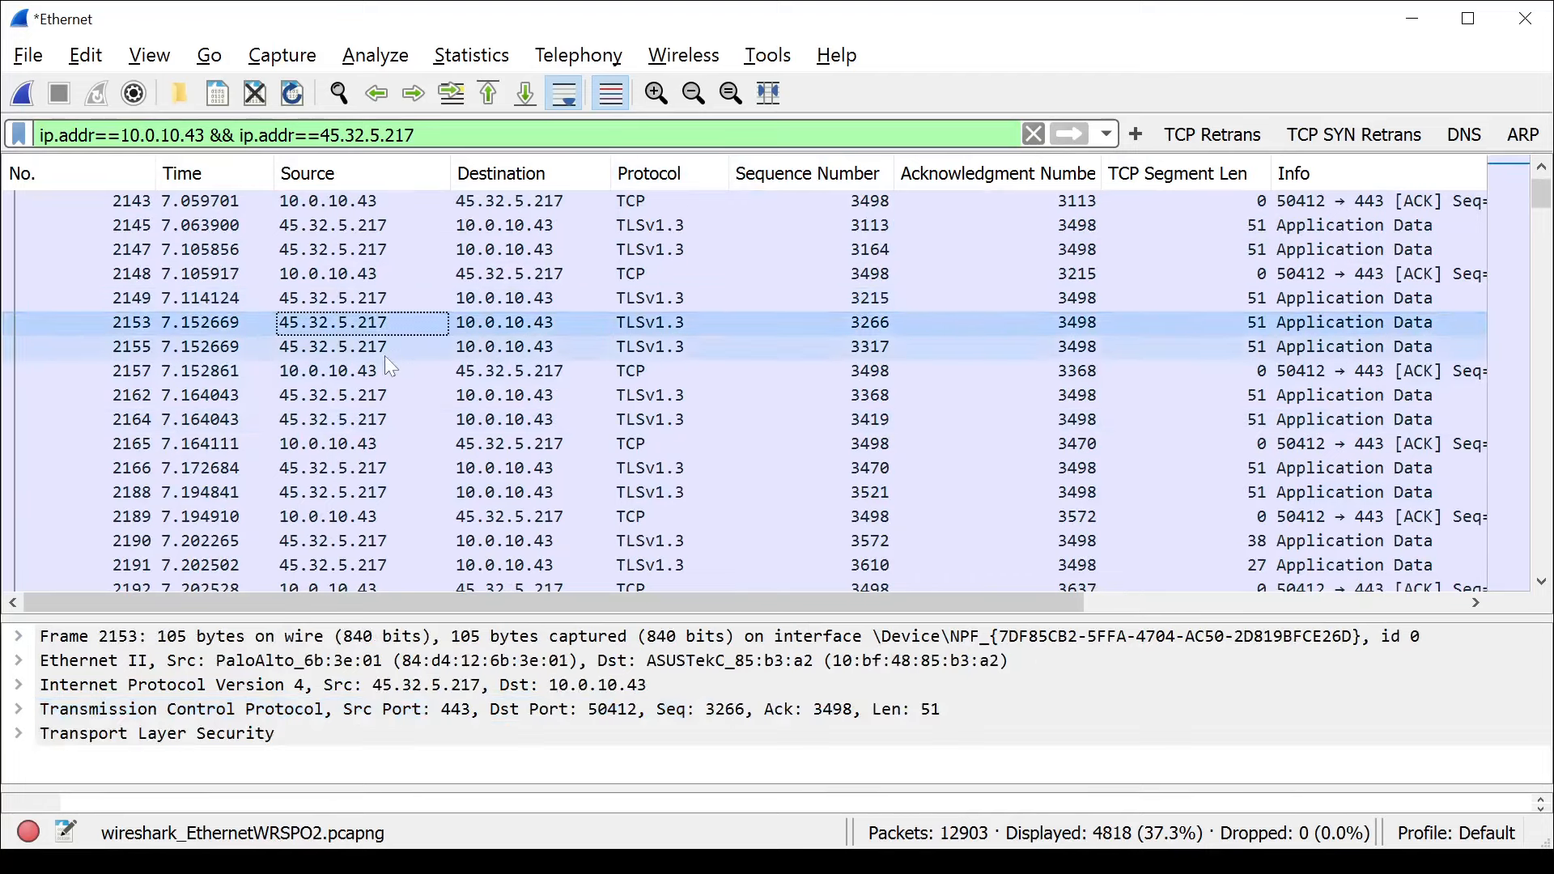
click(385, 354)
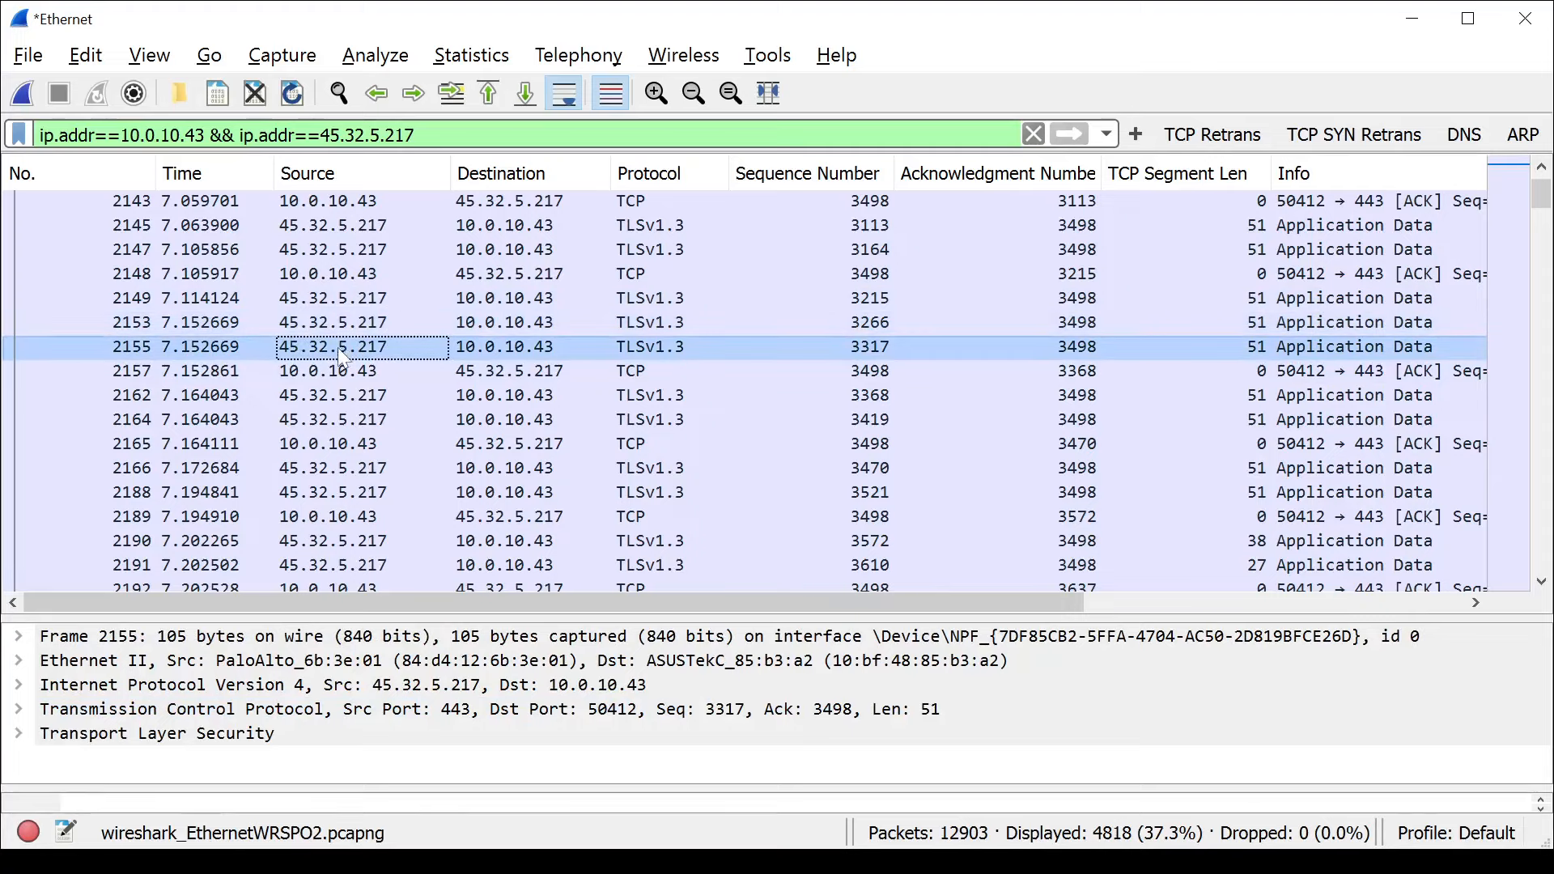
click(1197, 299)
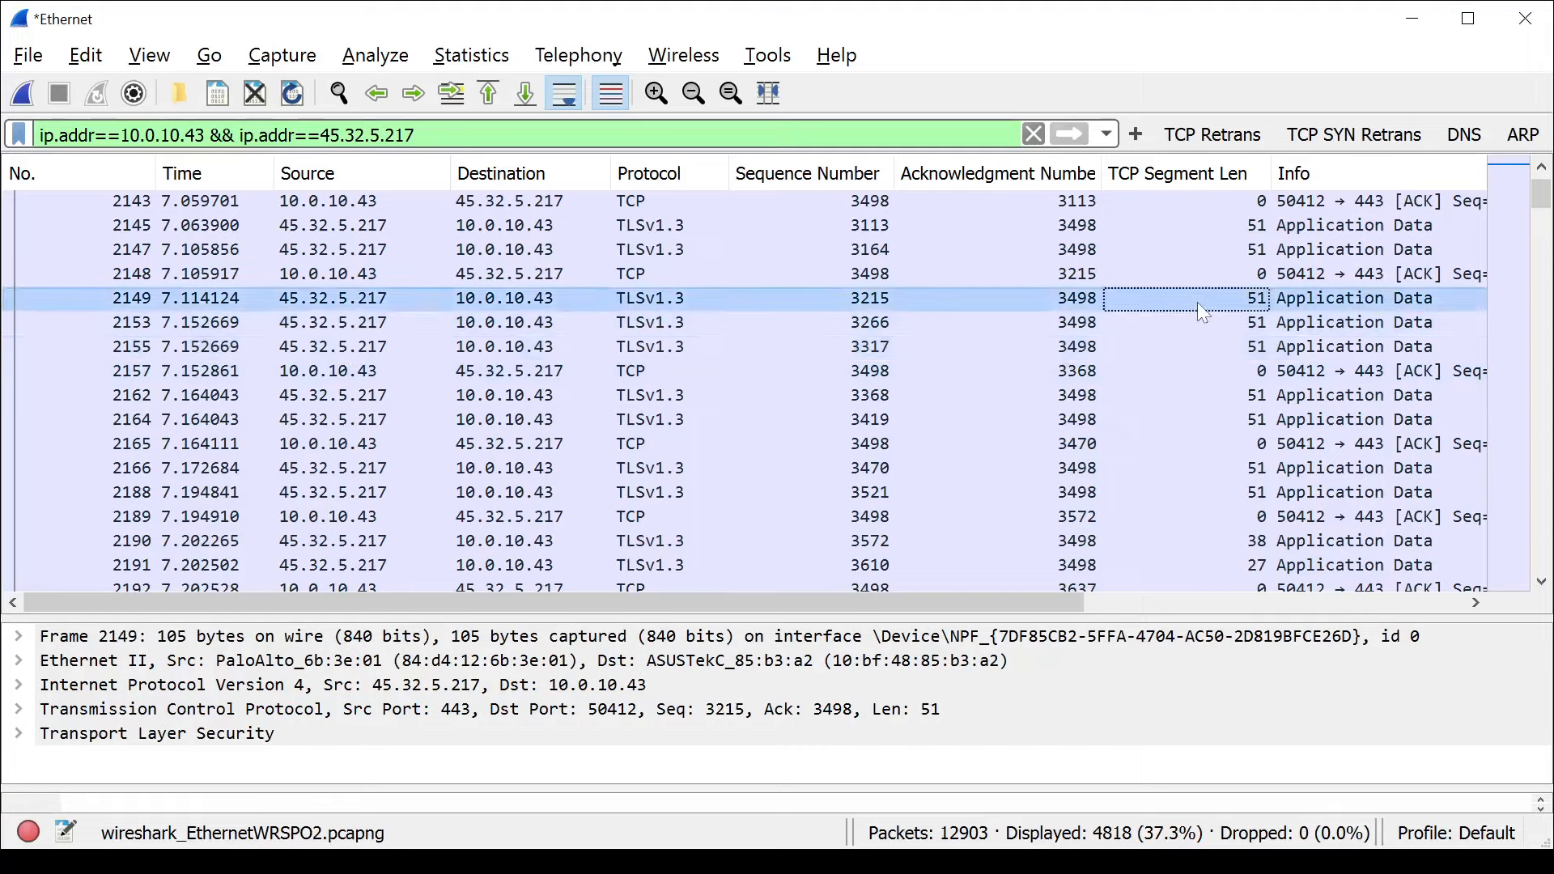
click(1224, 322)
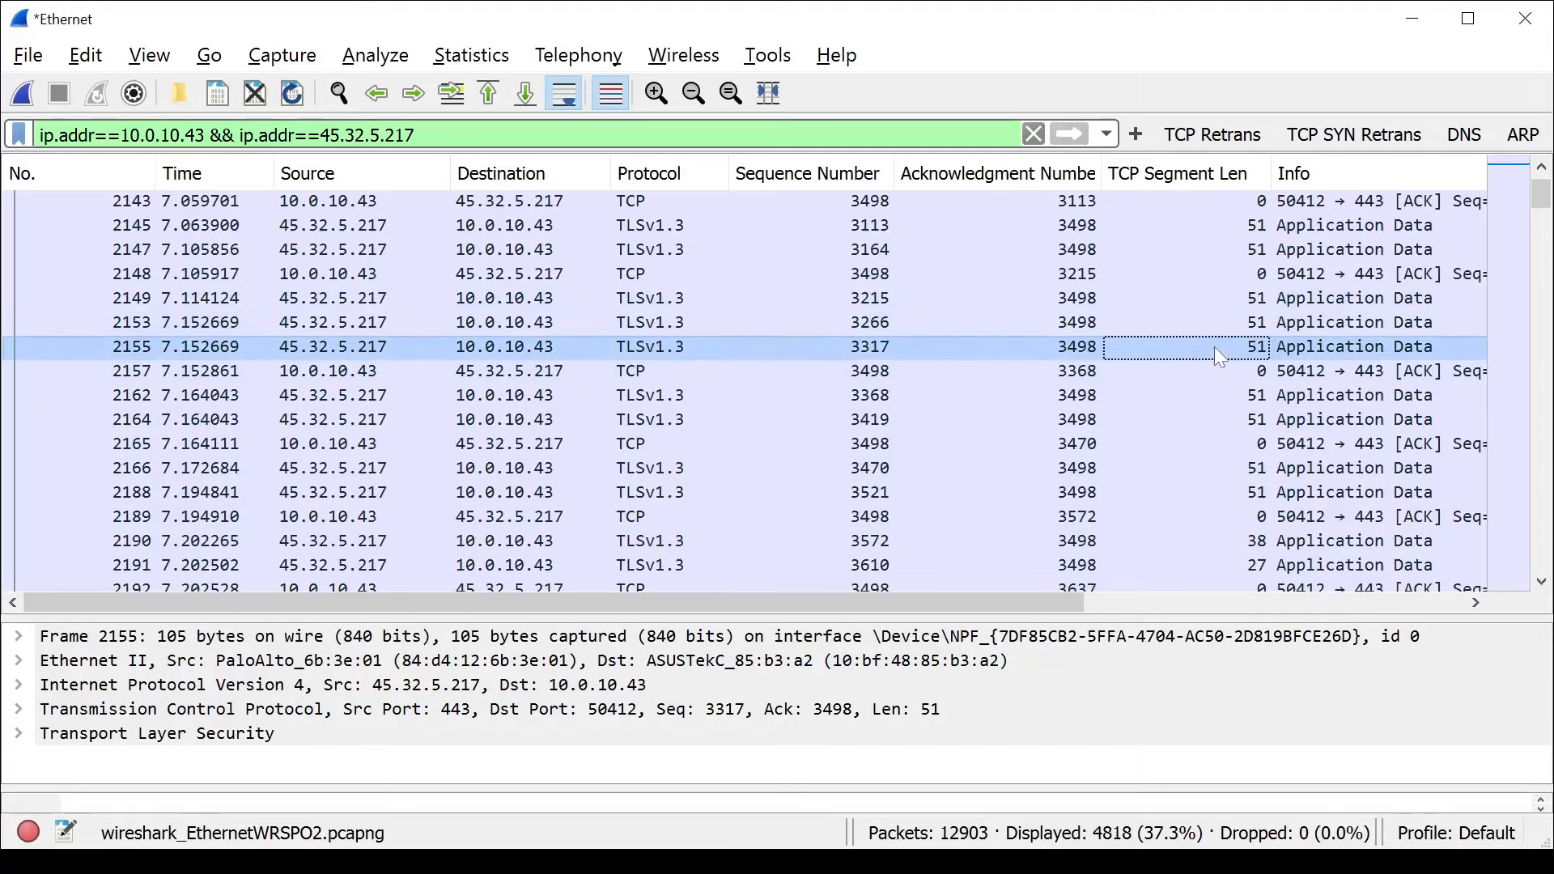
click(300, 372)
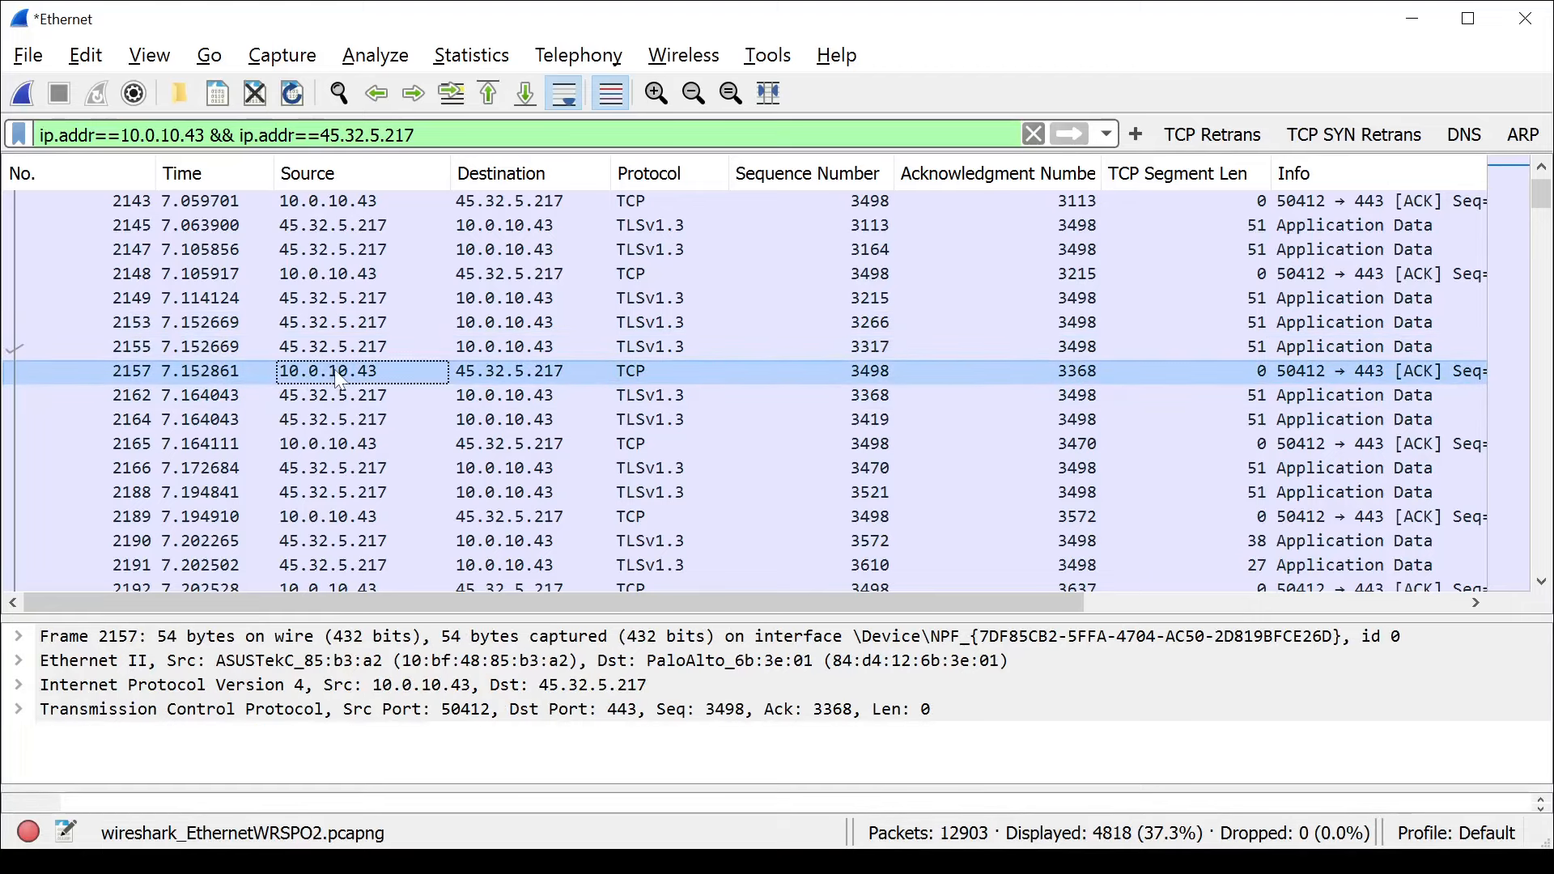
Enlarge the packet details for packet 2157 and inspect the acknowledgment flag in its TCP header.
drag(321, 617, 320, 437)
click(18, 531)
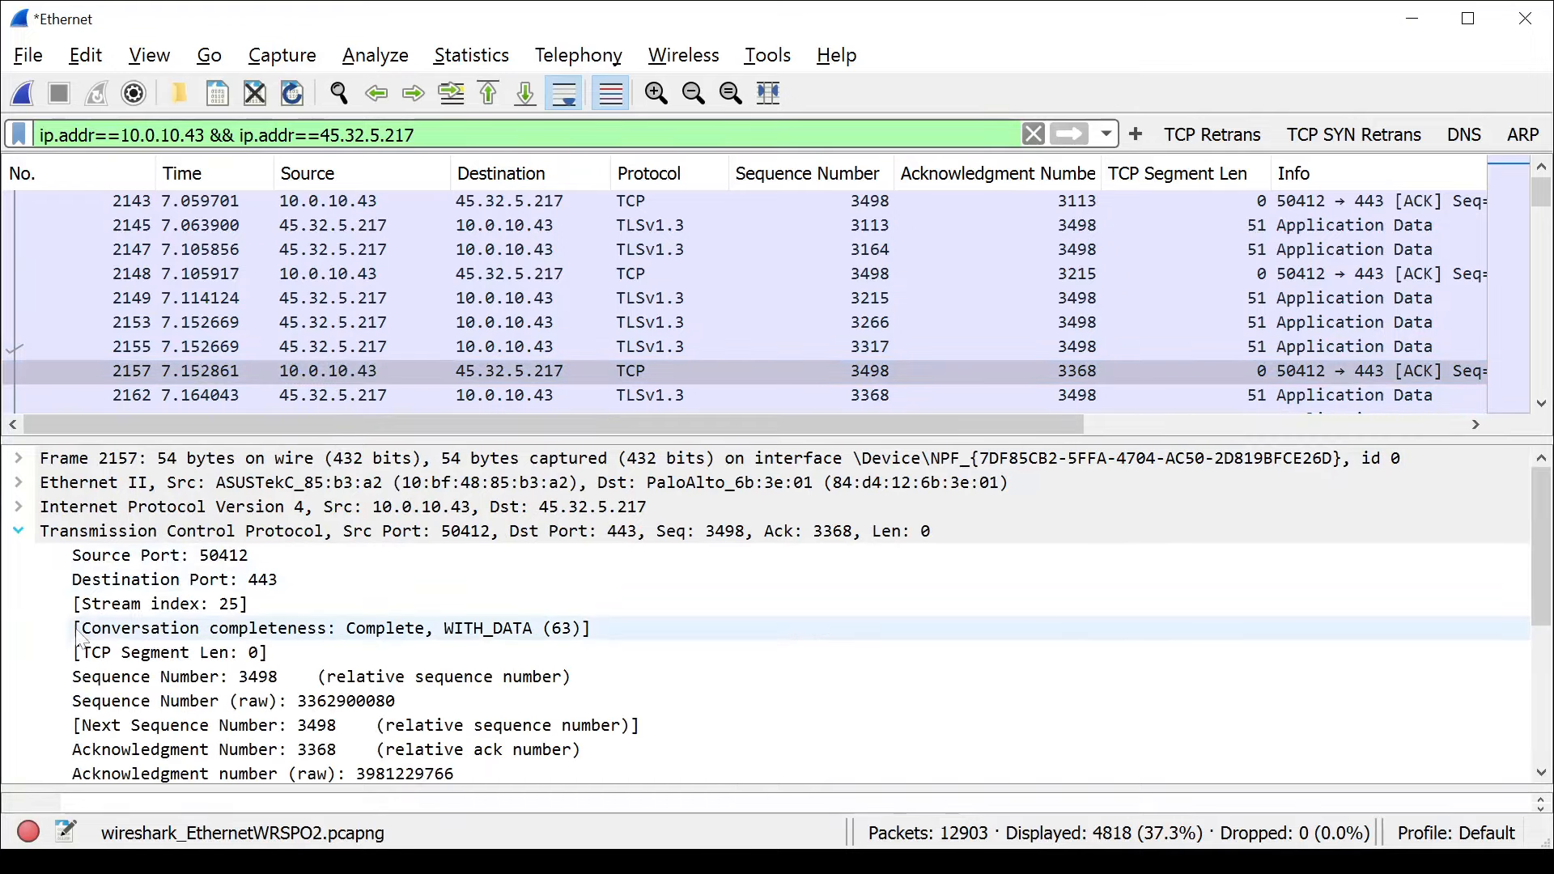
scroll(121, 647, down, 4)
click(142, 500)
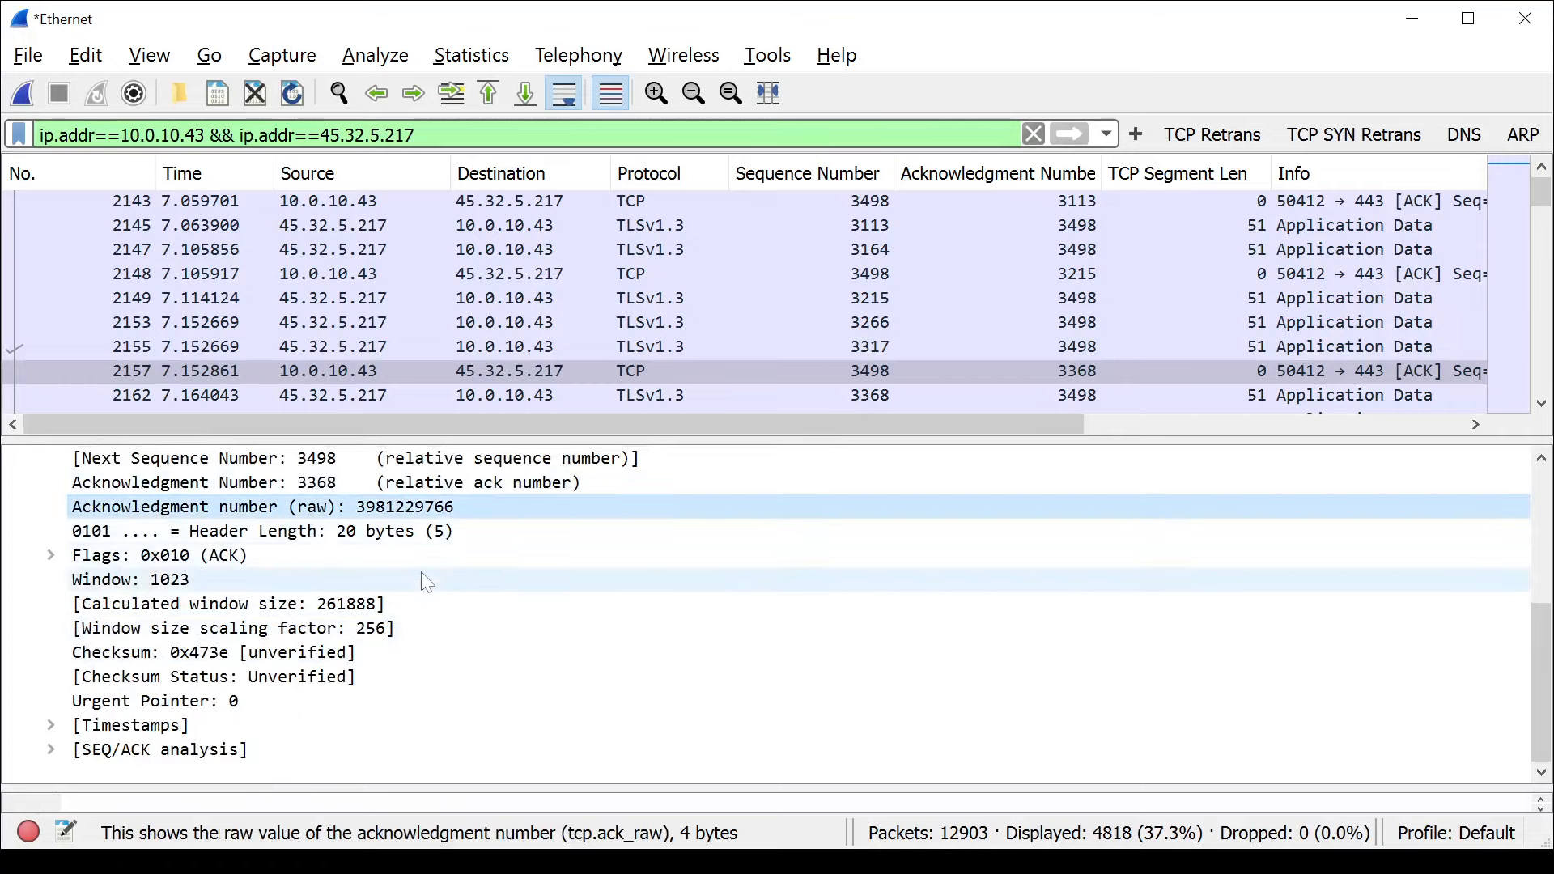
click(52, 556)
click(387, 701)
click(53, 555)
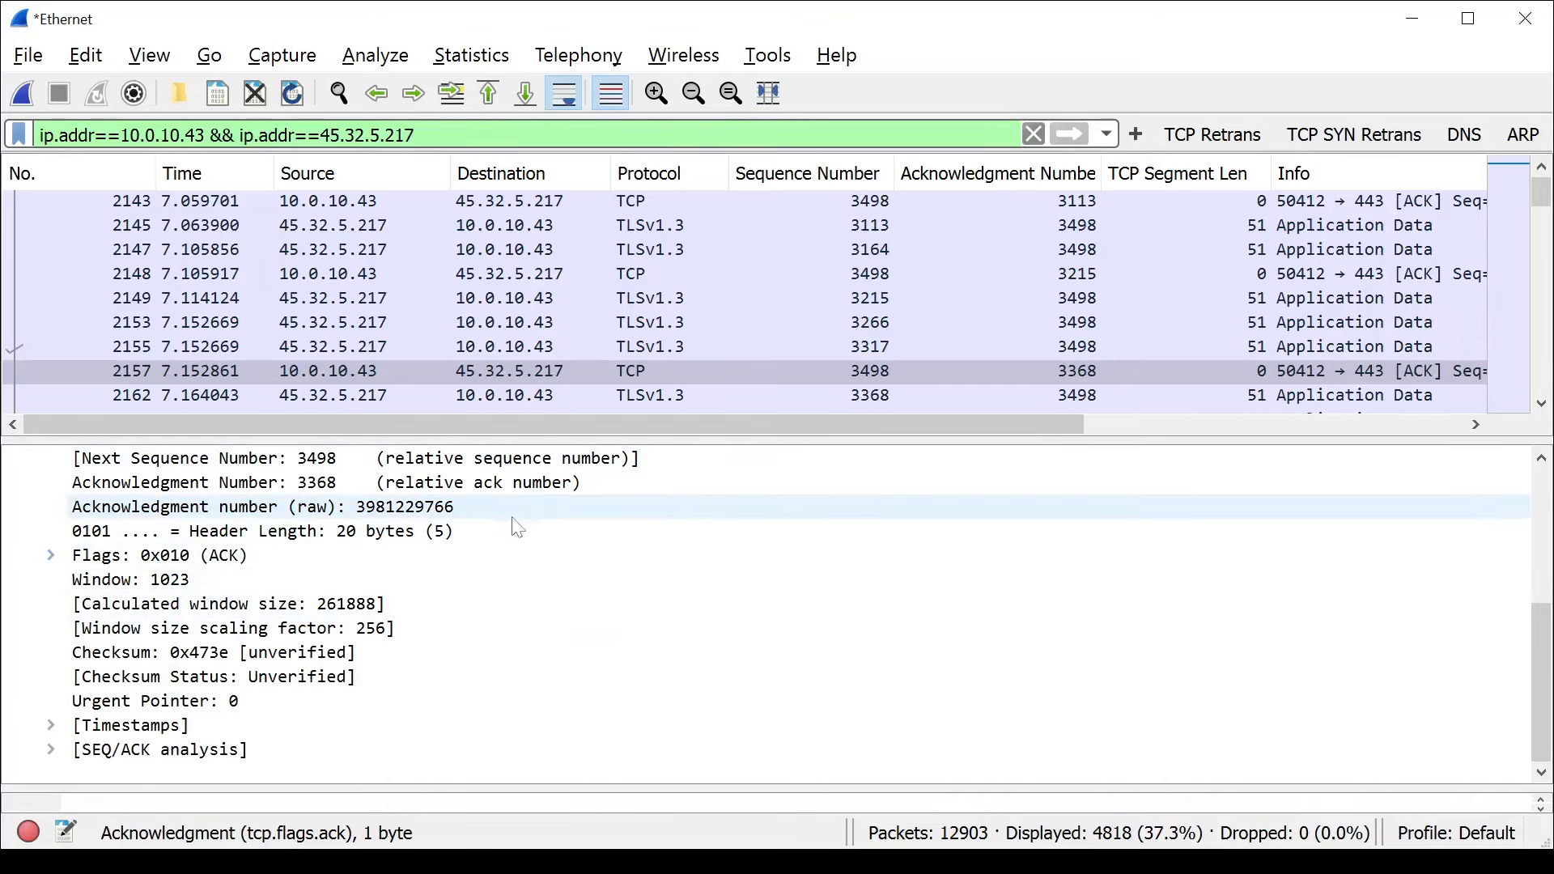
Compare the relative and raw acknowledgment numbers of packet 2157, and enlarge the packet list again.
click(514, 484)
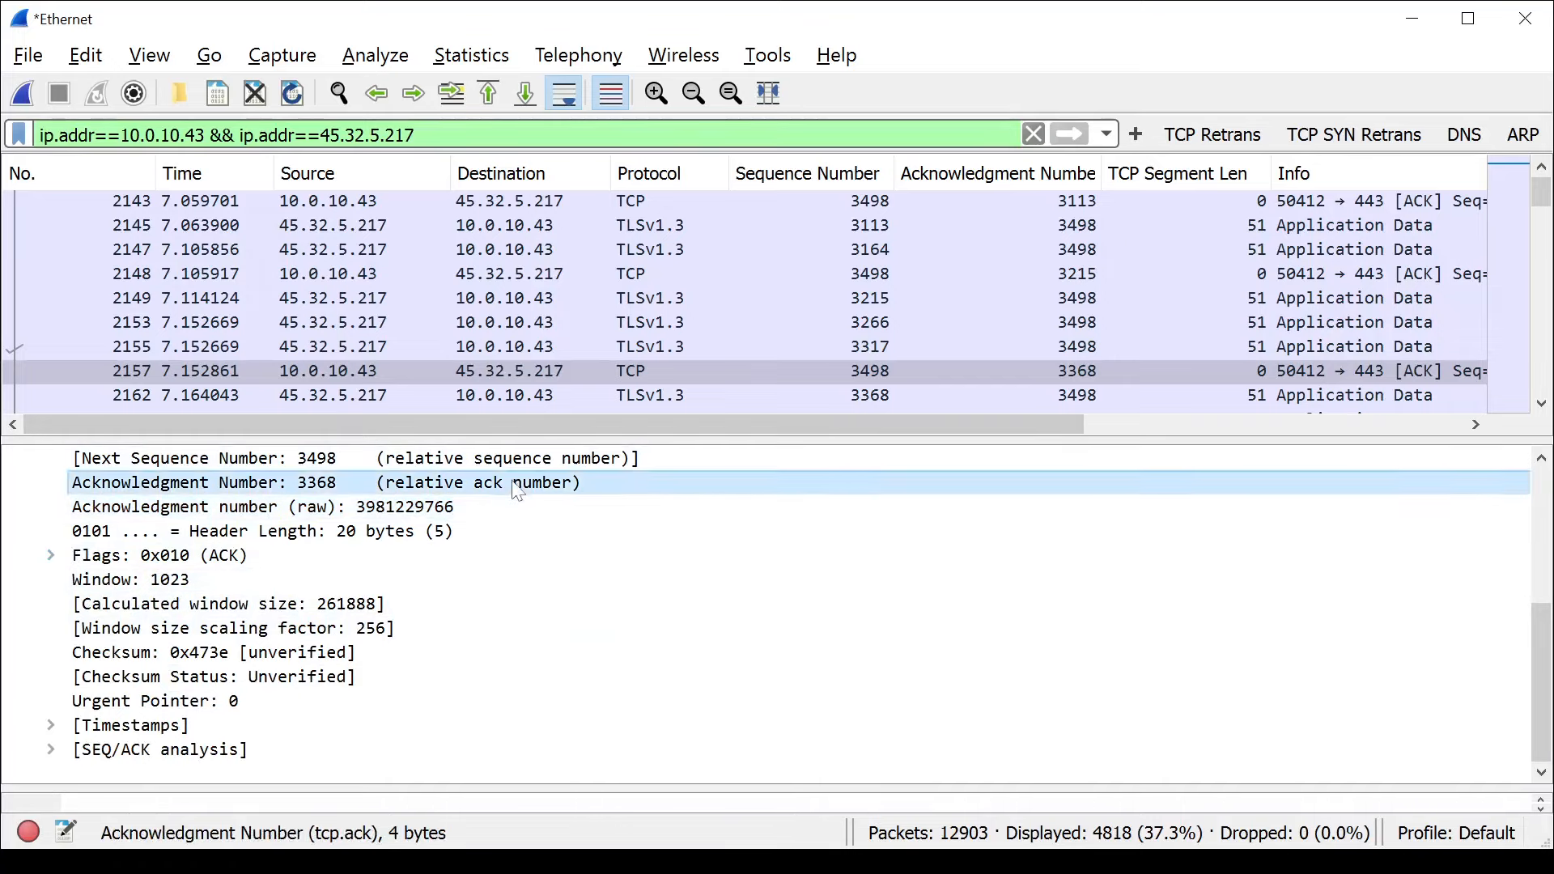
click(329, 510)
click(331, 489)
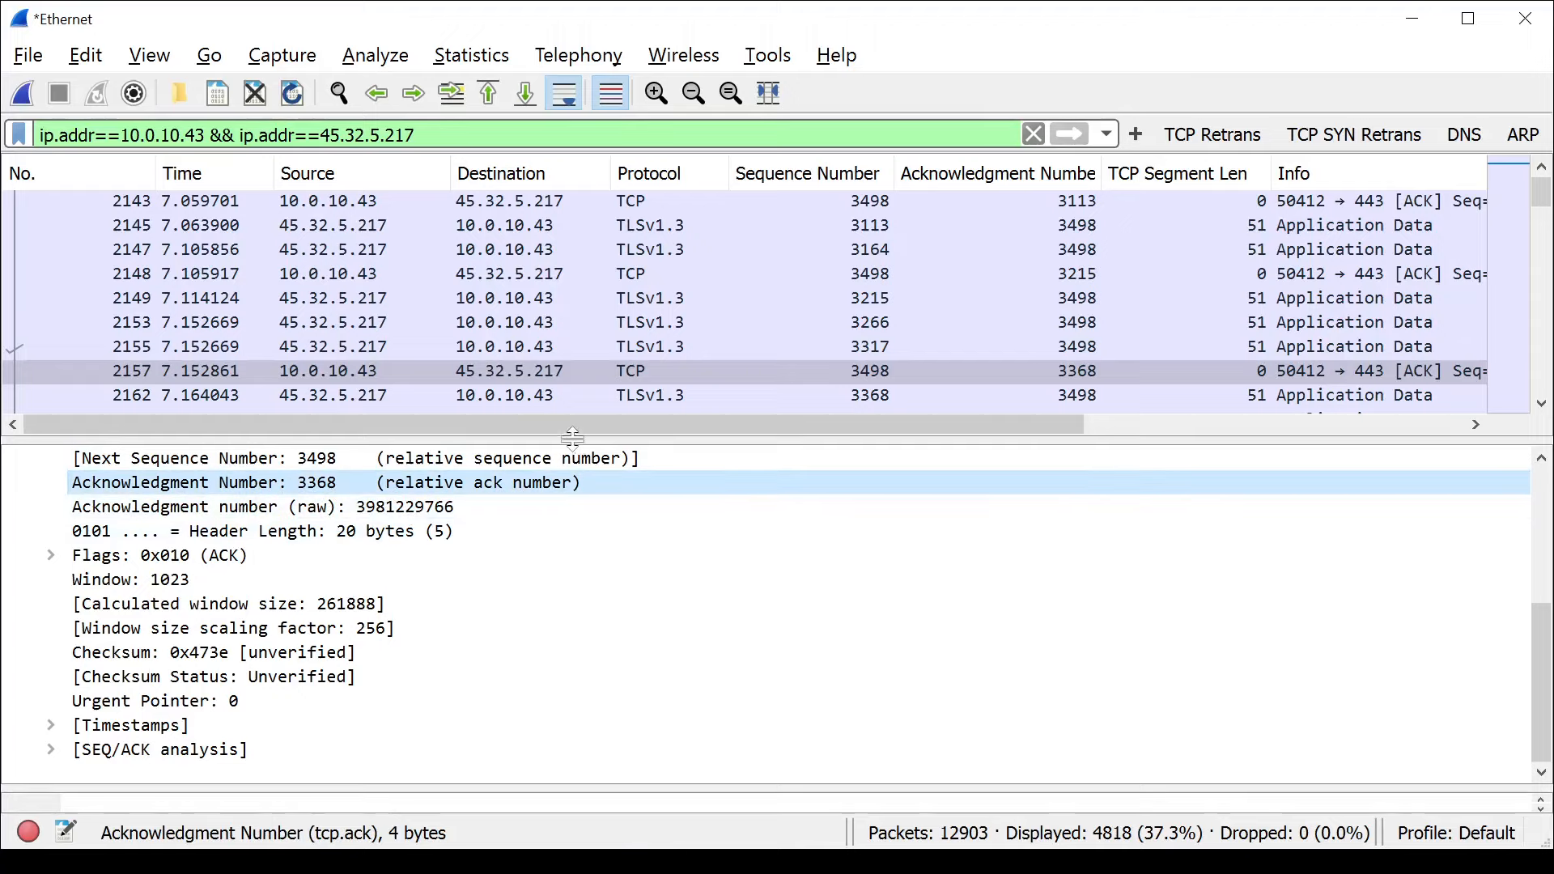
drag(570, 438, 577, 606)
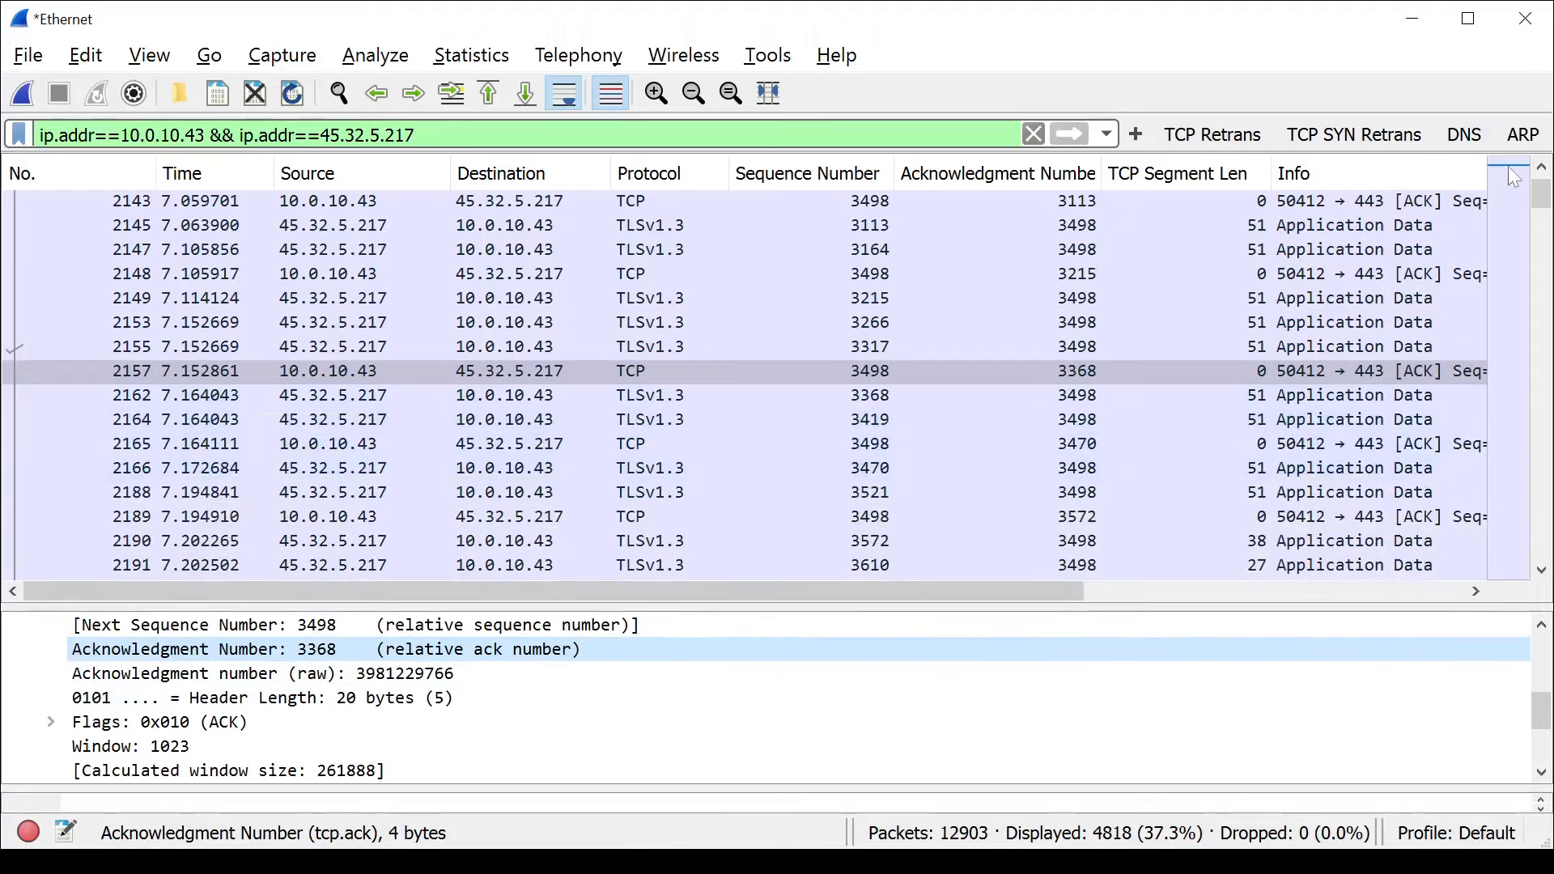
Examine the sequence number, acknowledgment number and segment length of client packet 2157 against the server packets before it.
click(1541, 166)
click(1541, 165)
click(1541, 166)
click(1299, 447)
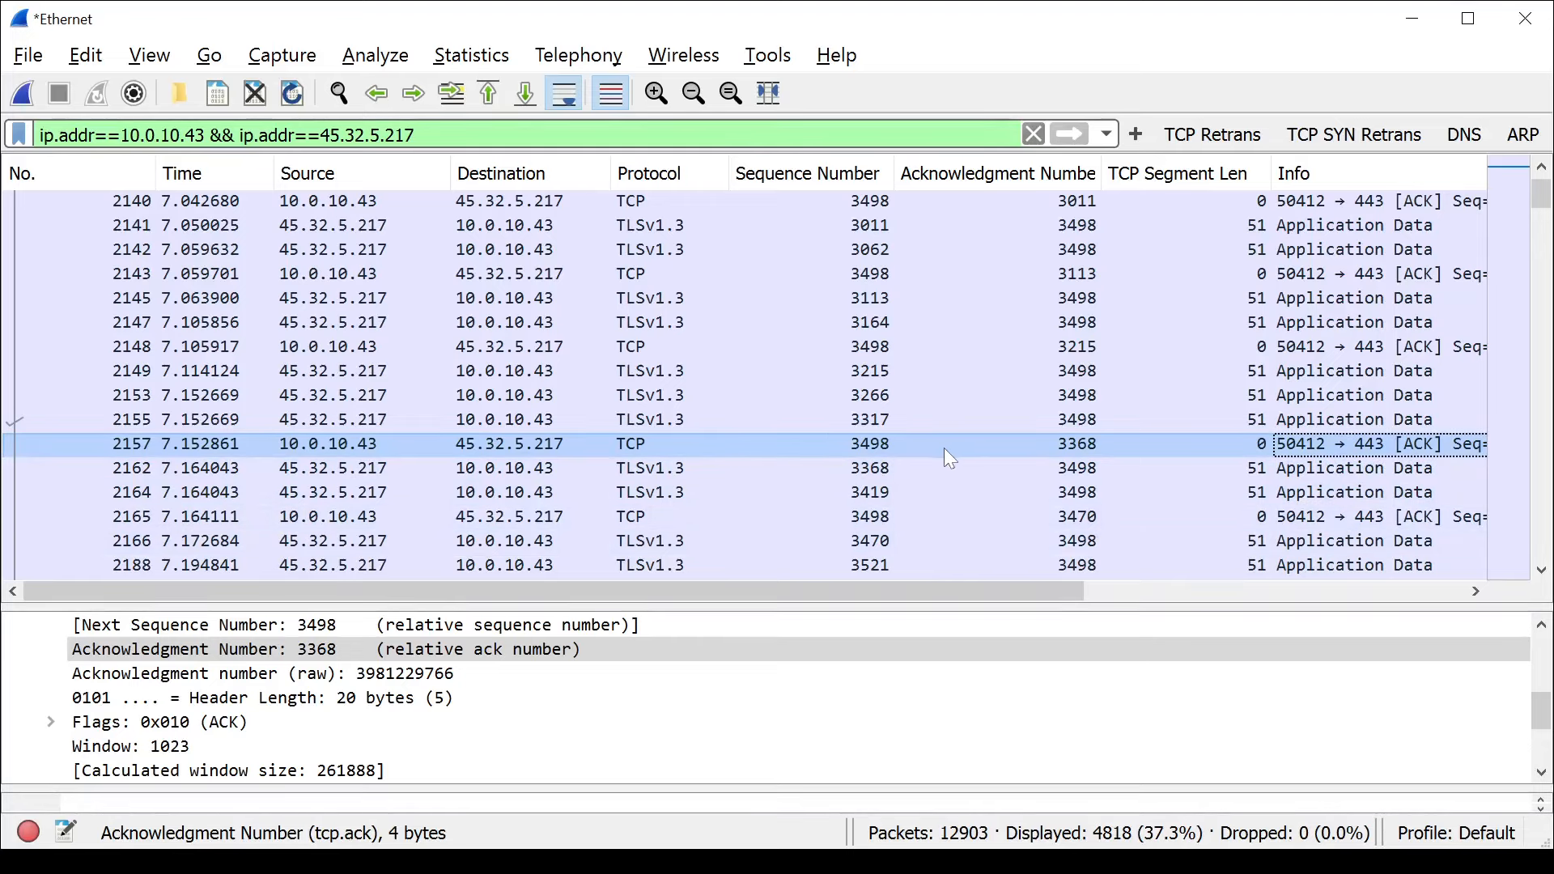
drag(1193, 382, 1253, 449)
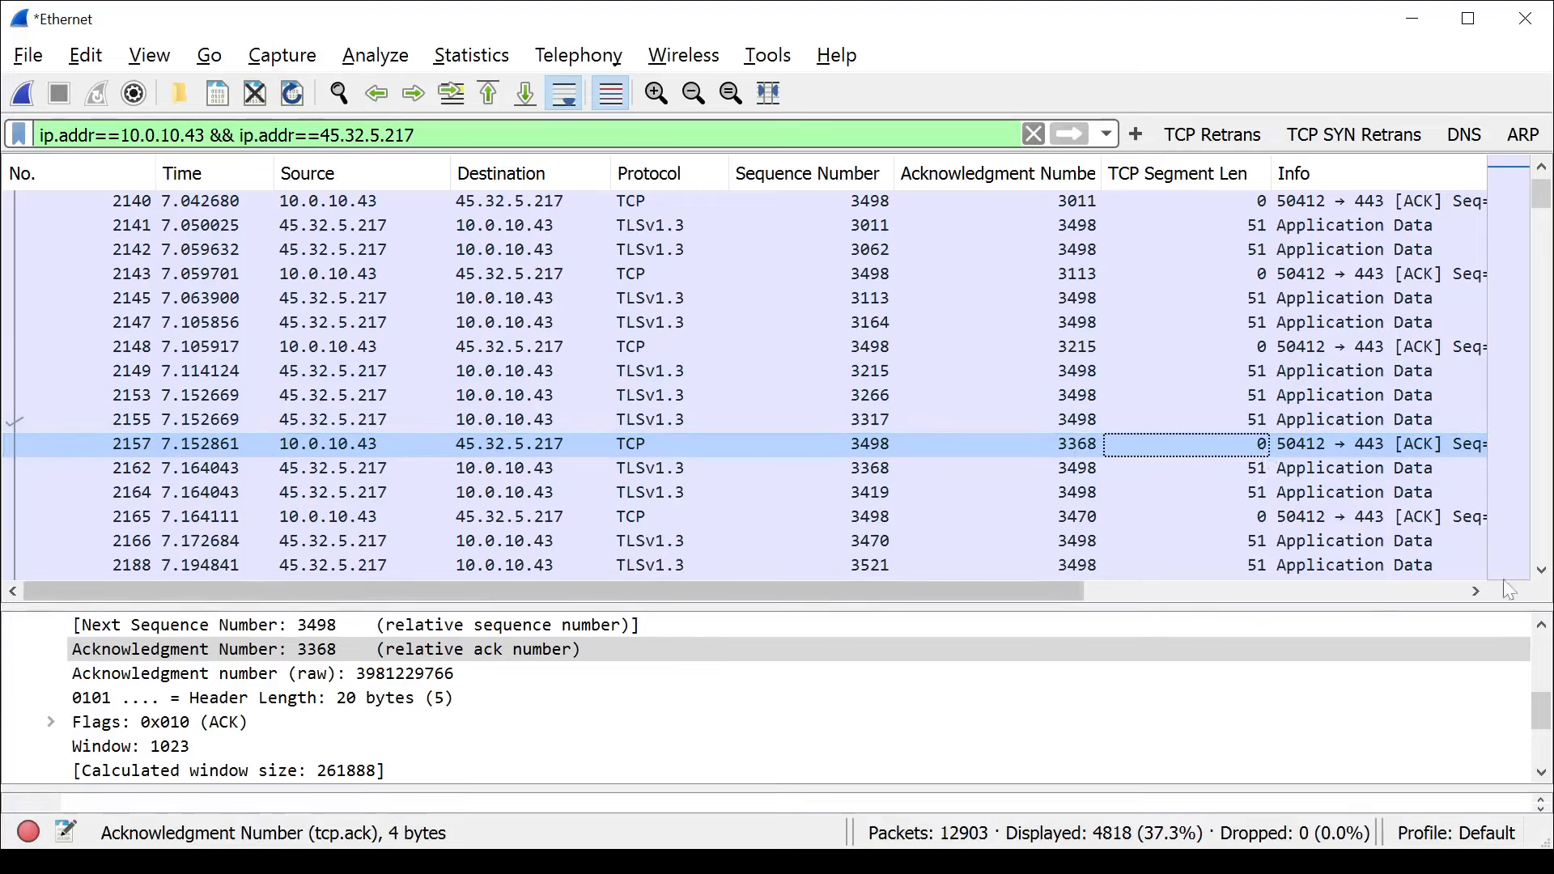
Compare the segment lengths and acknowledgment numbers of the packets from 2162 to 2192, including the 38-byte and 27-byte server segments.
click(1538, 571)
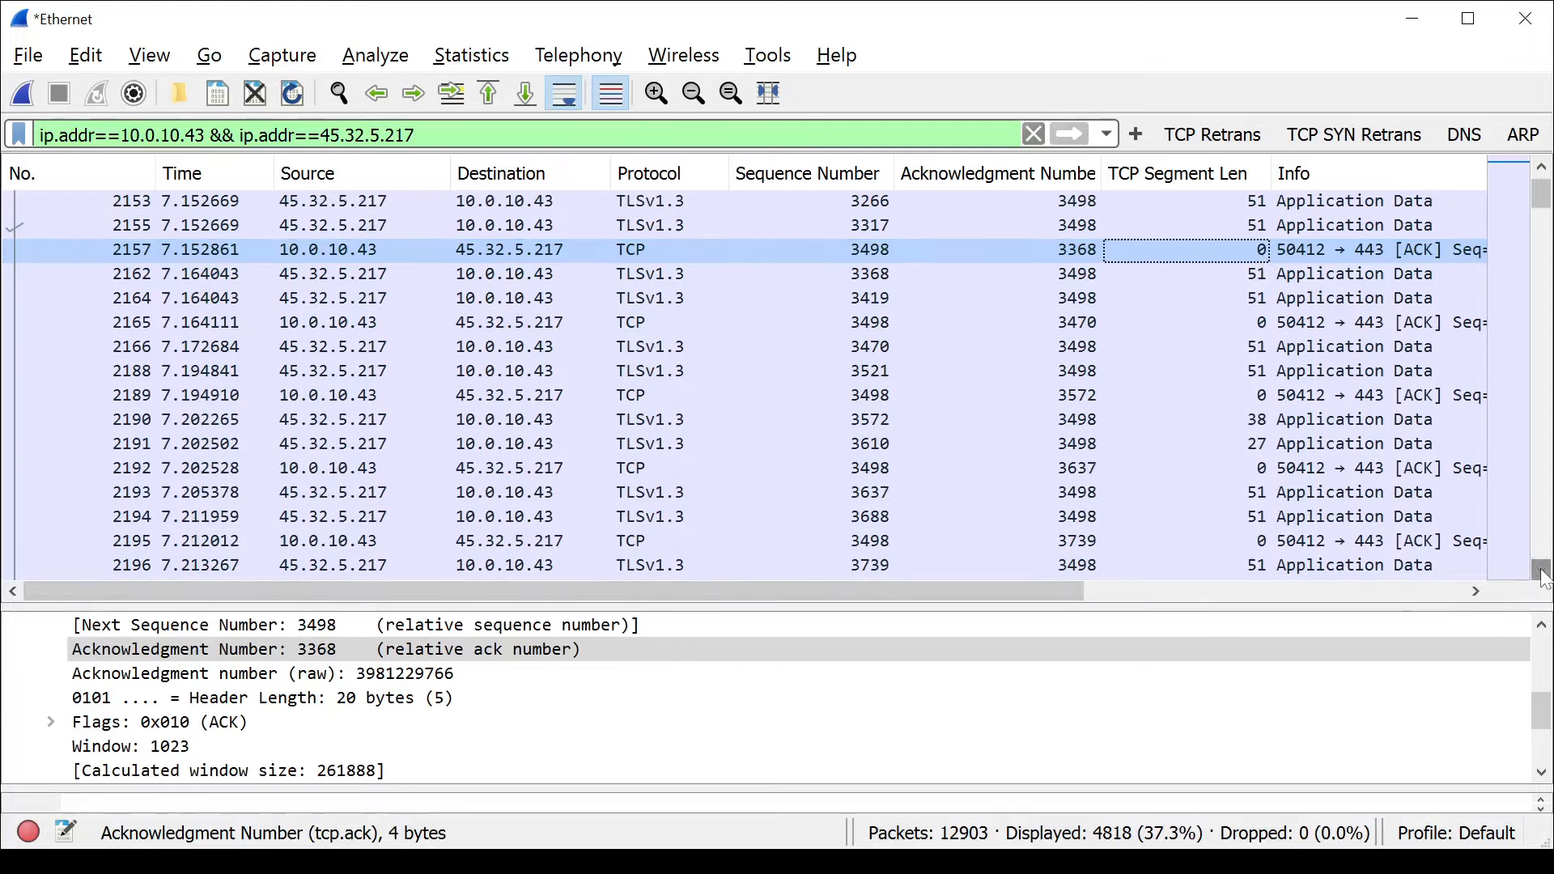
click(301, 277)
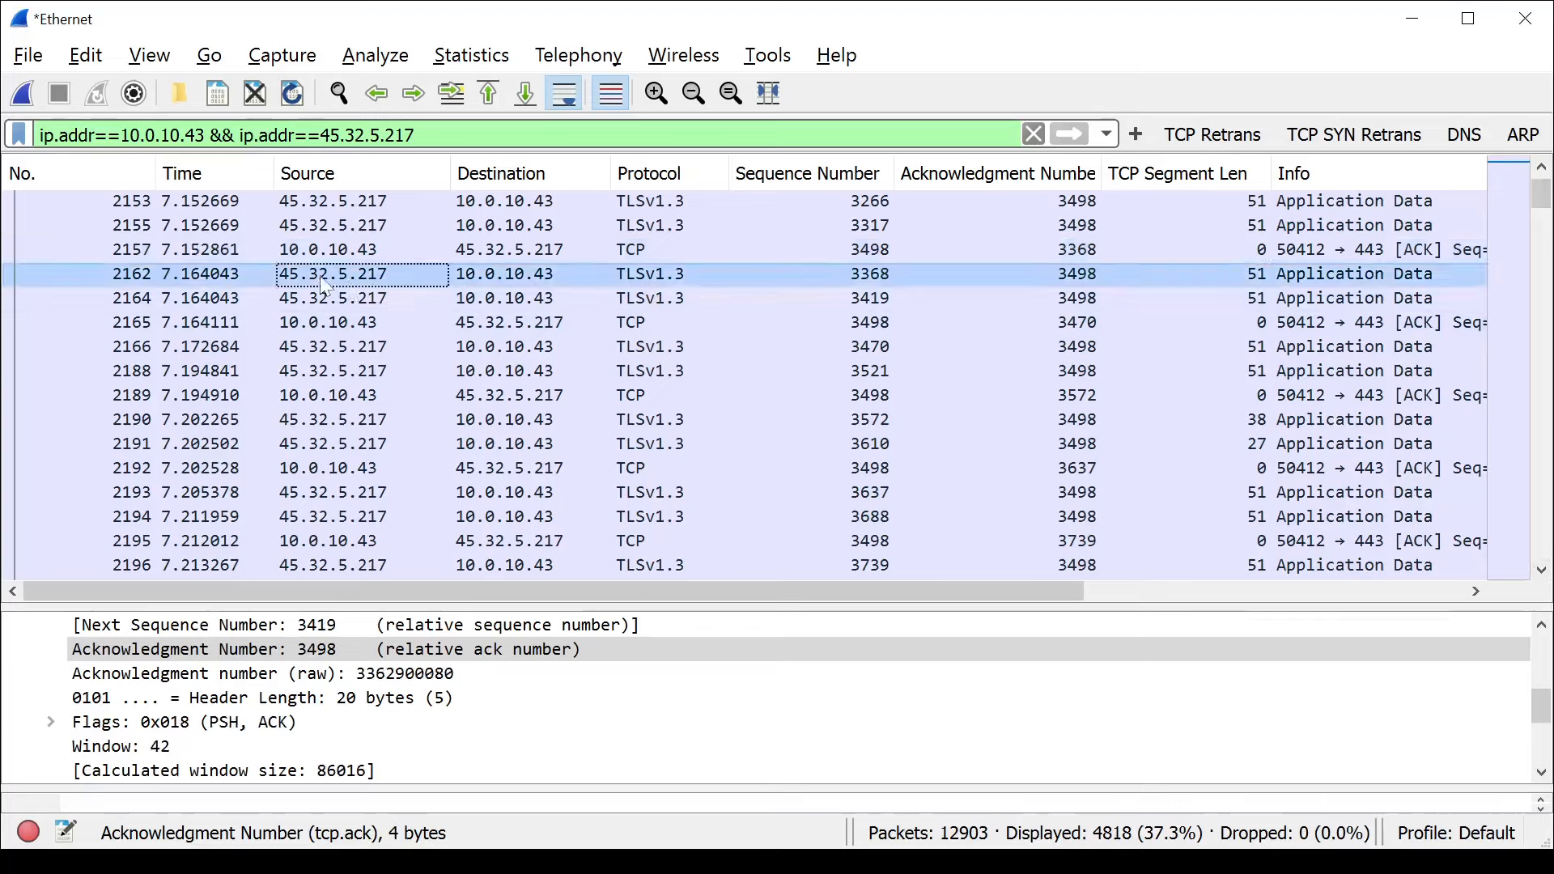
click(1240, 296)
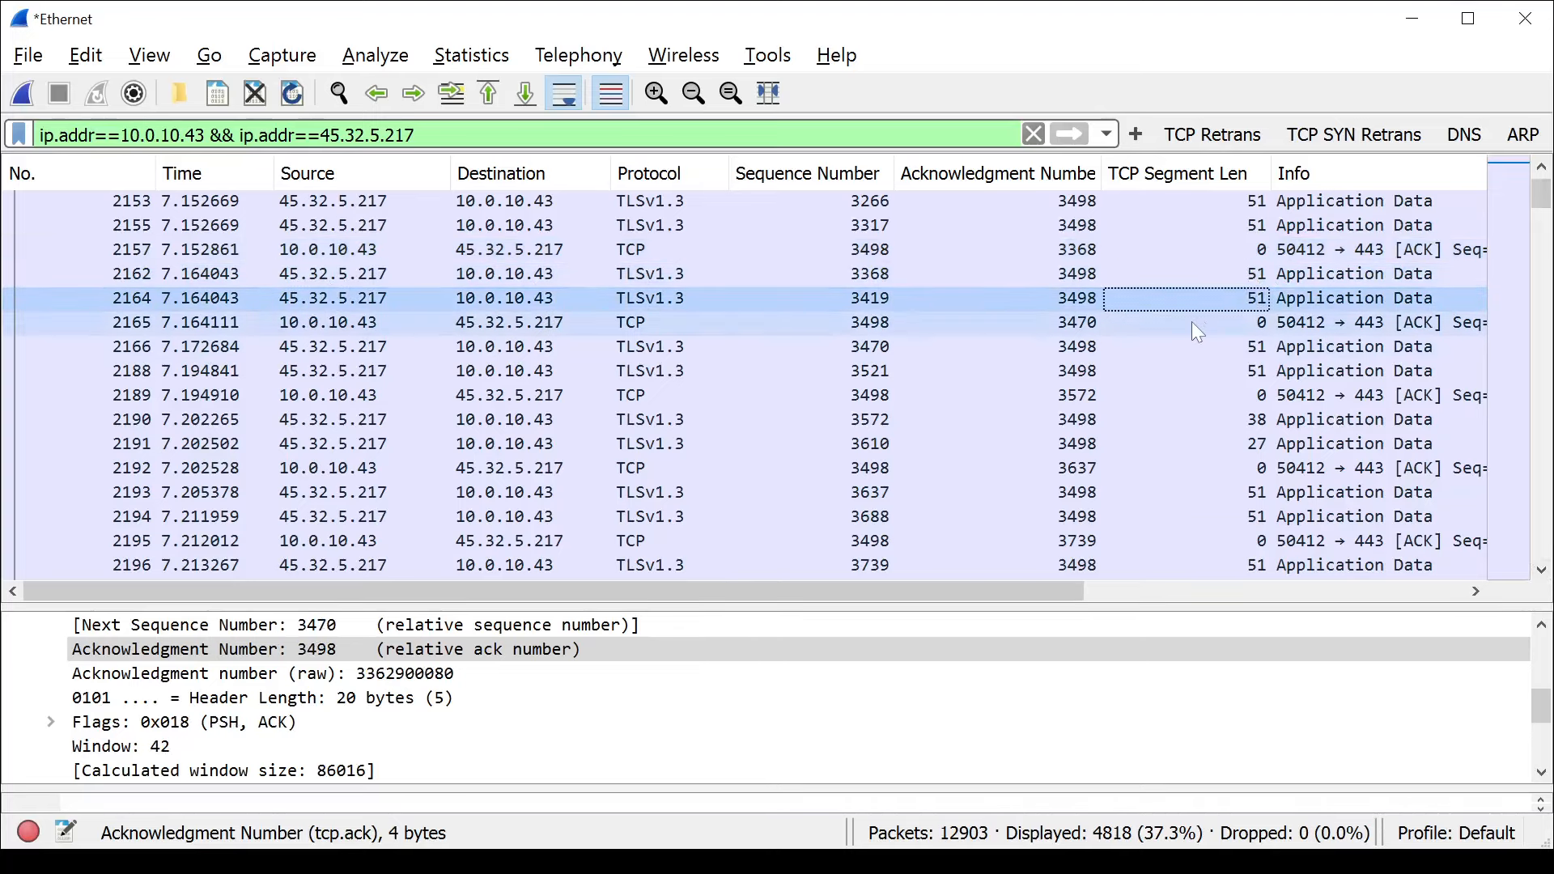
click(1193, 324)
click(1224, 343)
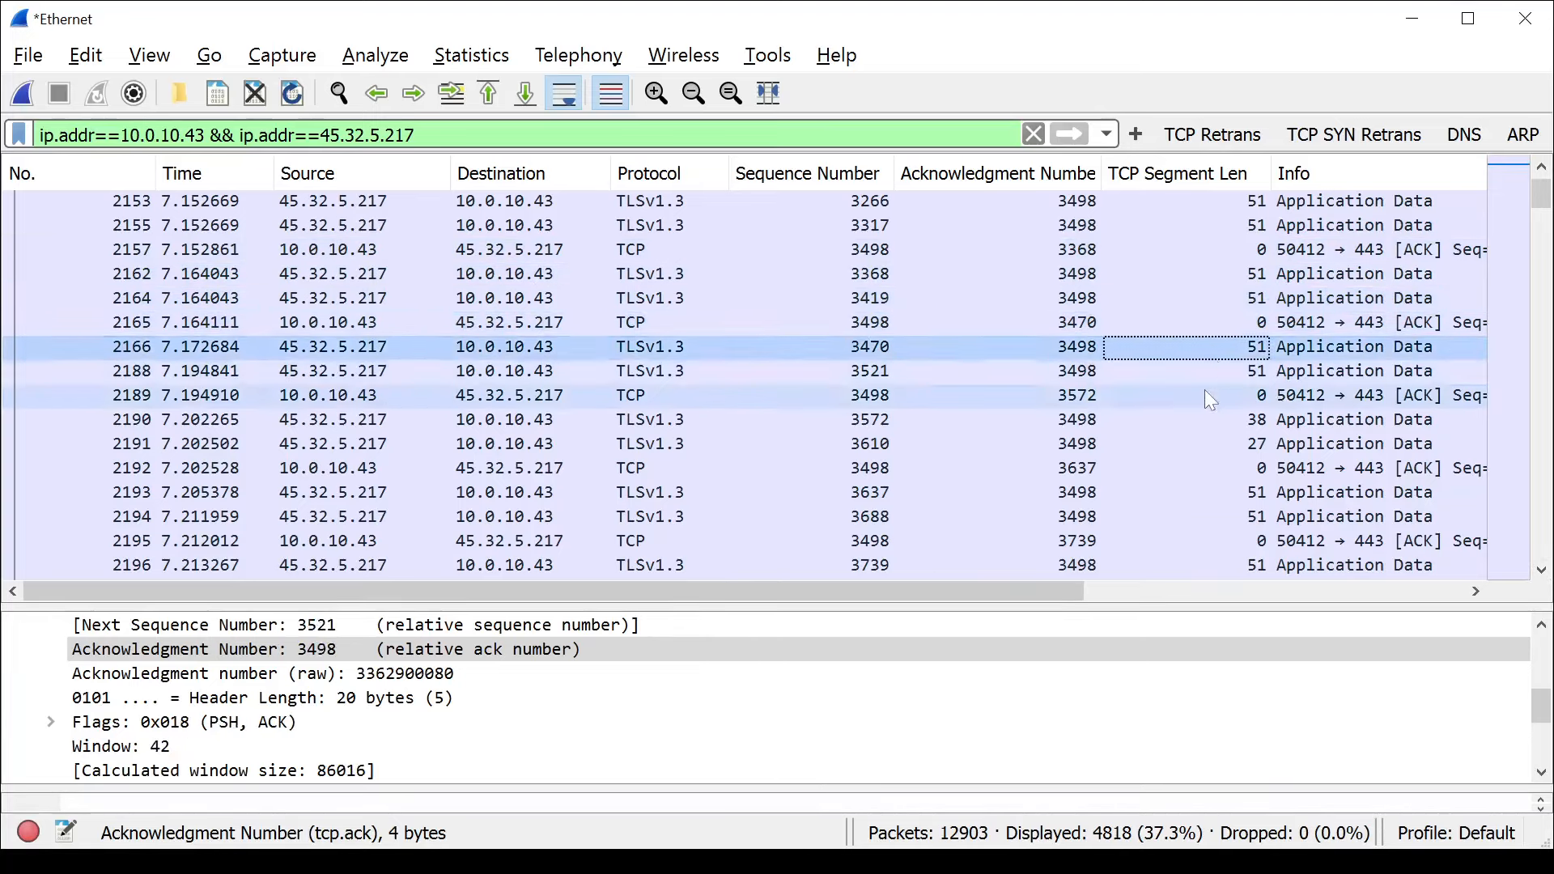
click(1203, 399)
click(1191, 420)
click(1187, 443)
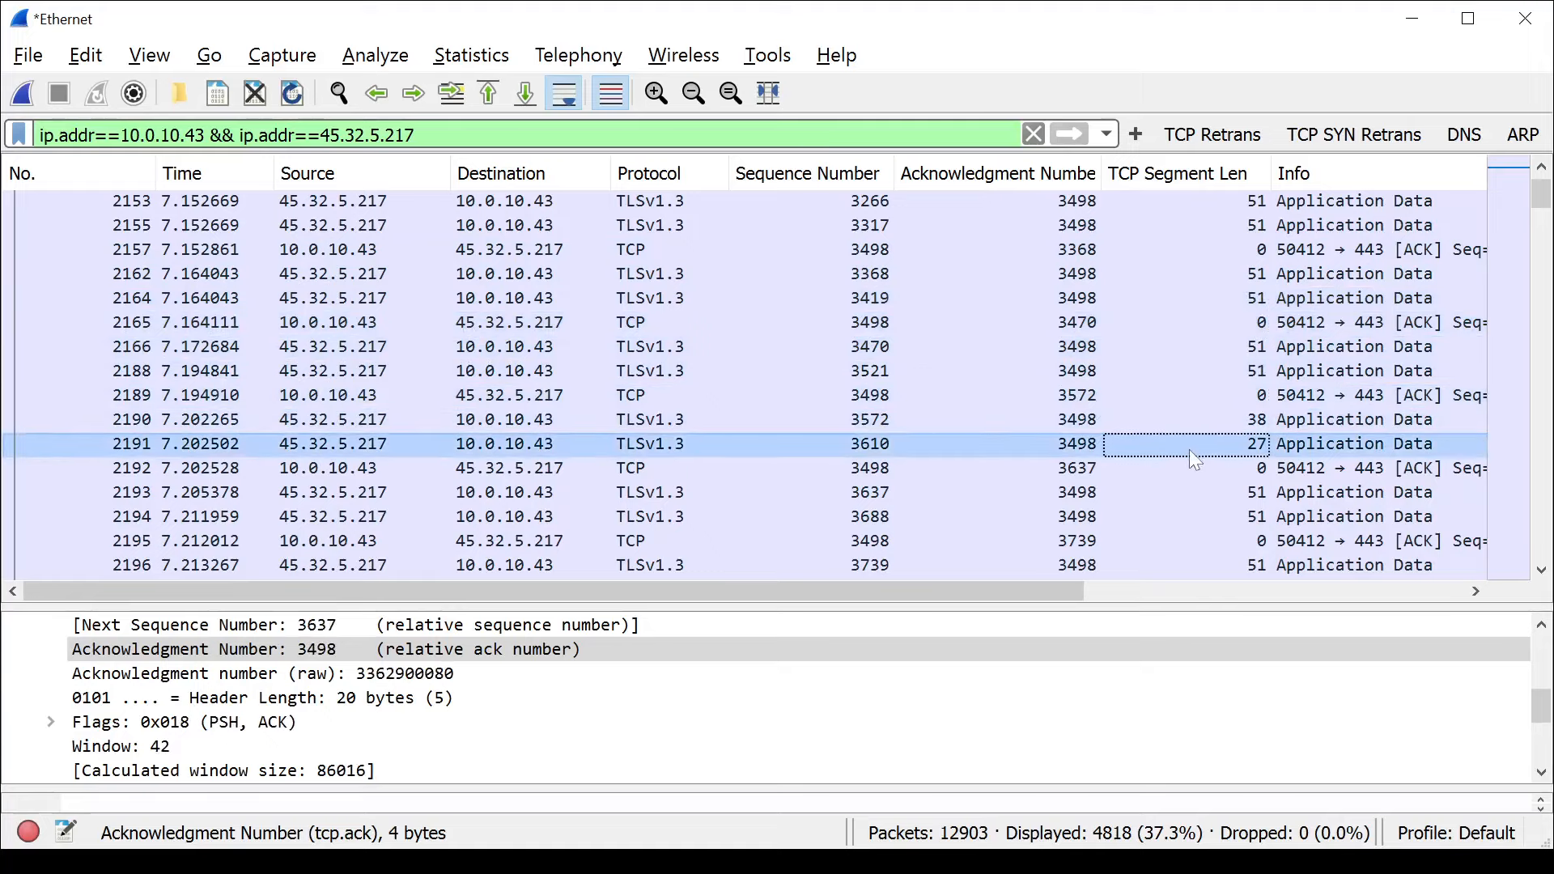
click(1181, 468)
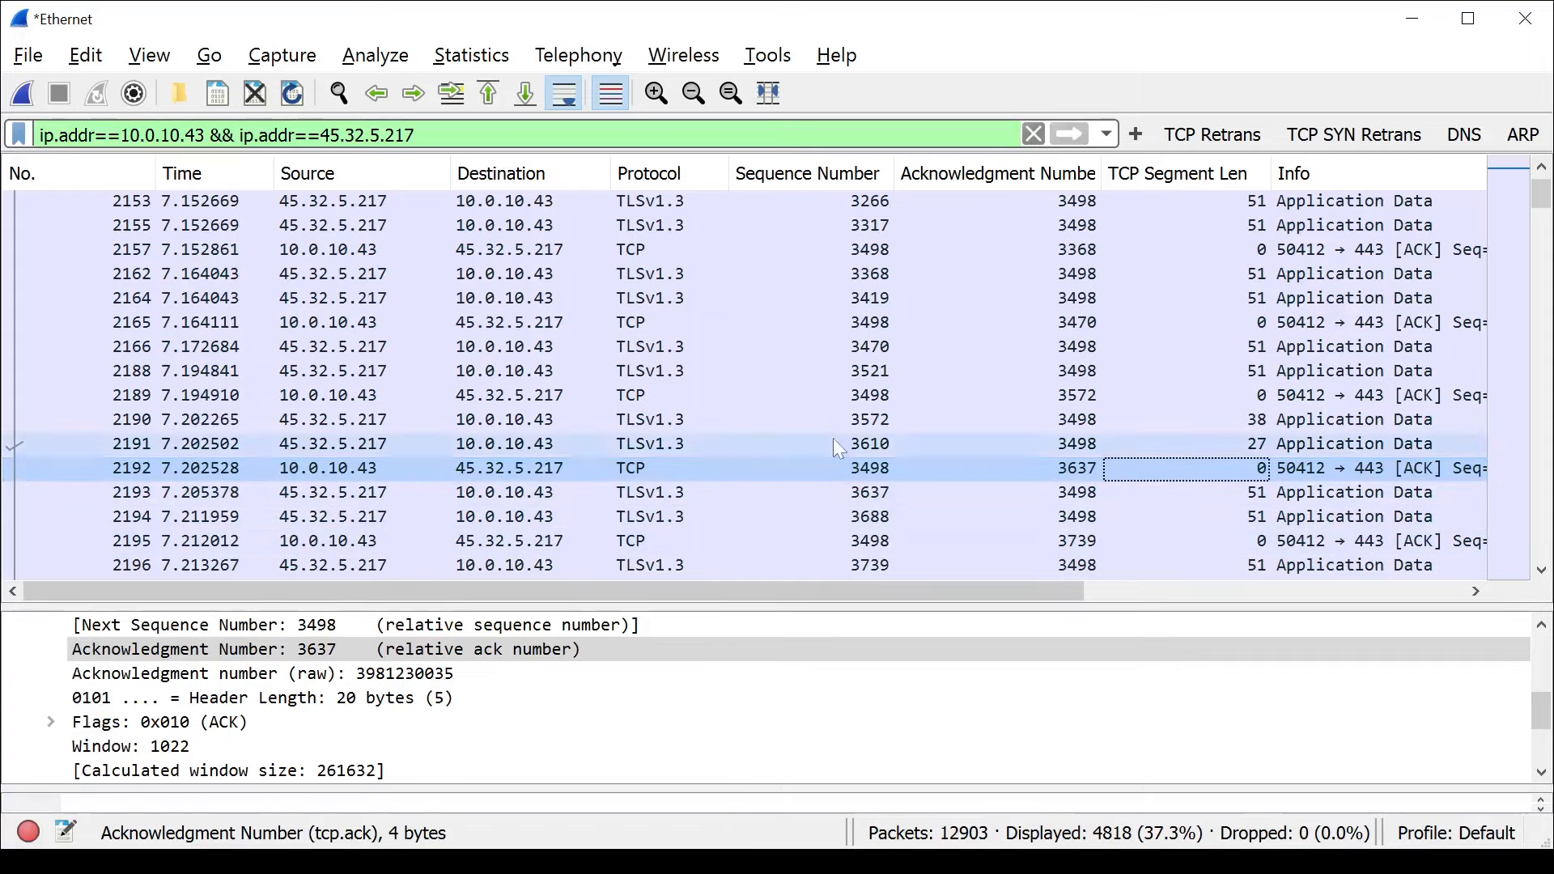
Follow the exchange further down the packet list and select the client's acknowledgment packet 2217.
scroll(834, 440, down, 4)
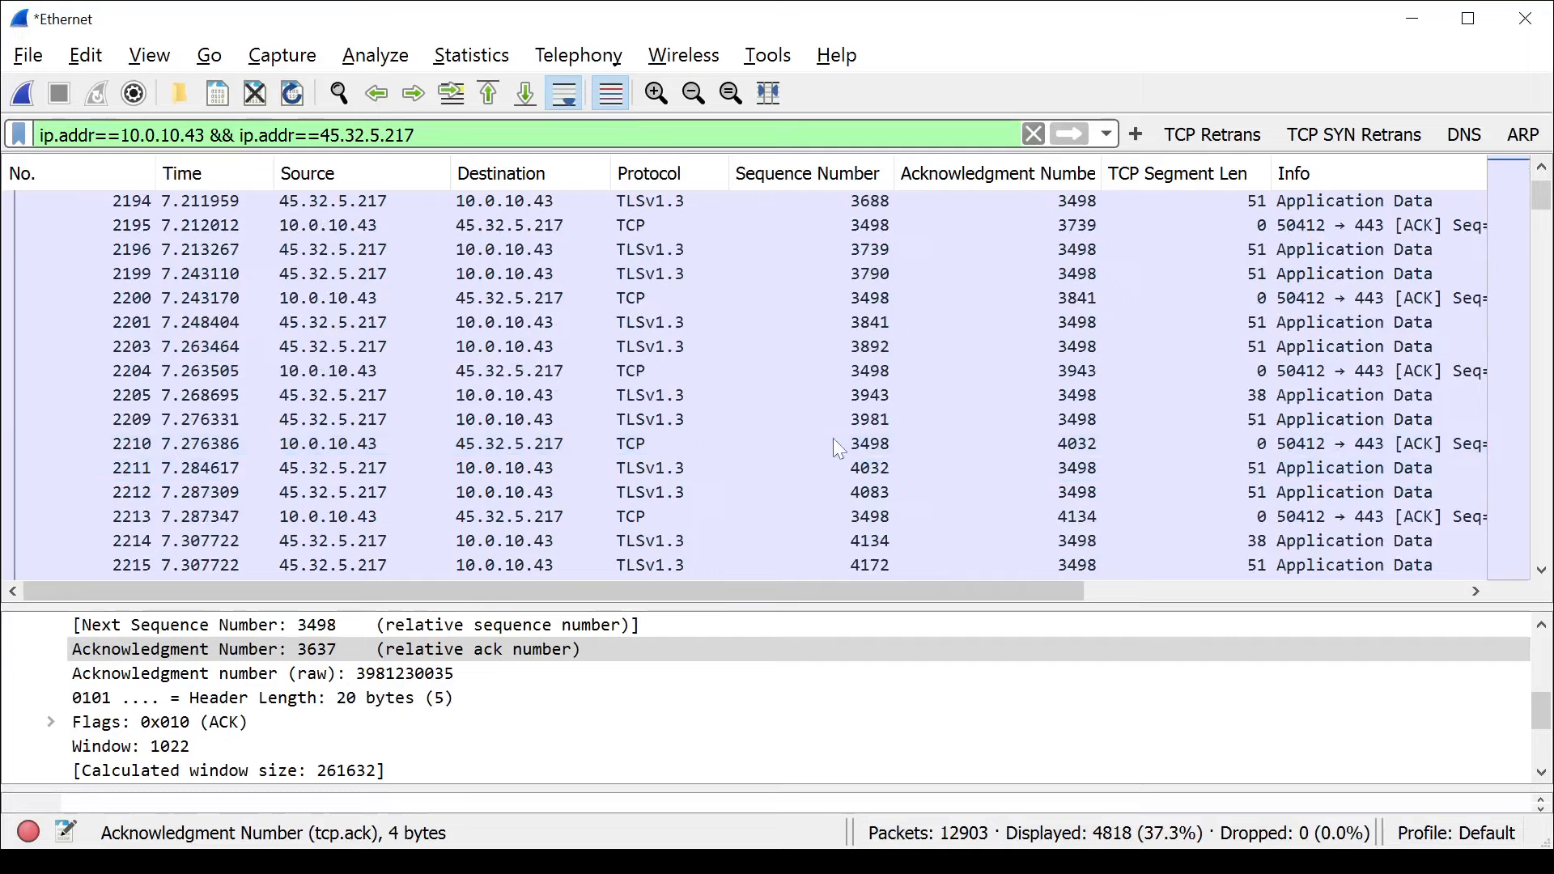
click(1545, 569)
click(1545, 570)
click(1545, 570)
click(1545, 570)
click(1545, 570)
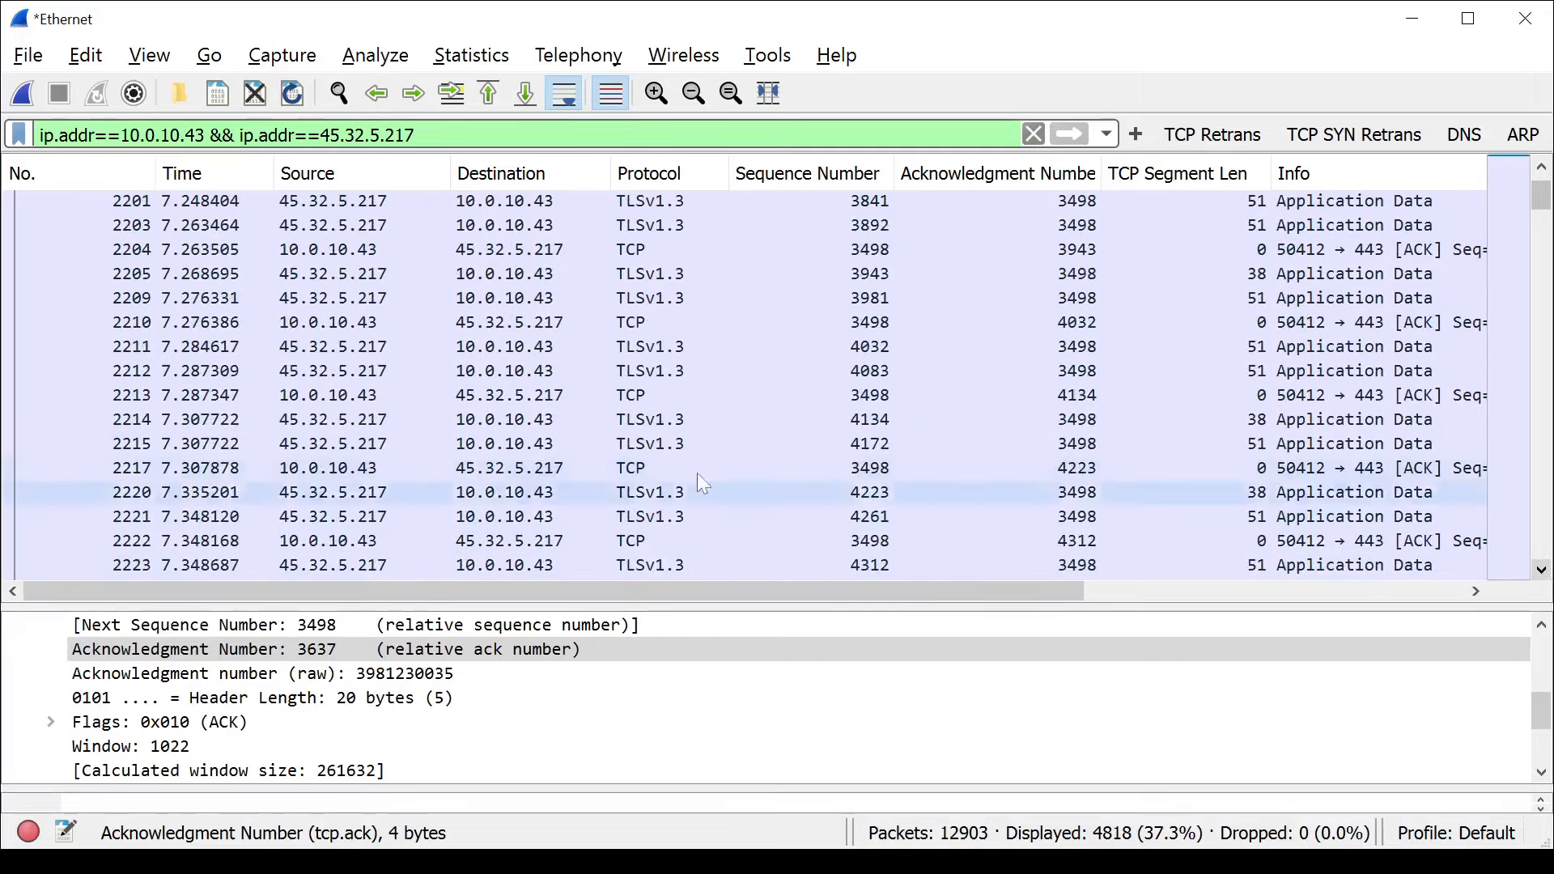
click(393, 469)
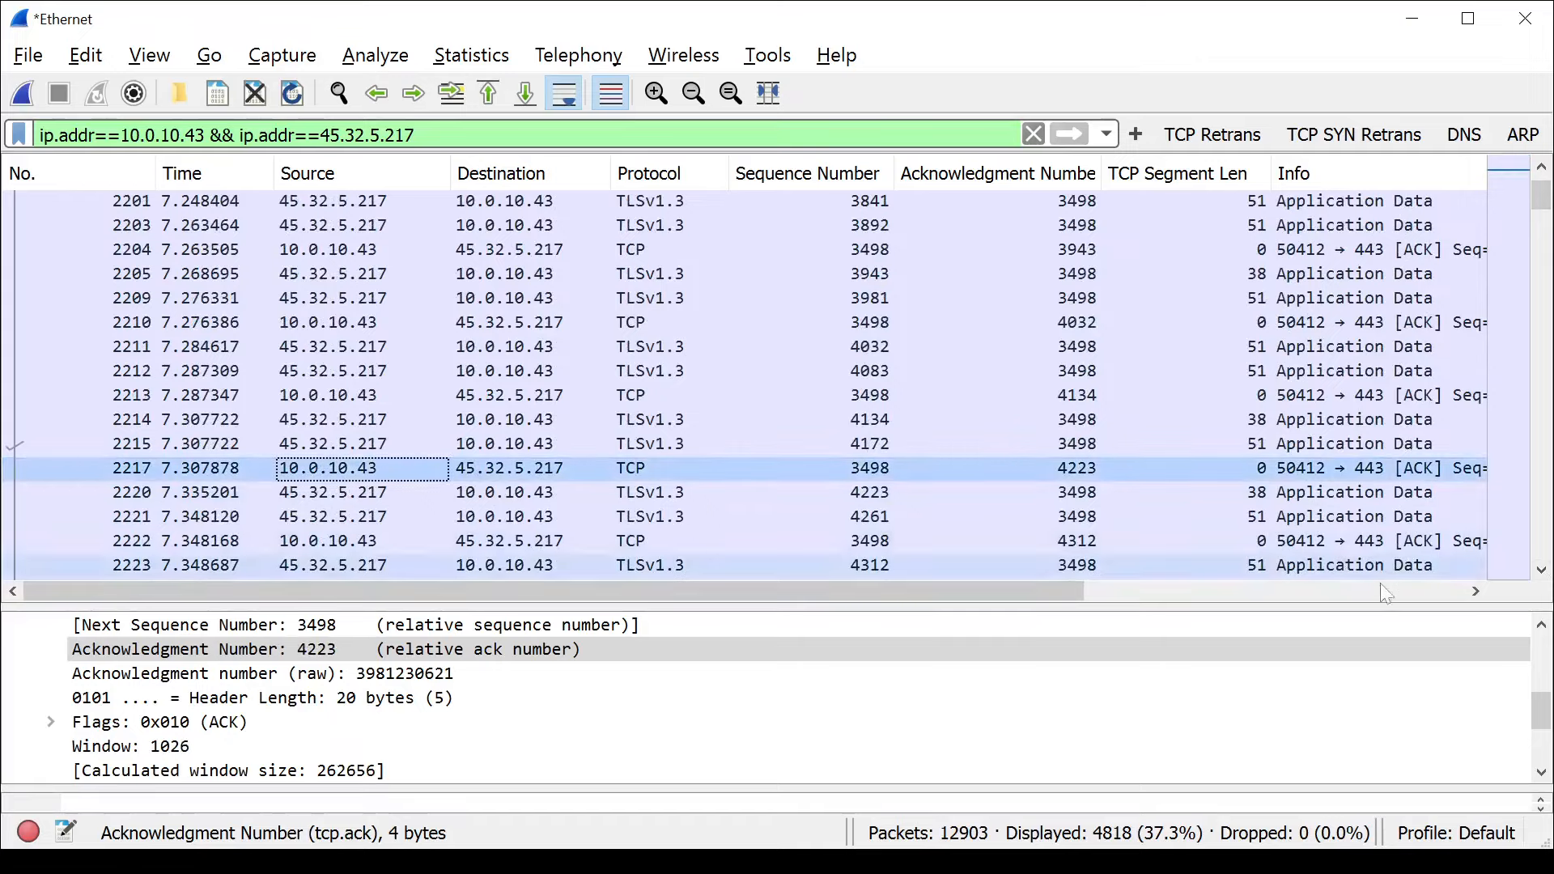
Find client packet 2251, which carries data, and check its acknowledgment by server packet 2267.
click(1543, 570)
click(1543, 569)
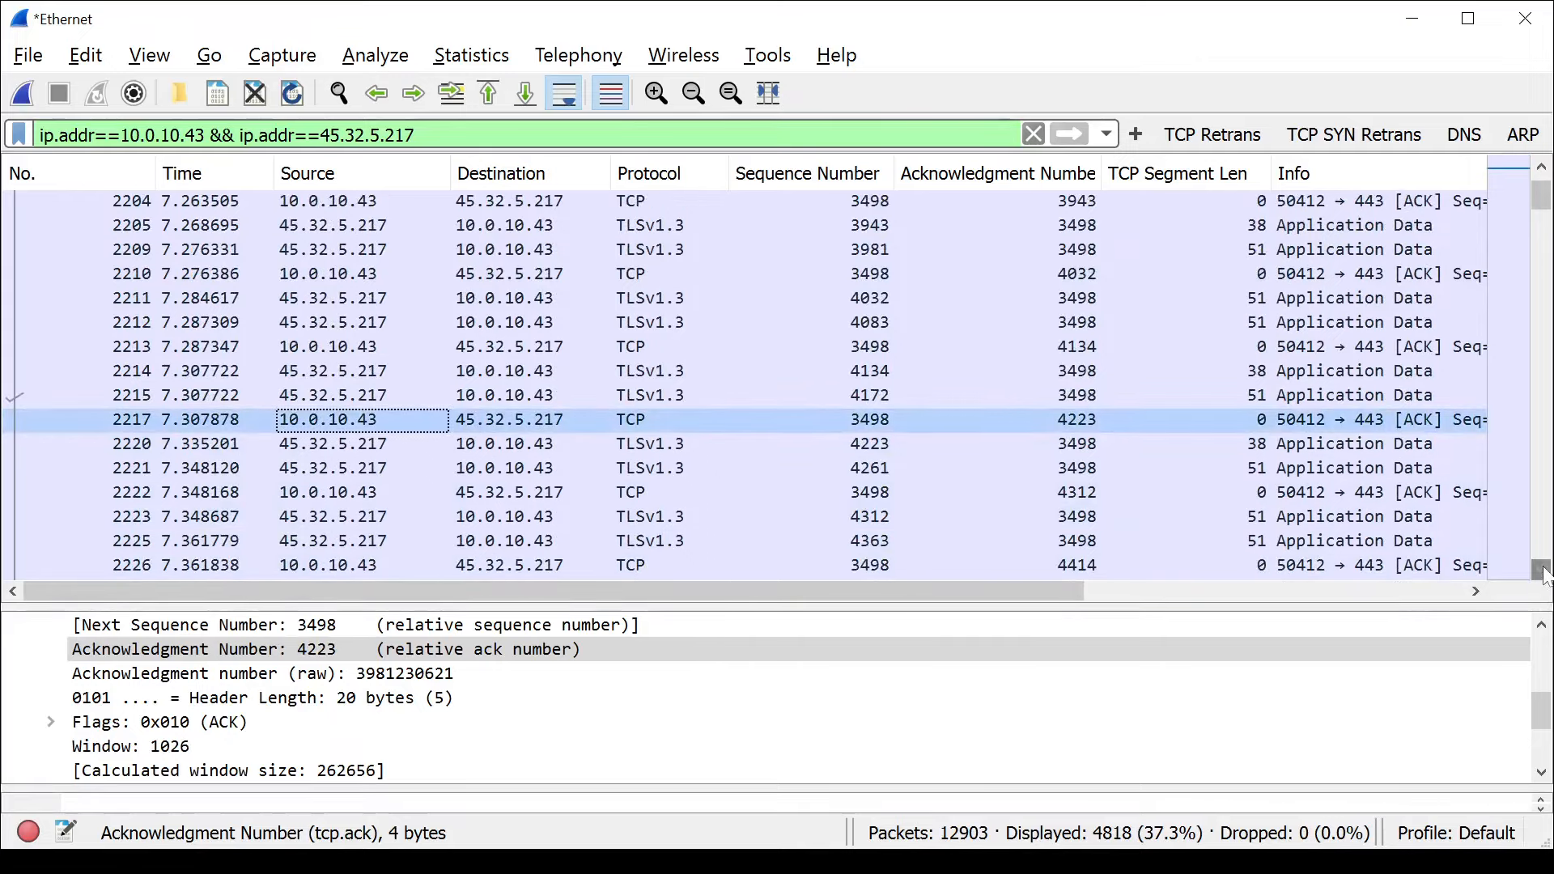
click(1543, 570)
click(1543, 570)
click(1543, 570)
click(1543, 570)
click(1543, 569)
click(1543, 570)
click(1543, 570)
click(1542, 570)
click(1542, 570)
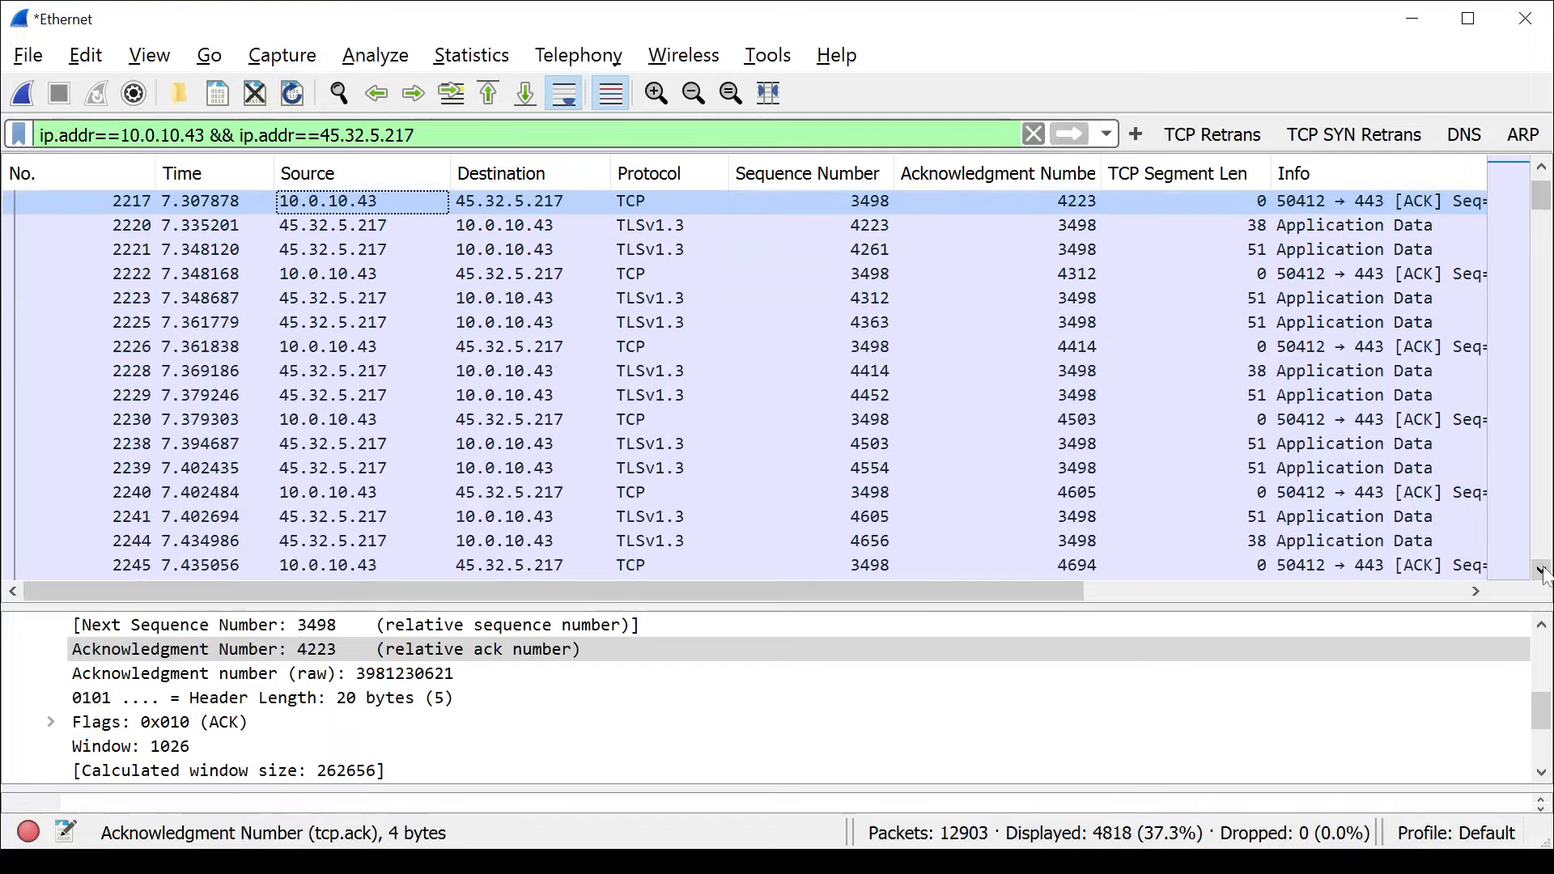
click(1543, 570)
click(1543, 569)
click(1543, 570)
click(1543, 570)
click(1543, 570)
click(1542, 569)
click(1542, 570)
double_click(1543, 570)
double_click(1542, 569)
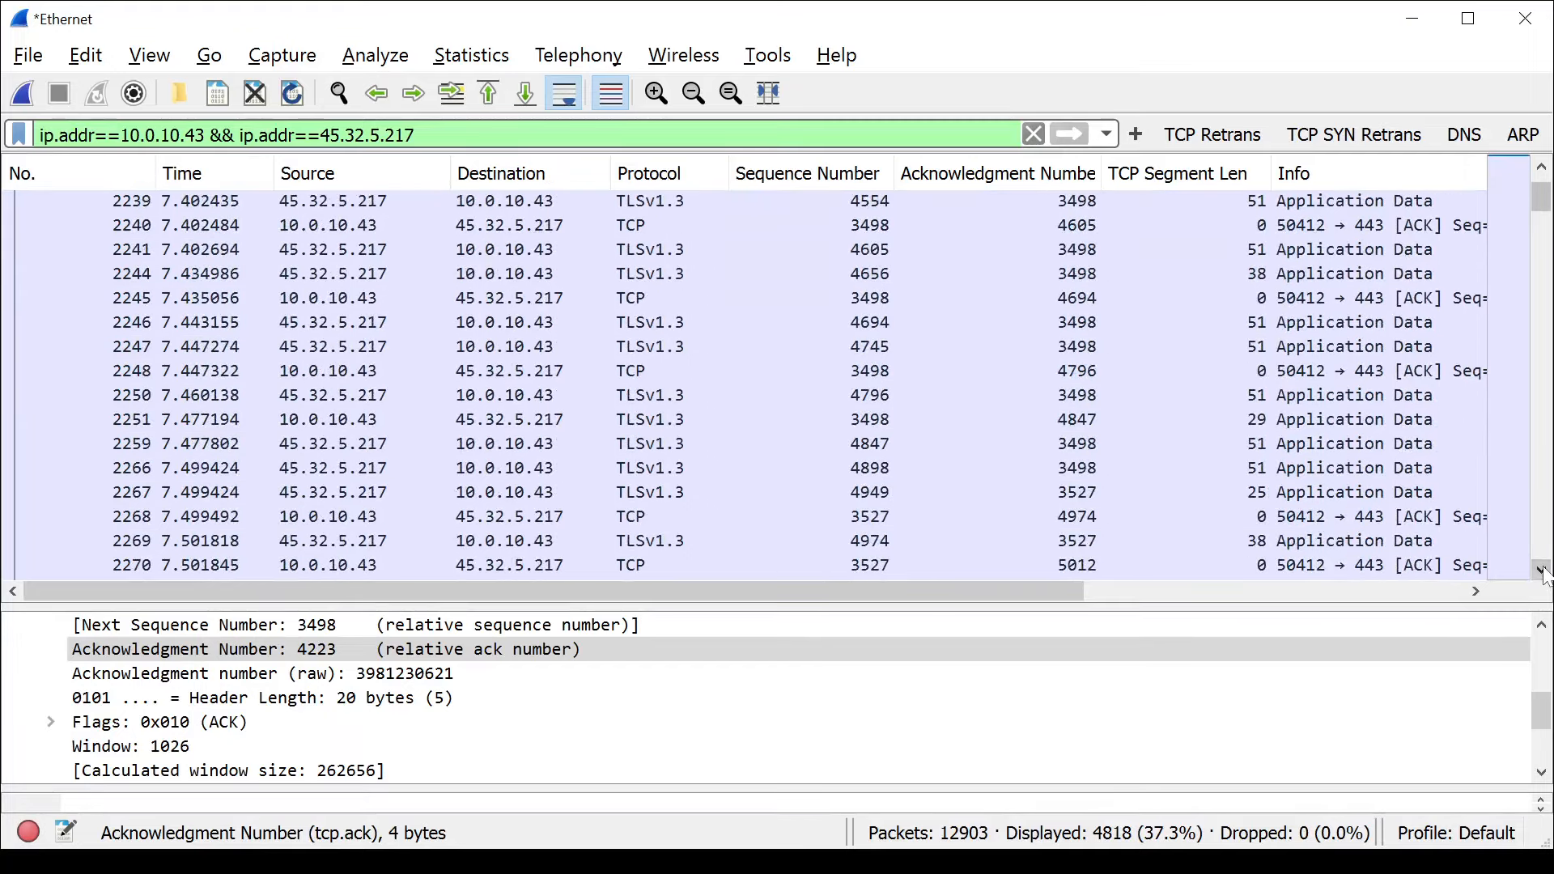
click(368, 419)
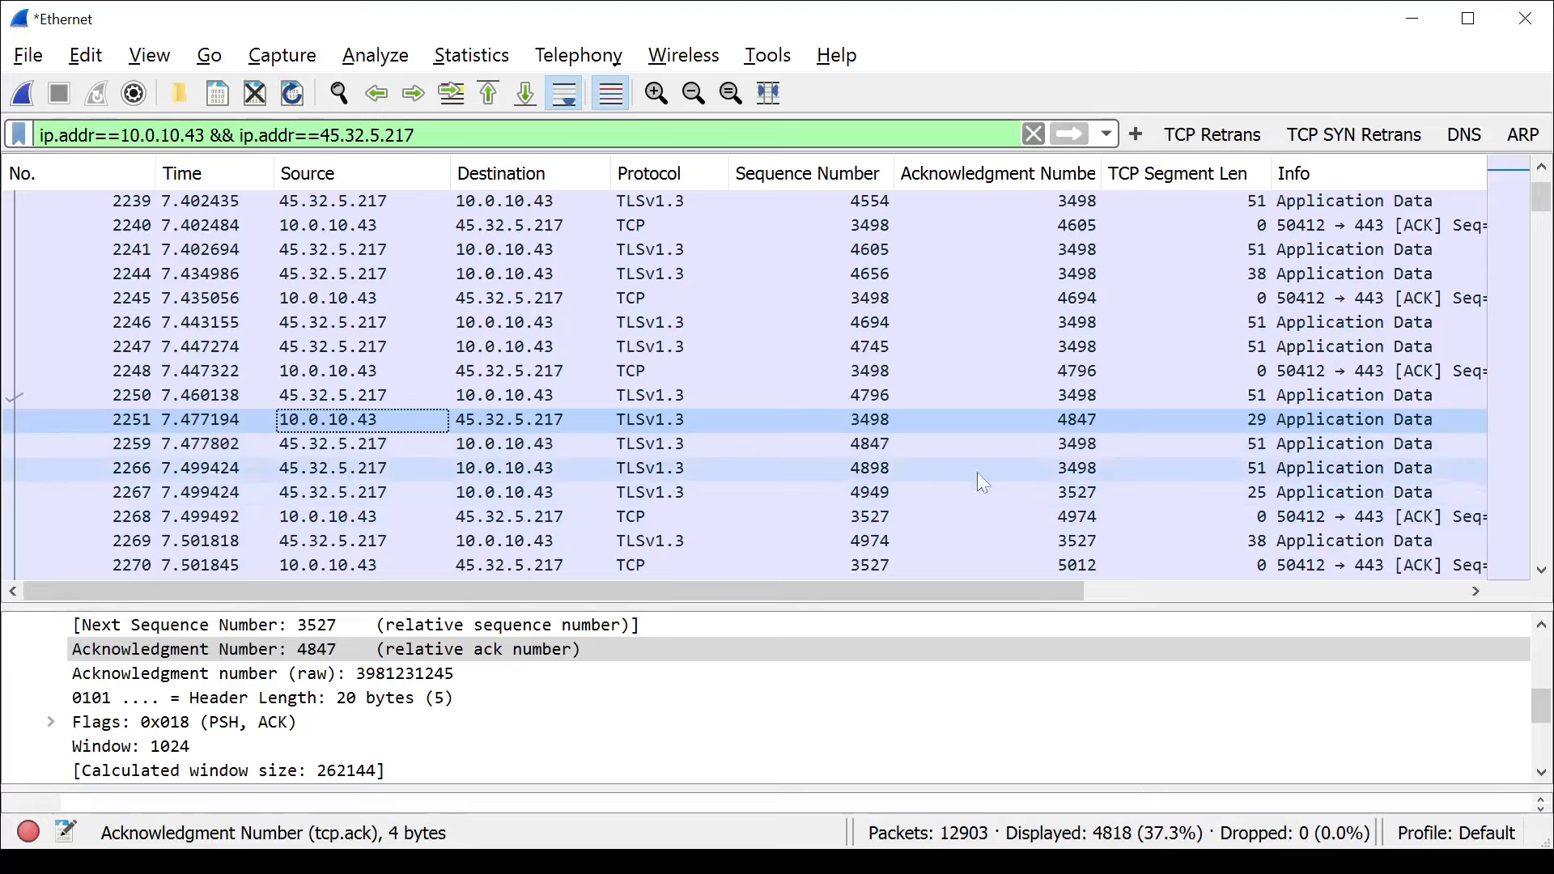
click(1078, 496)
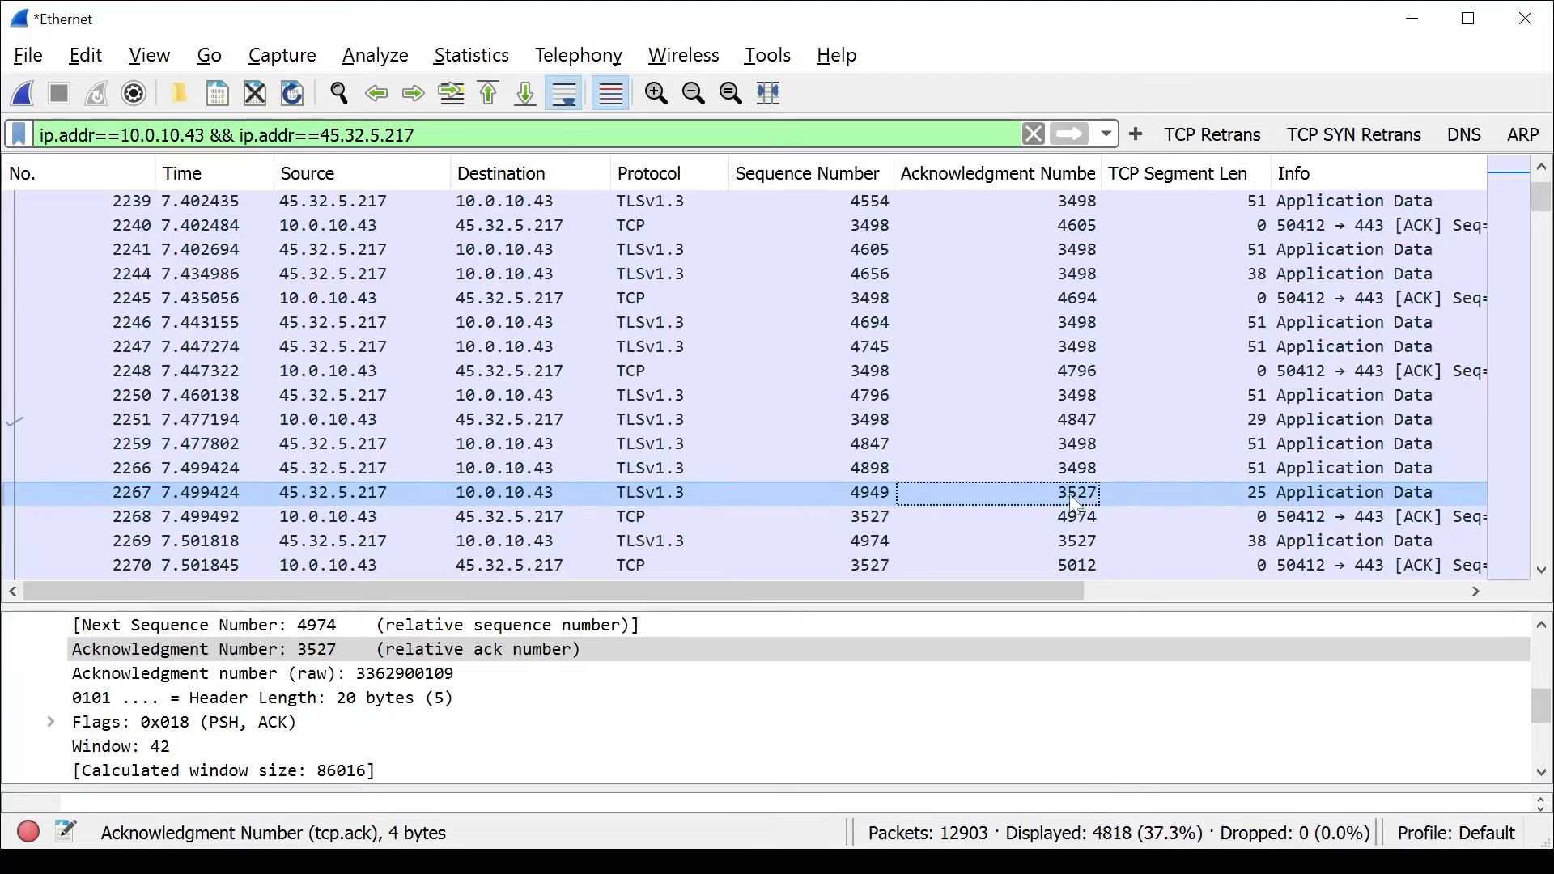
Examine how the sequence and acknowledgment numbers progress in the packet list, from the TCP handshake through the application data.
scroll(973, 431, up, 20)
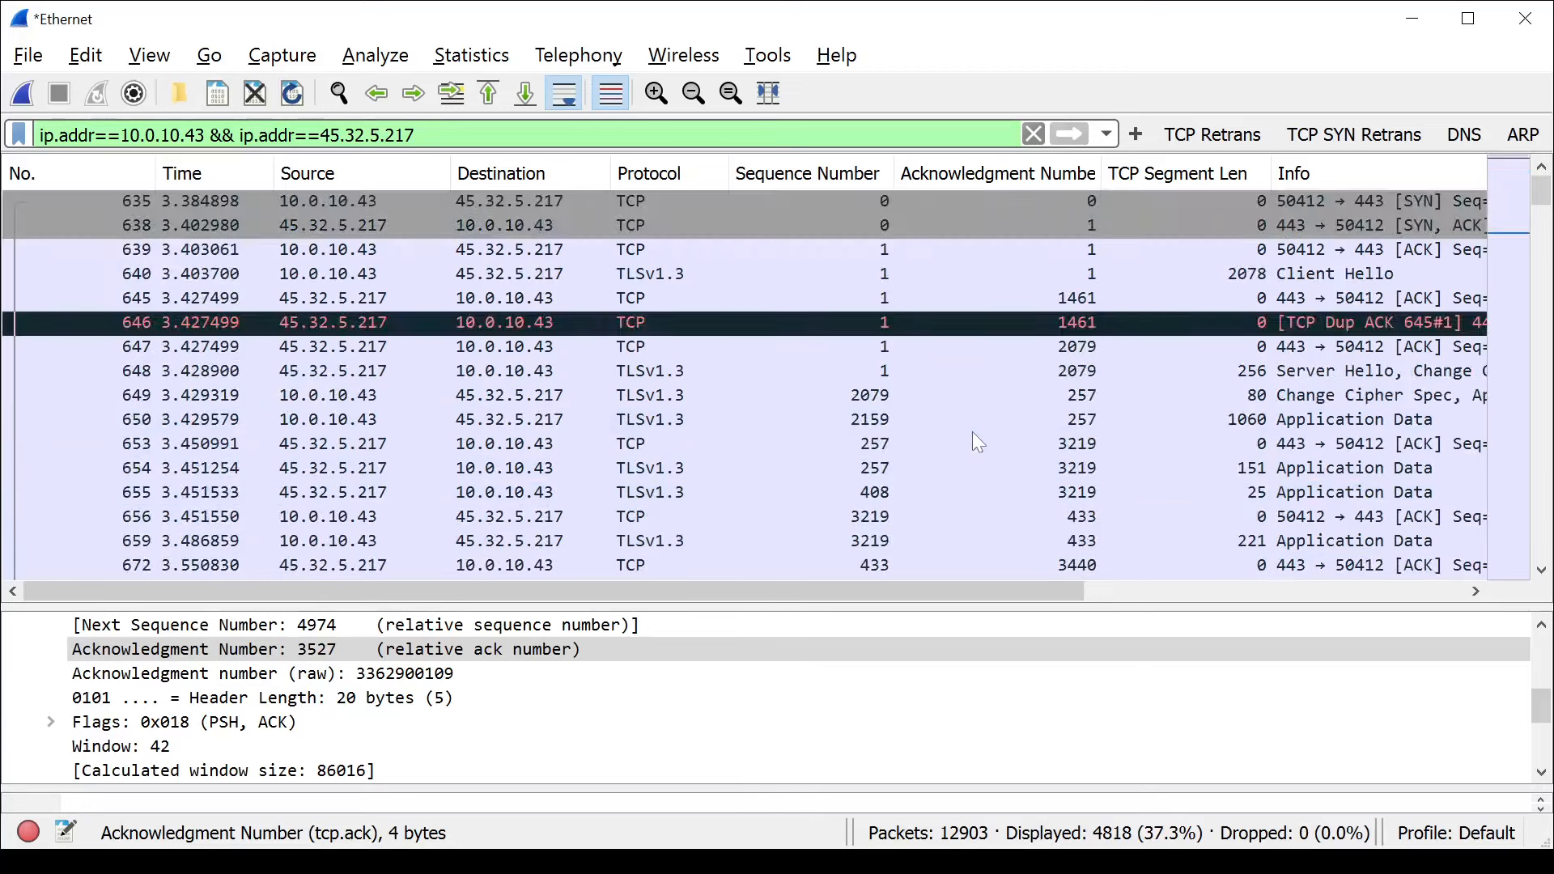
scroll(973, 431, down, 9)
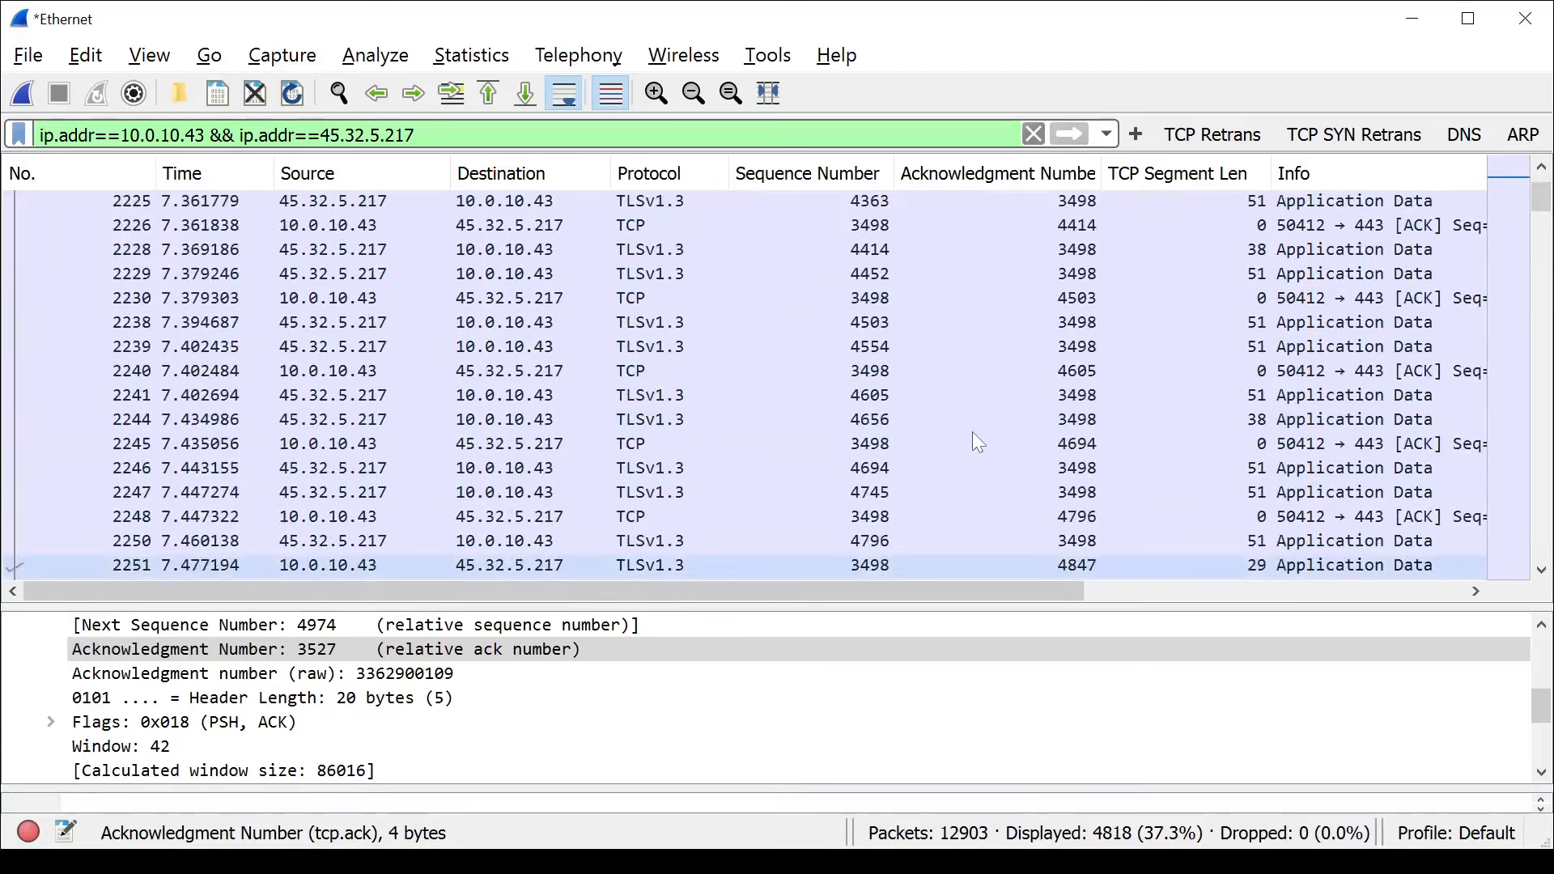
scroll(972, 434, down, 20)
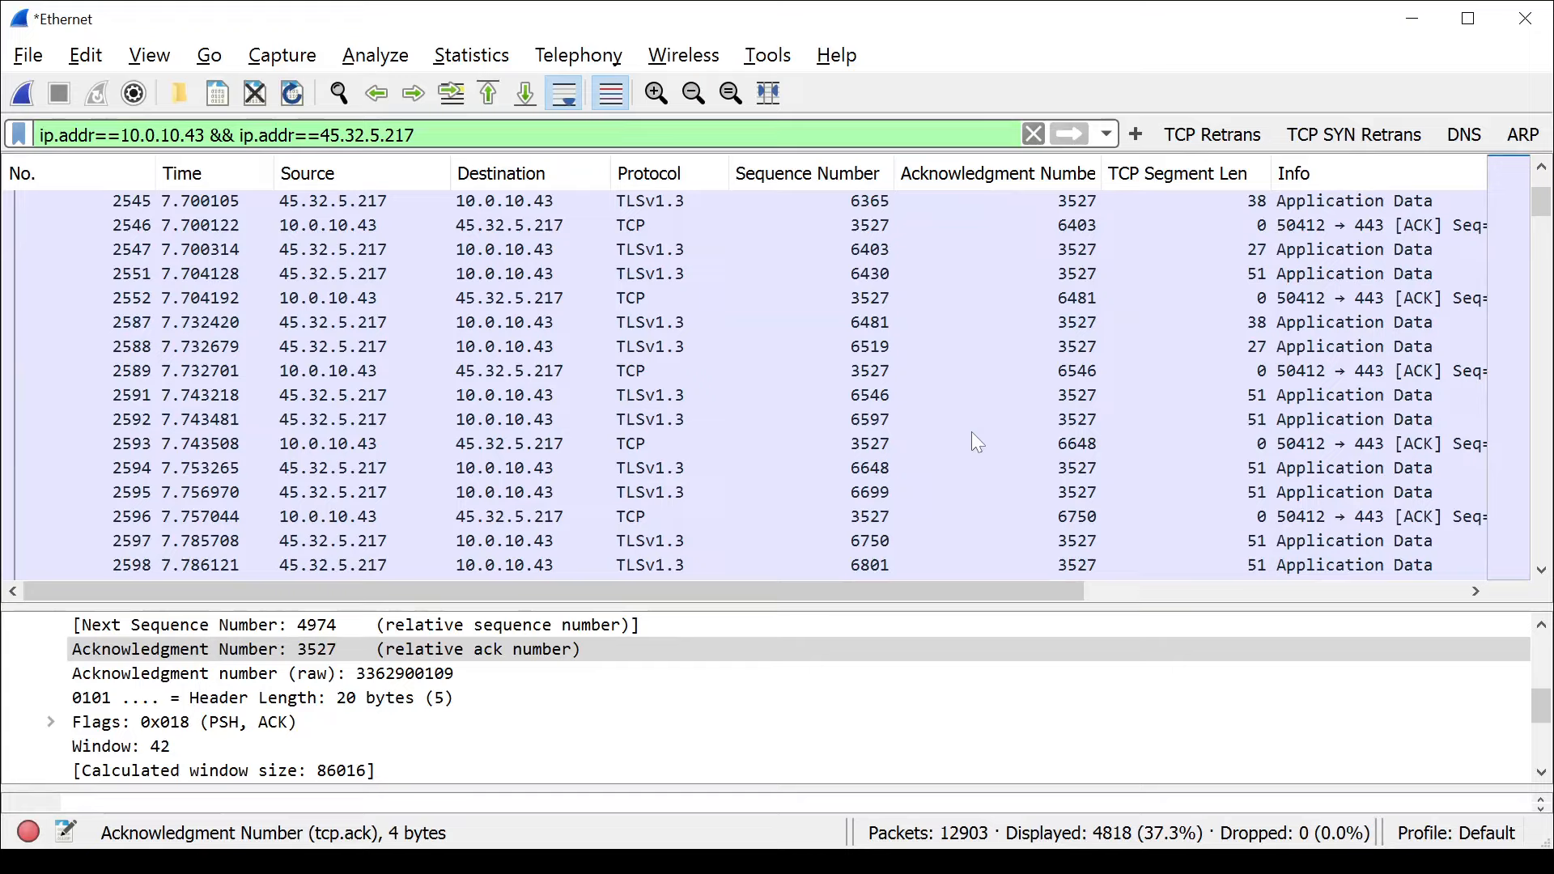
scroll(971, 442, down, 10)
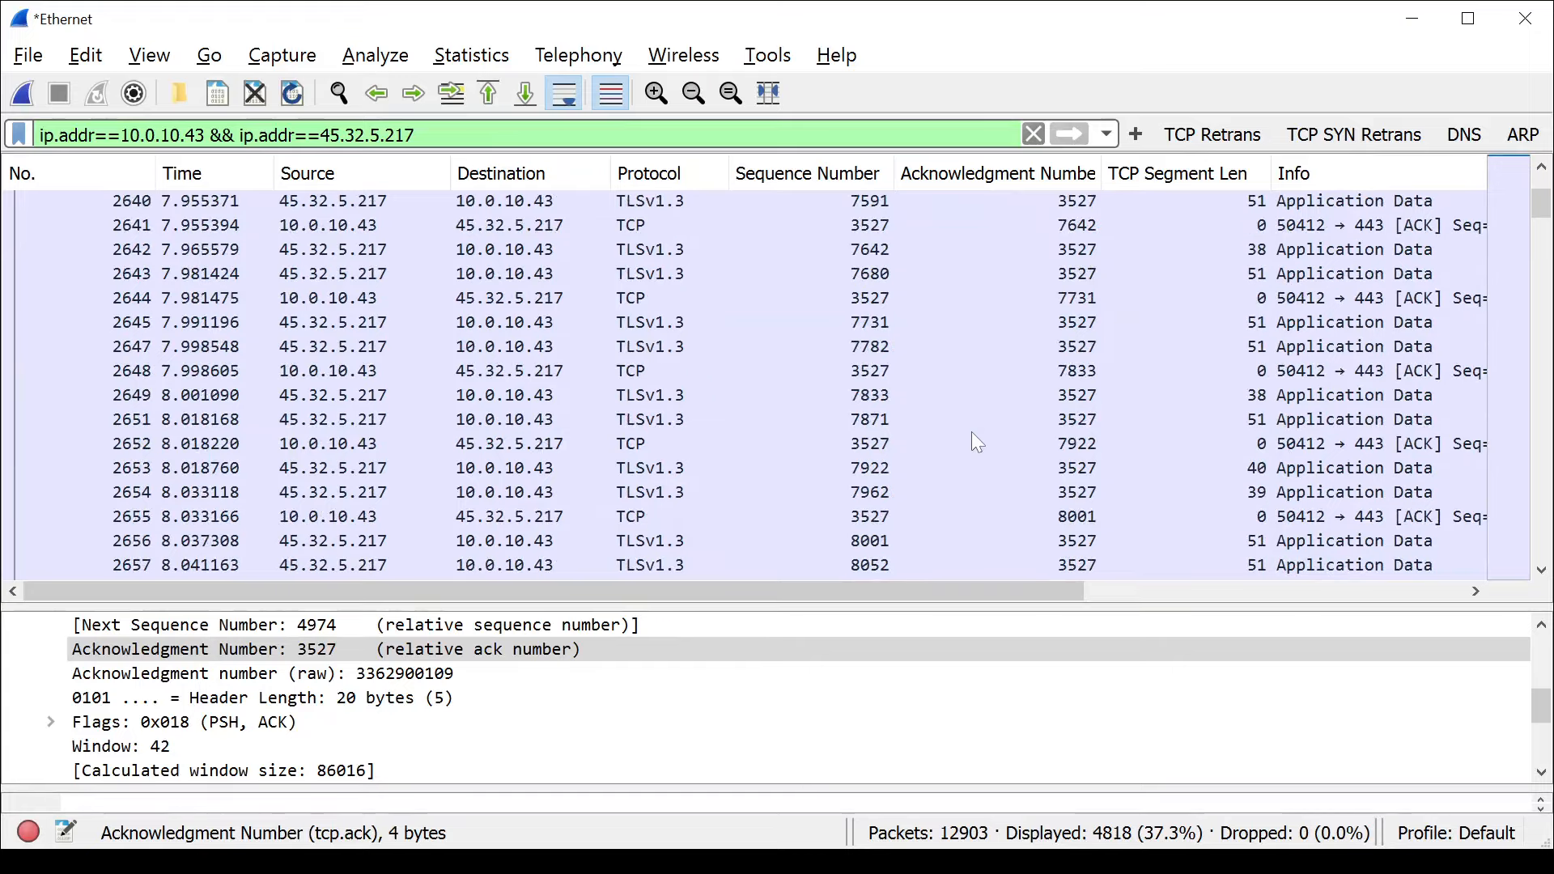
scroll(971, 441, down, 8)
scroll(977, 441, down, 6)
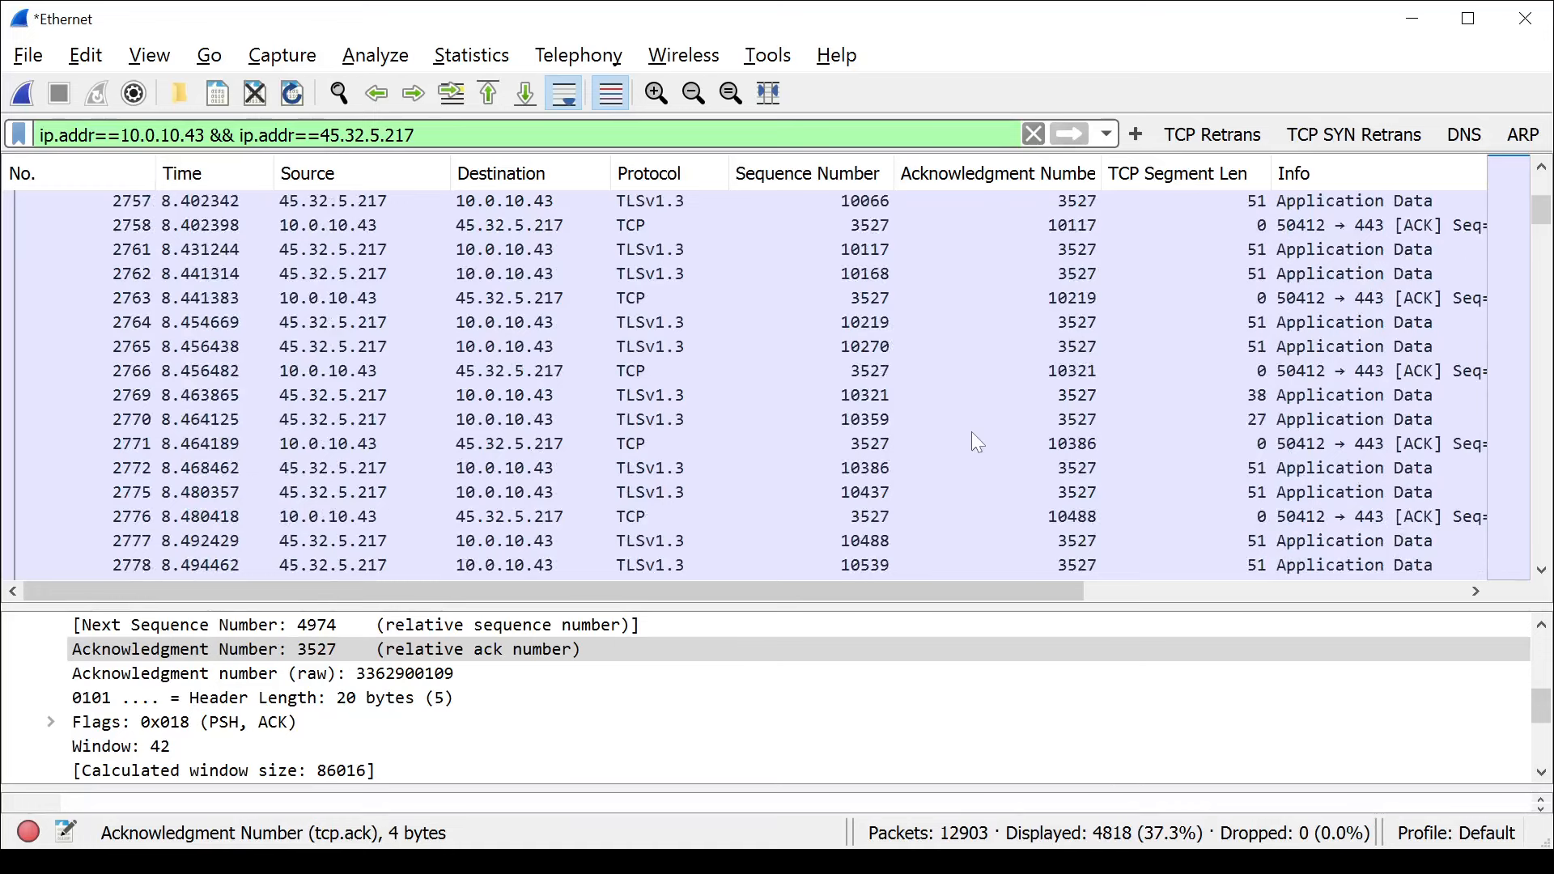
scroll(975, 441, down, 8)
scroll(973, 434, down, 10)
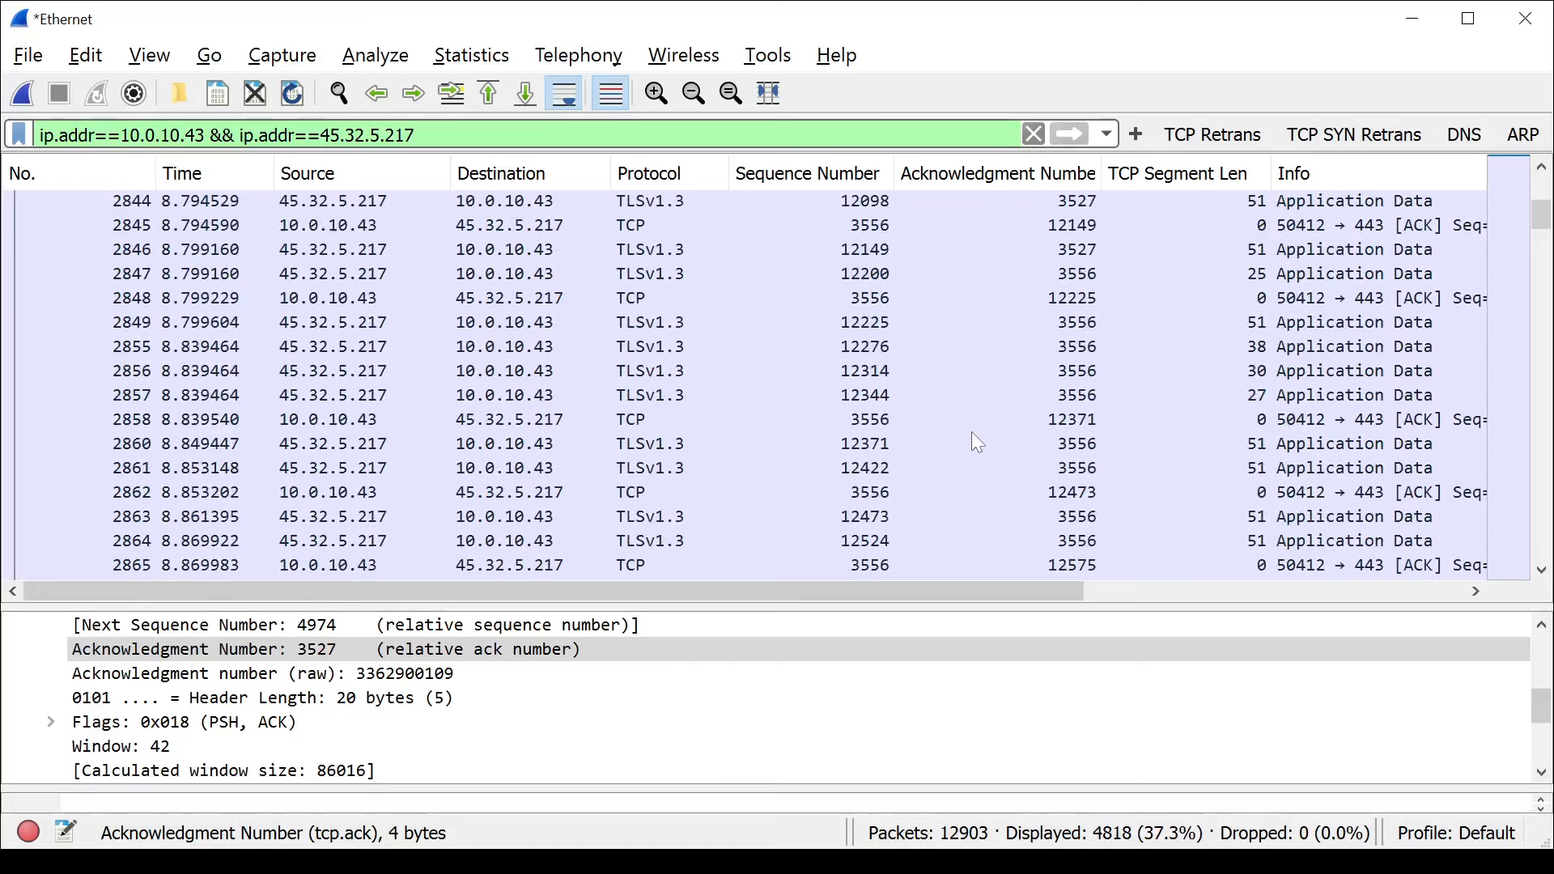
scroll(975, 441, down, 15)
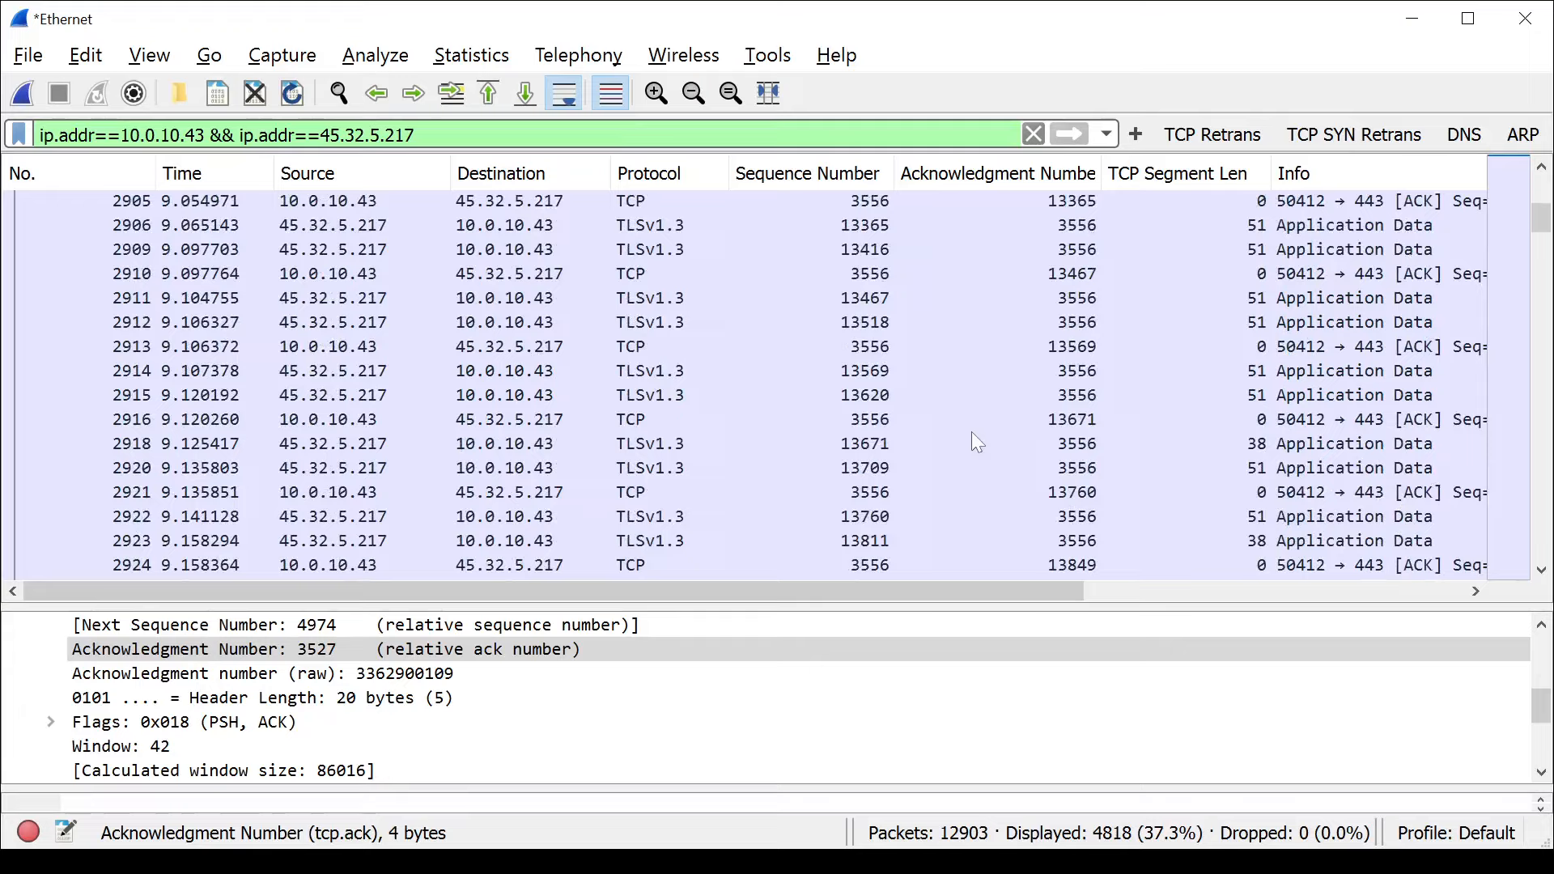
scroll(975, 441, down, 18)
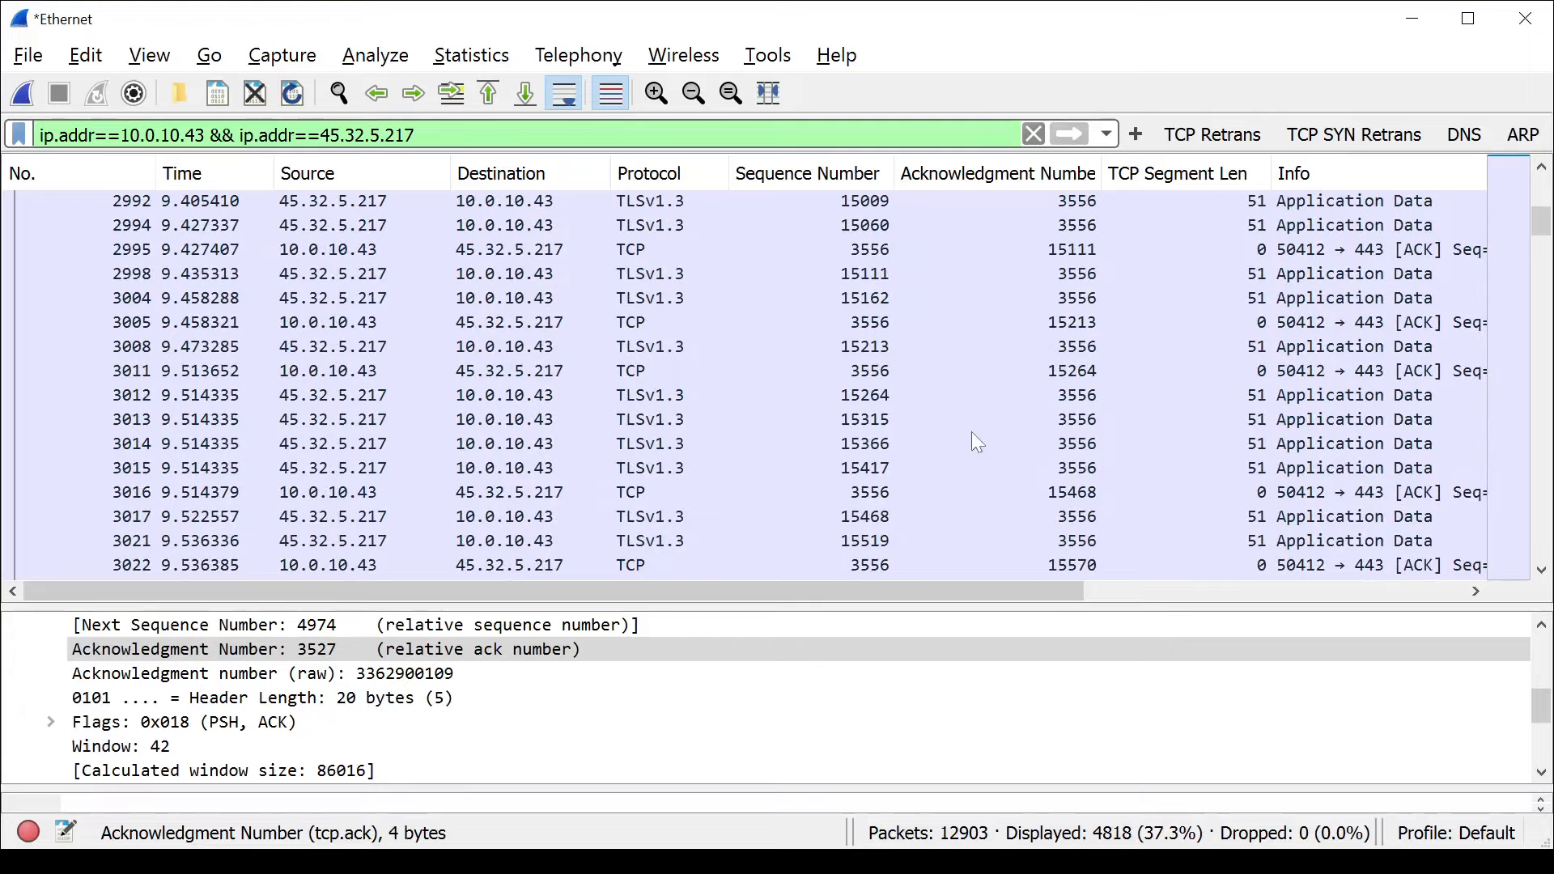
scroll(975, 441, down, 20)
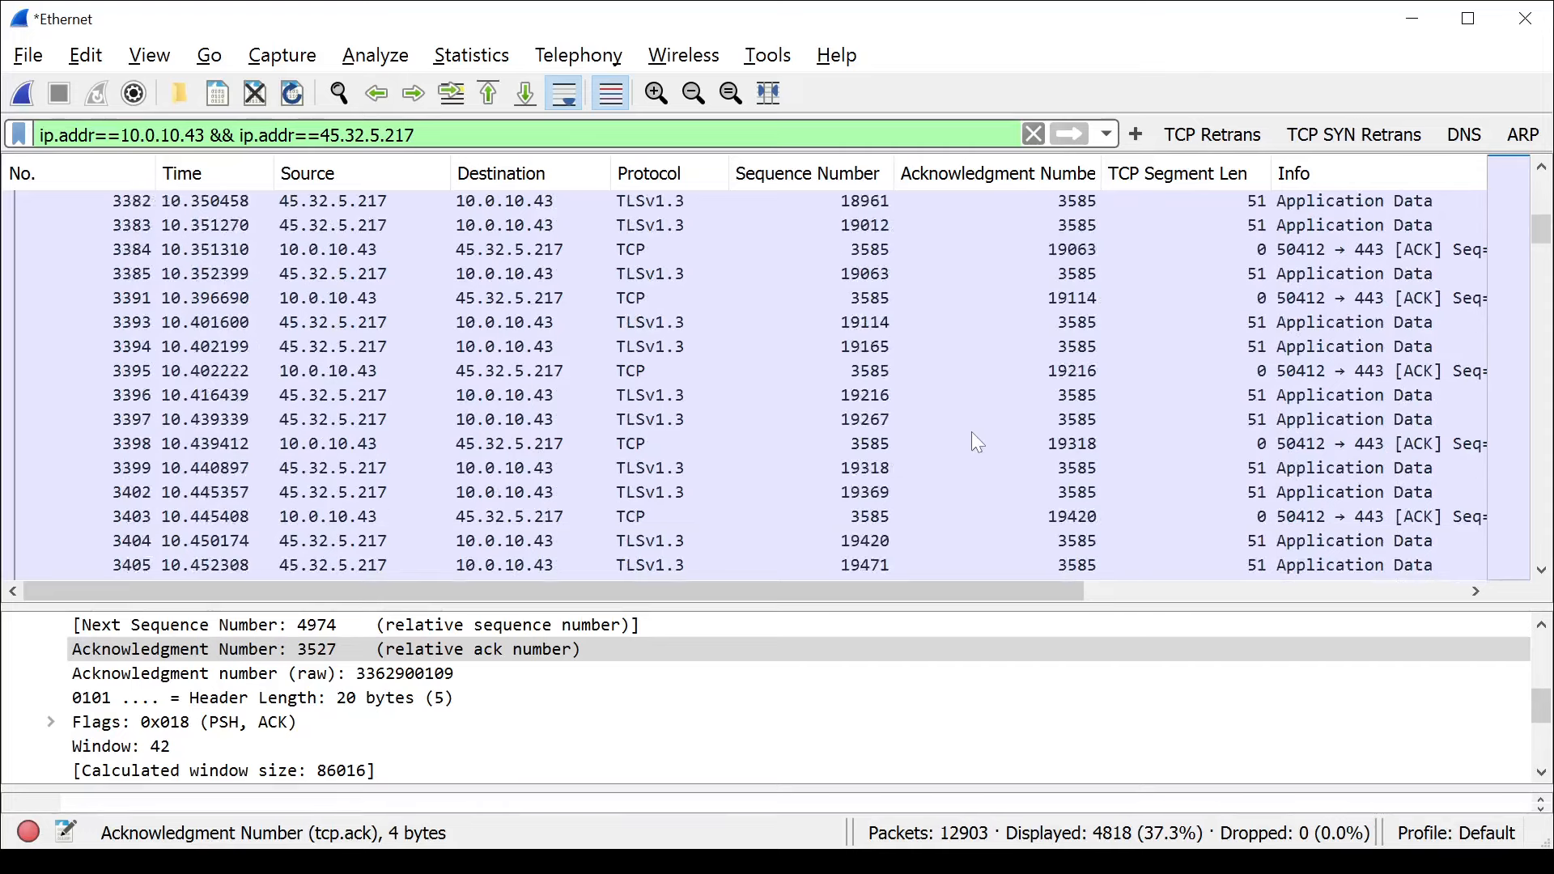
scroll(976, 441, up, 20)
scroll(972, 433, up, 20)
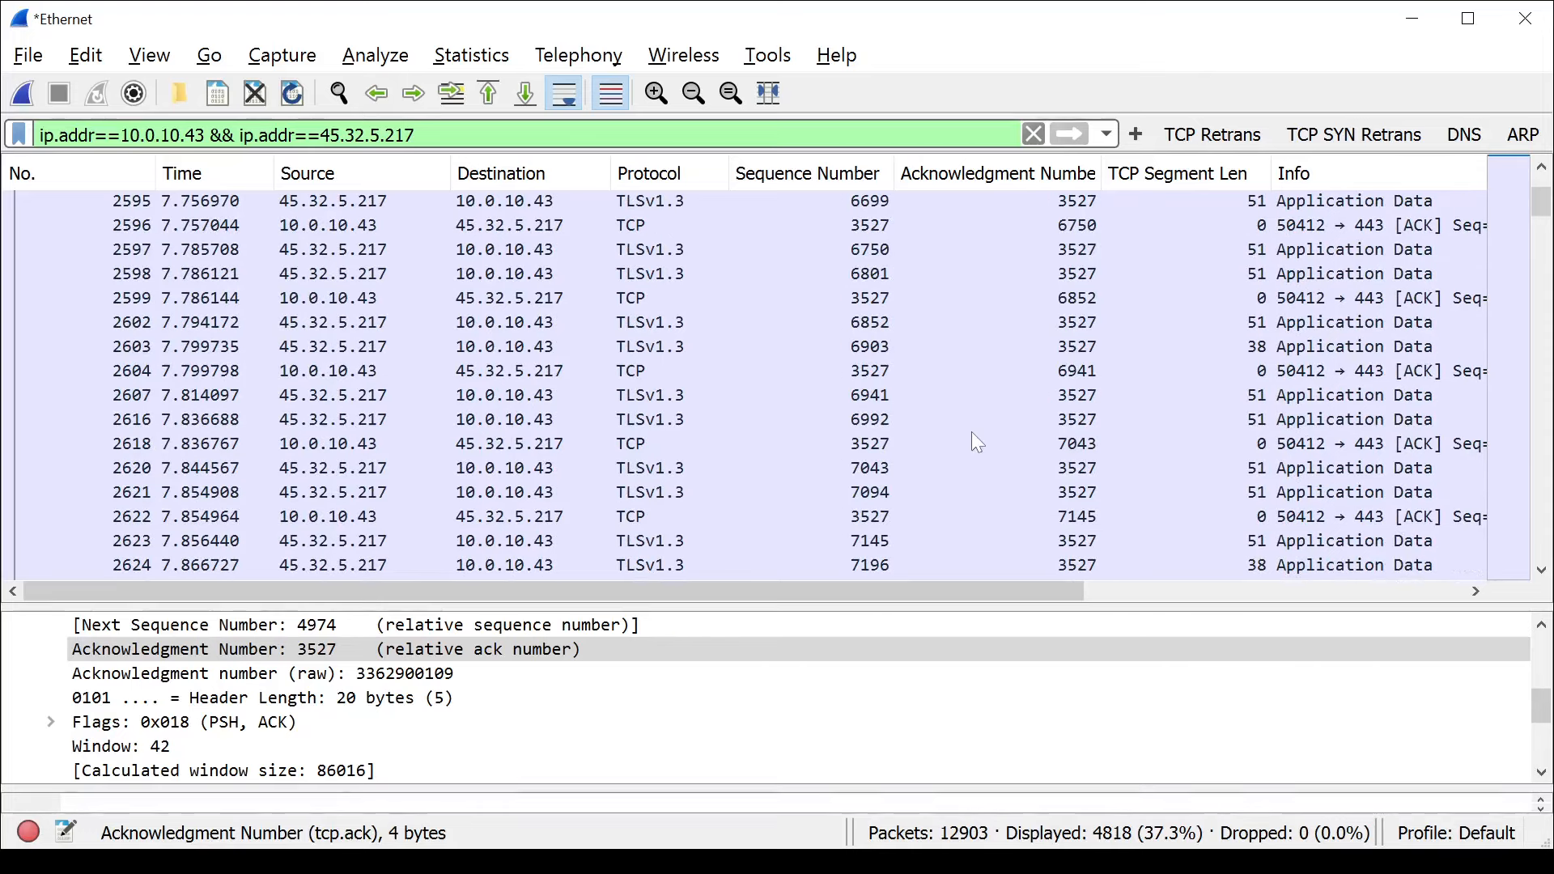
scroll(973, 434, up, 20)
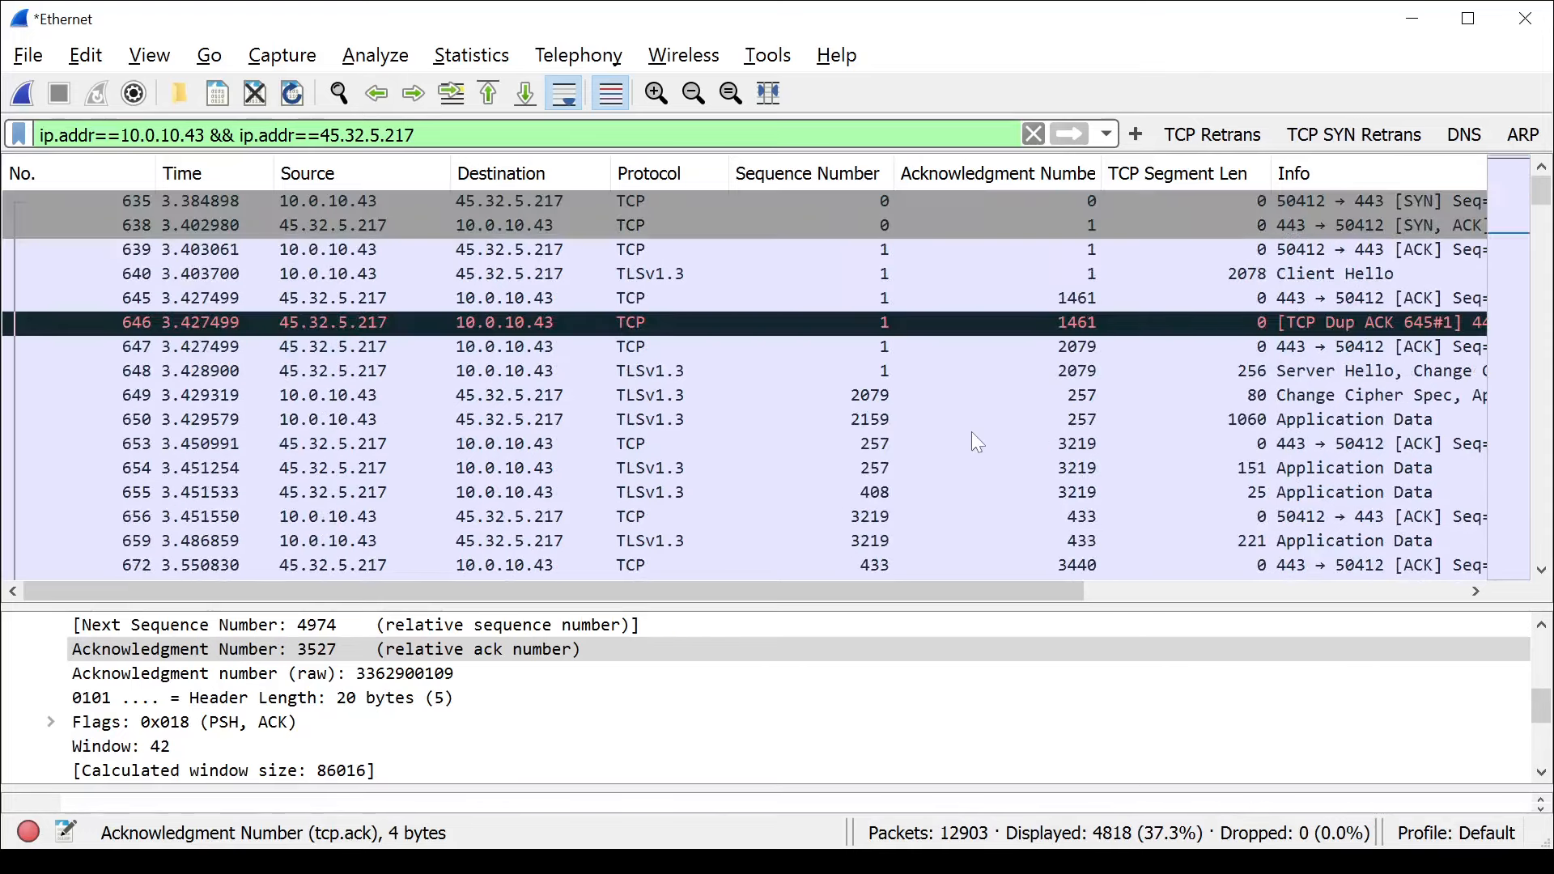
scroll(972, 433, down, 20)
scroll(972, 433, down, 20)
scroll(972, 434, down, 20)
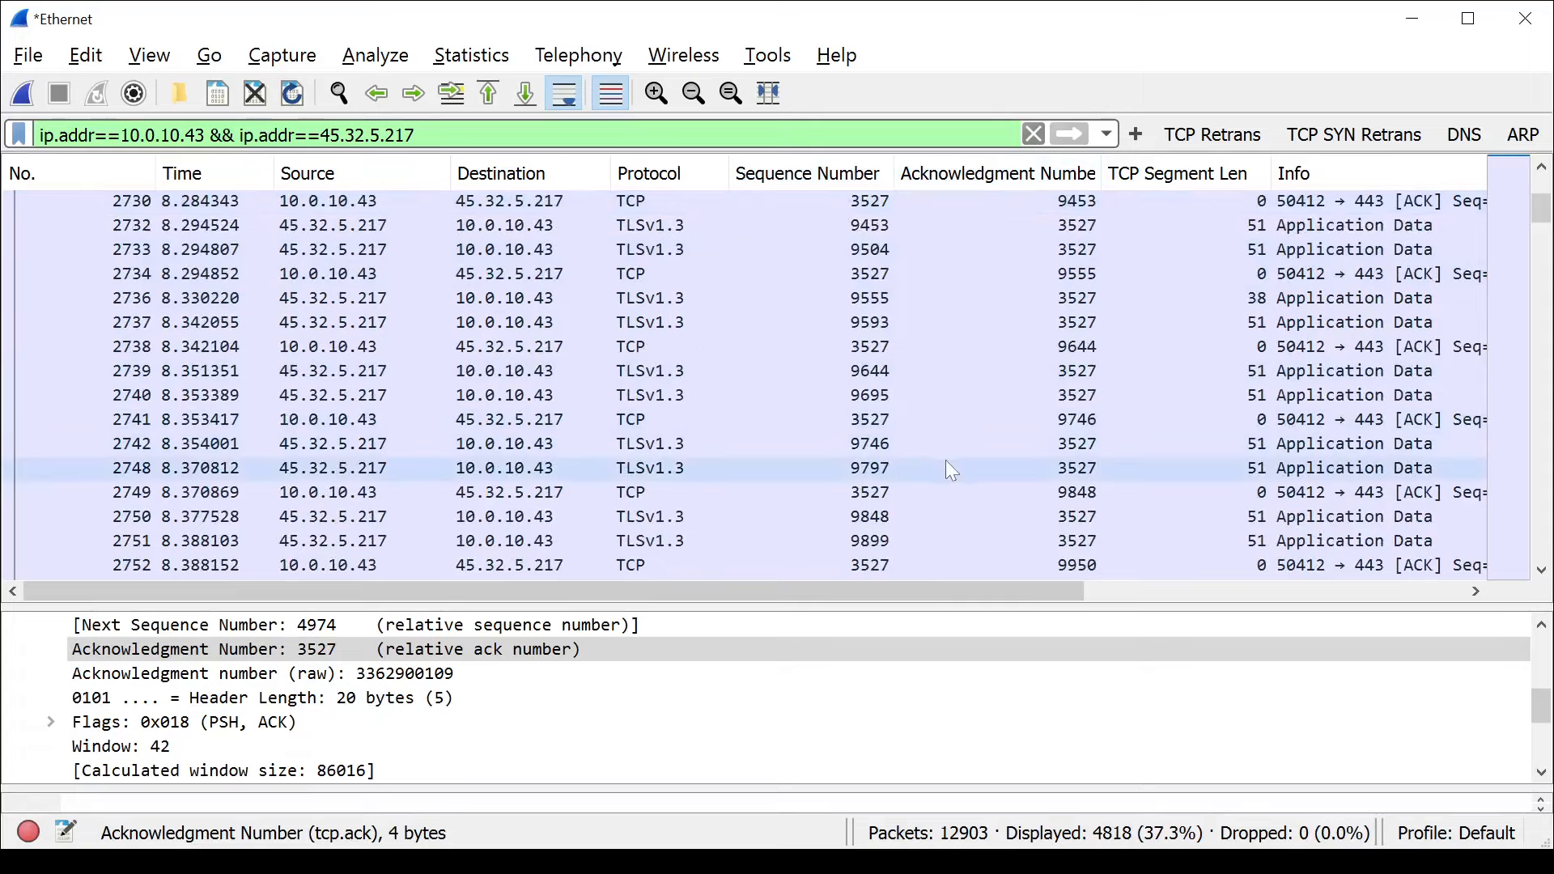
scroll(681, 516, down, 20)
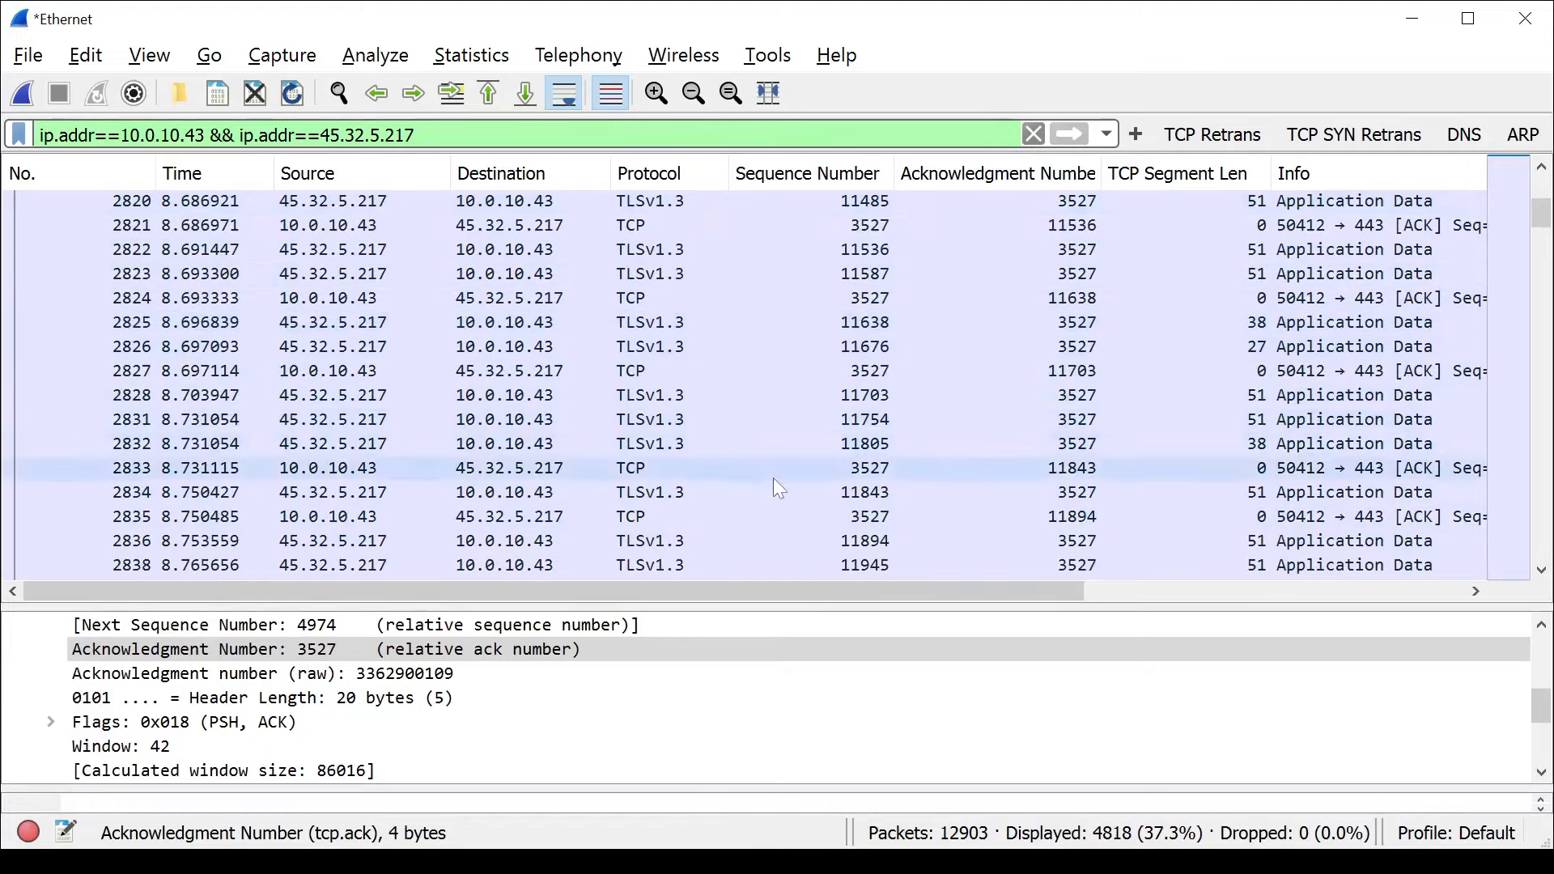
scroll(774, 484, down, 15)
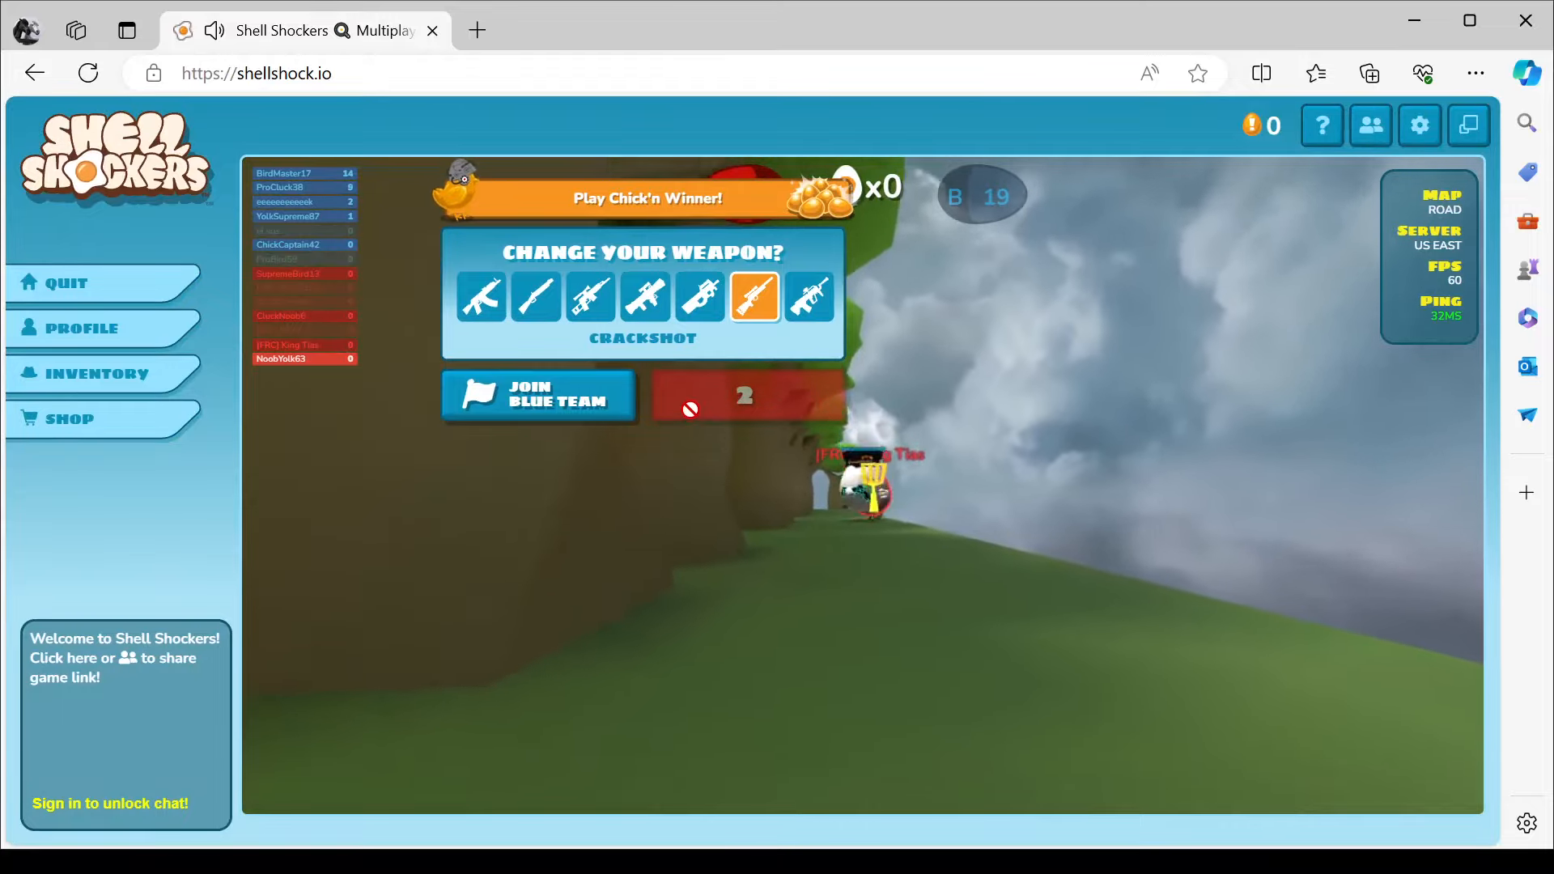
click(691, 408)
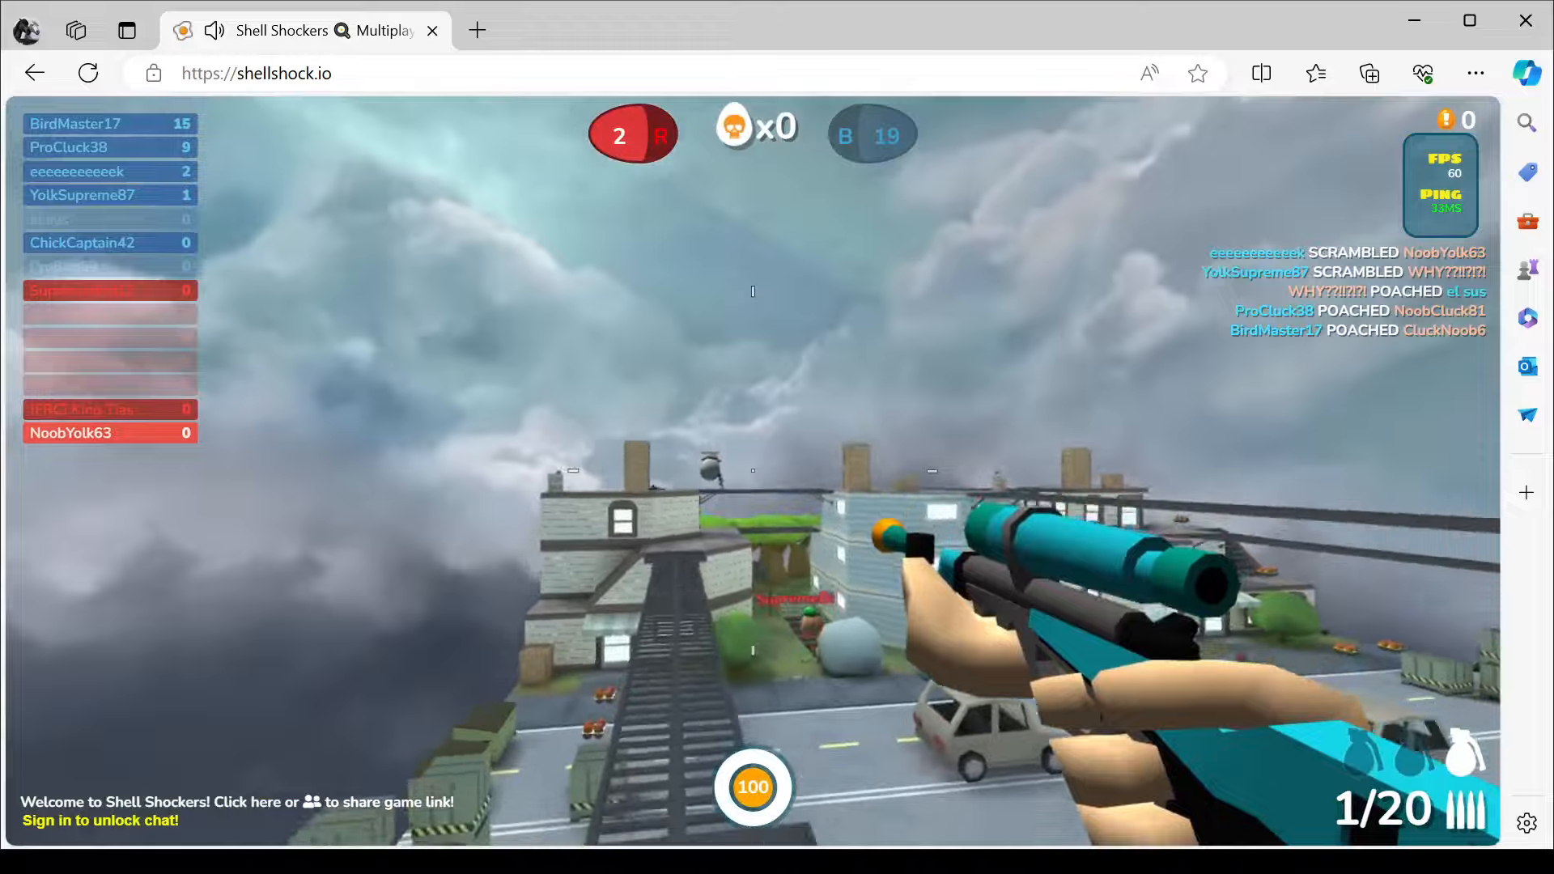
right_click(752, 471)
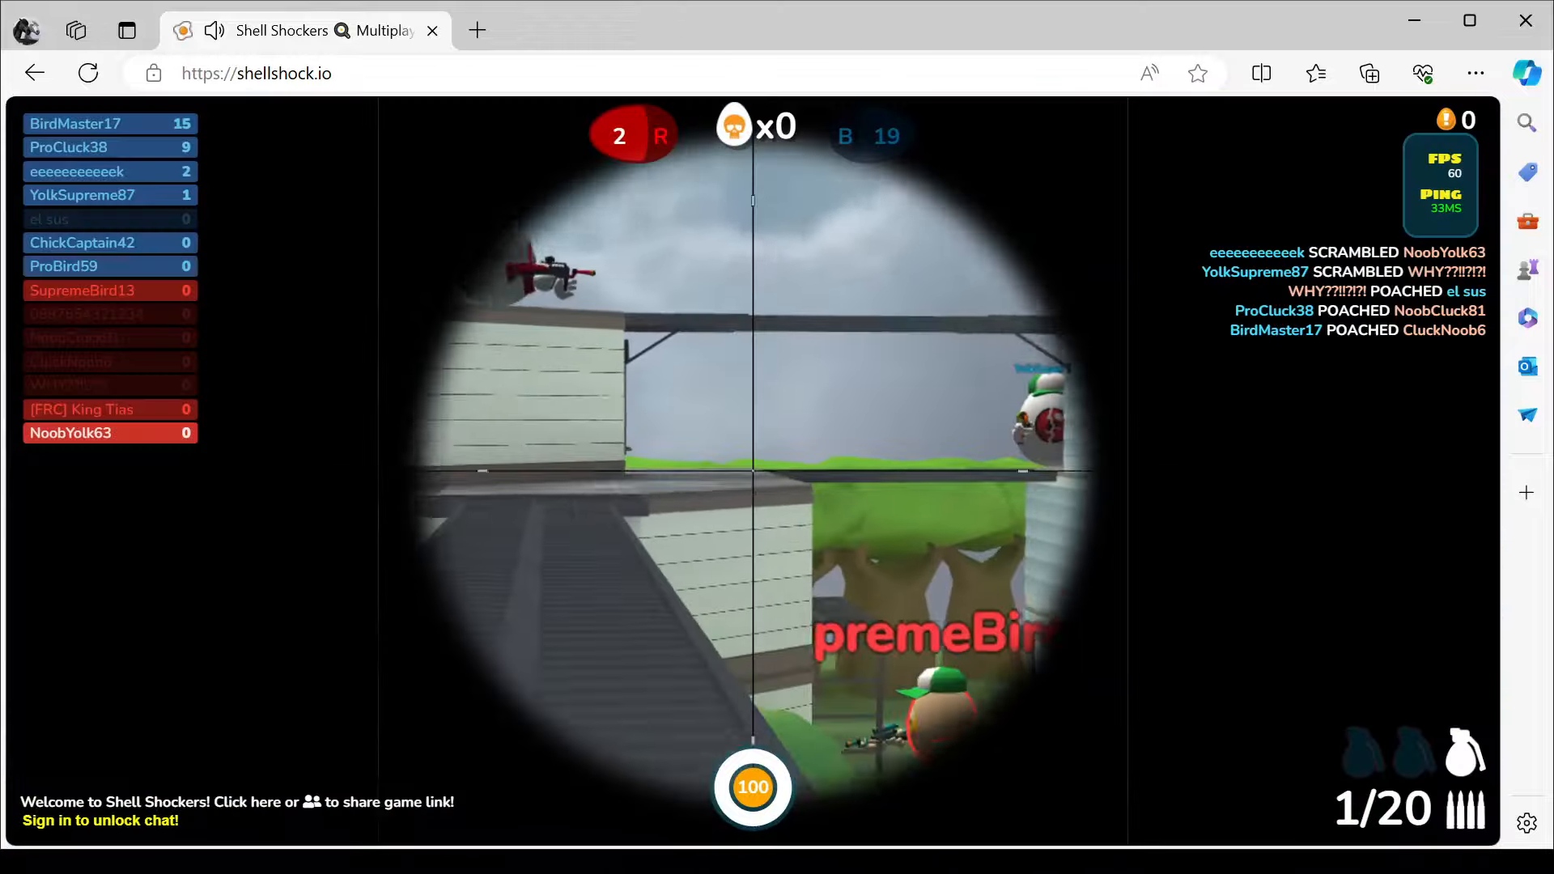
key(a)
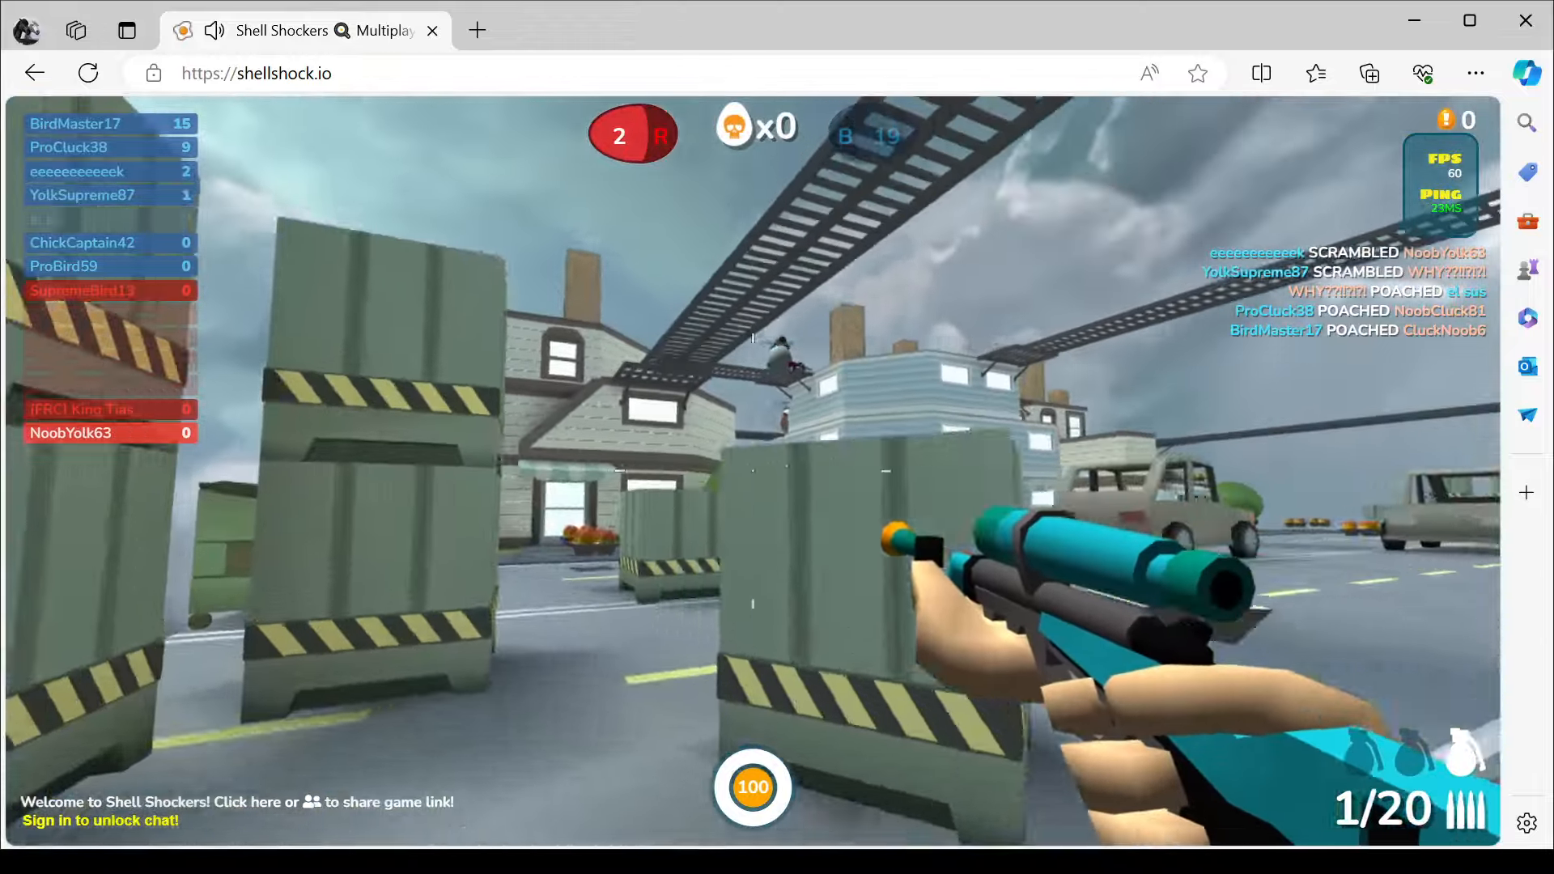
key(w)
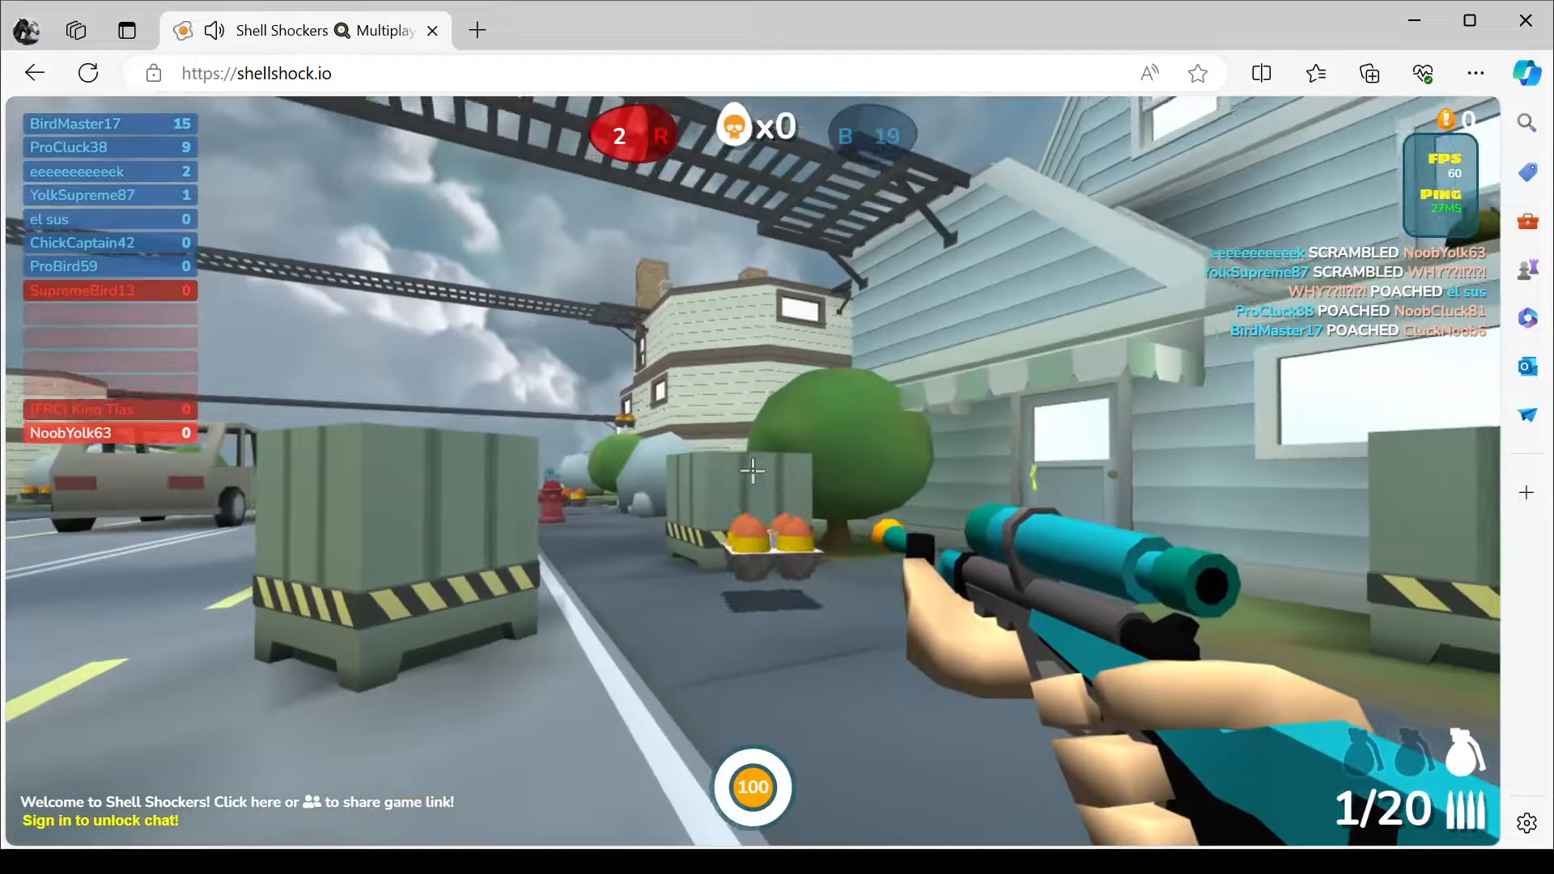
key(w)
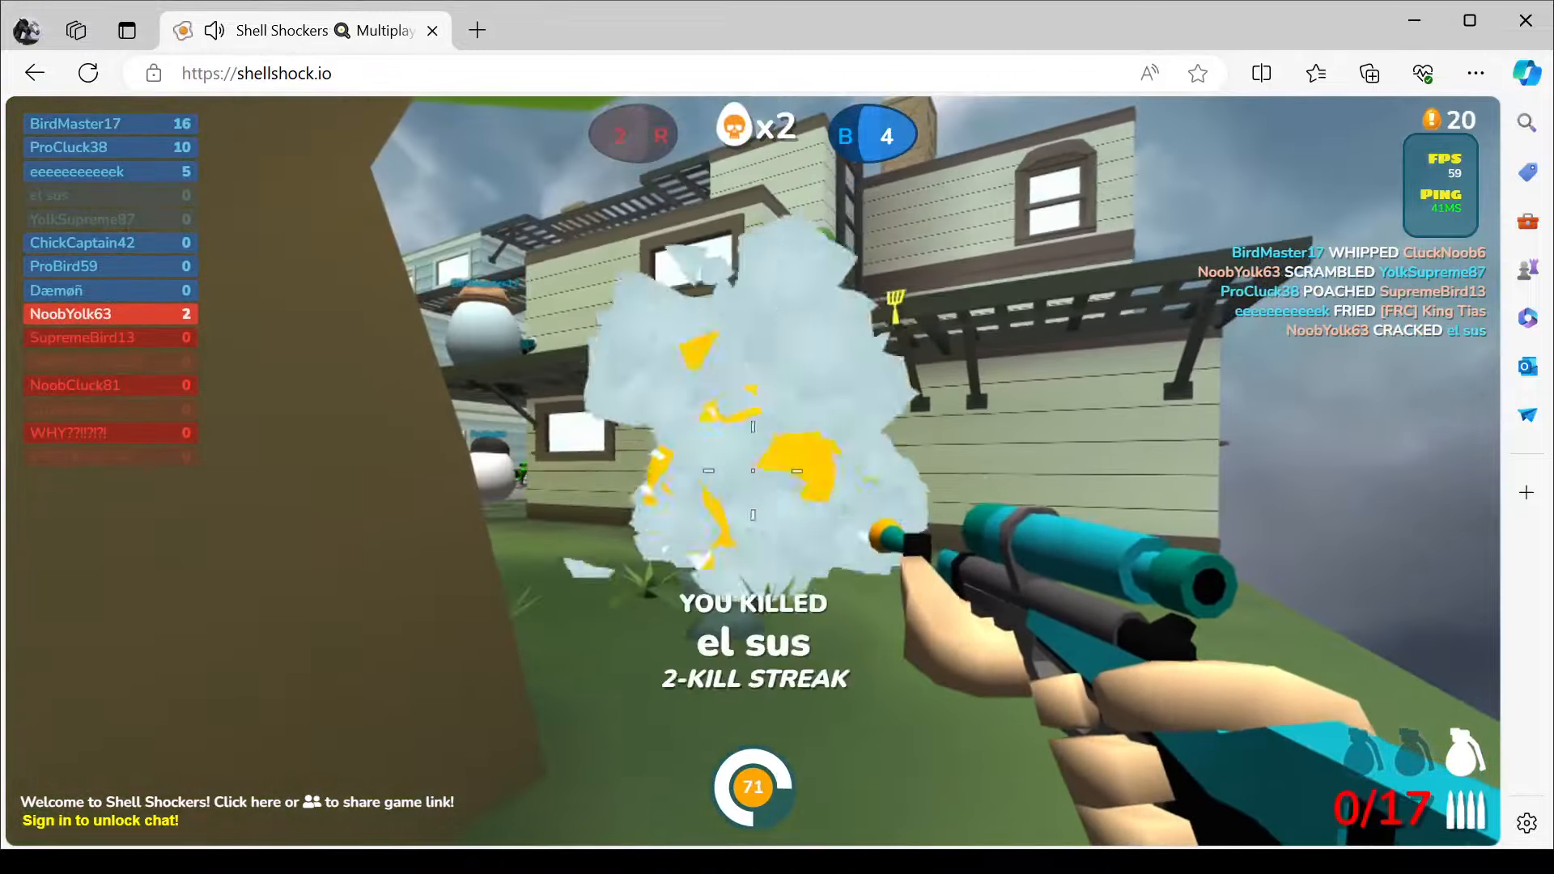
key(w)
key(r)
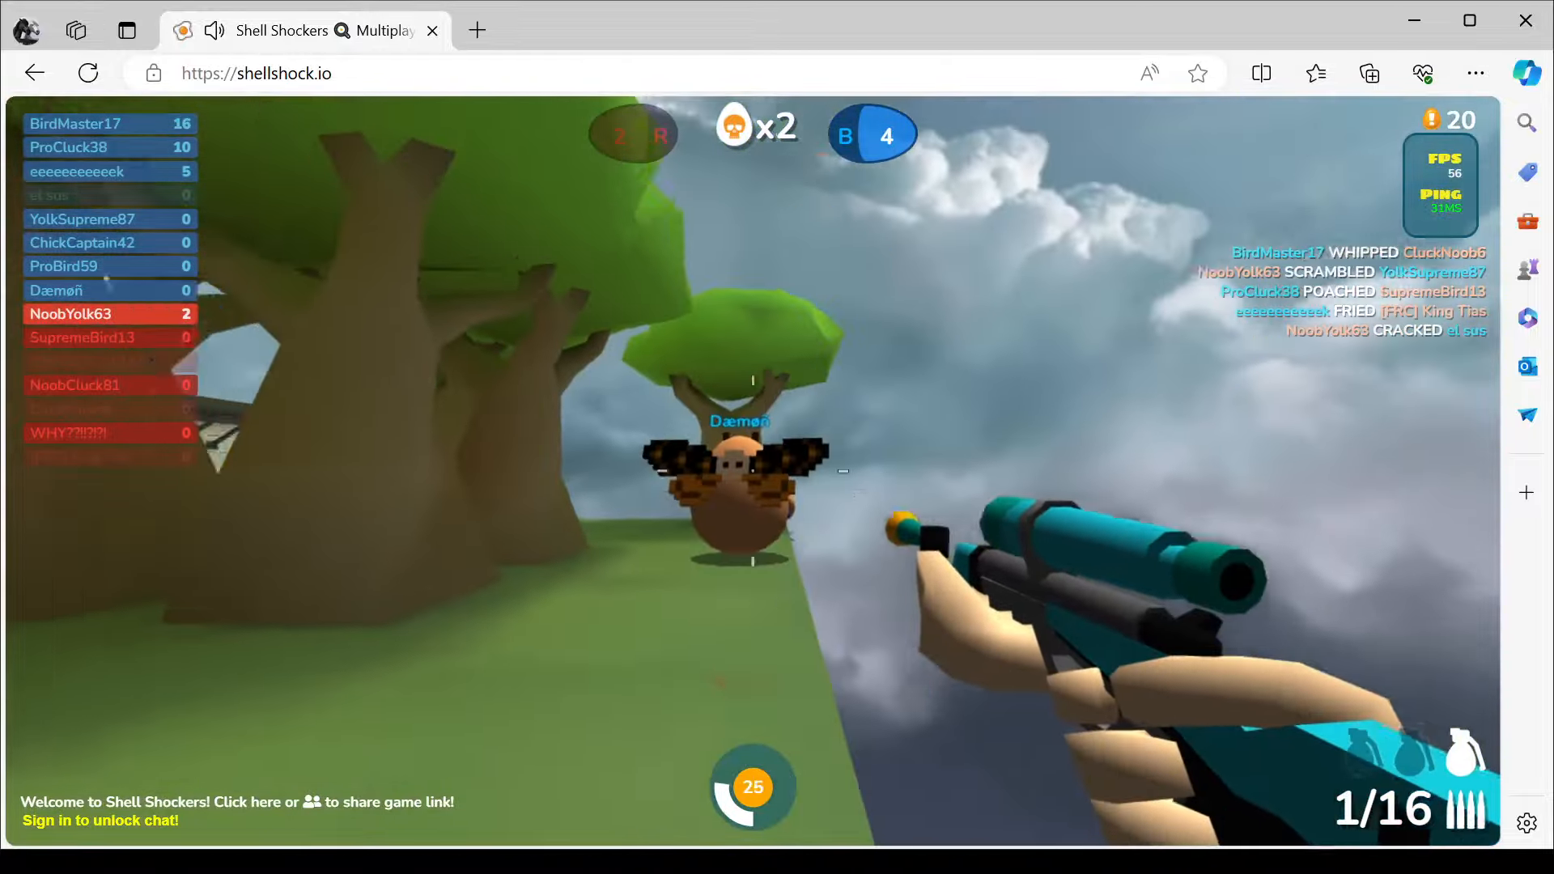
click(753, 471)
key(w)
key(r)
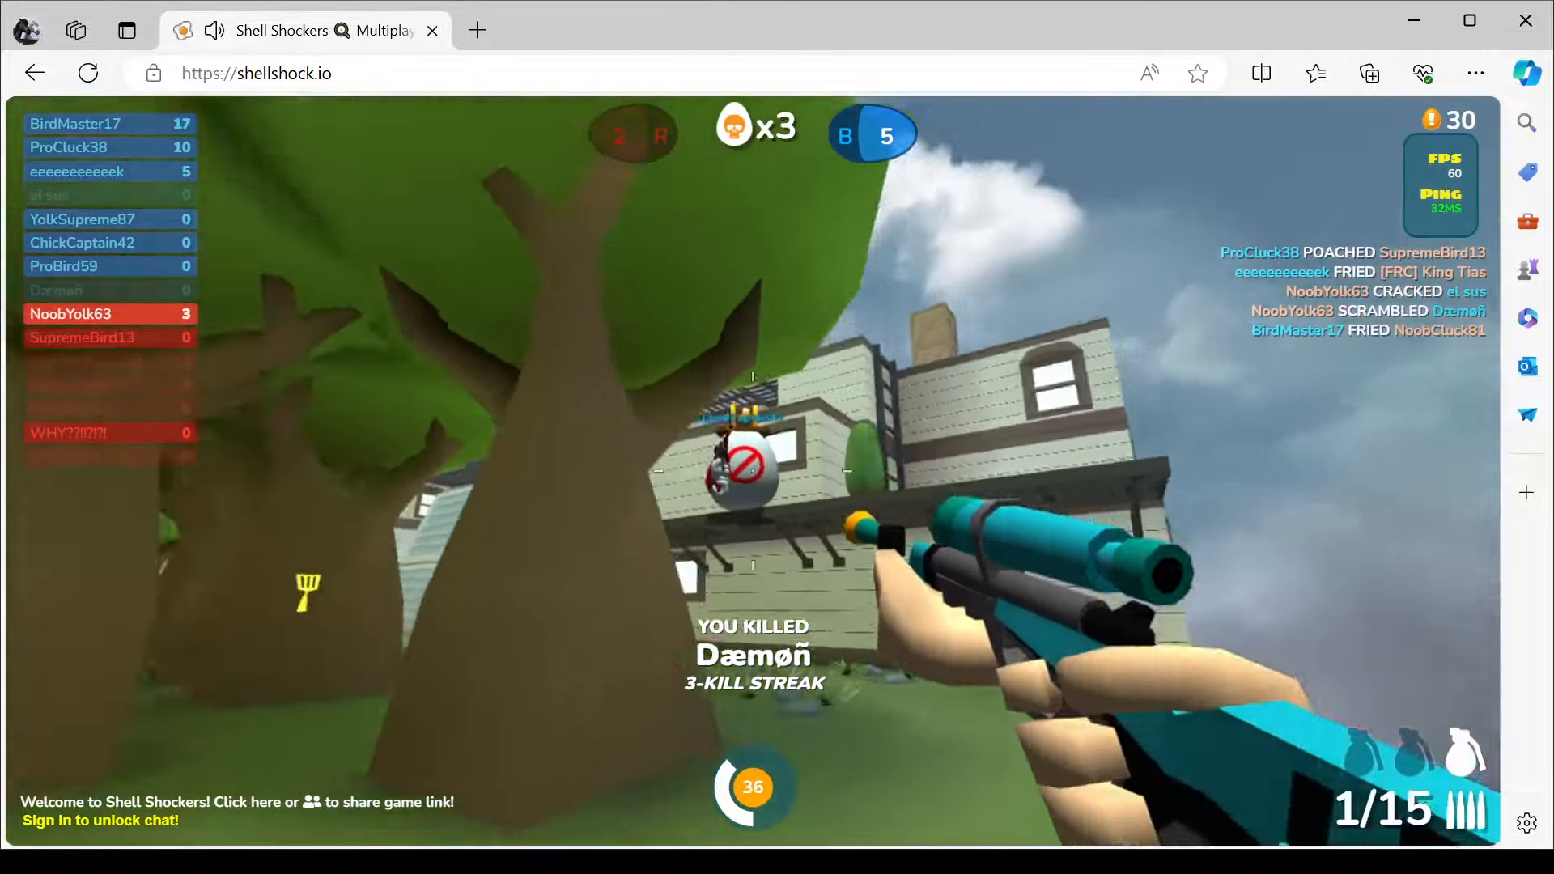
click(753, 470)
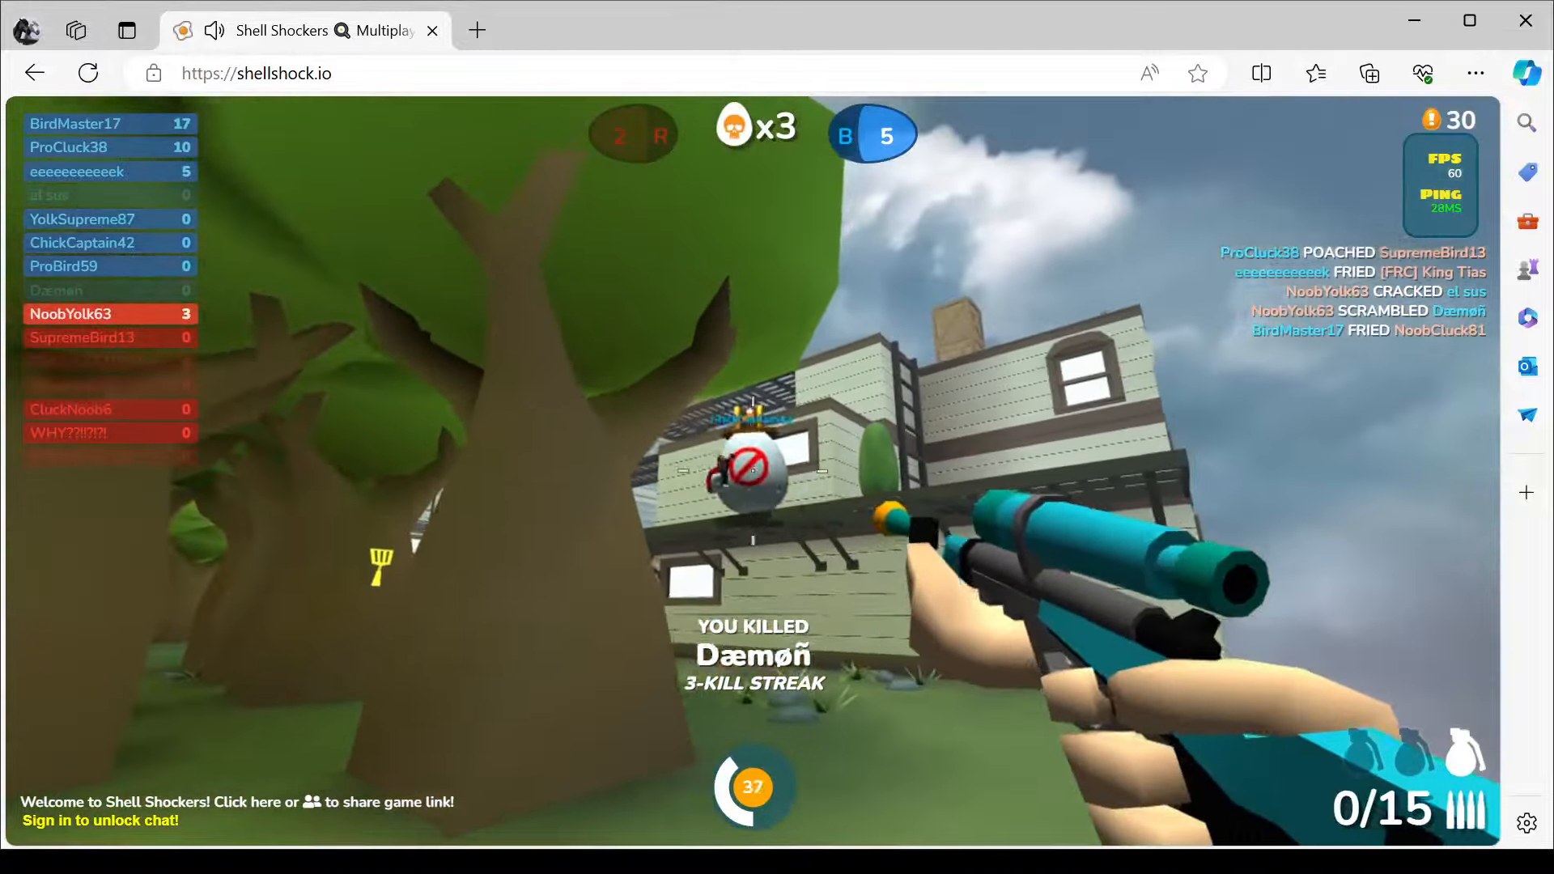
key(w)
key(r)
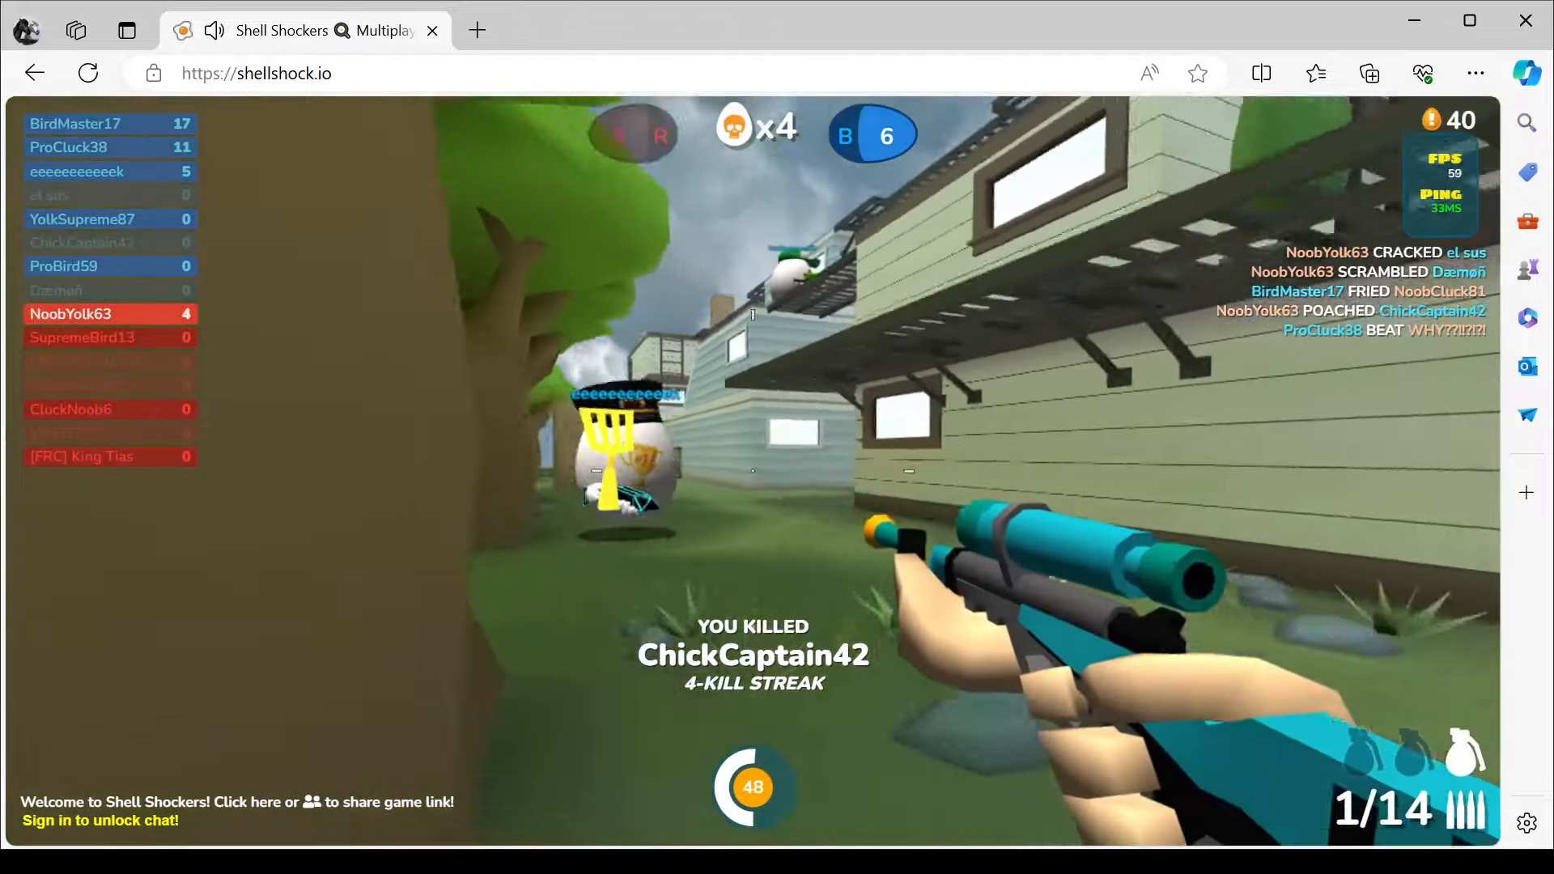
click(753, 471)
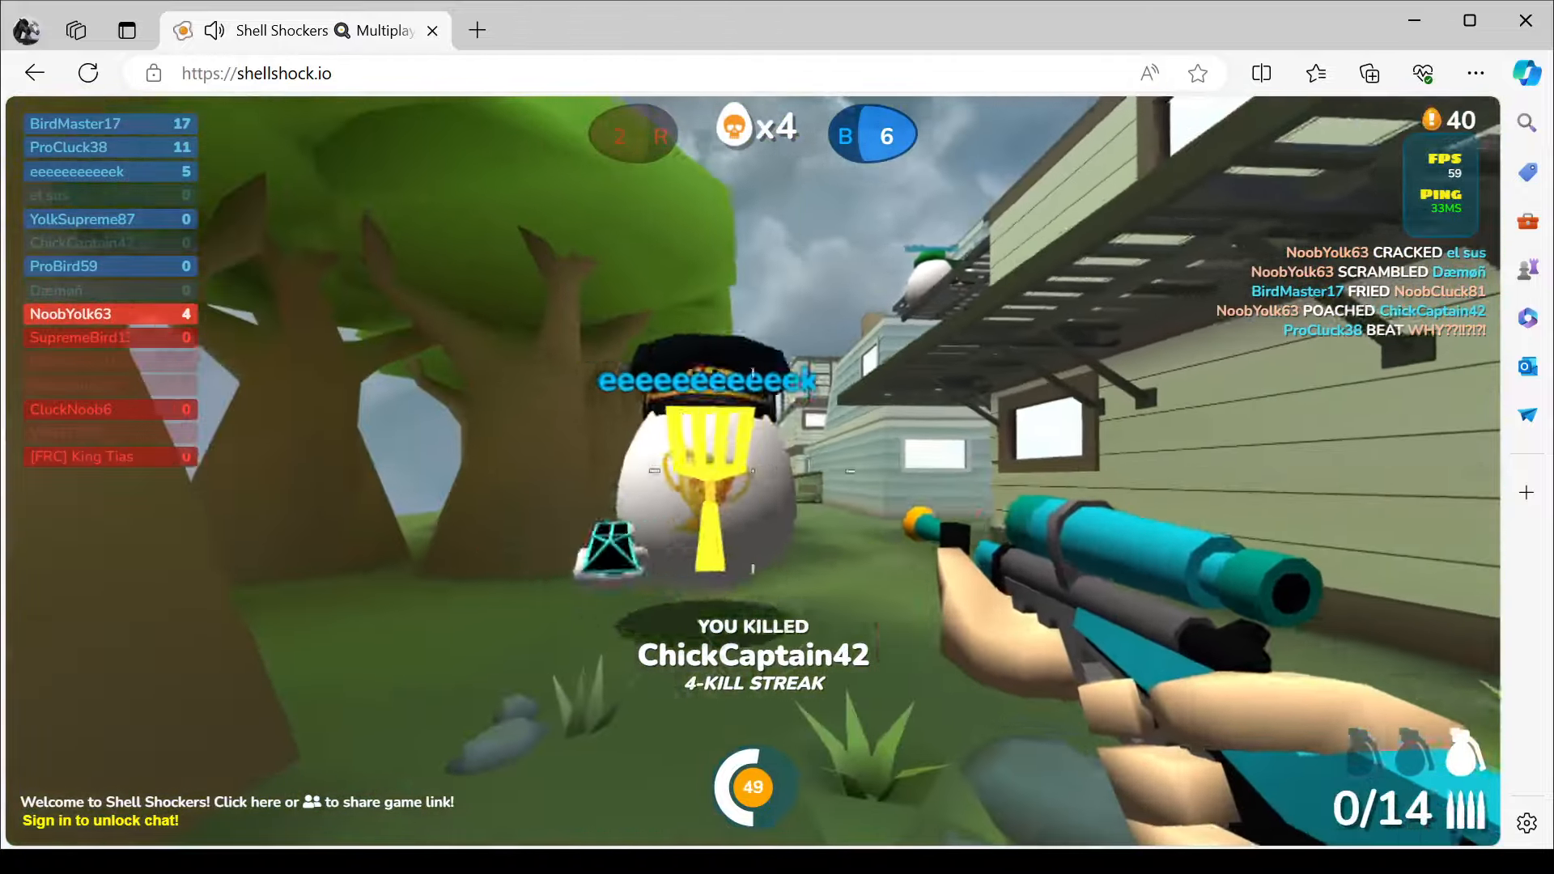